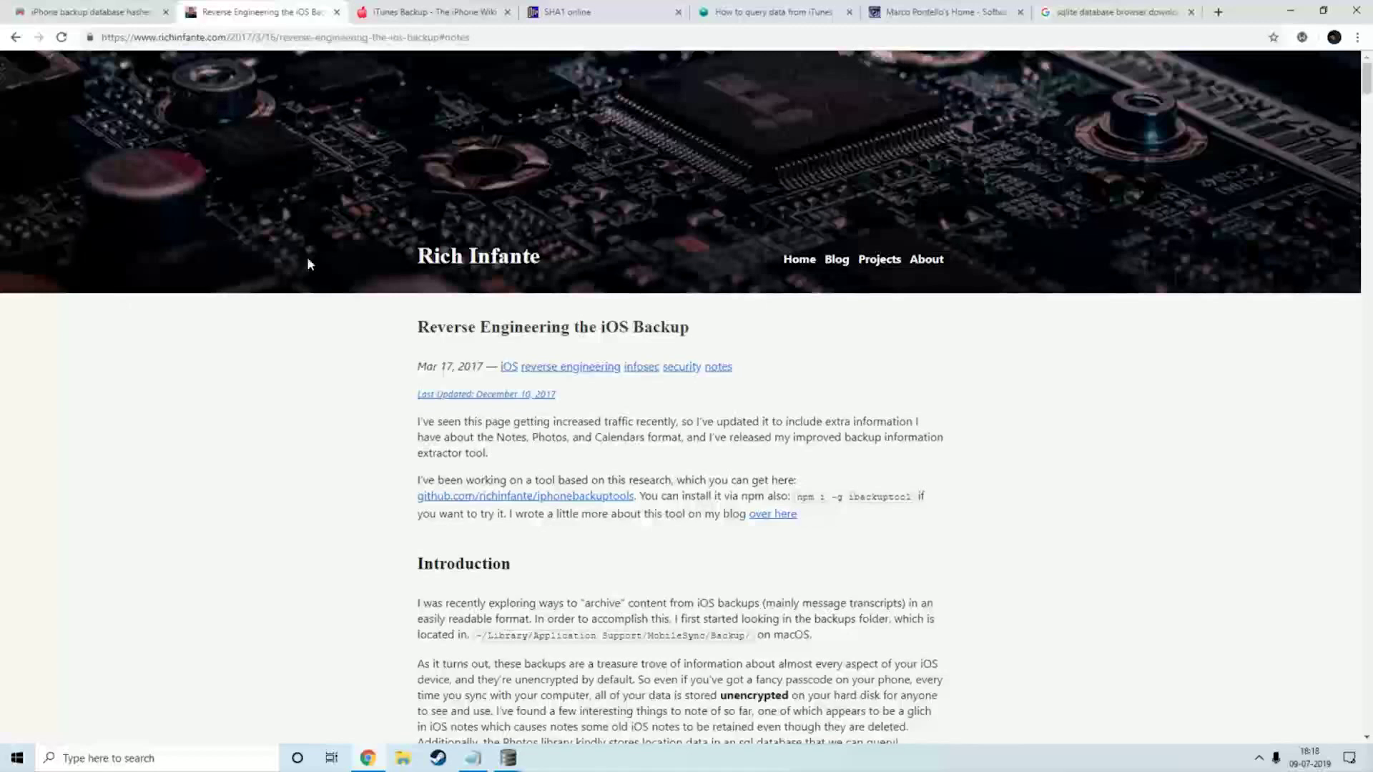
Skim the iPhone backup database hashes and Reverse Engineering the iOS Backup articles.
scroll(307, 263, down, 15)
scroll(303, 271, up, 14)
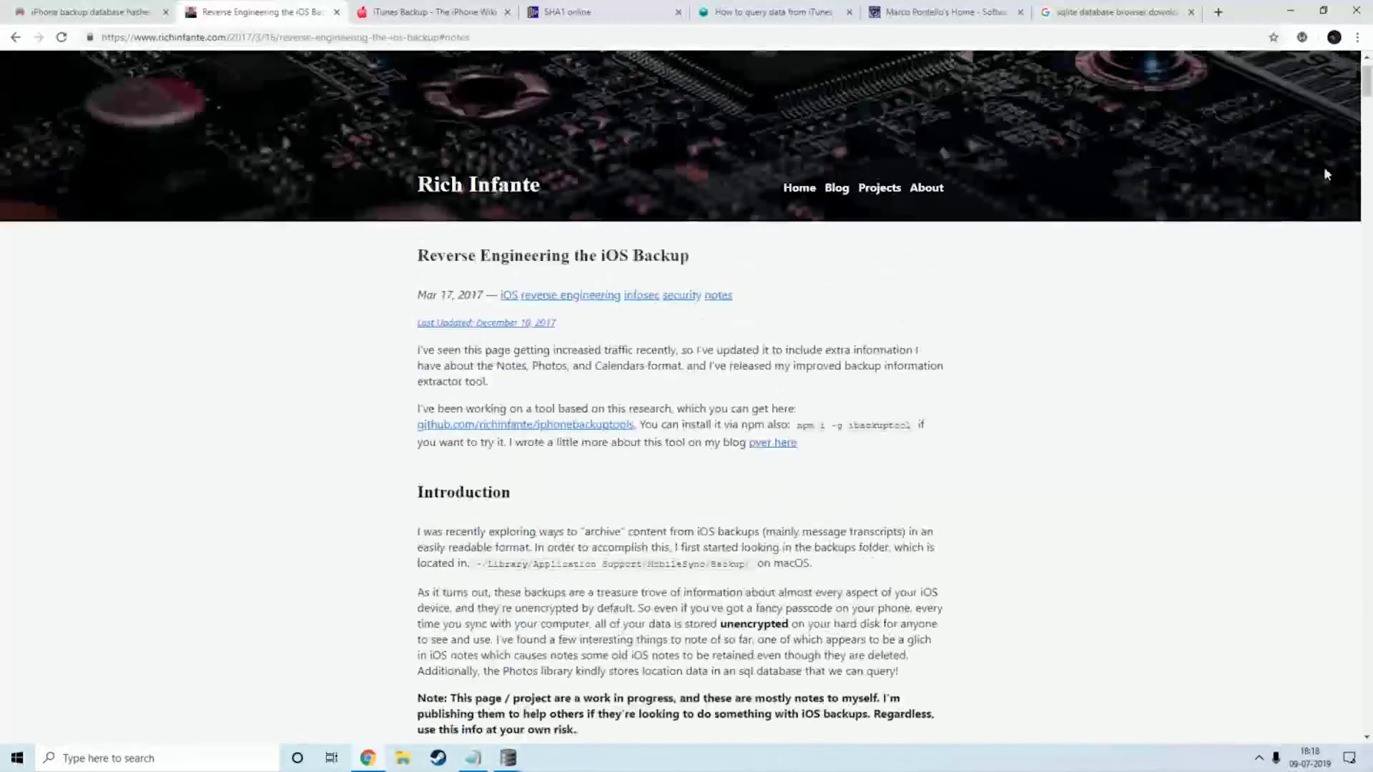
drag(1364, 98, 1363, 329)
click(121, 13)
click(258, 11)
click(93, 12)
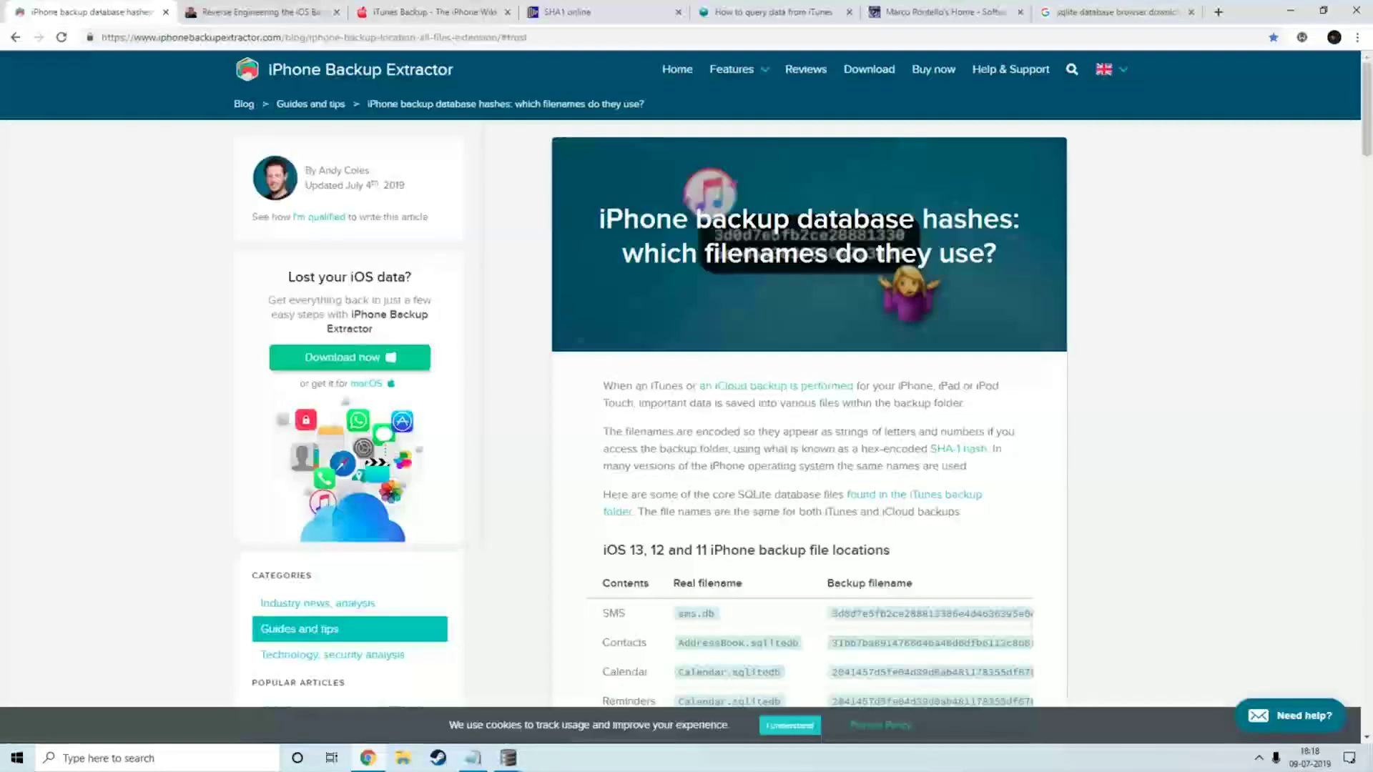
click(250, 11)
drag(1367, 309, 1332, 100)
scroll(835, 350, down, 8)
scroll(558, 297, down, 5)
scroll(604, 334, up, 12)
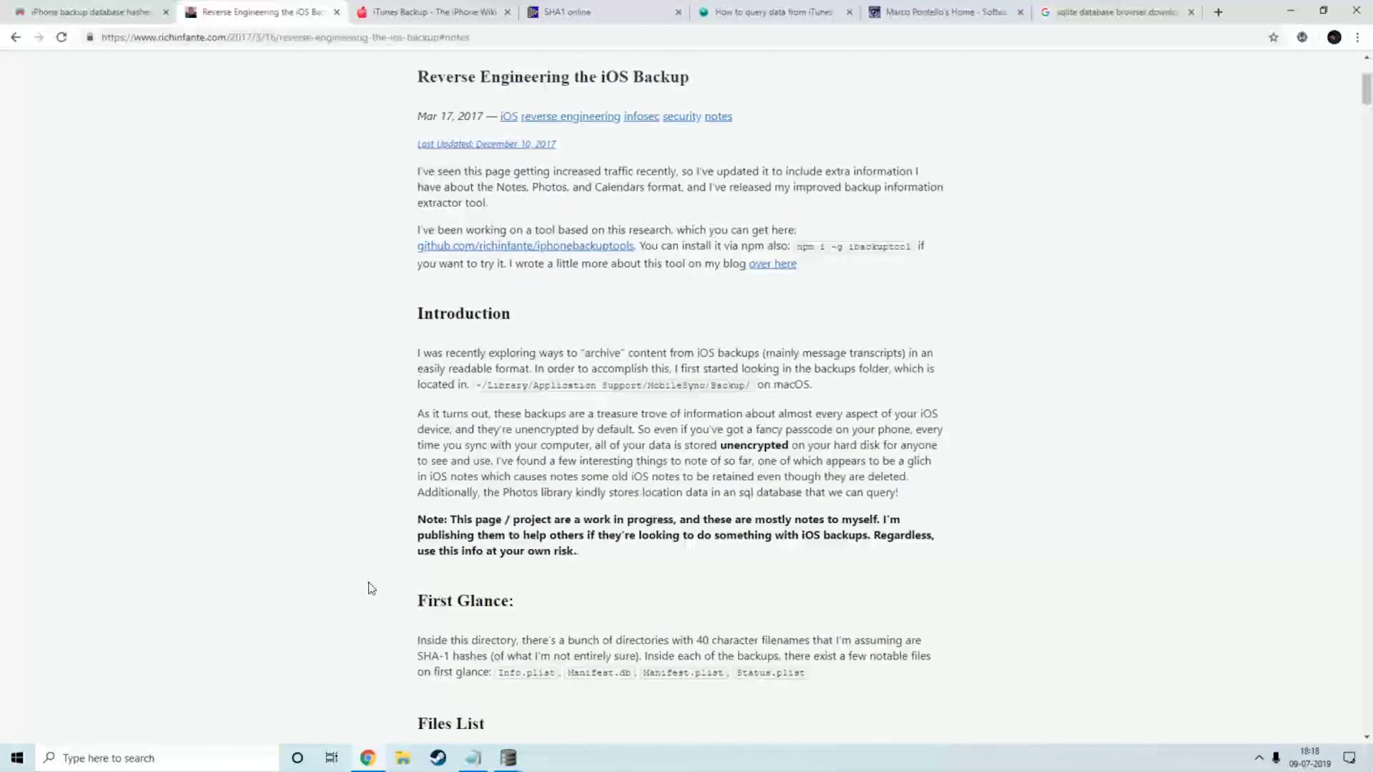
In File Explorer, go from Local Disk (C:) through Users to the user's AppData folder.
click(403, 759)
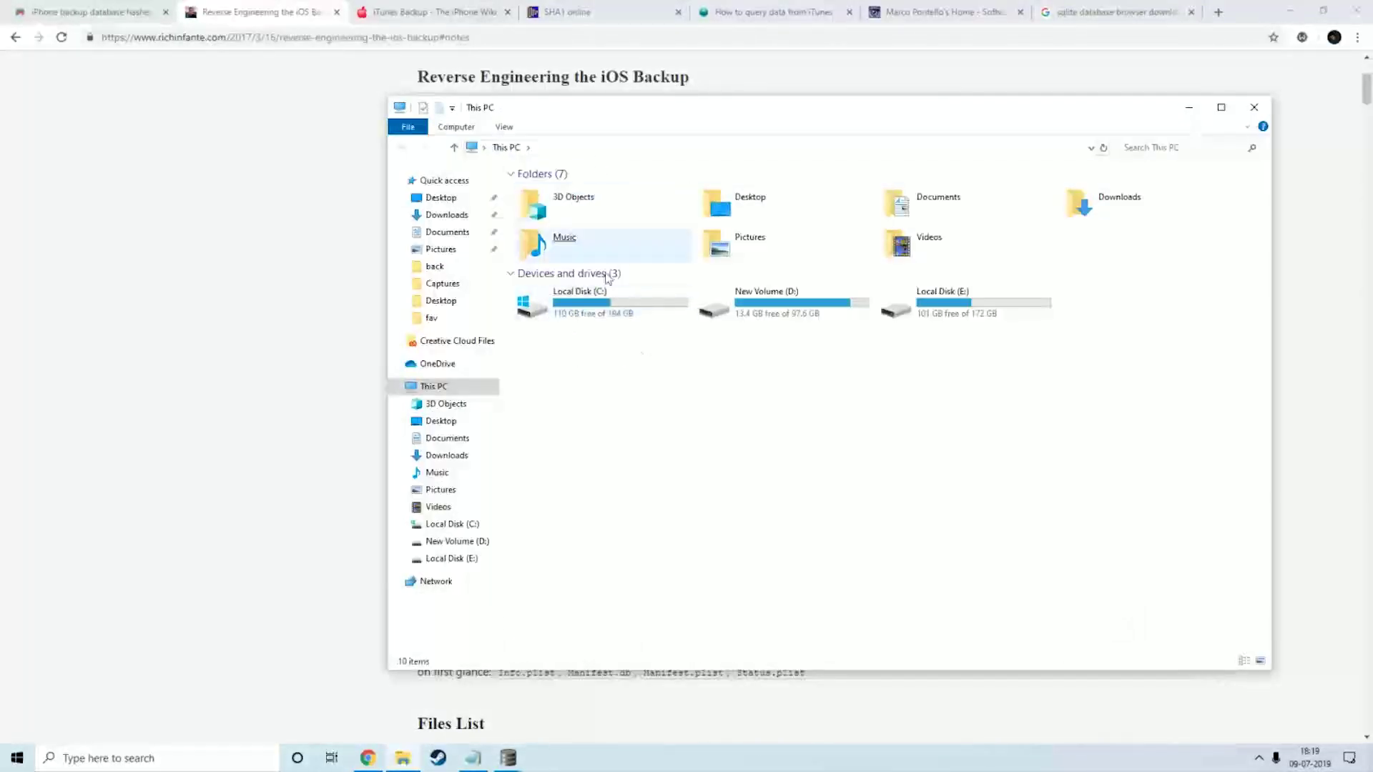
double_click(609, 316)
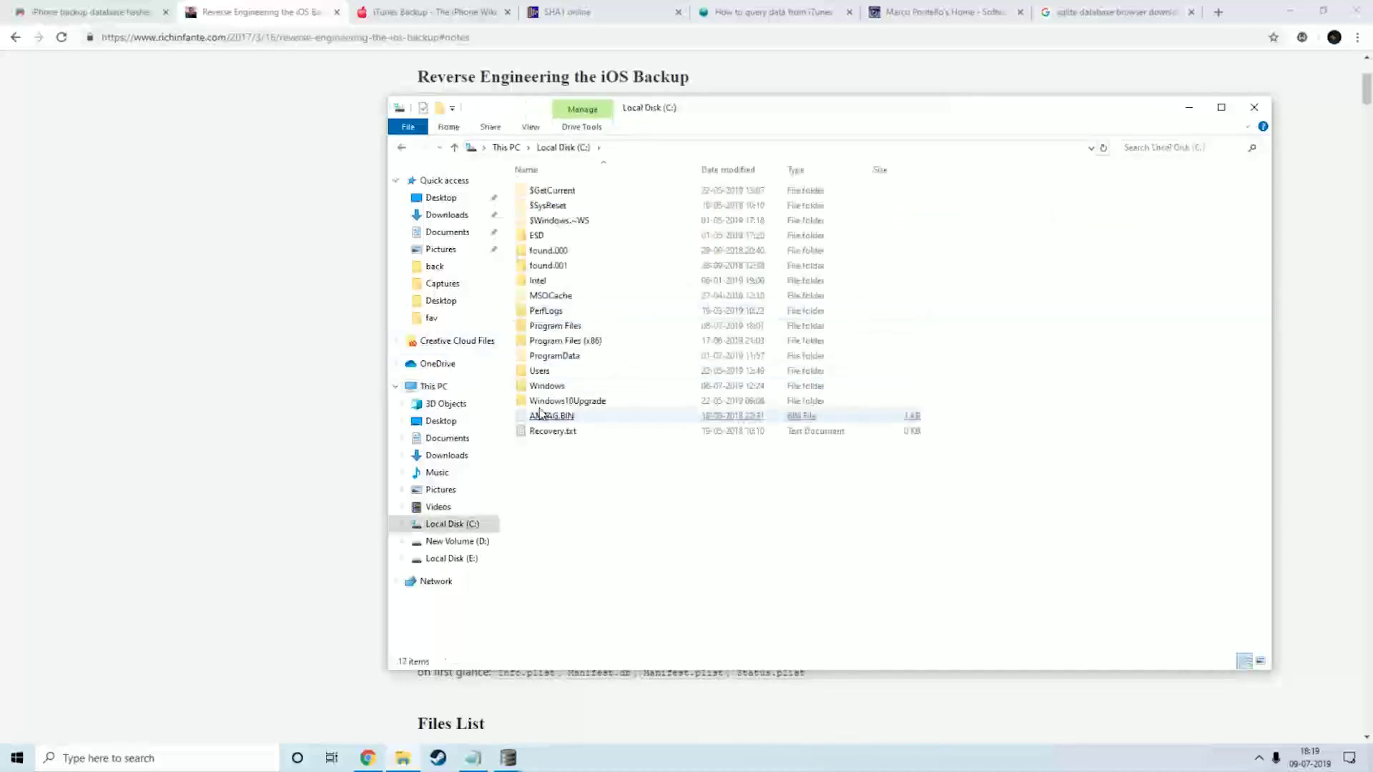
double_click(535, 370)
double_click(561, 206)
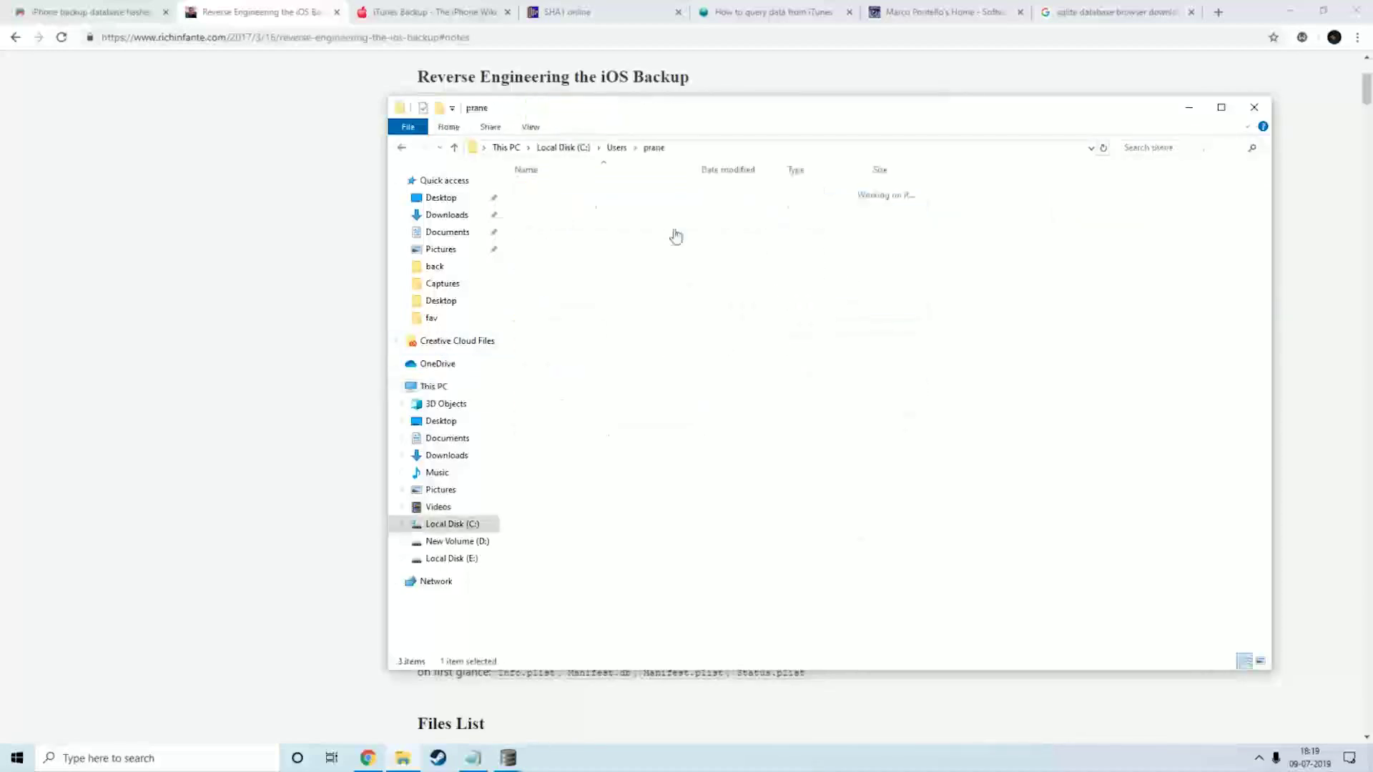
click(539, 147)
click(539, 147)
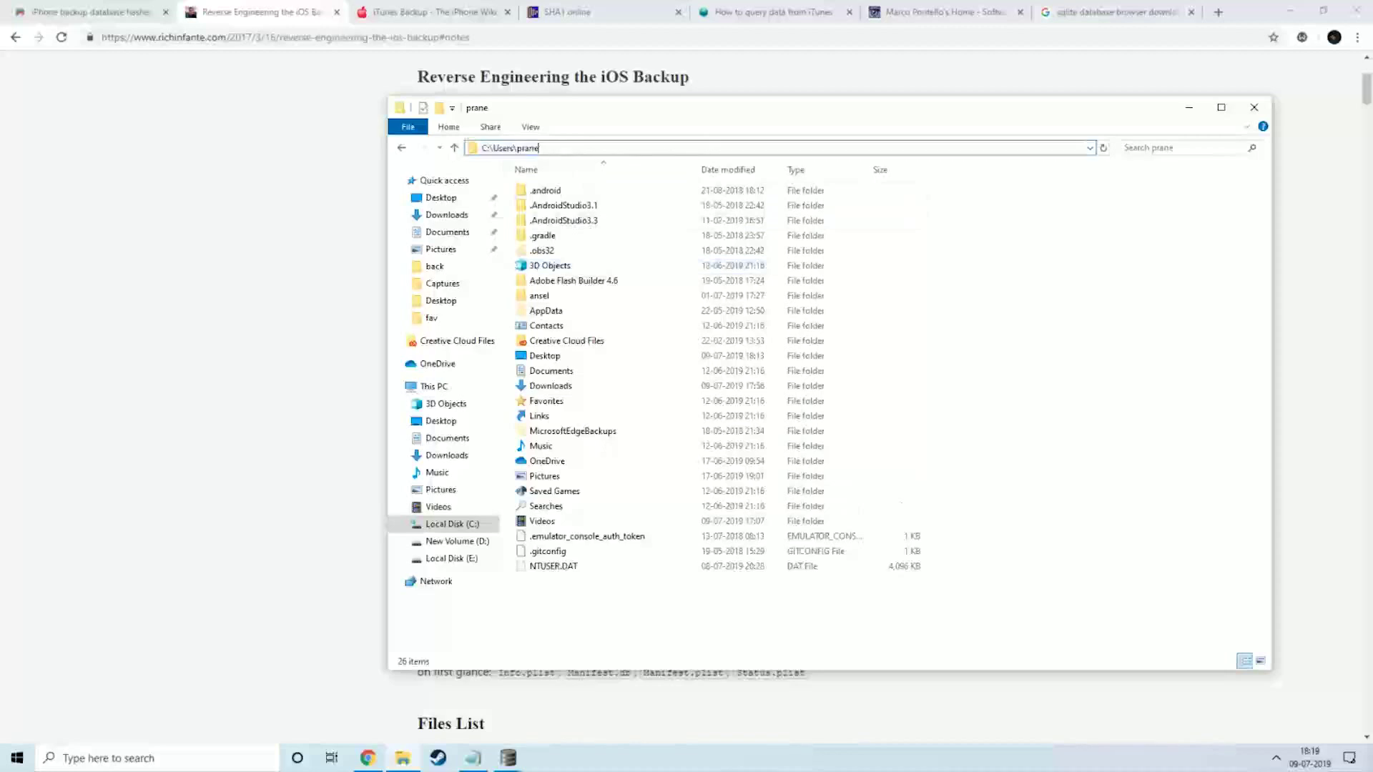
text(\appda)
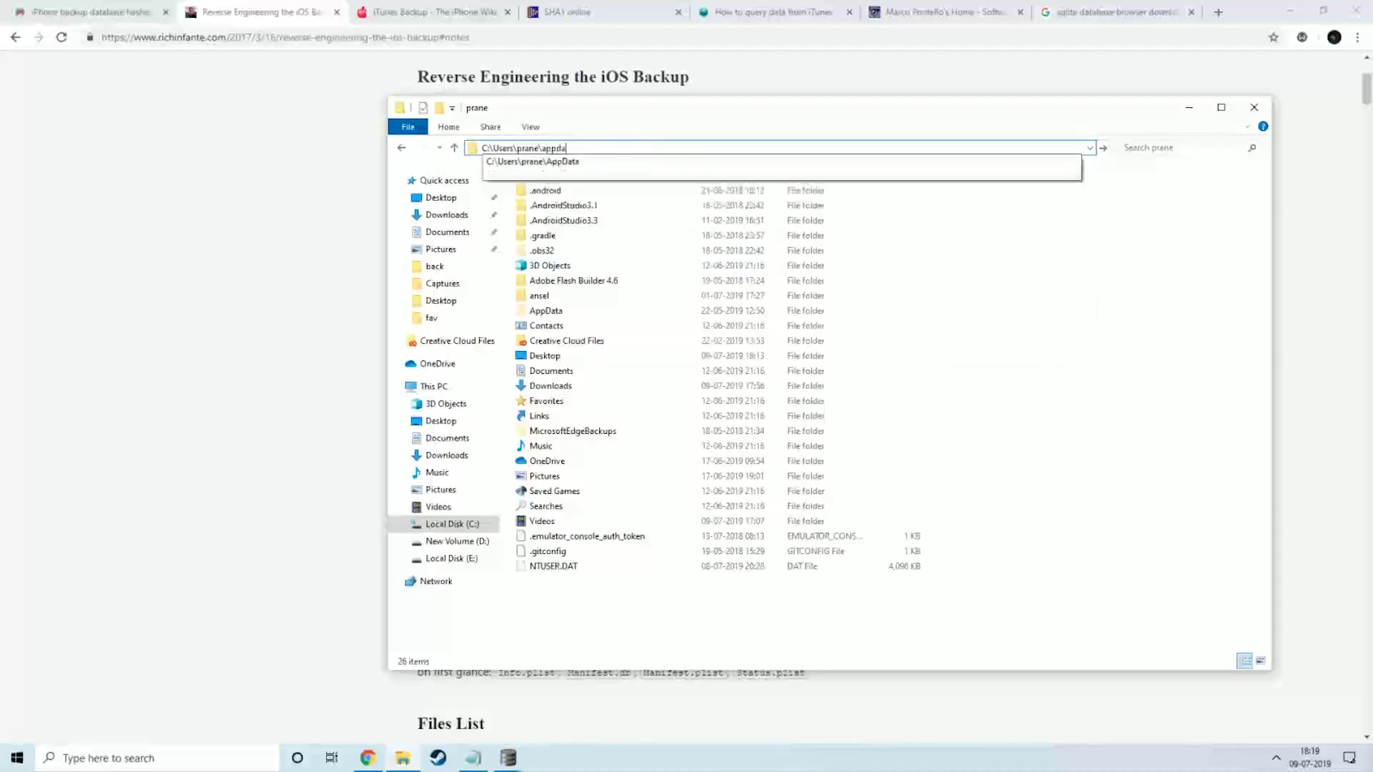
text(ta)
key(Return)
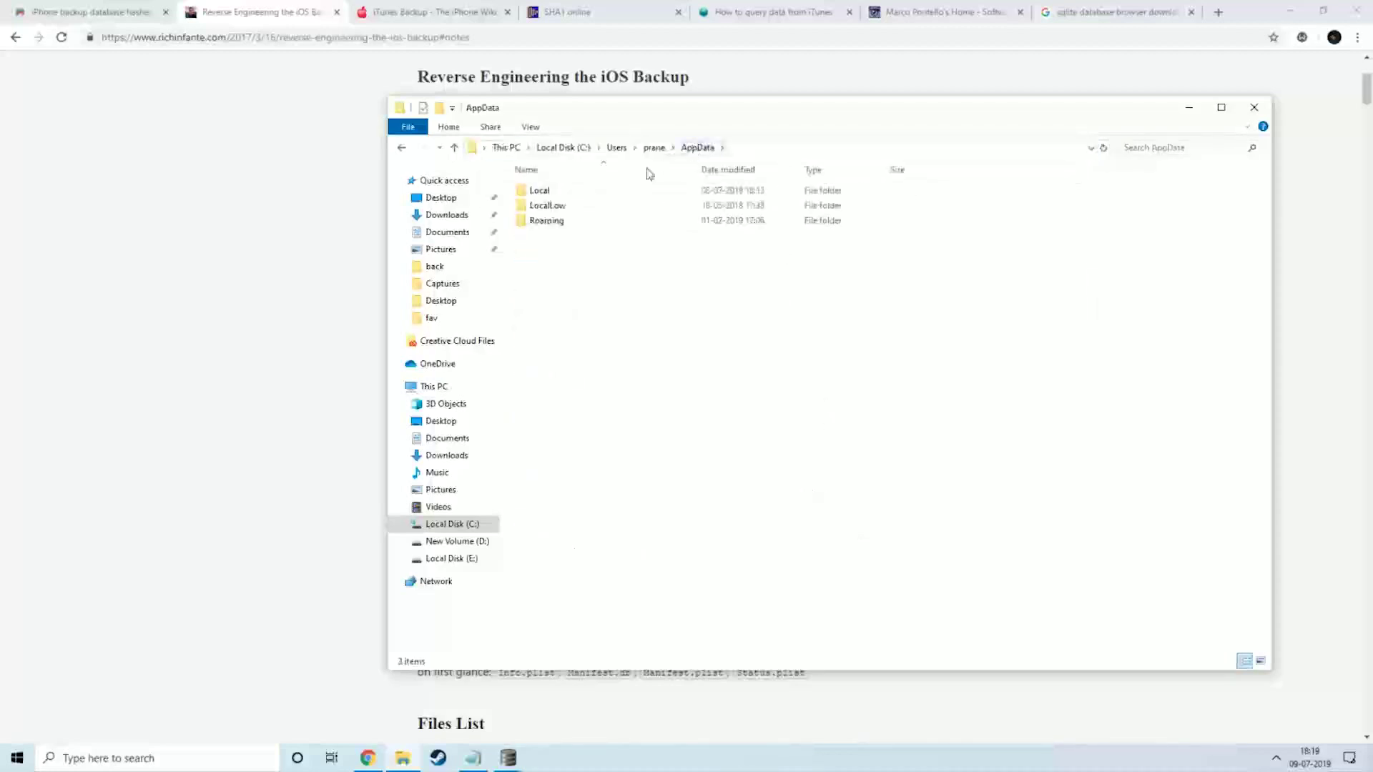
Open Roaming > Apple Computer > MobileSync > Backup and enter the hash-named backup folder.
double_click(576, 221)
double_click(594, 207)
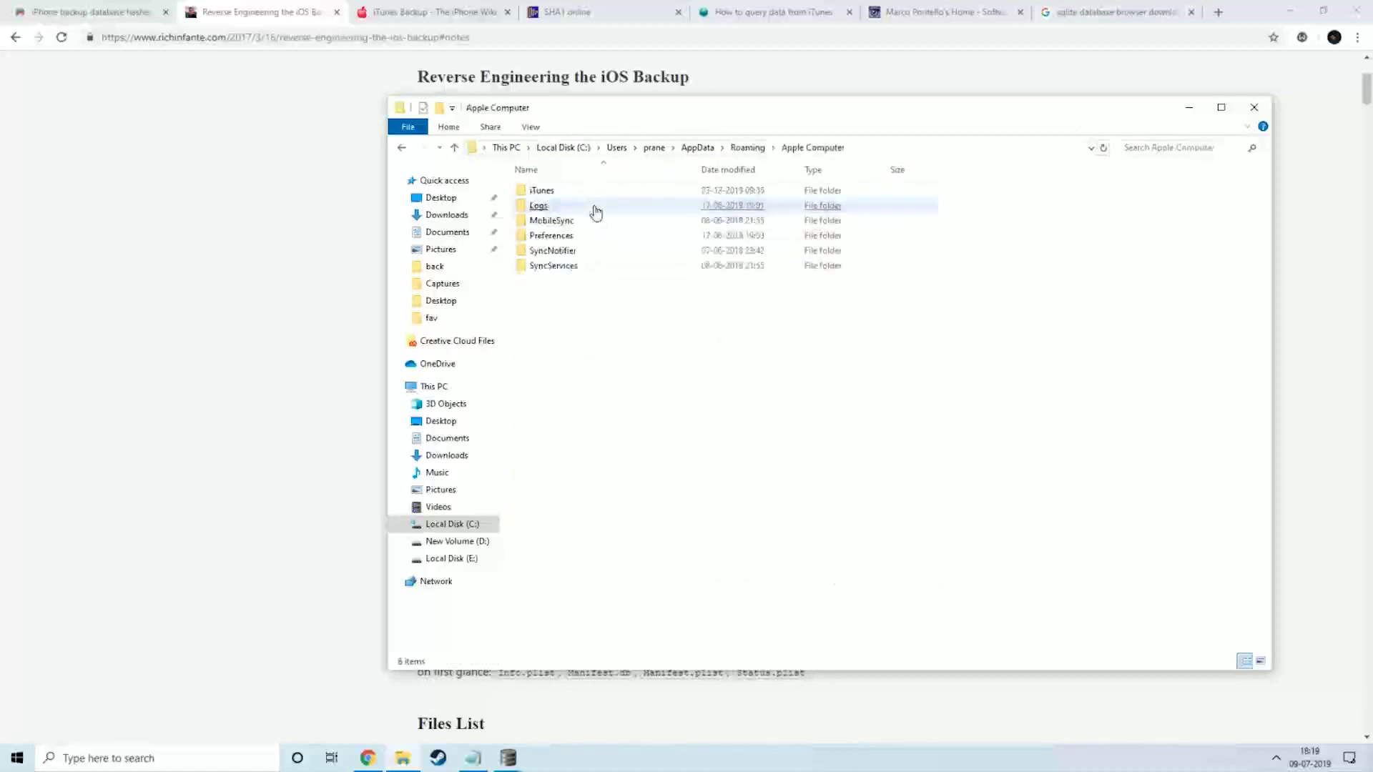
double_click(565, 222)
double_click(573, 205)
click(571, 199)
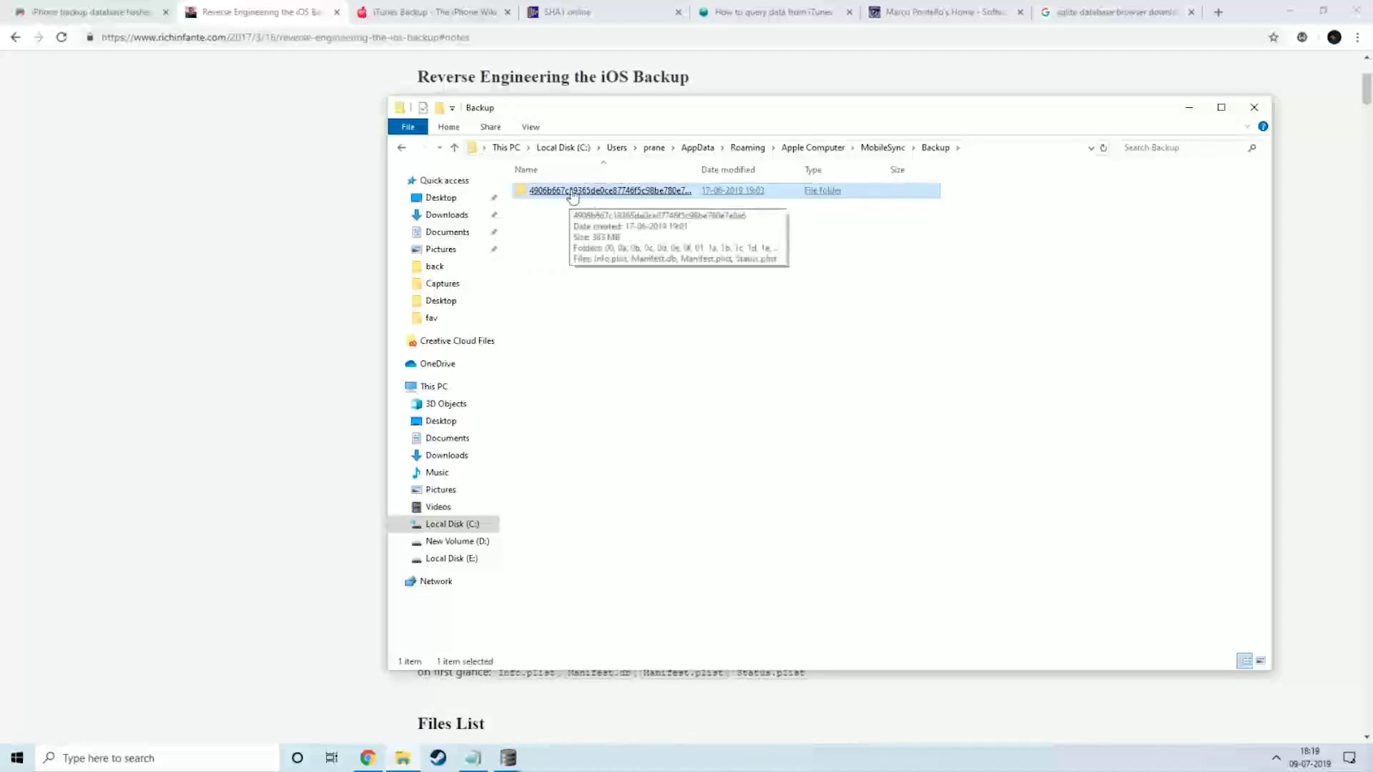
double_click(569, 193)
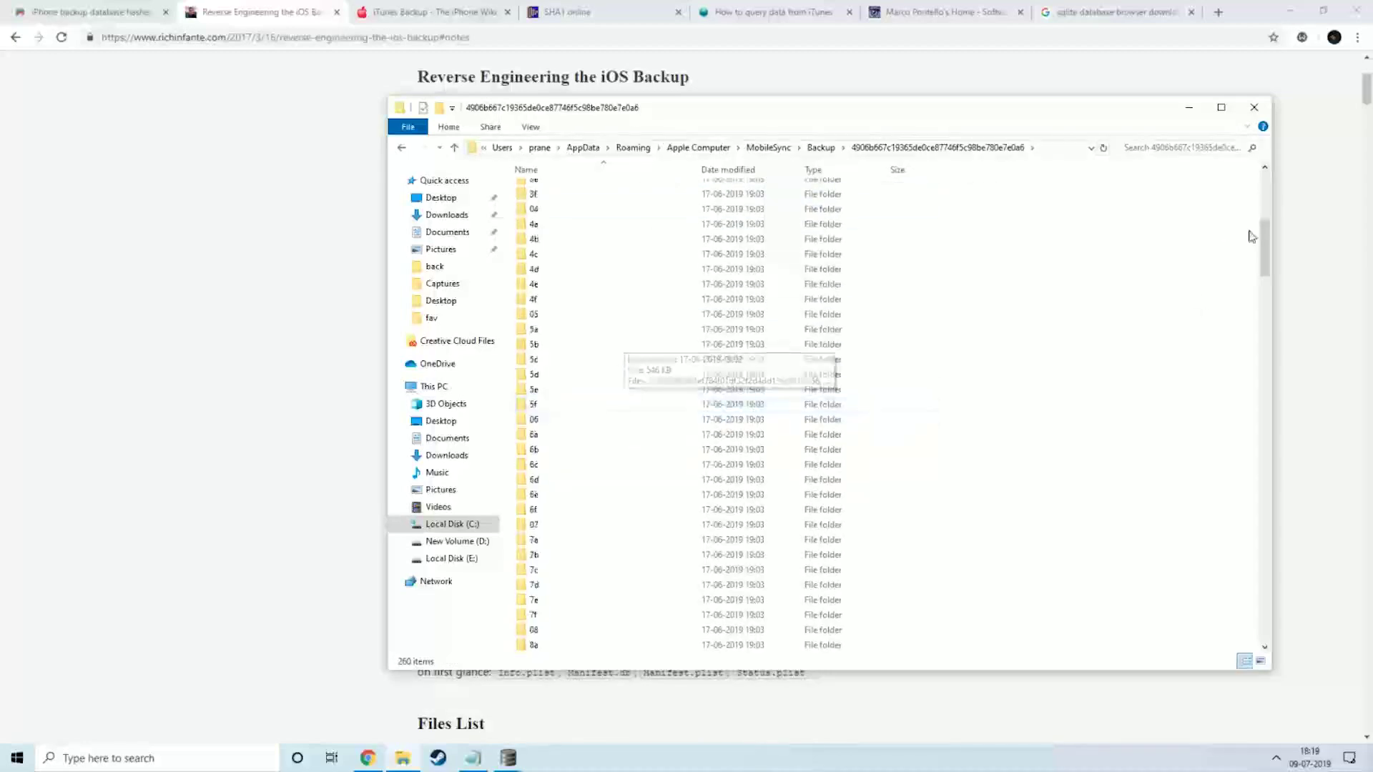
drag(1261, 236, 1238, 162)
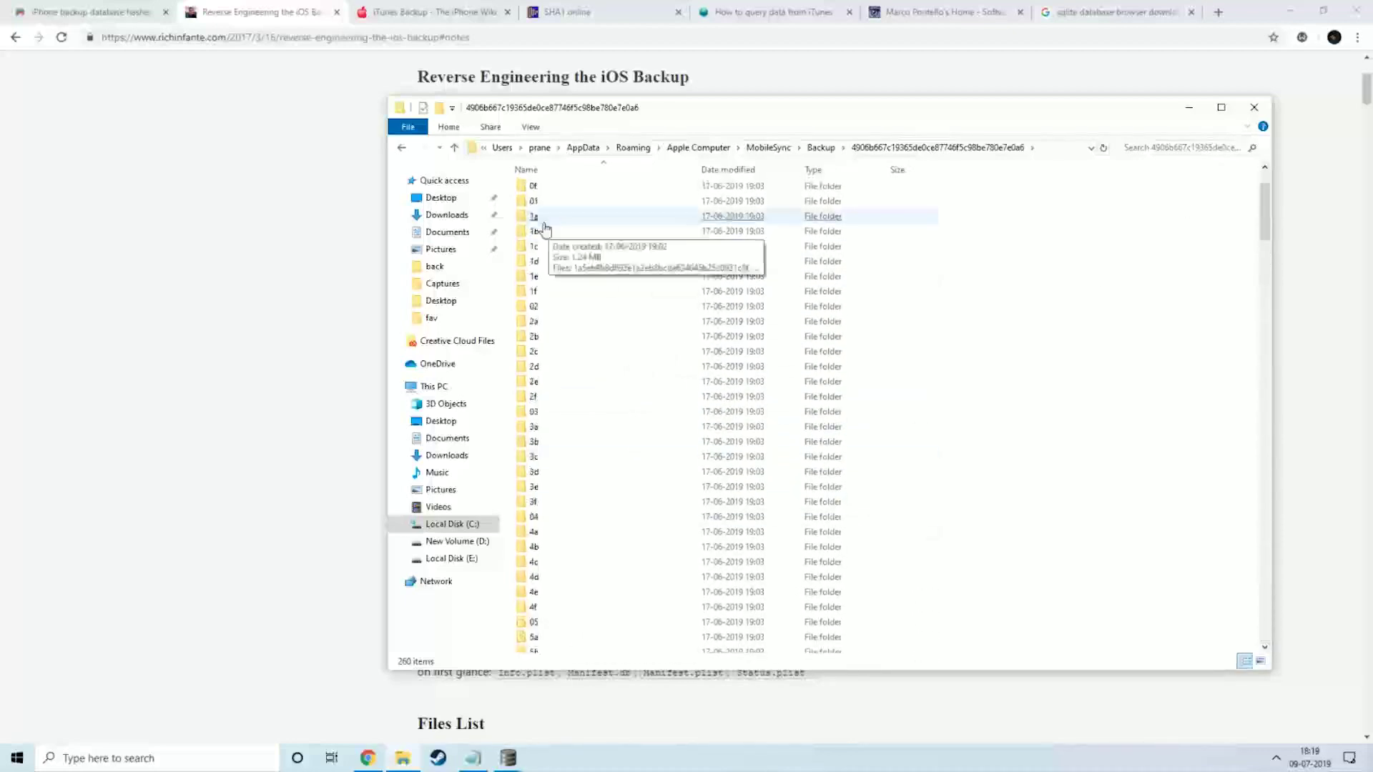
Peek into subfolders 1a and 1c, then return to Backup and reopen the backup folder.
double_click(538, 218)
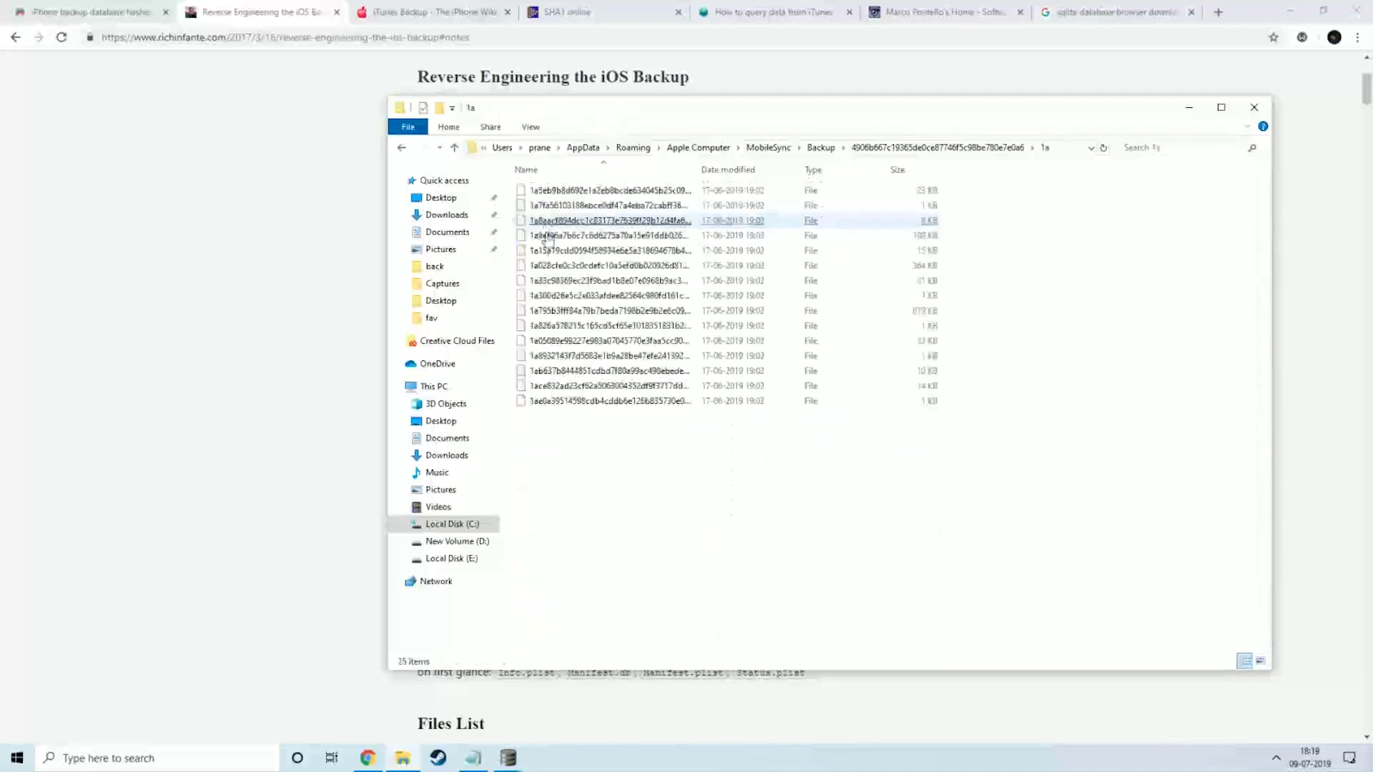
click(402, 150)
scroll(930, 407, down, 1)
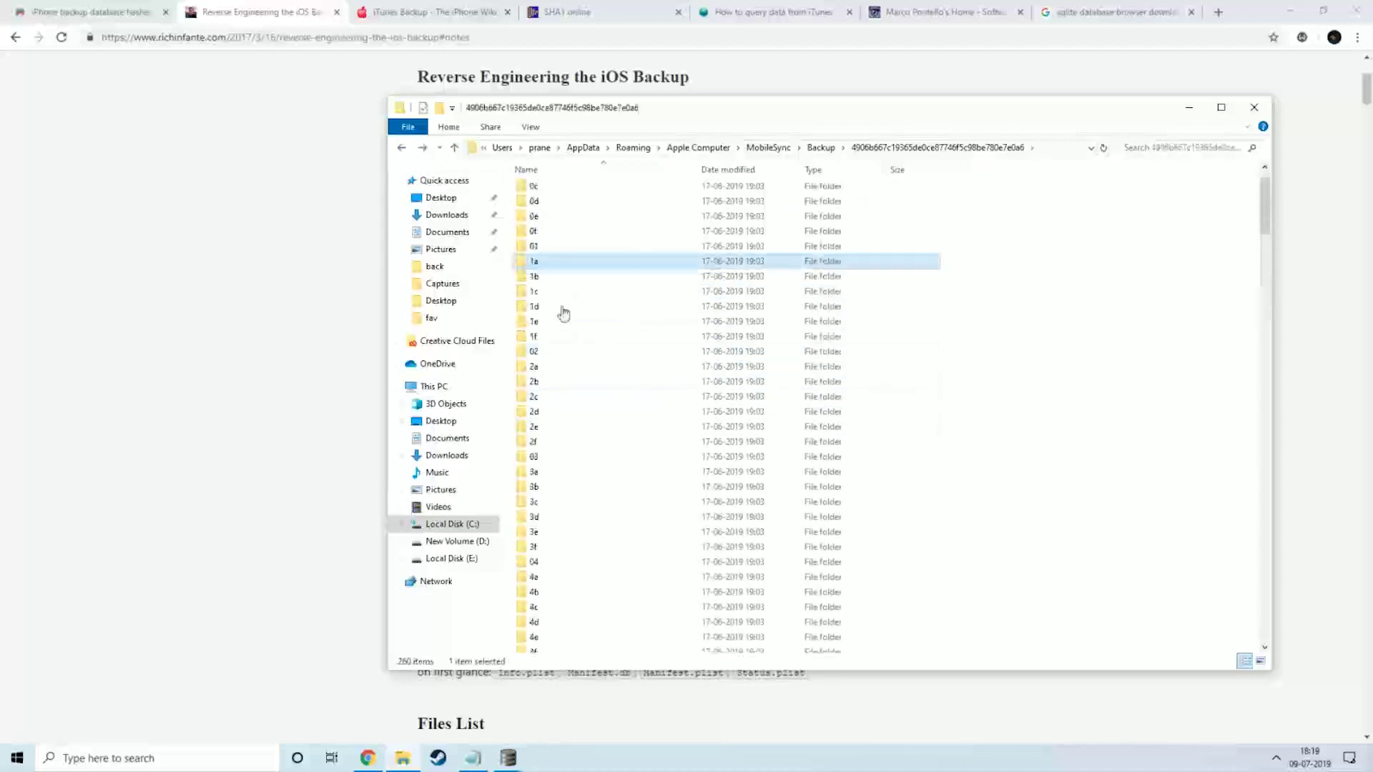
double_click(542, 293)
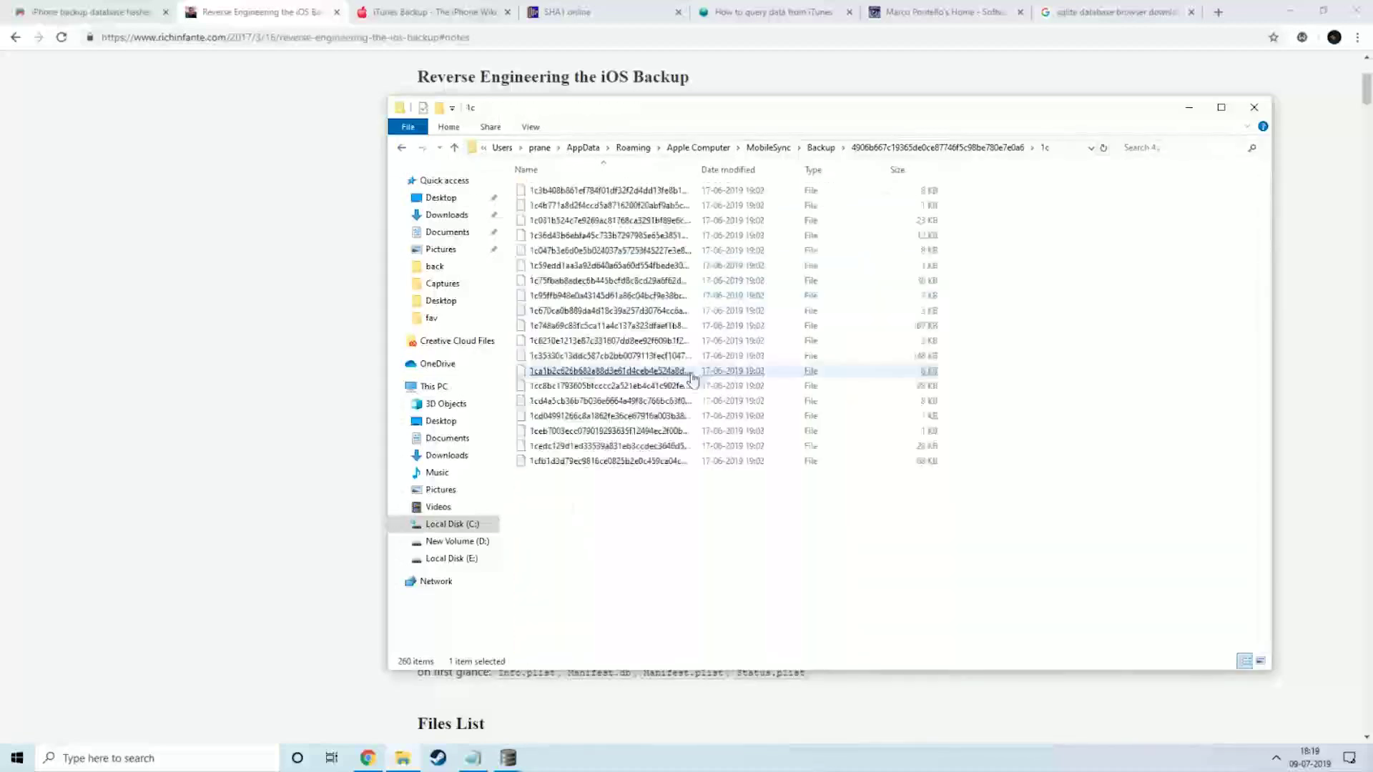
click(403, 151)
click(650, 444)
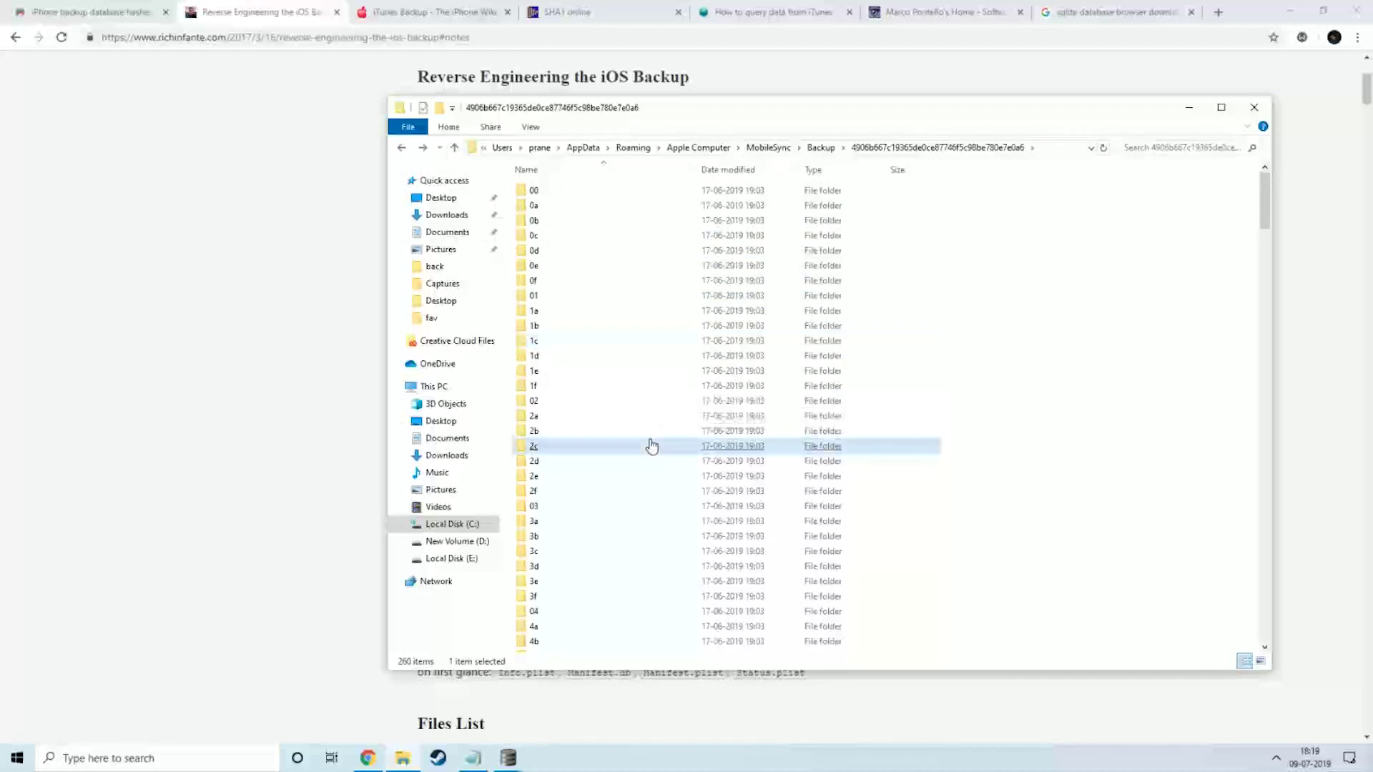
click(1180, 147)
click(1002, 316)
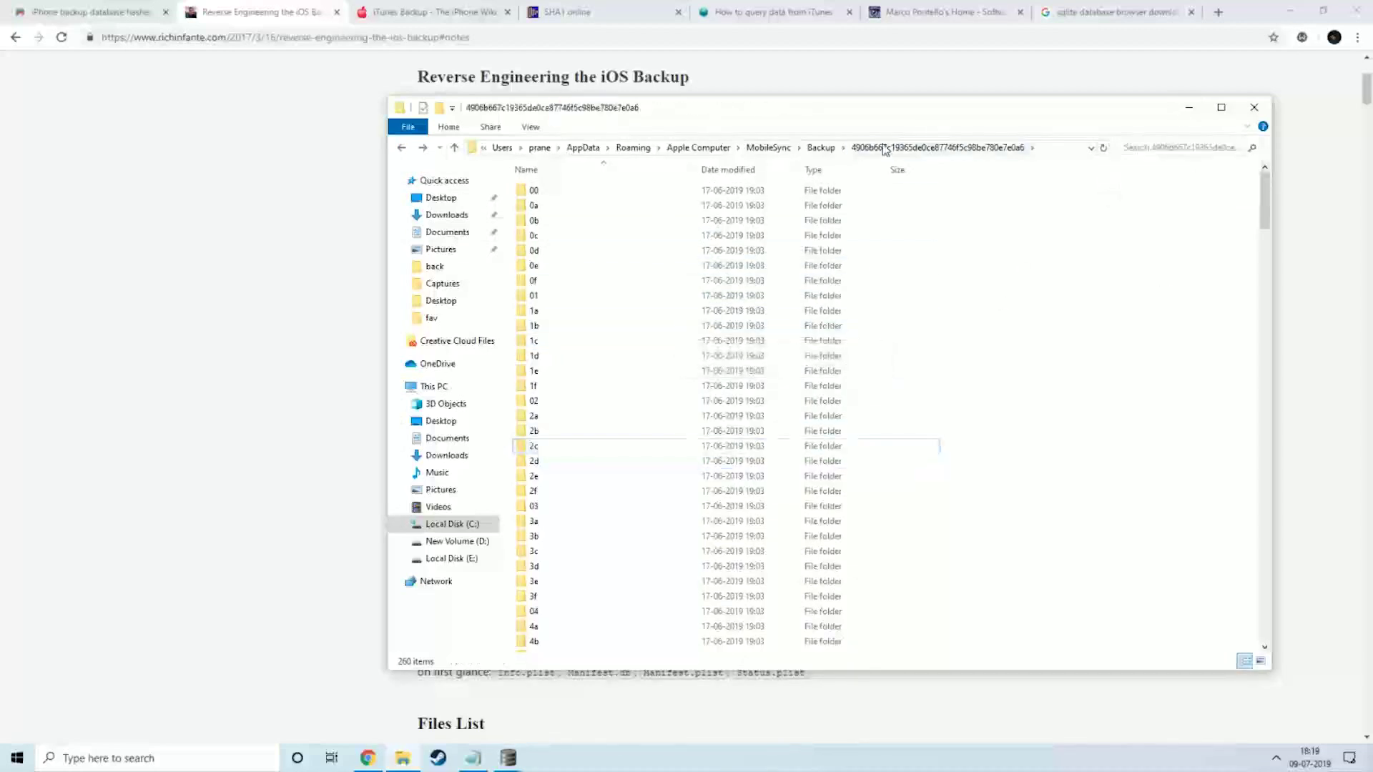
click(822, 148)
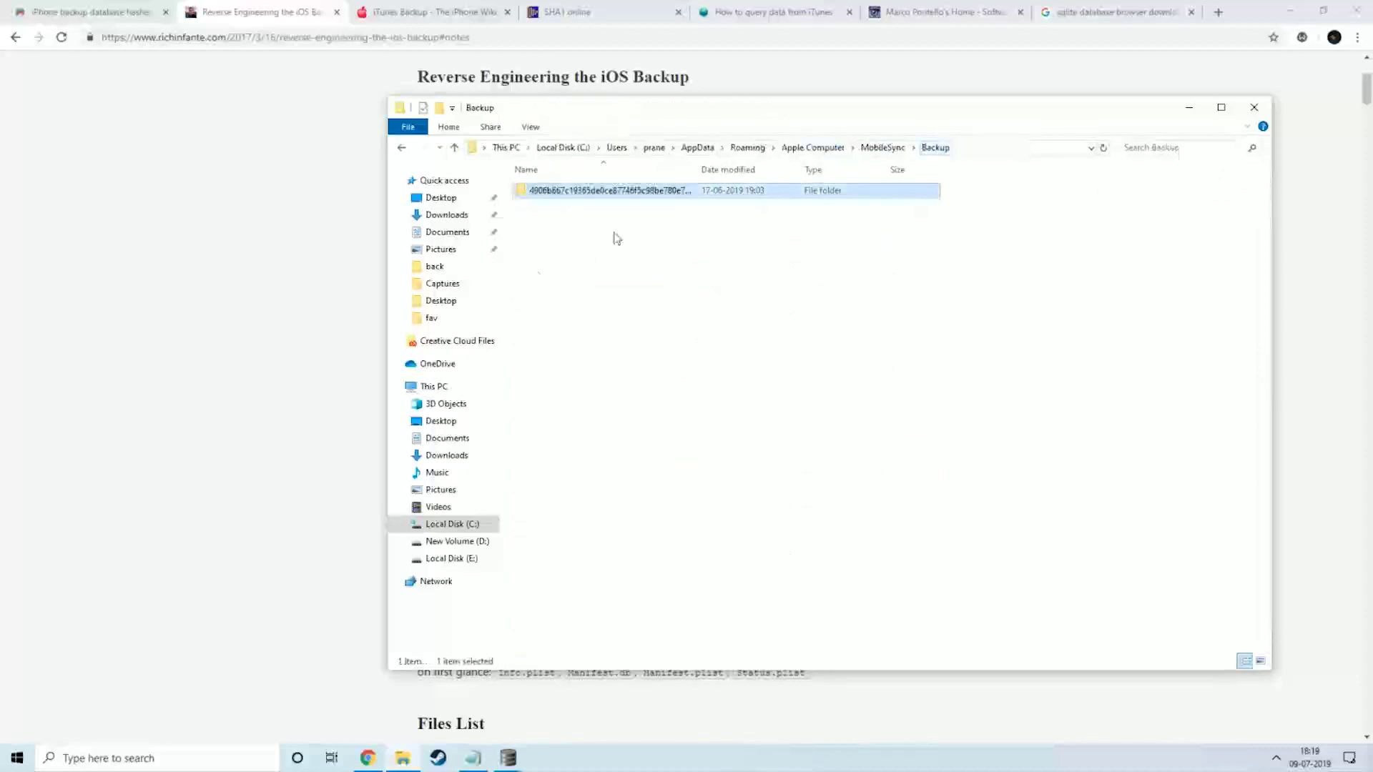
double_click(613, 188)
Search the backup folder for *. and select Manifest.db among the results.
click(1172, 152)
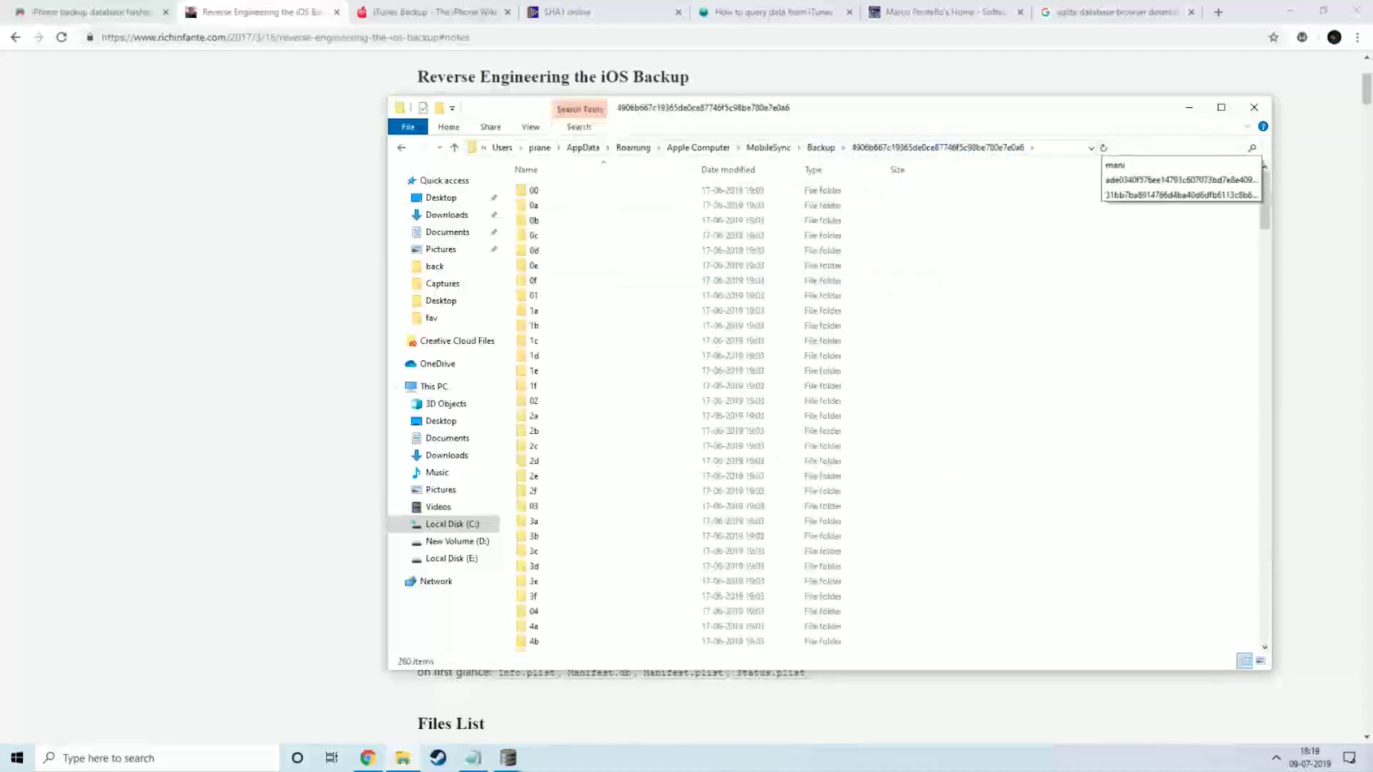
text(*.)
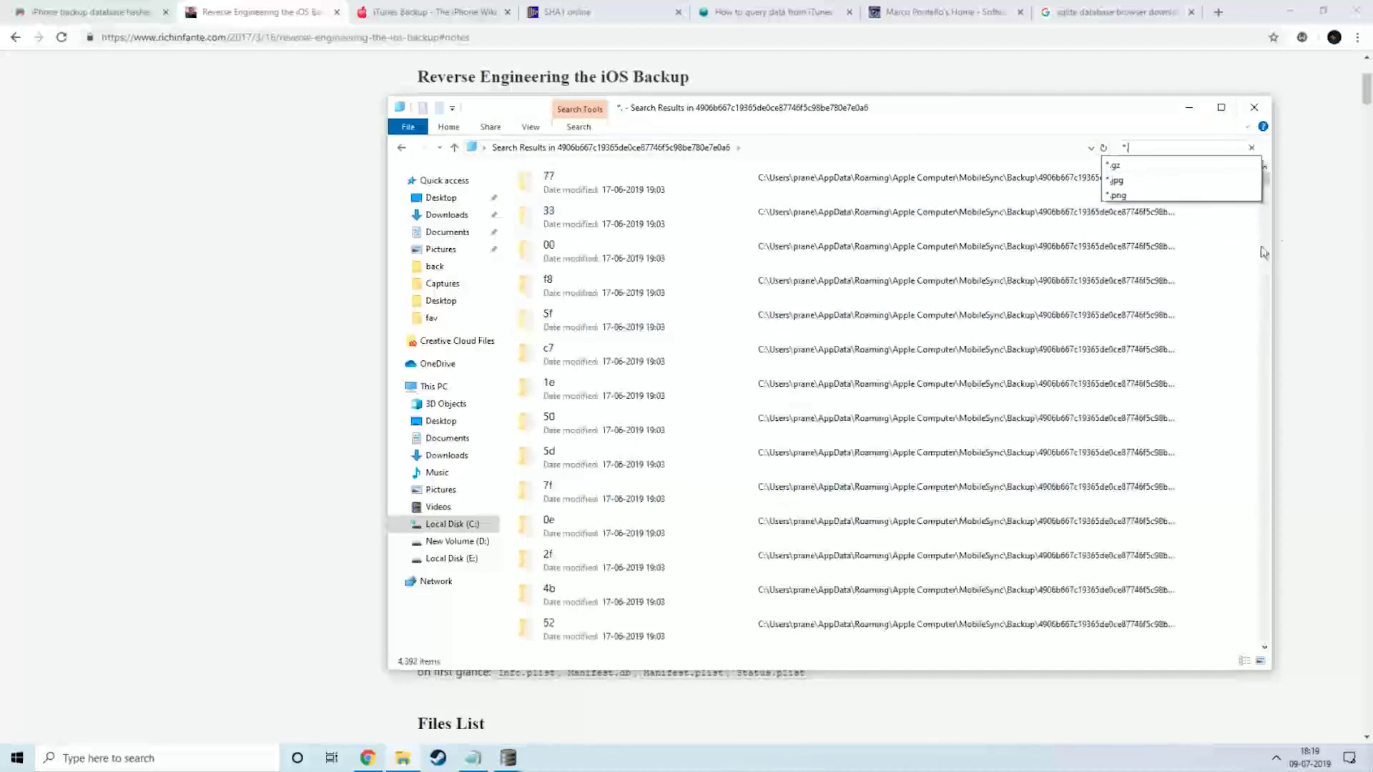
scroll(766, 370, down, 3)
scroll(766, 377, down, 10)
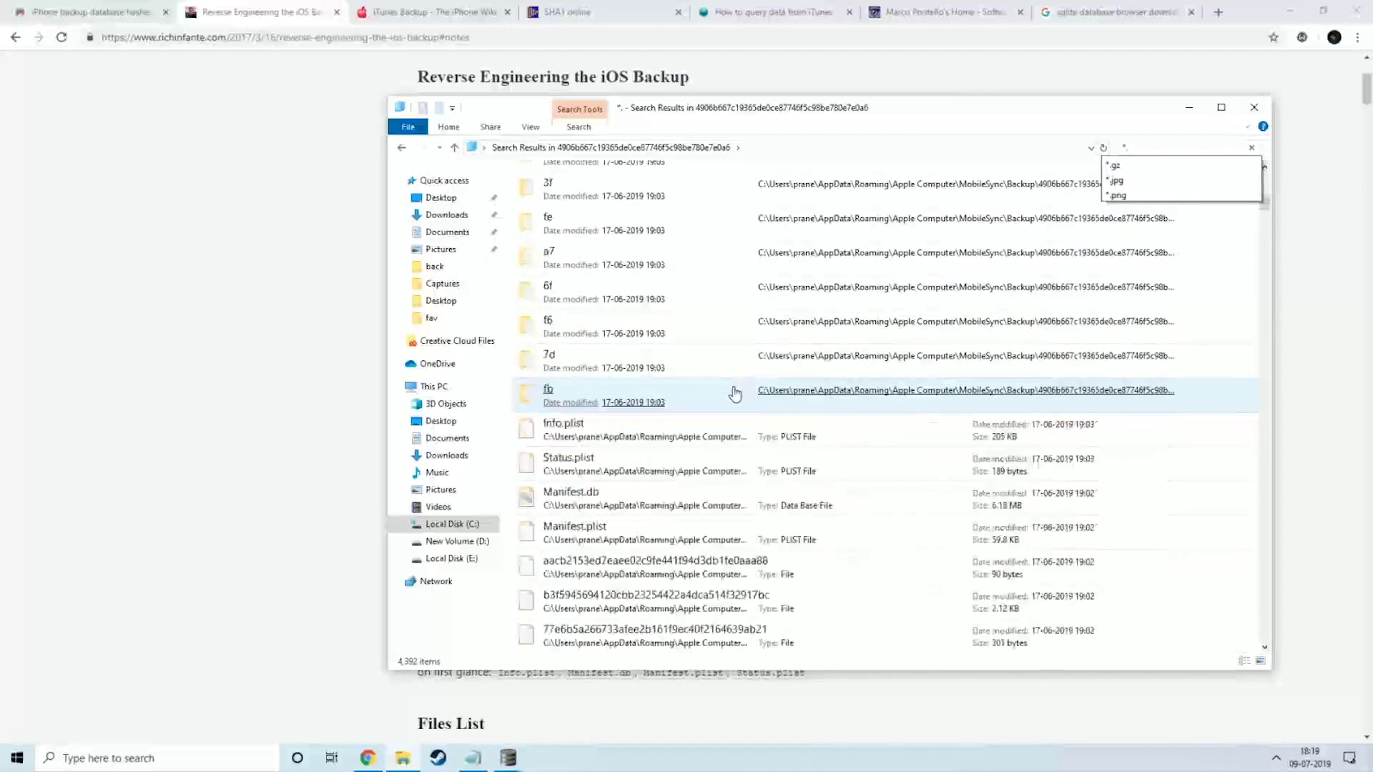
click(735, 389)
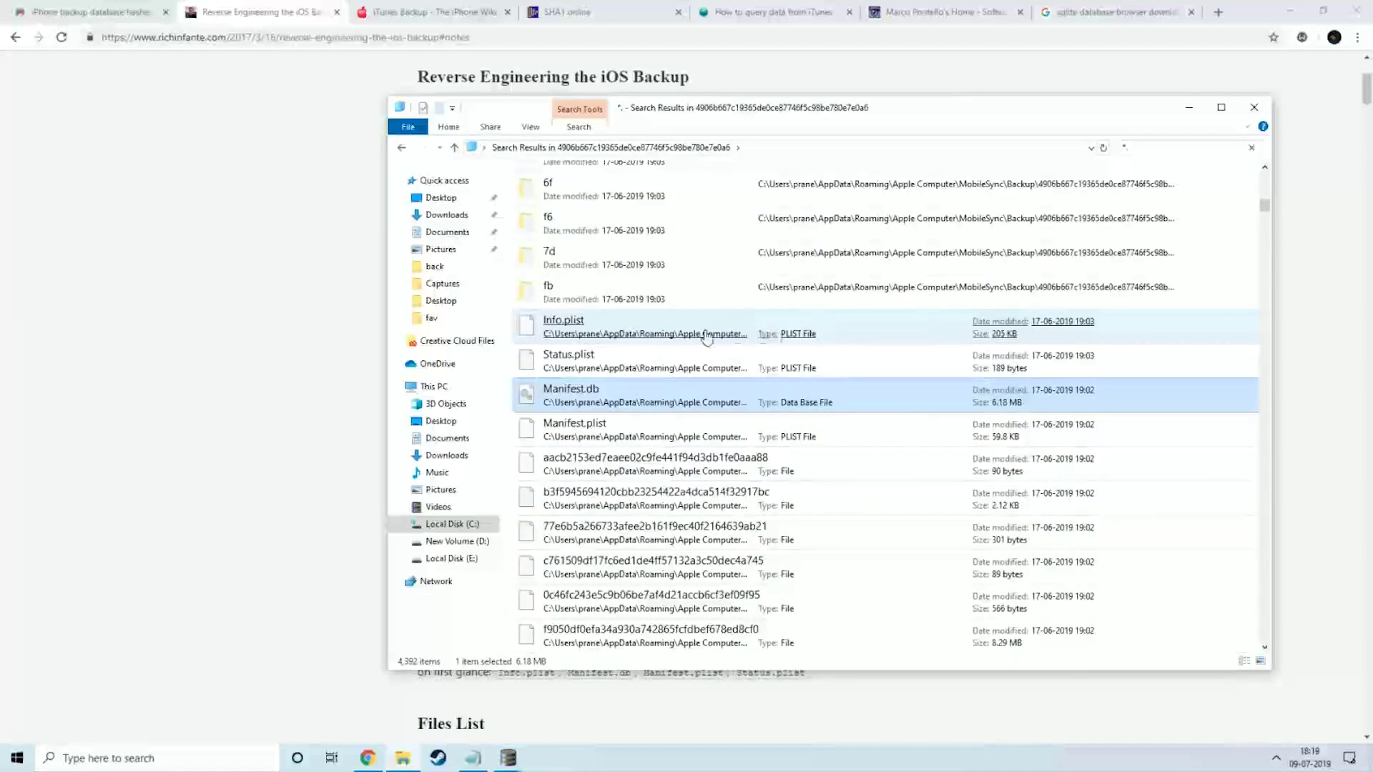
Select all 4,136 files from Info.plist to the end, then minimize Explorer and Chrome.
click(585, 331)
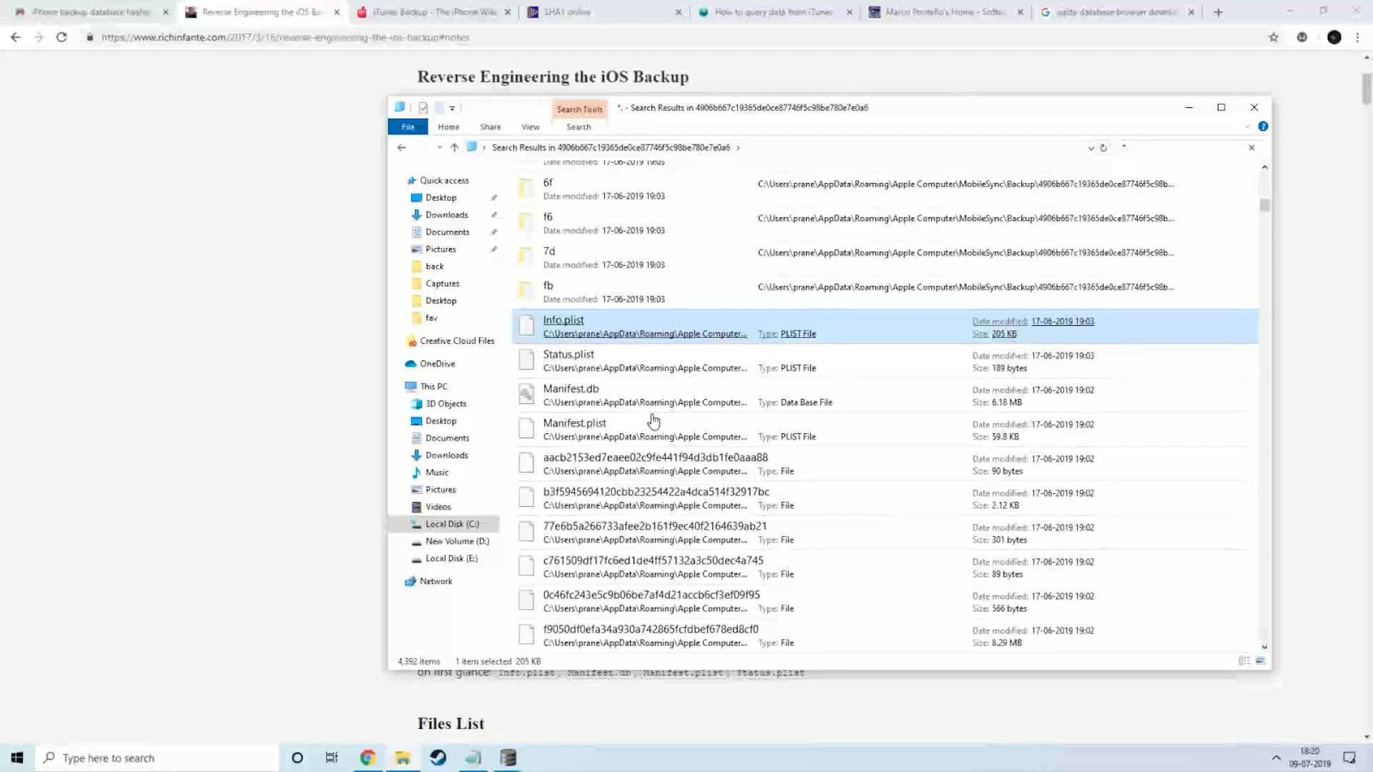
key(shift+End)
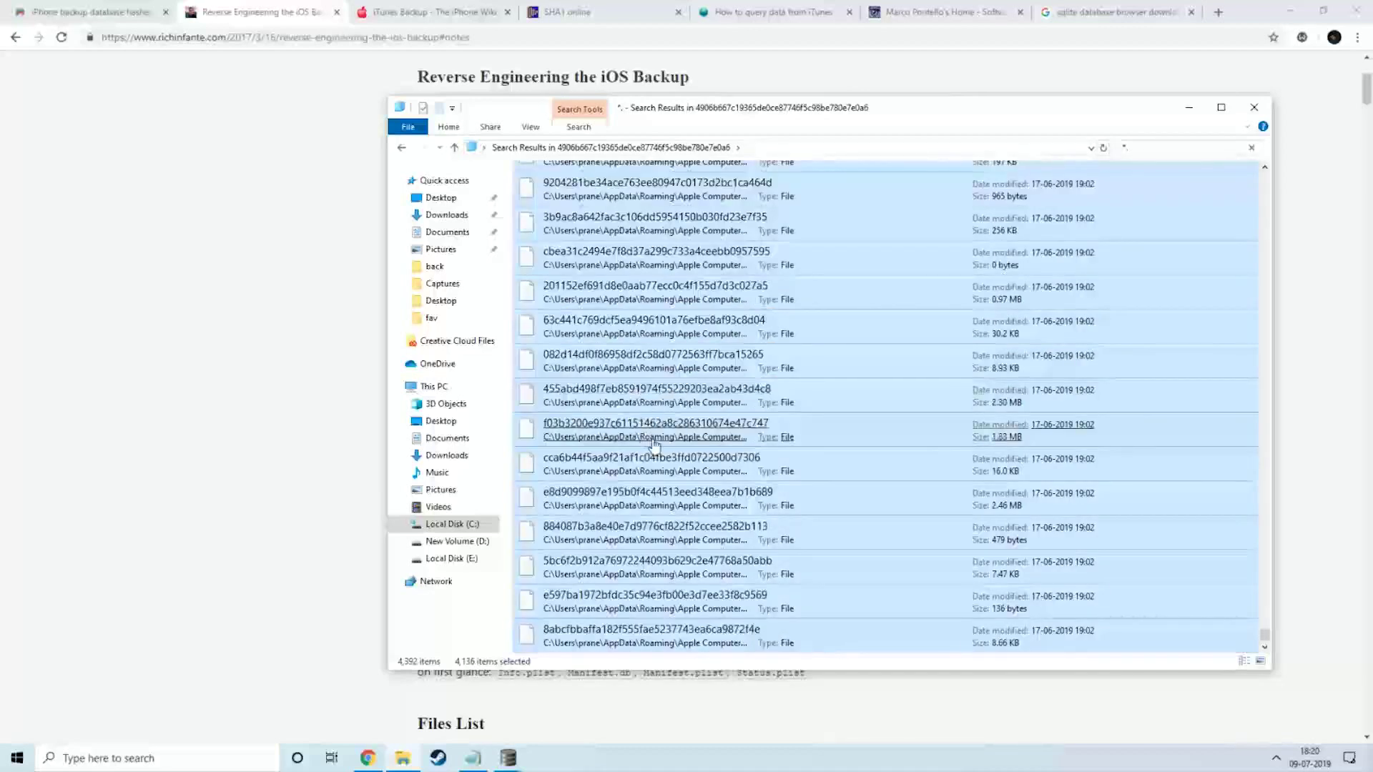
scroll(655, 444, up, 20)
scroll(654, 427, up, 2)
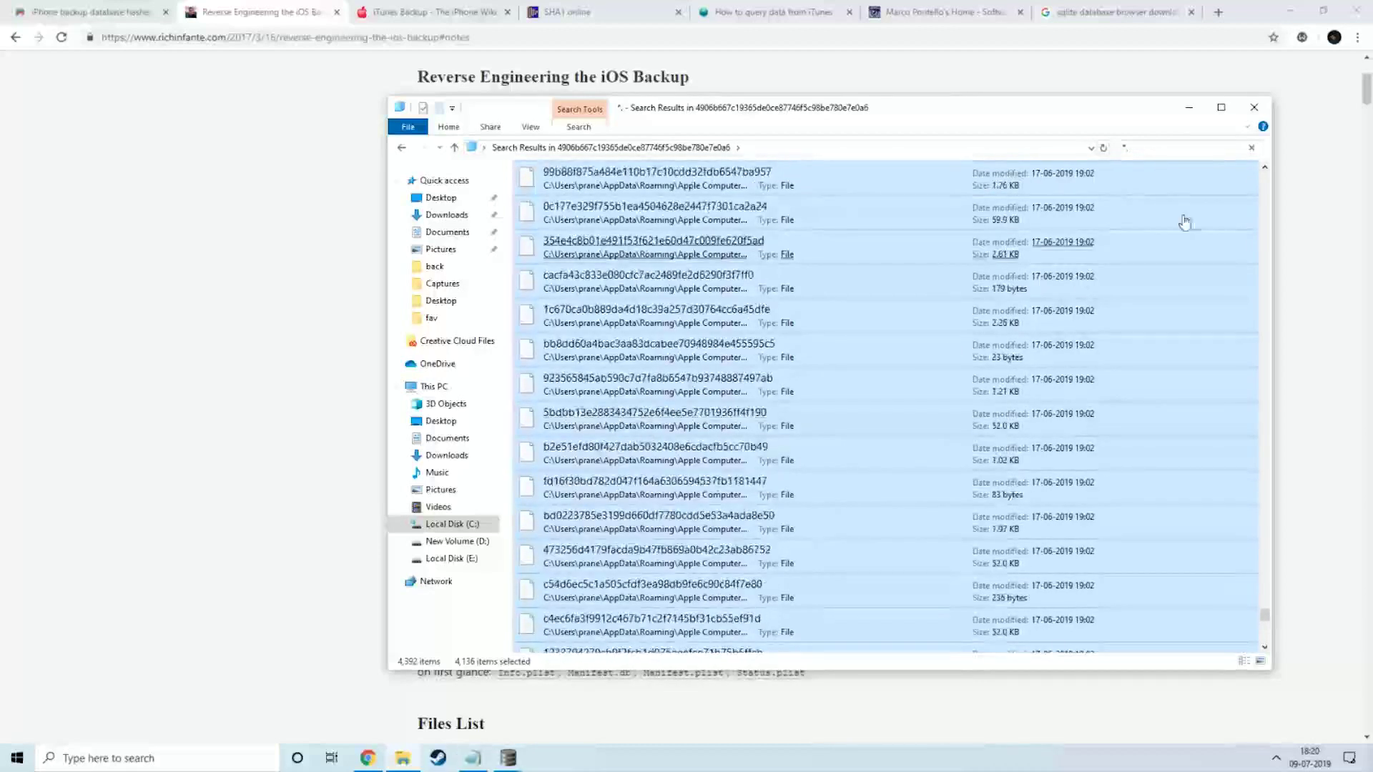
click(1189, 107)
click(1295, 10)
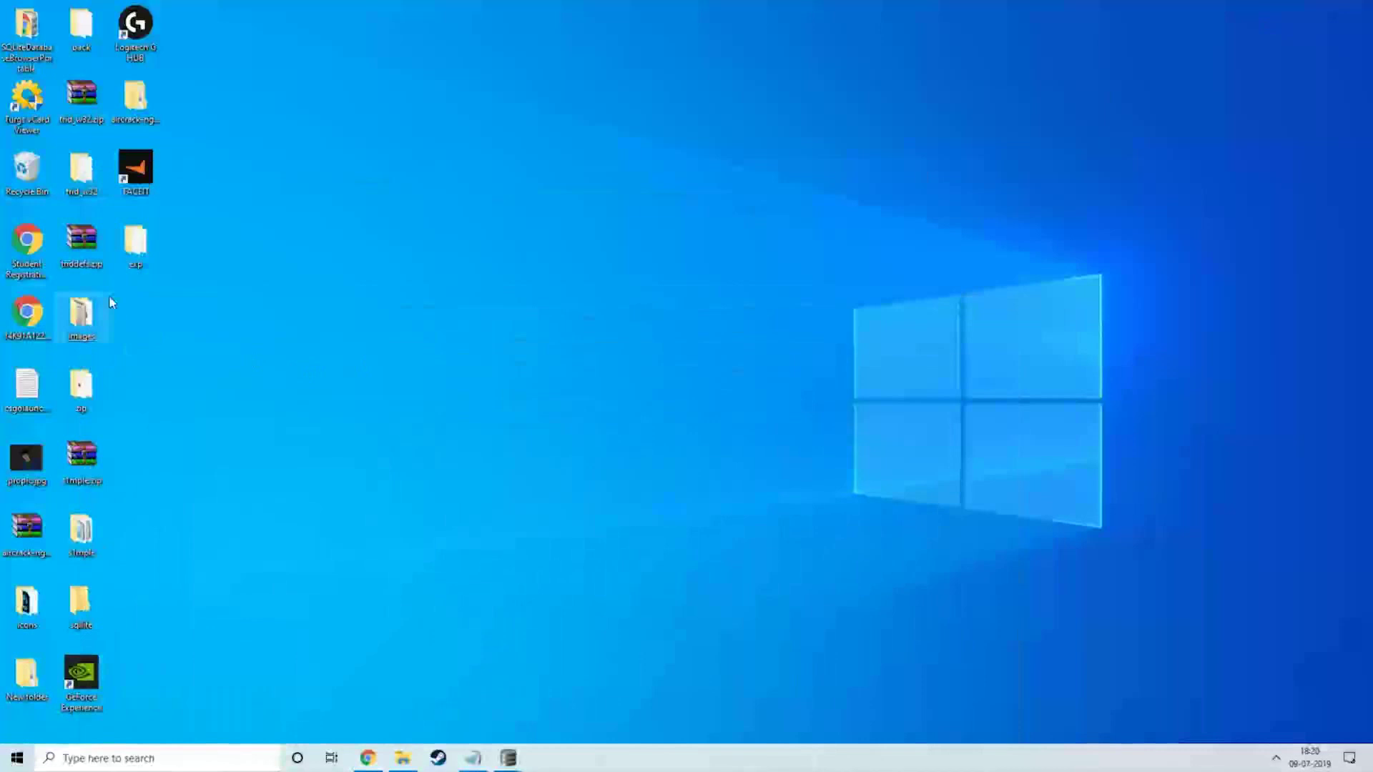
Open the desktop exp folder and scroll through its hash-named backup files.
double_click(143, 252)
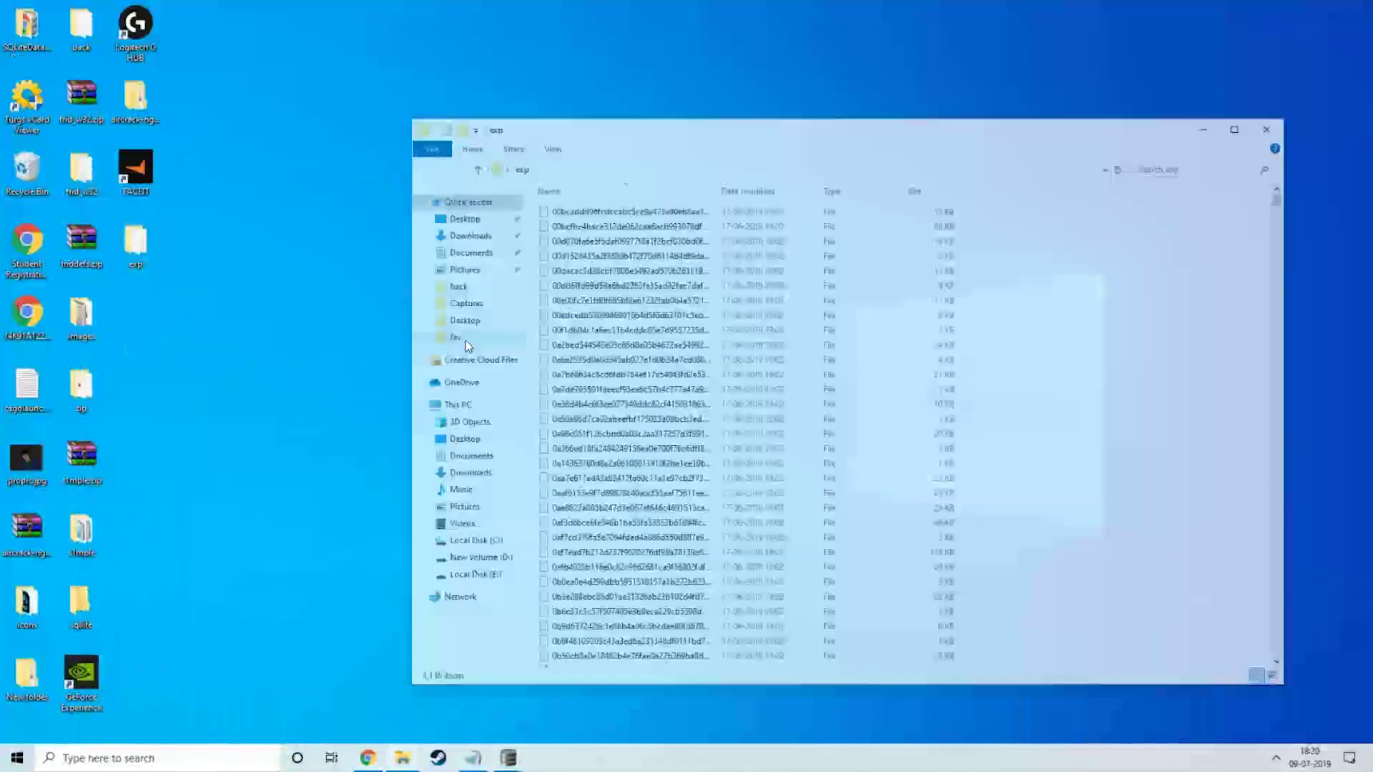
click(1239, 128)
scroll(567, 359, down, 20)
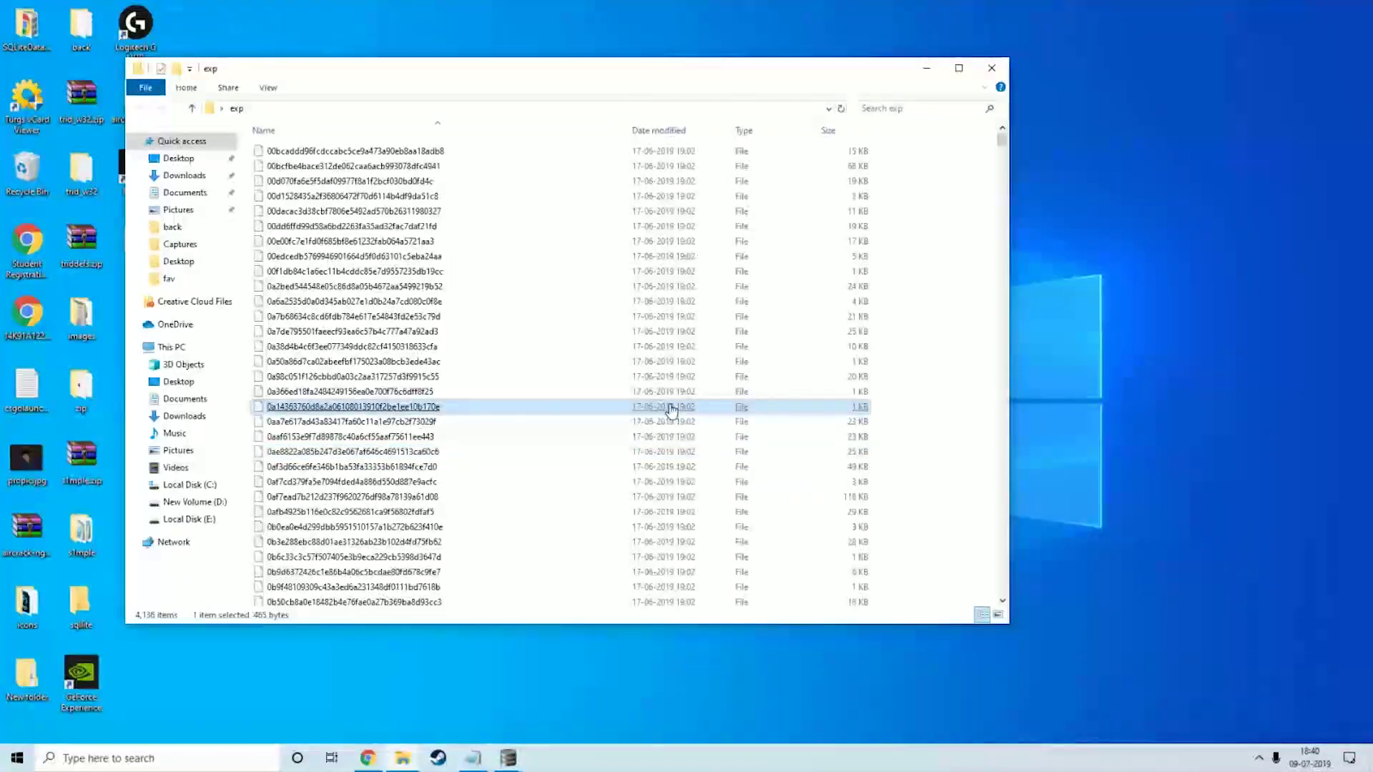
scroll(675, 429, down, 10)
scroll(674, 432, down, 13)
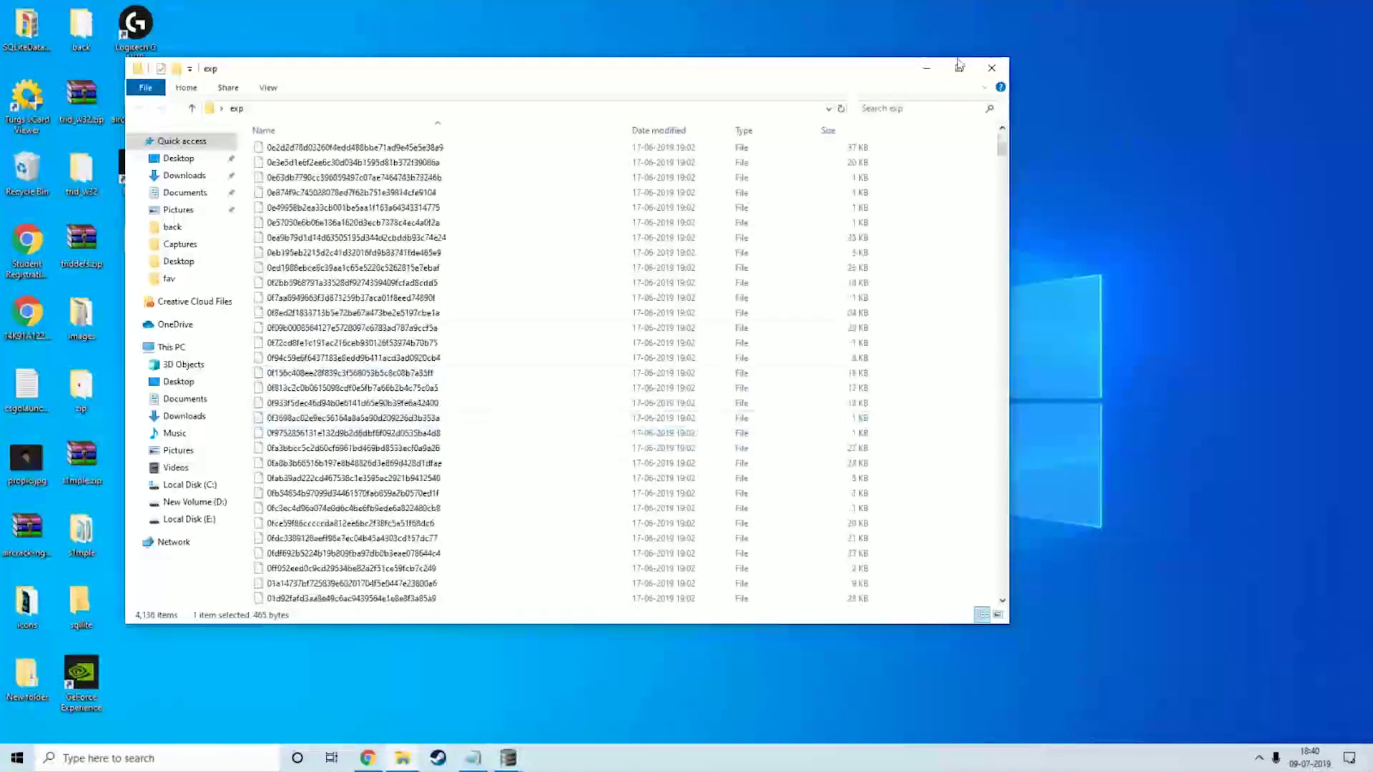
Browse the 4,136 files maximized, then restore the exp window to normal size.
click(959, 67)
scroll(653, 282, up, 8)
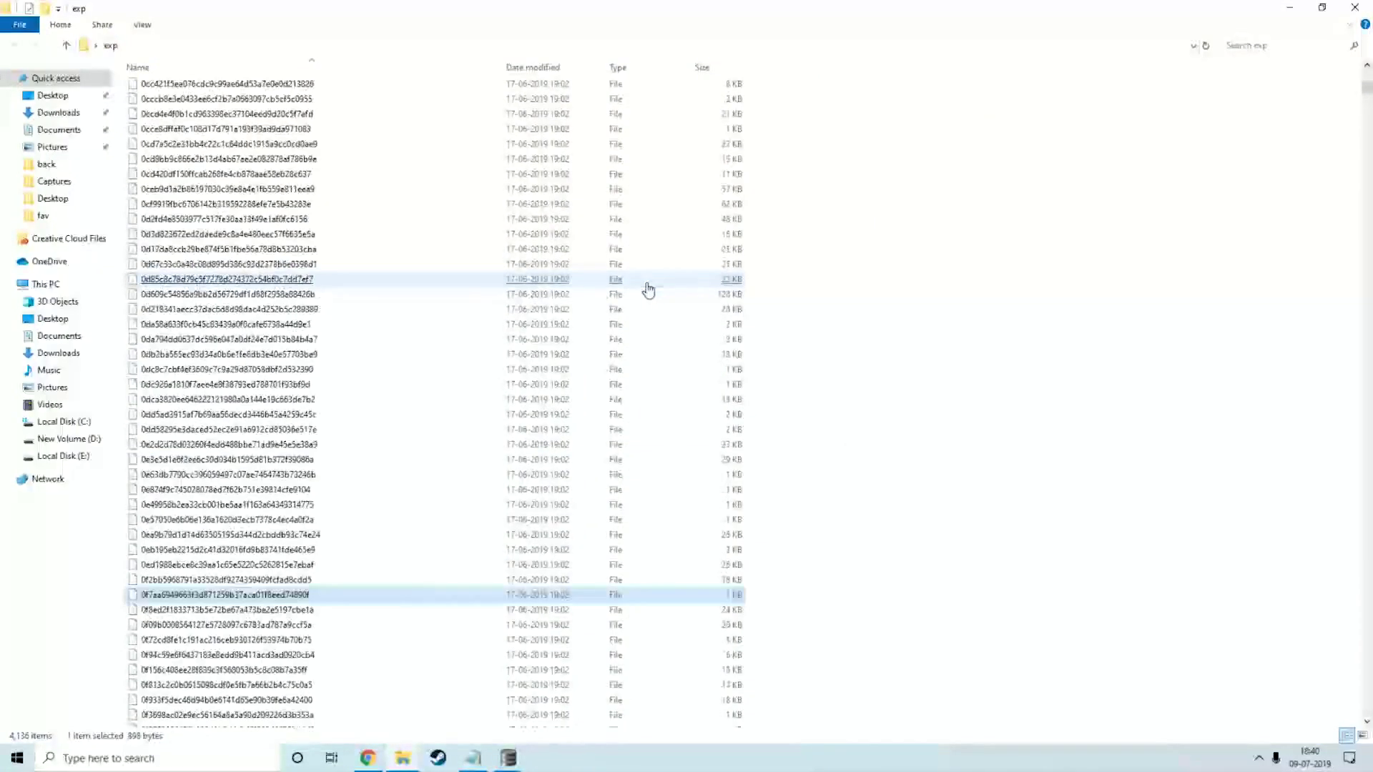
scroll(644, 301, up, 2)
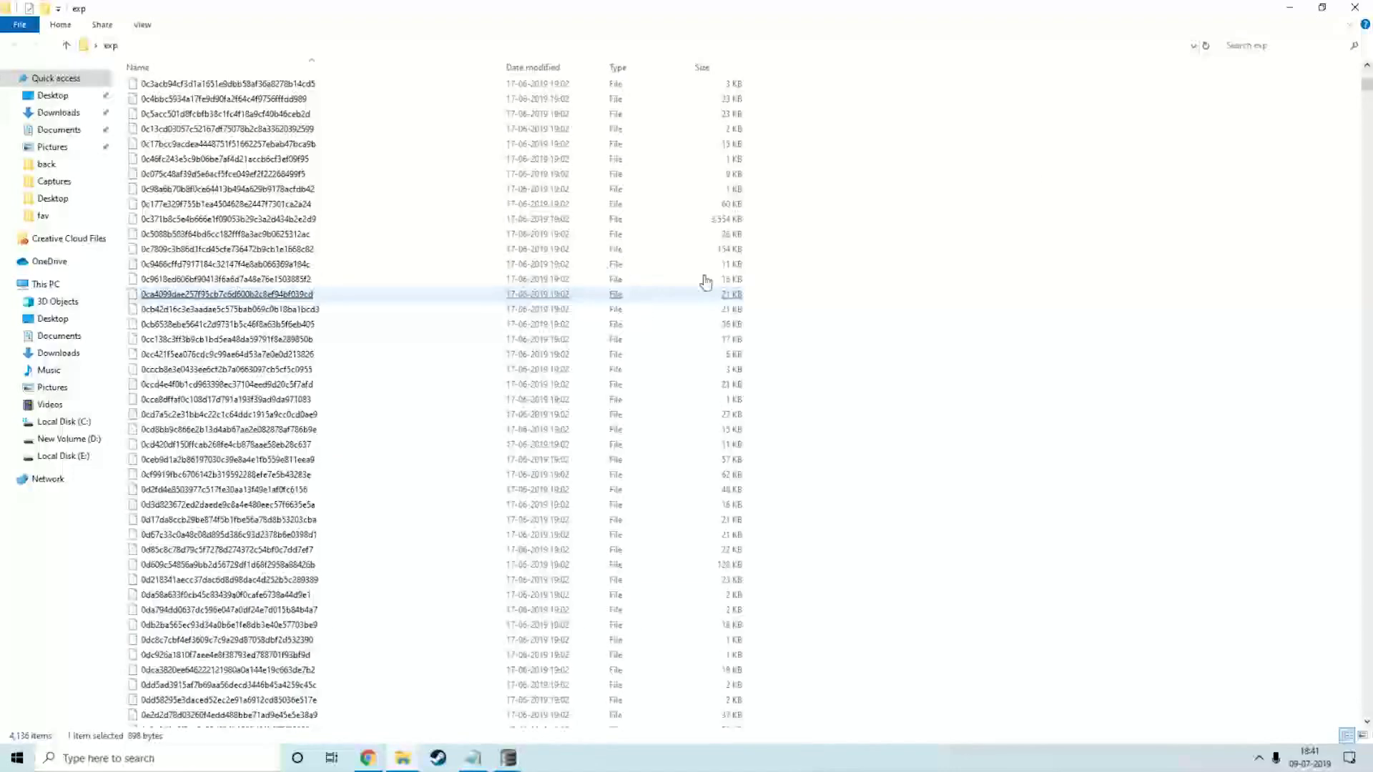
scroll(882, 294, up, 20)
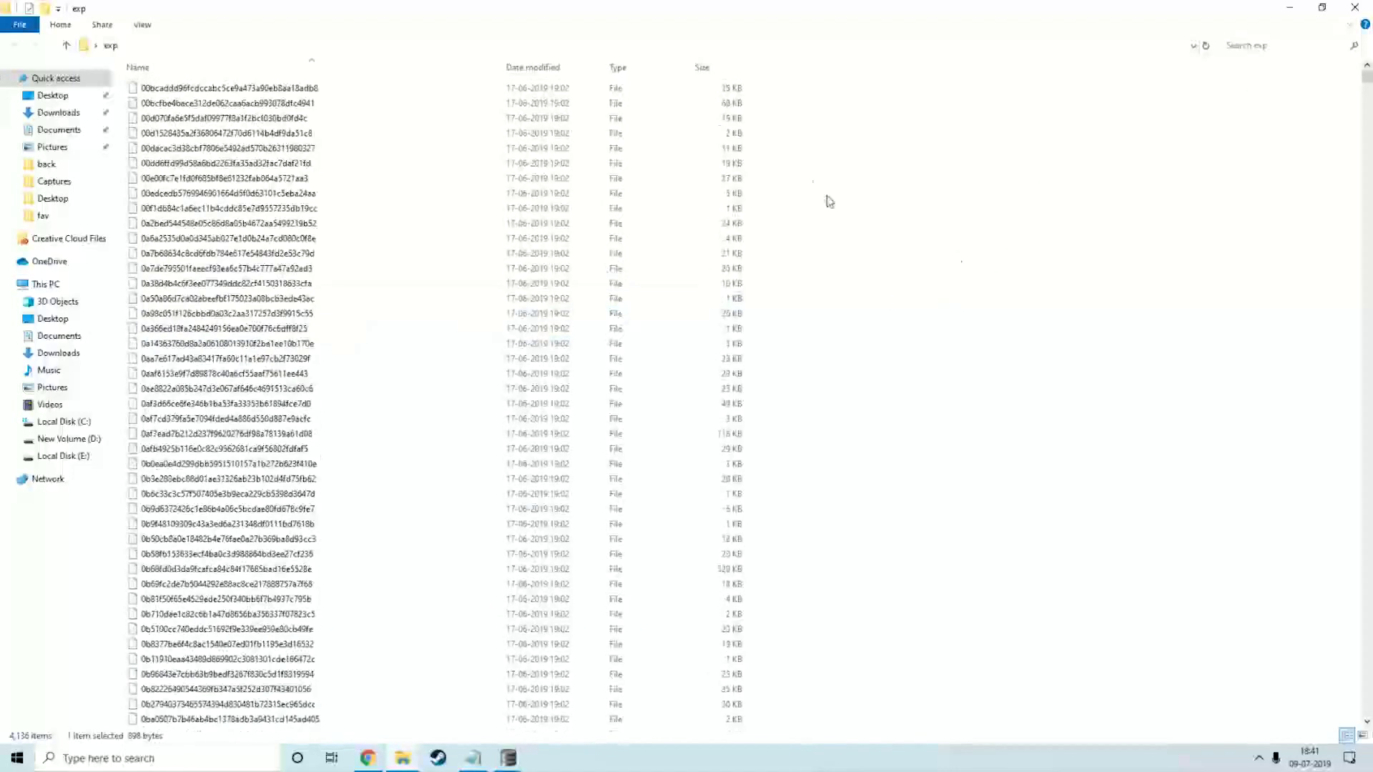
click(1322, 7)
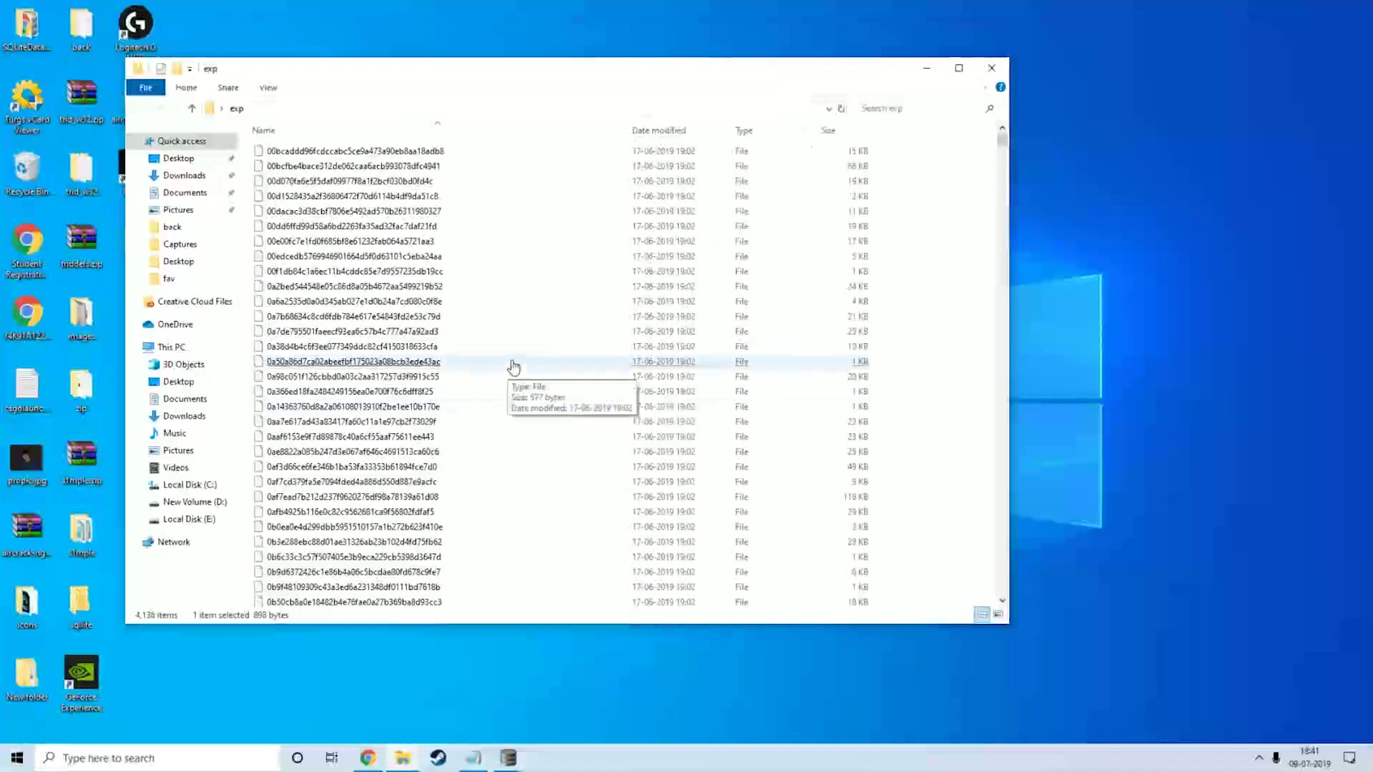
scroll(379, 414, down, 10)
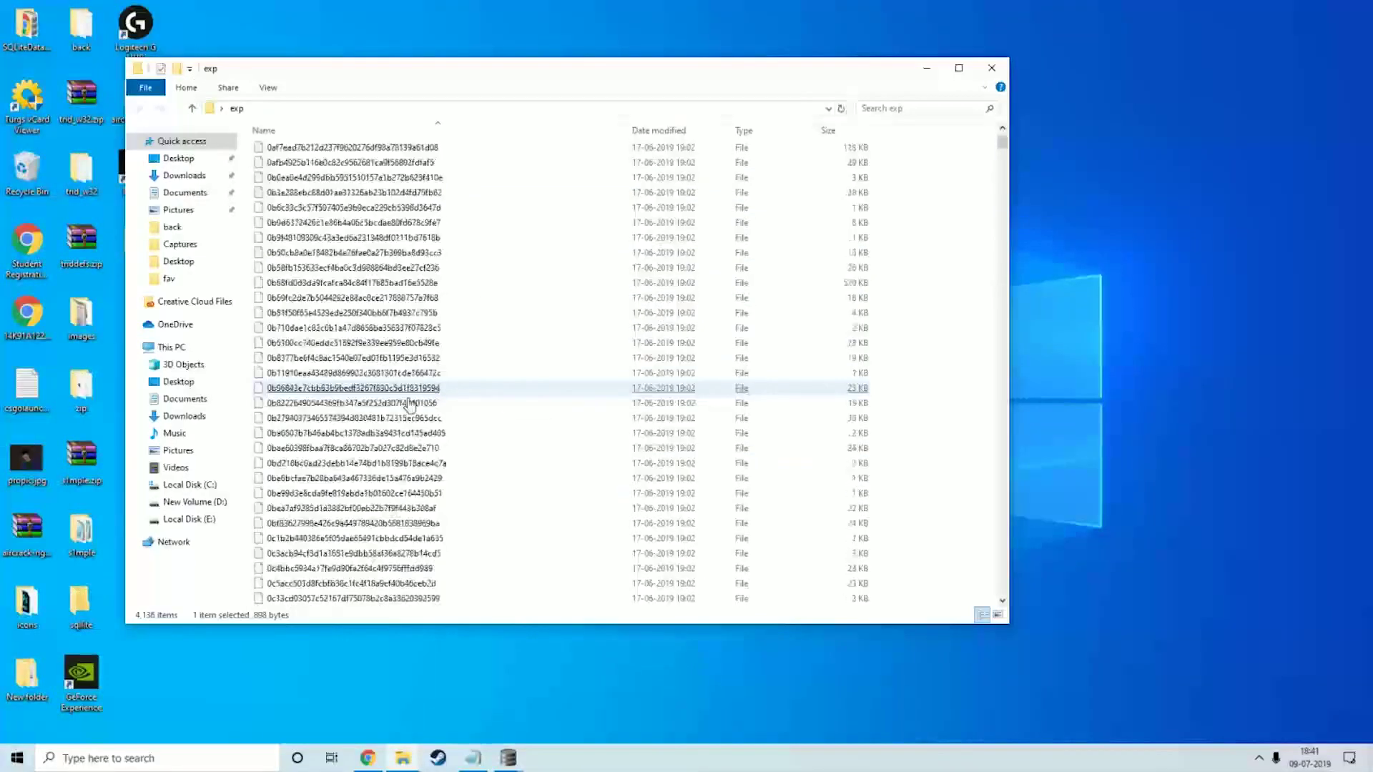
scroll(395, 432, up, 10)
click(369, 760)
Glance at the other backup articles and return to the iTunes Backup wiki page.
click(570, 352)
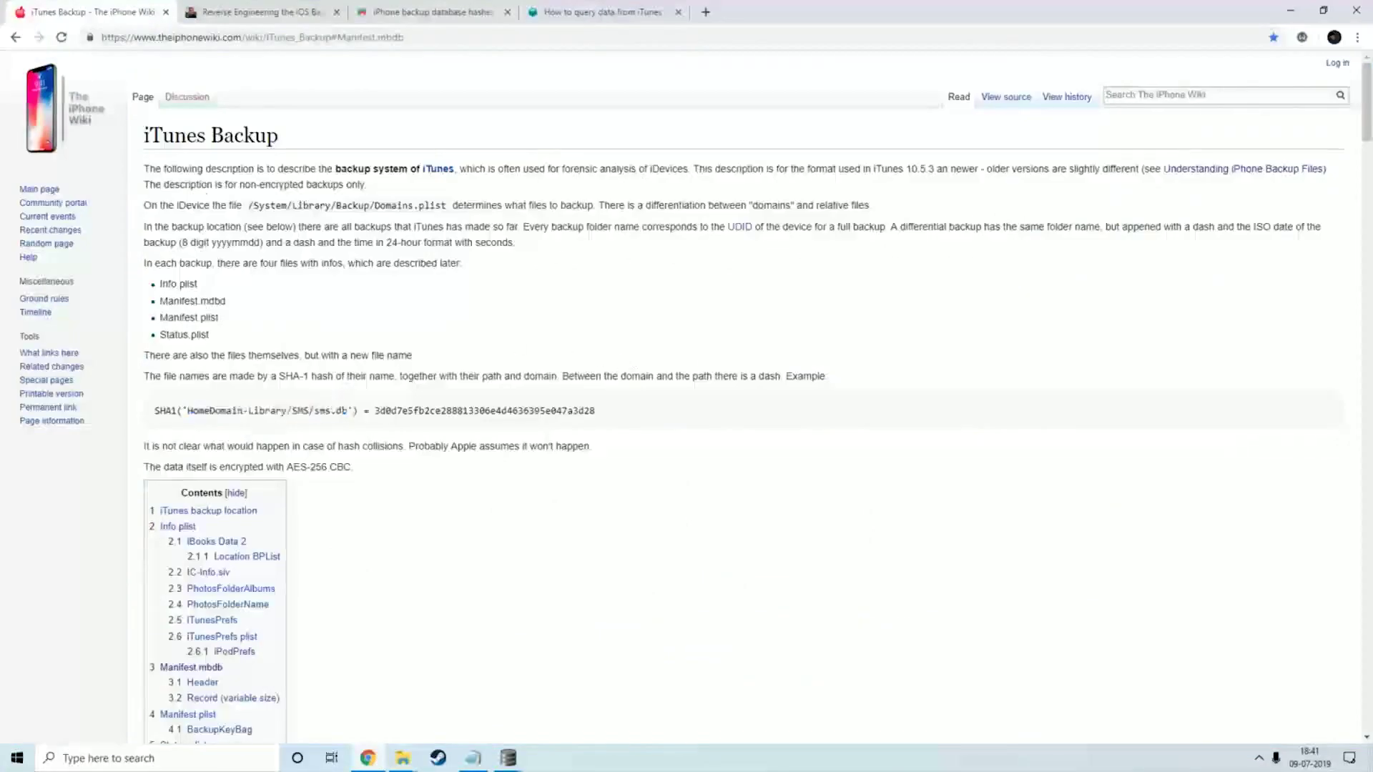
click(259, 15)
click(361, 12)
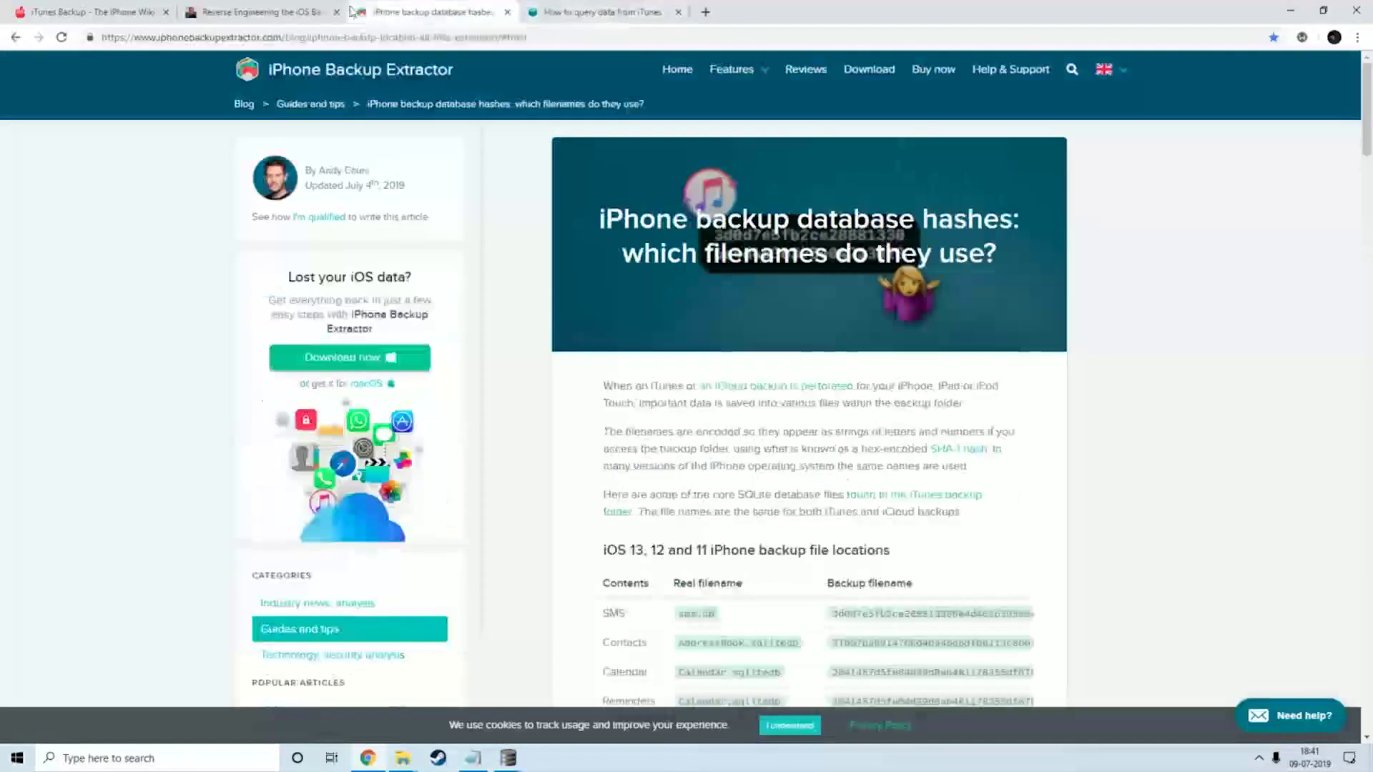
click(92, 9)
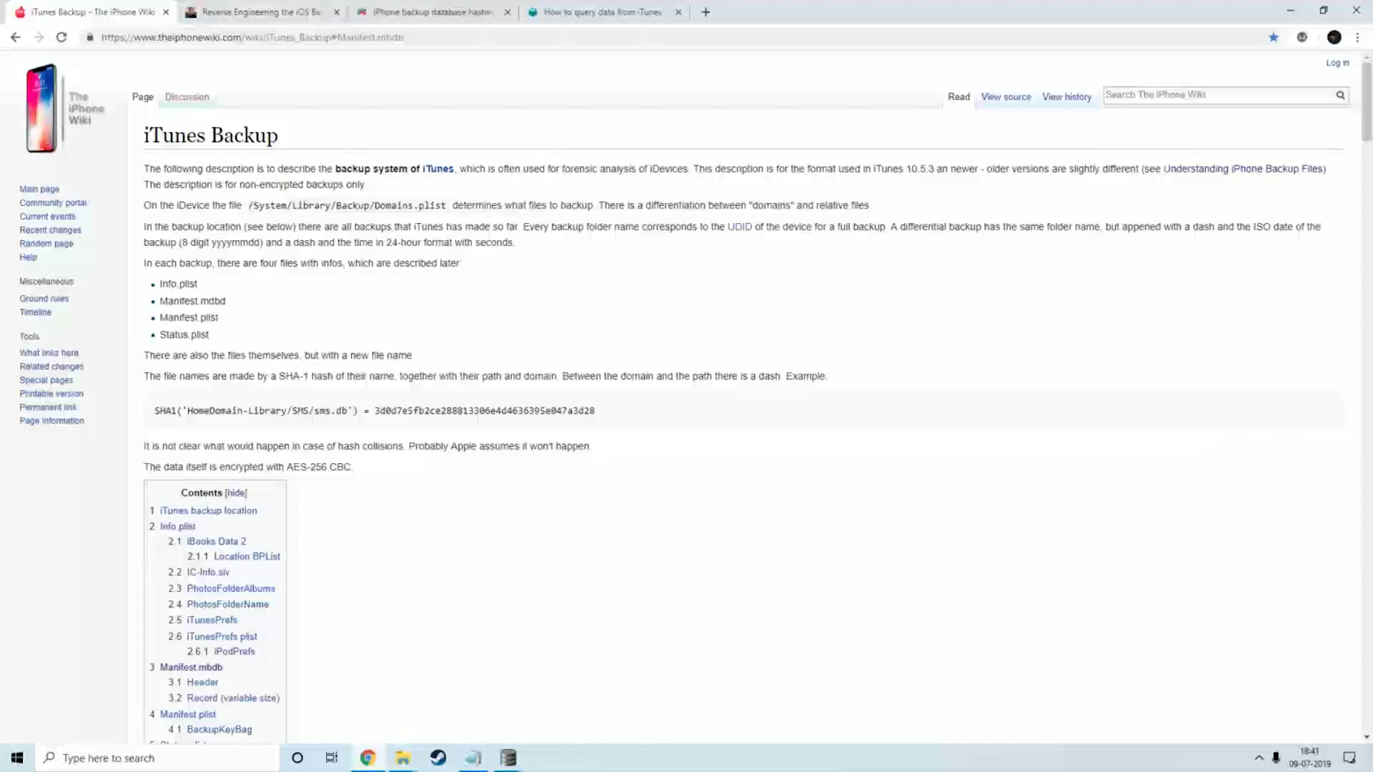
scroll(261, 364, down, 3)
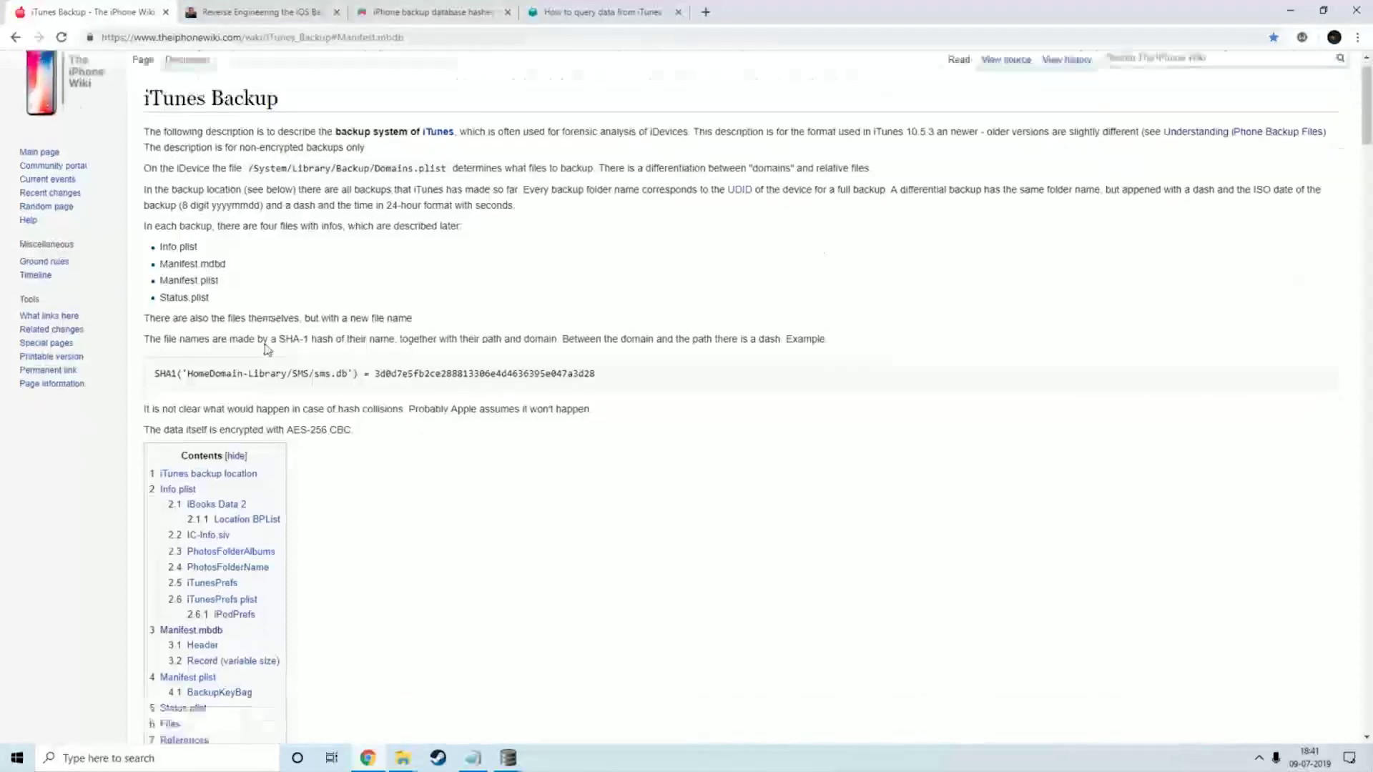
Study the SHA1 file-name example and select the HomeDomain-Library/SMS/sms.db path.
drag(144, 163, 570, 162)
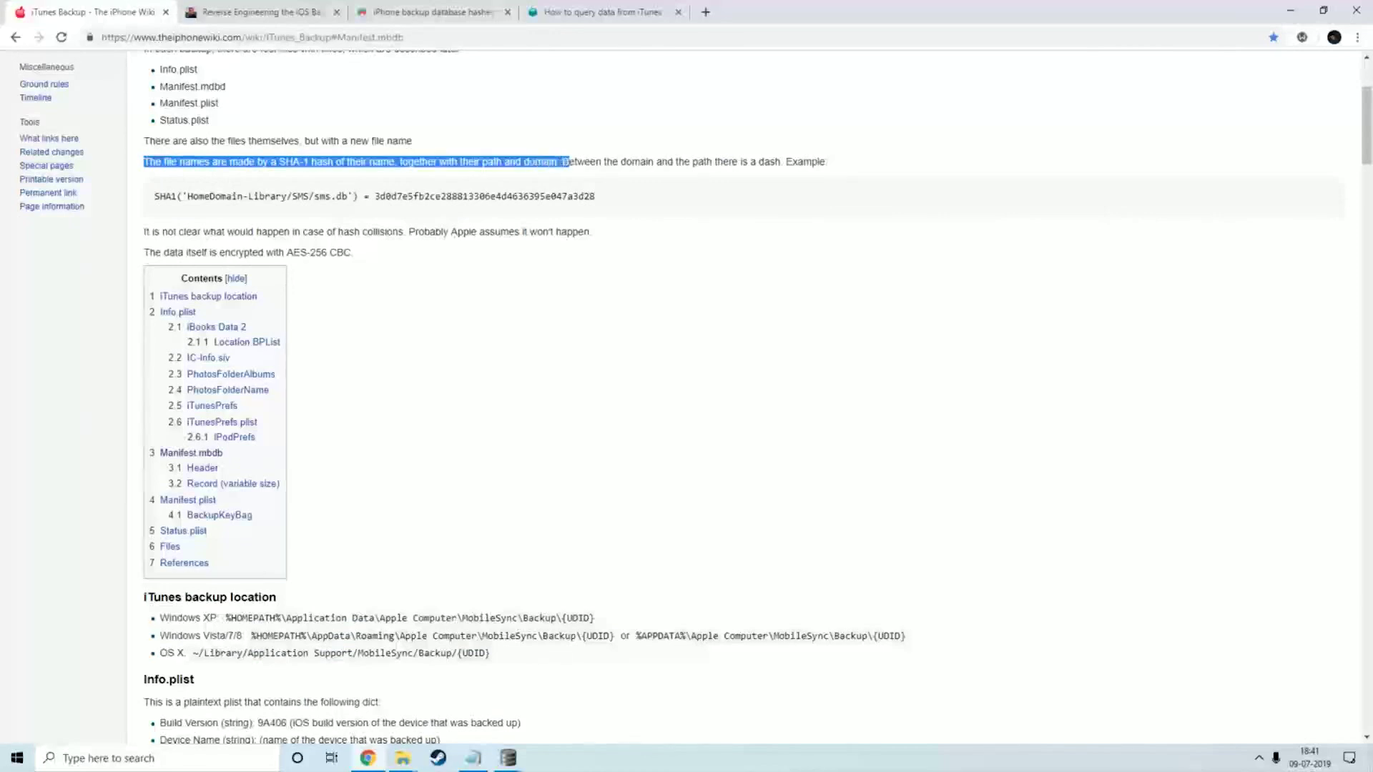
click(545, 245)
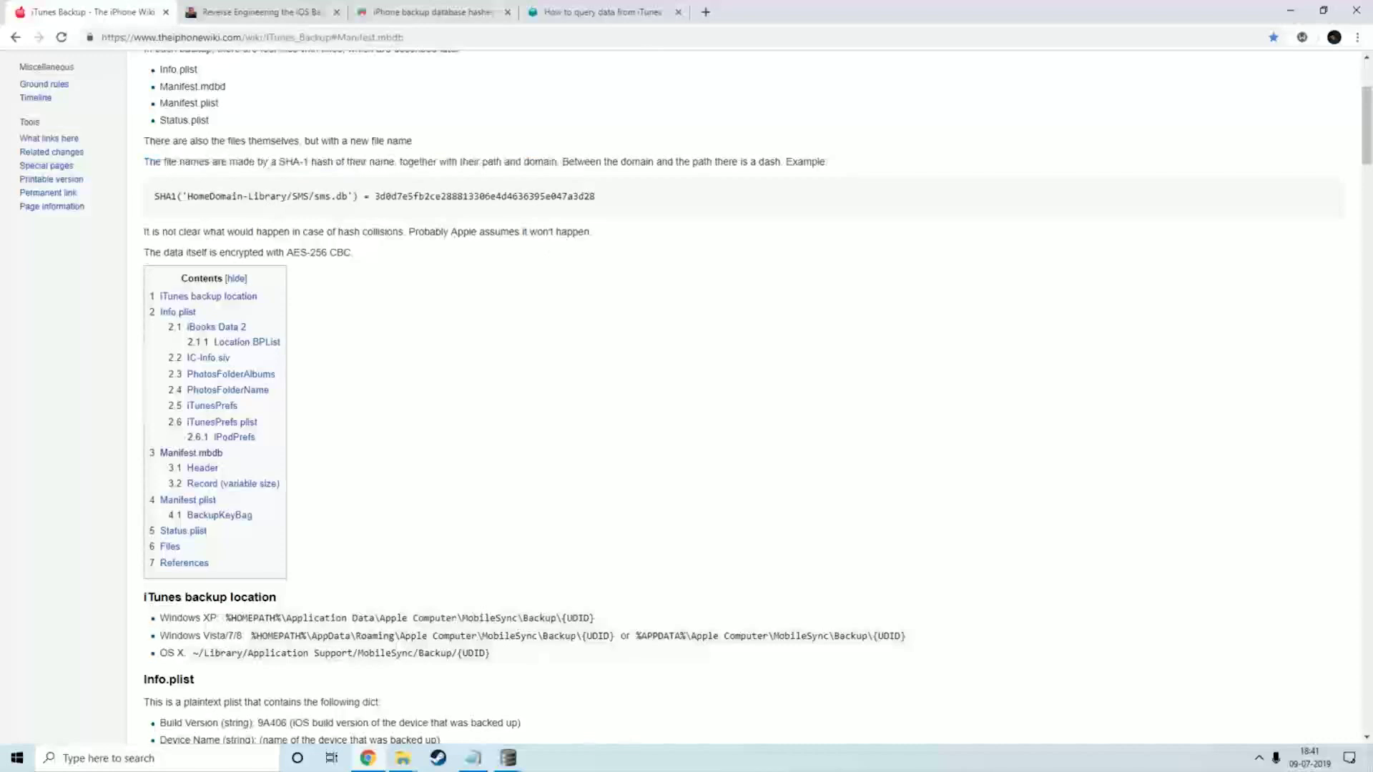
drag(188, 195, 292, 196)
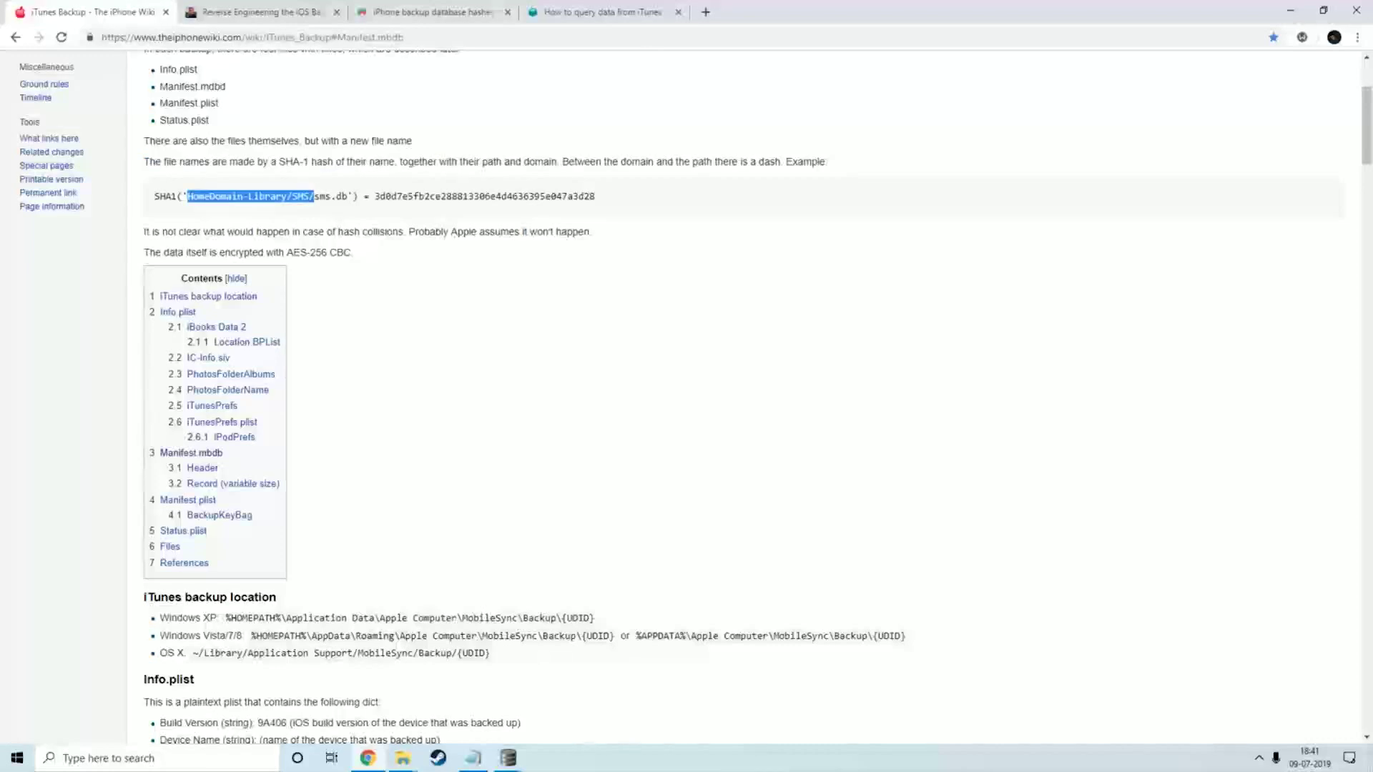
drag(320, 196, 347, 196)
drag(187, 196, 336, 196)
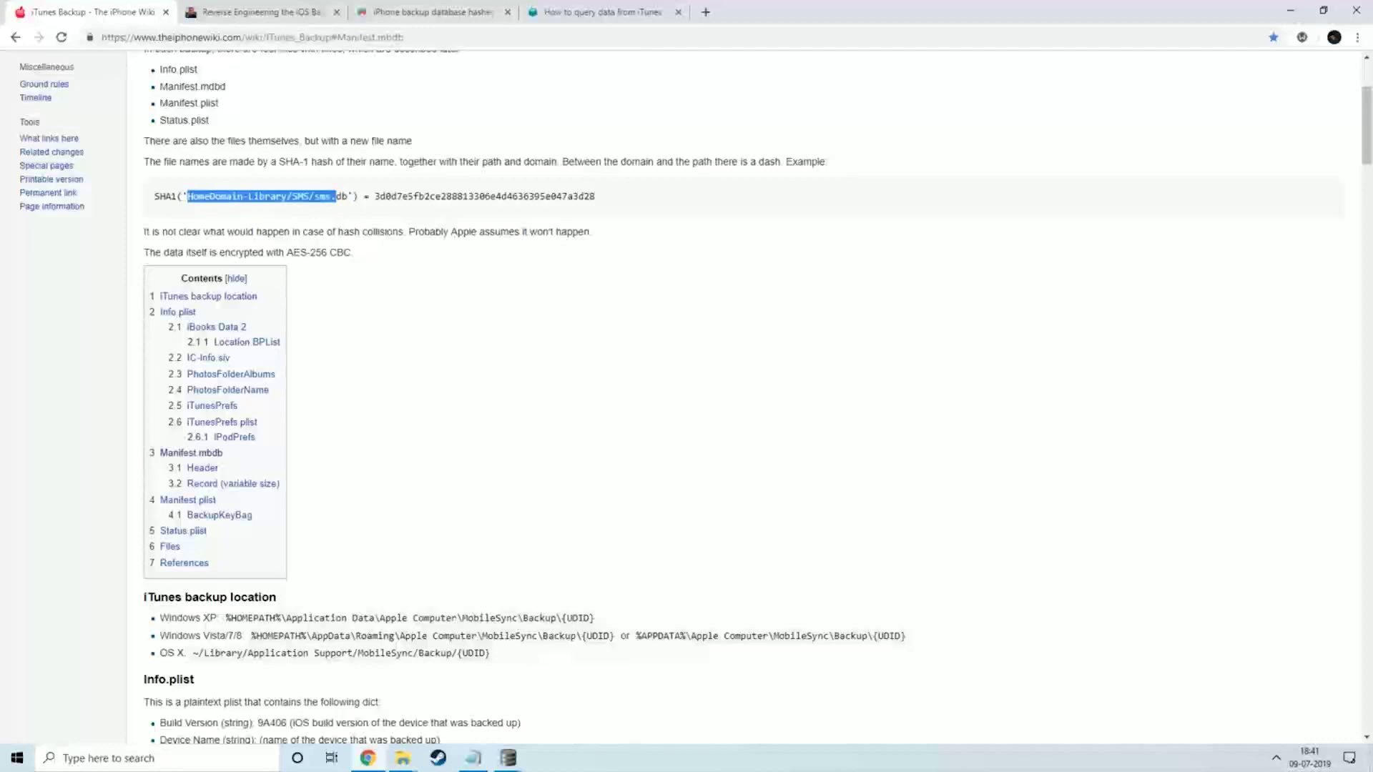
double_click(163, 196)
click(219, 216)
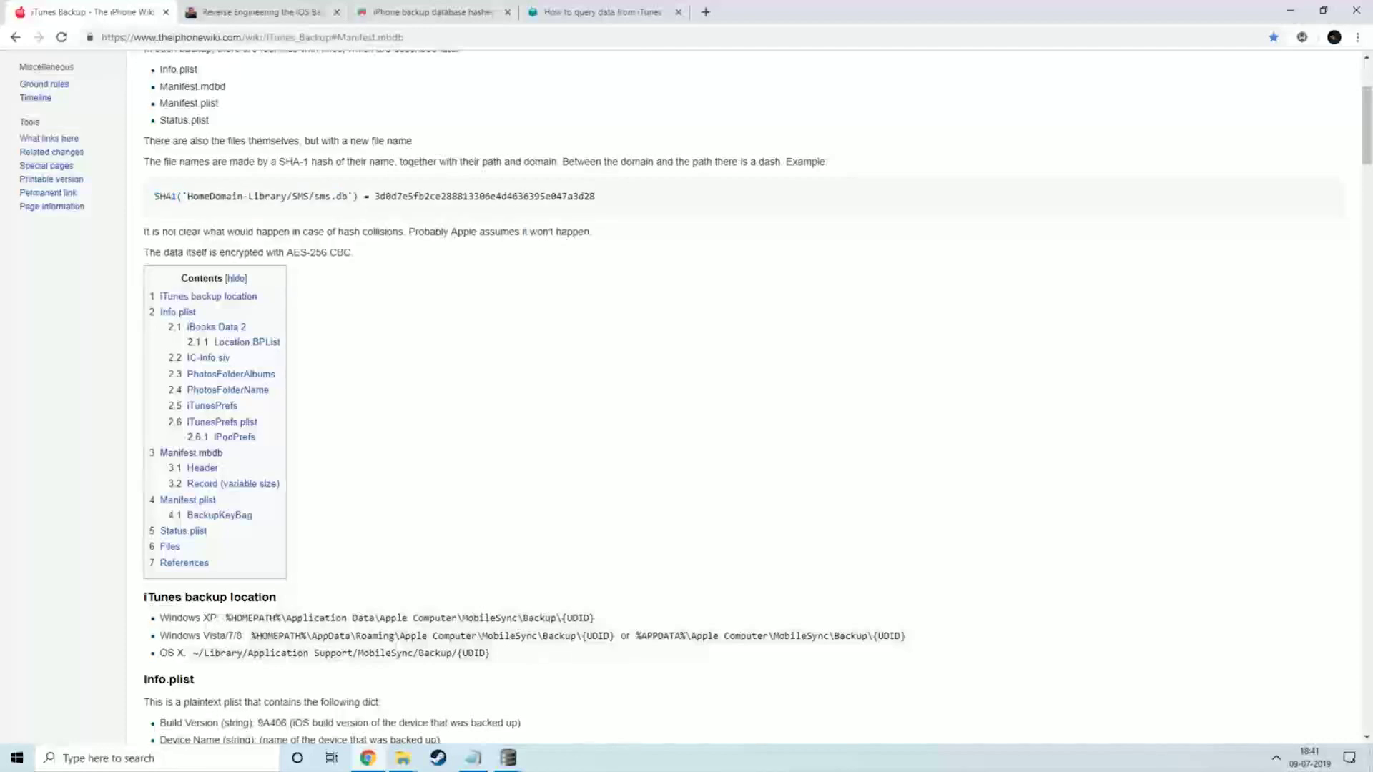
drag(374, 196, 671, 202)
click(379, 226)
drag(188, 196, 348, 197)
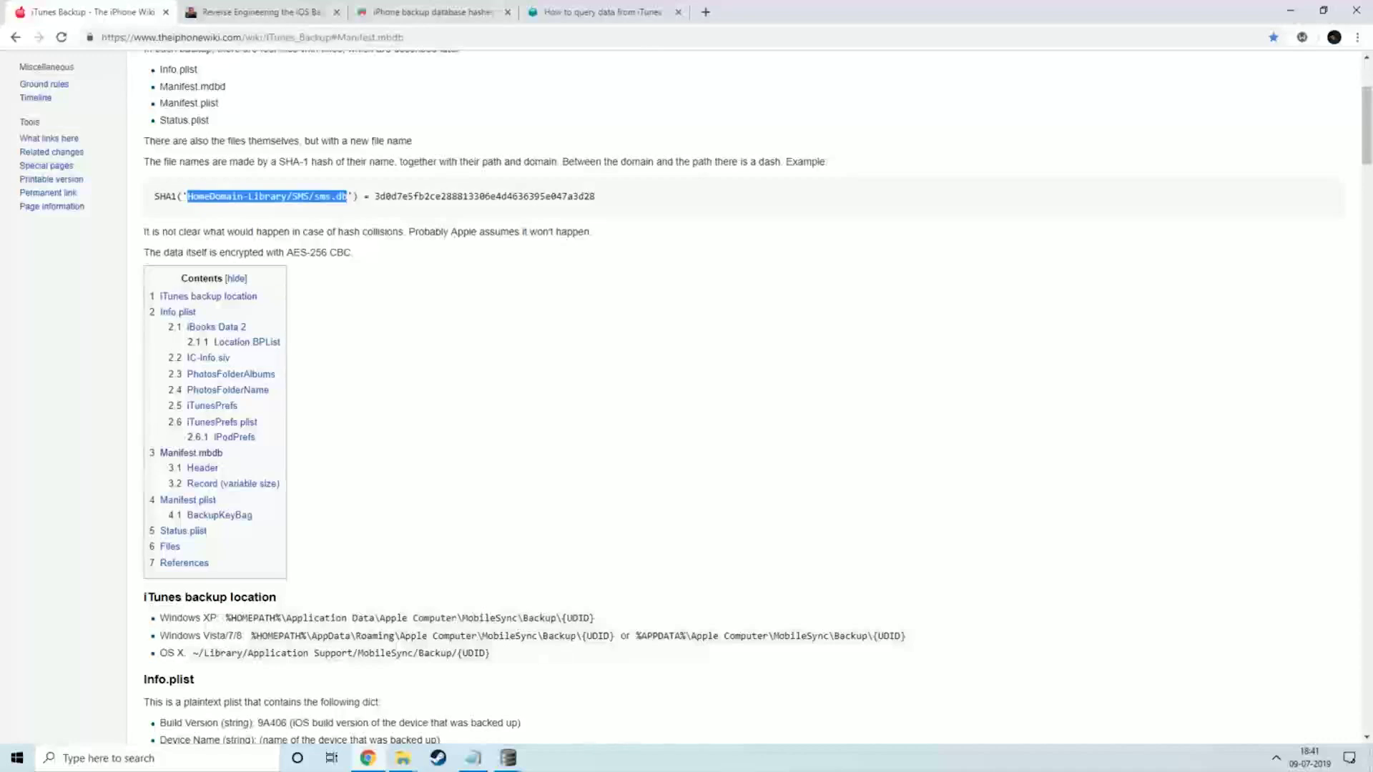
Open the SHA1 online generator in a new tab, ready for input.
click(706, 12)
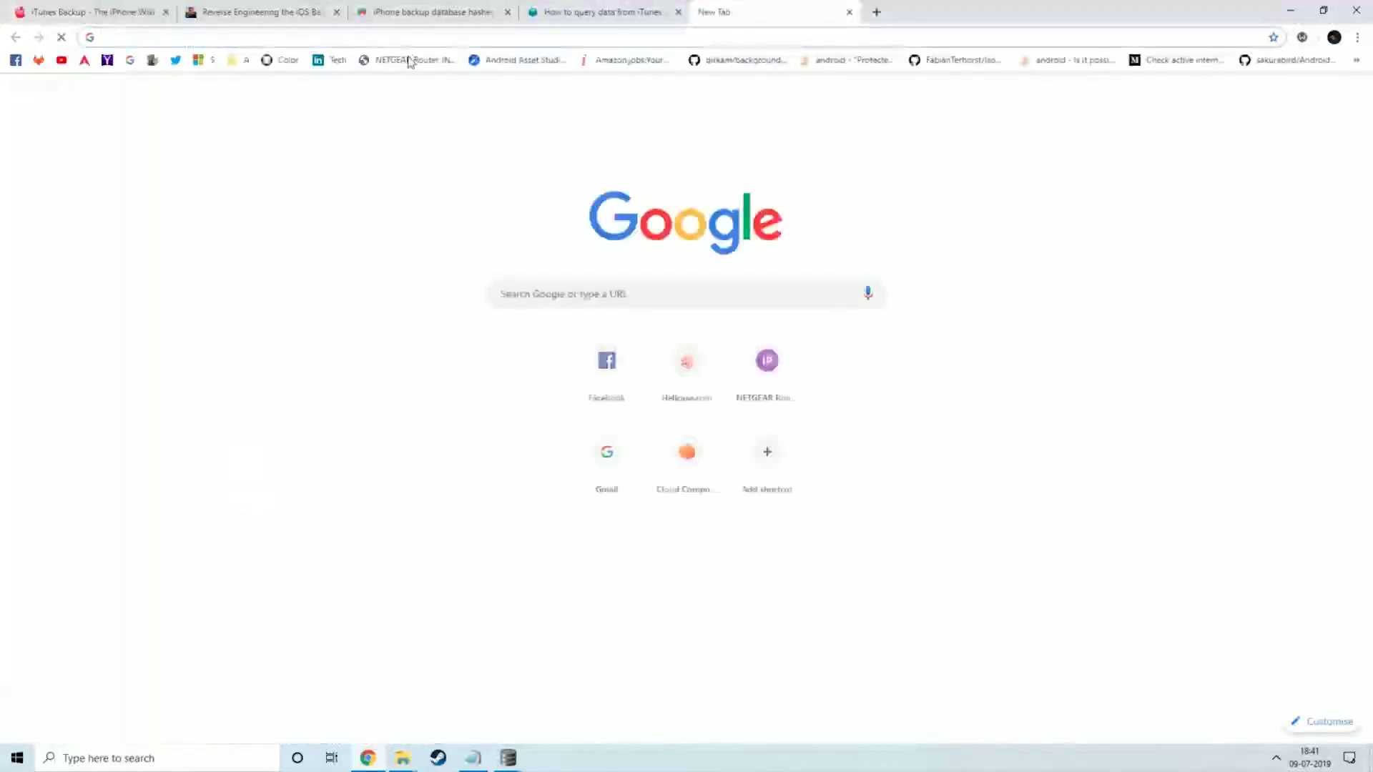
text(sha1-online.com)
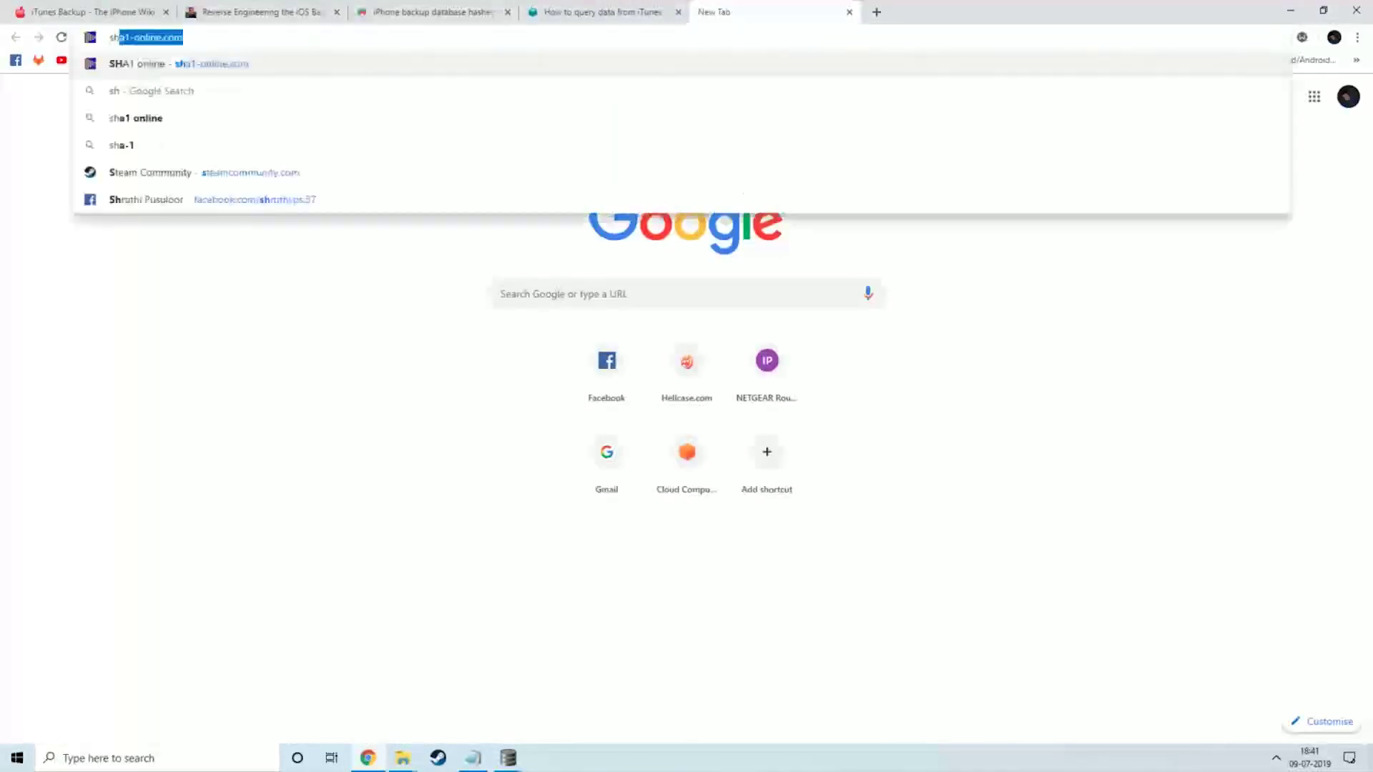
key(Return)
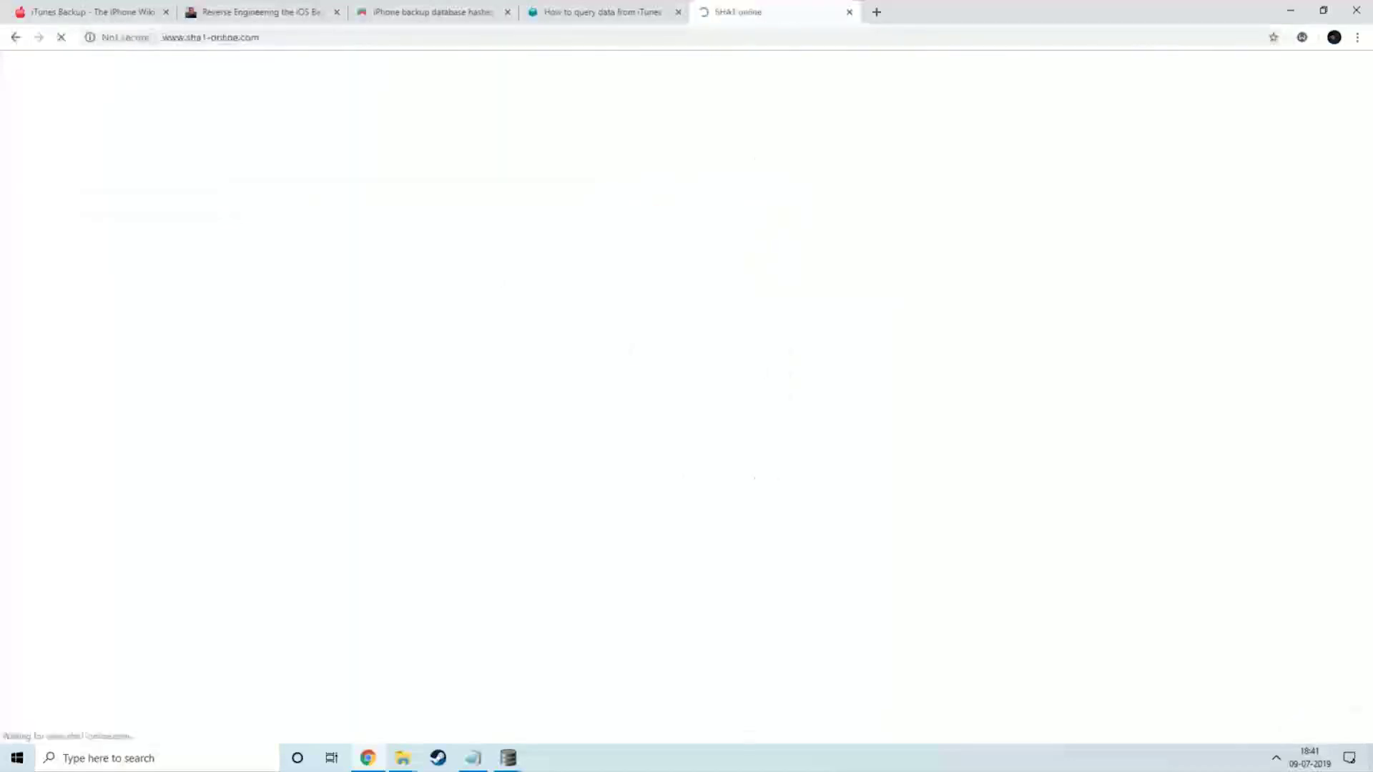
click(565, 188)
Hash HomeDomain-Library/SMS/sms.db and compare the result with the wiki's example hash.
click(640, 241)
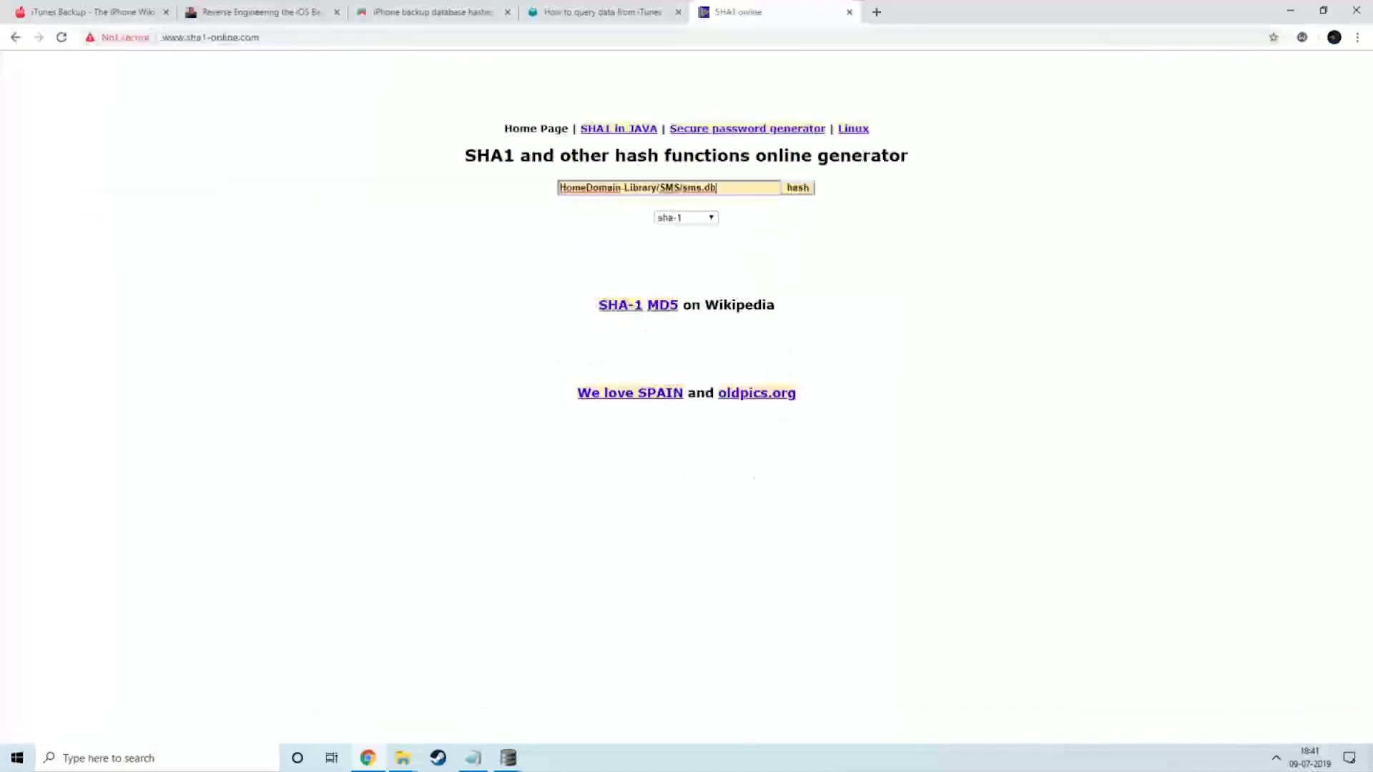
click(799, 188)
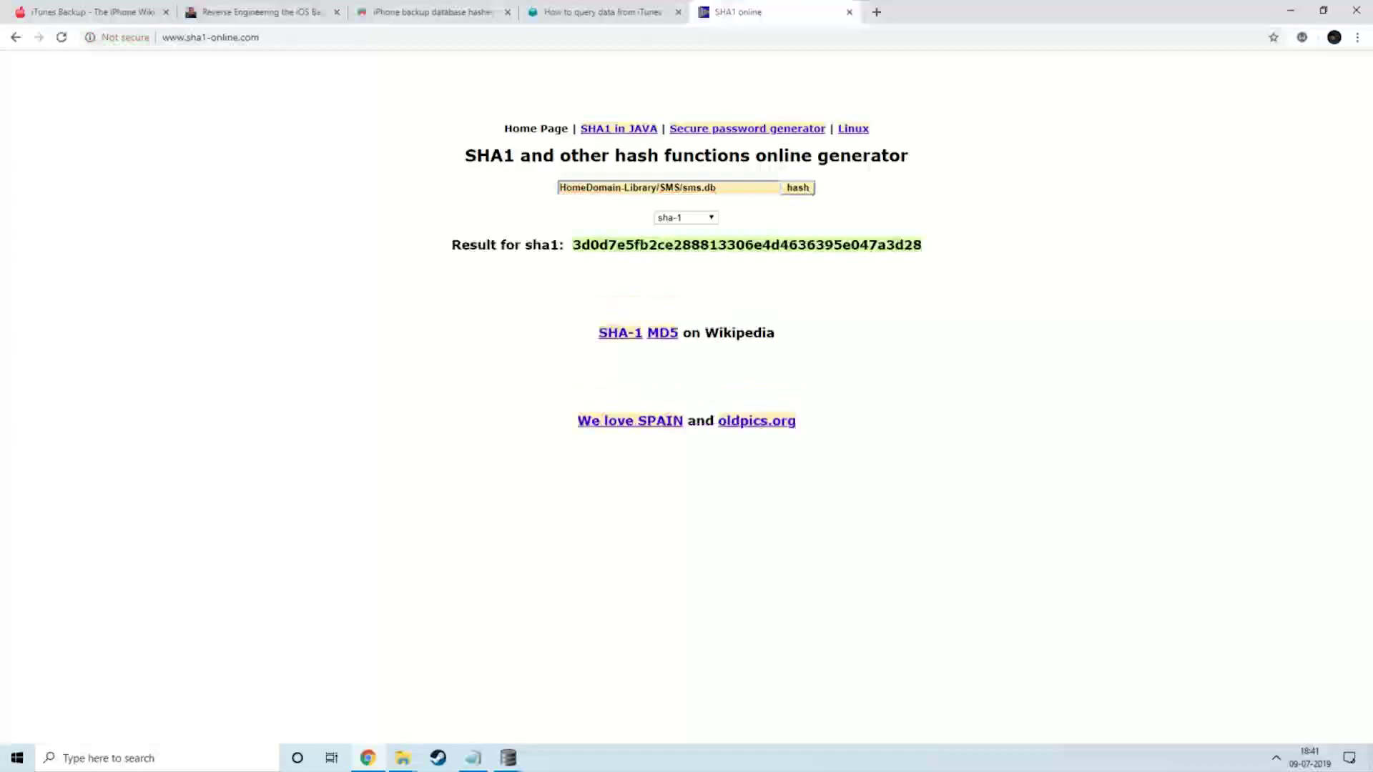
drag(572, 244, 943, 238)
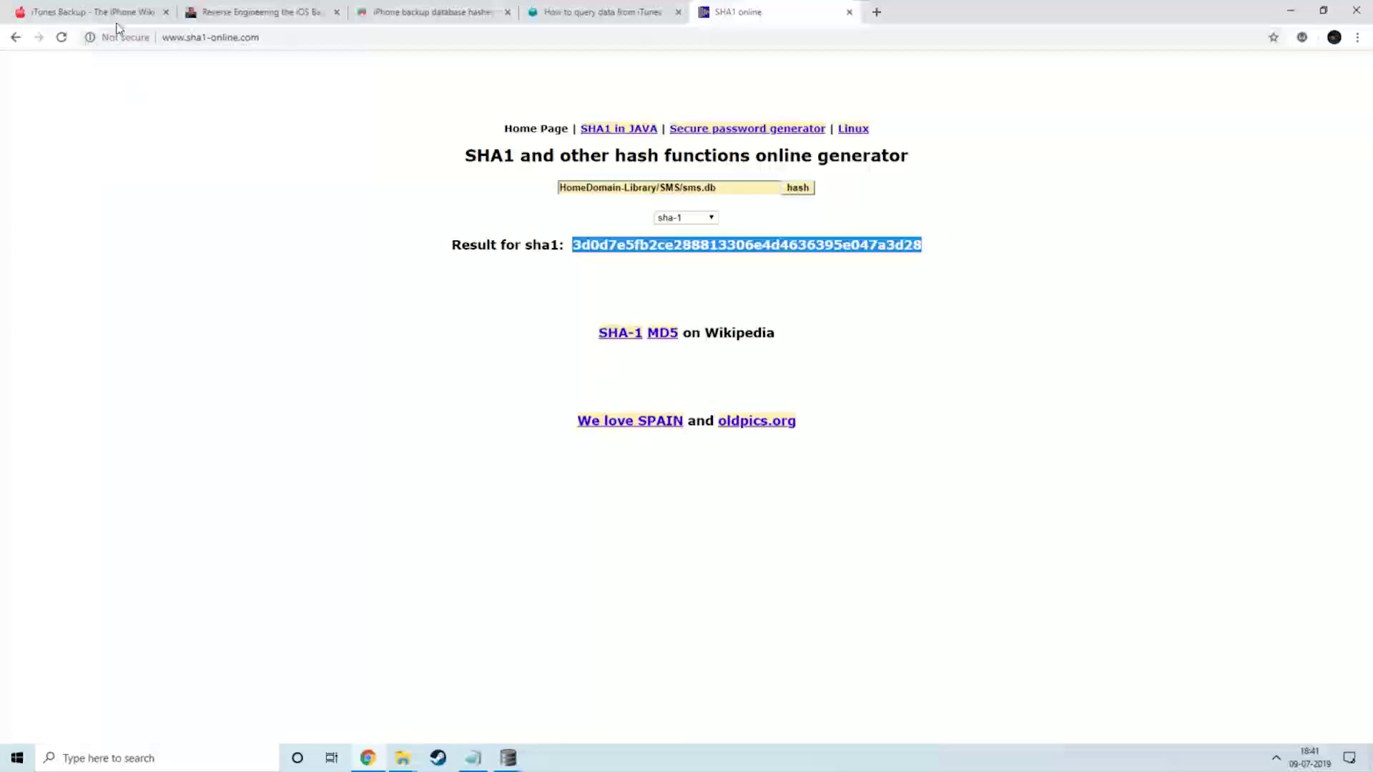
click(86, 12)
drag(375, 196, 424, 196)
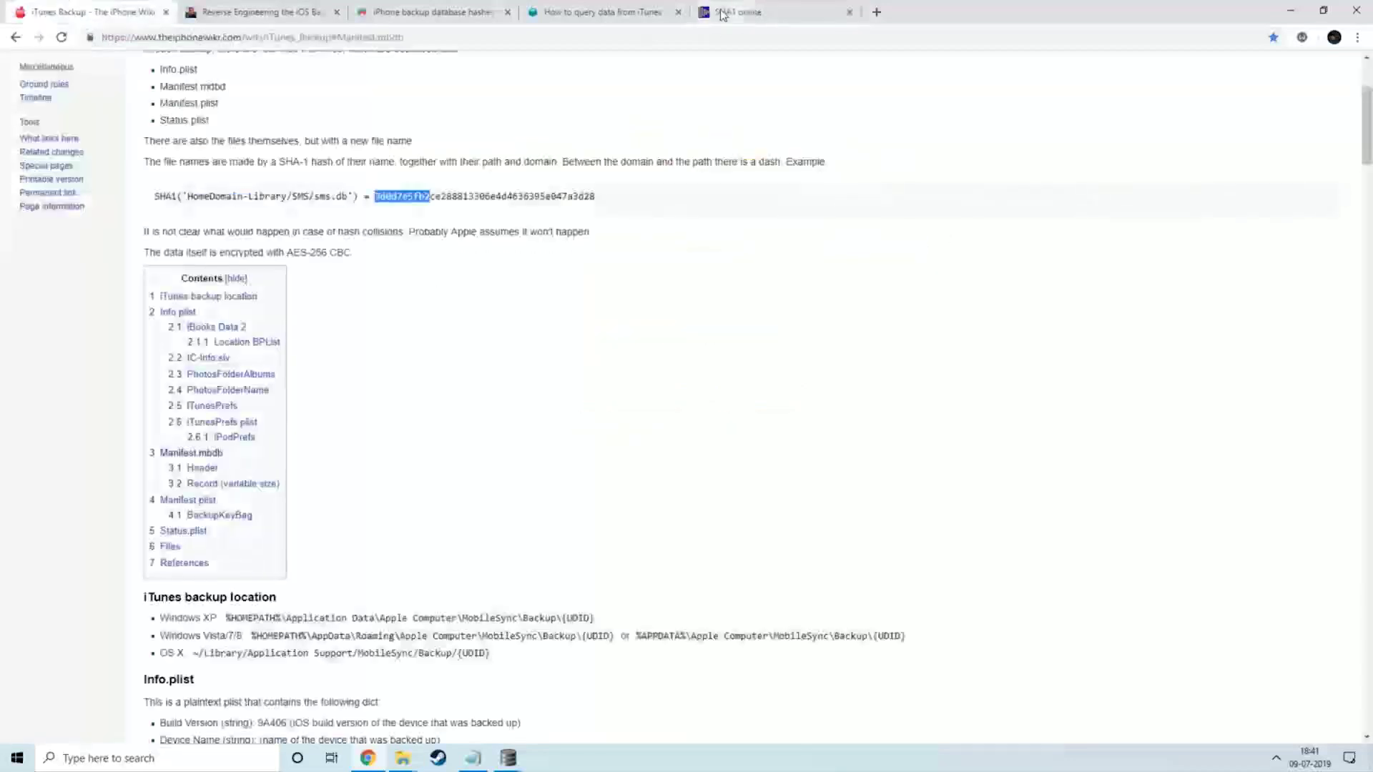
click(721, 13)
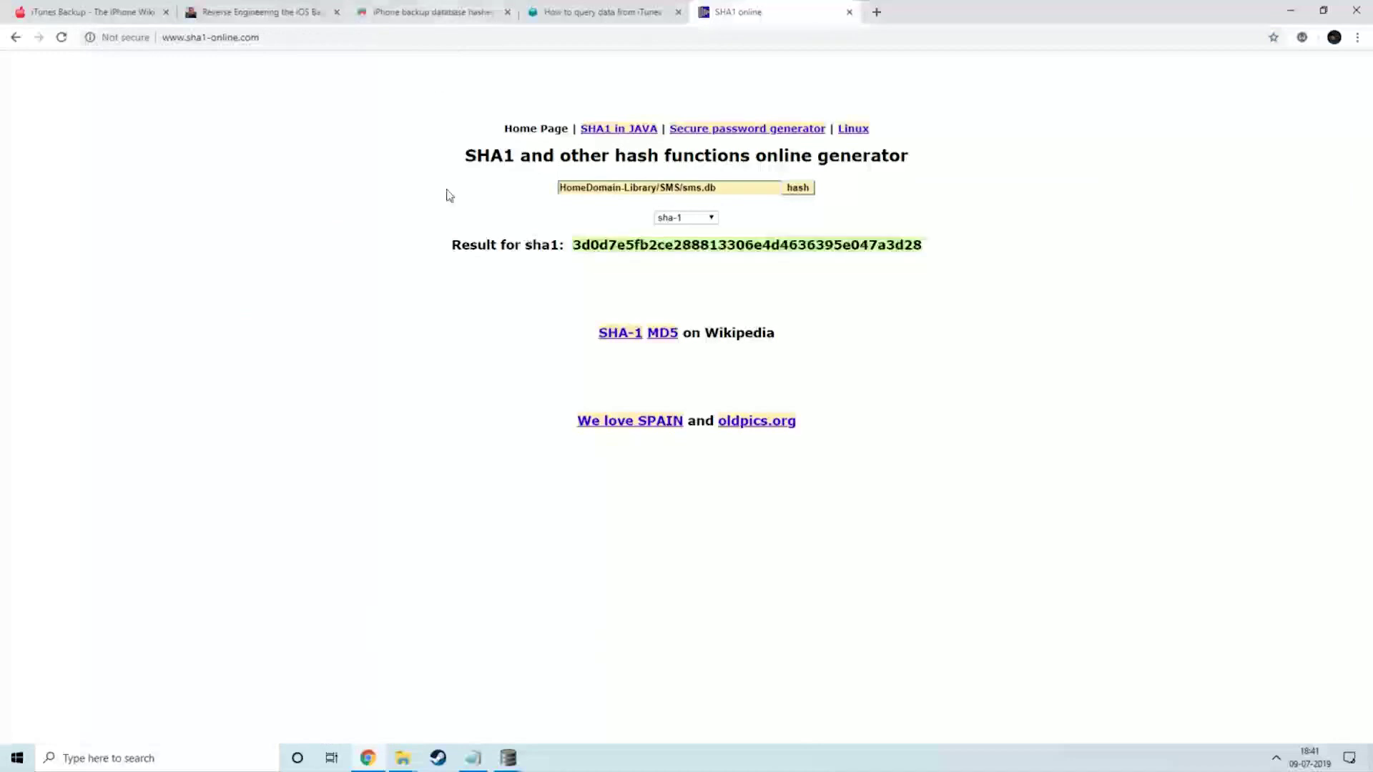
click(118, 12)
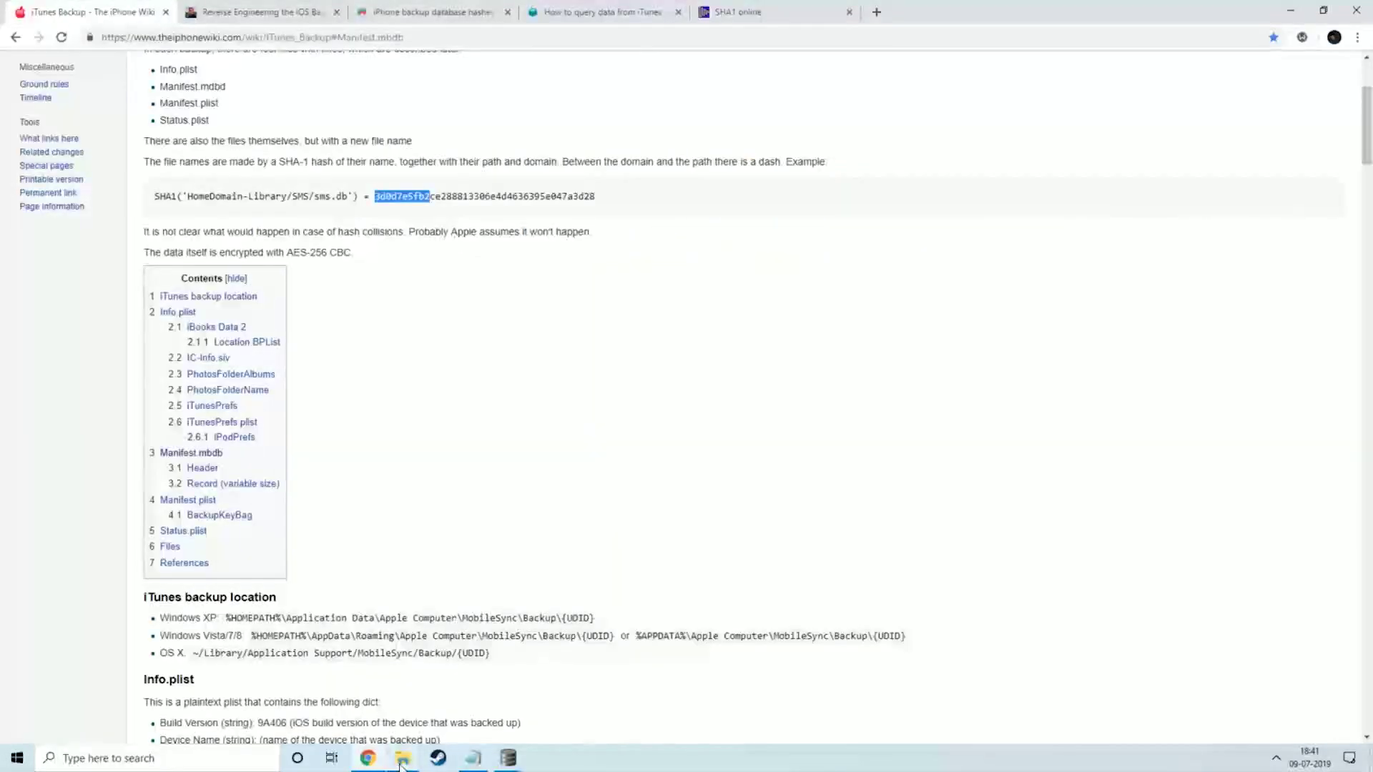
Bring up the exp folder window and reposition it on screen.
click(461, 719)
scroll(429, 347, down, 12)
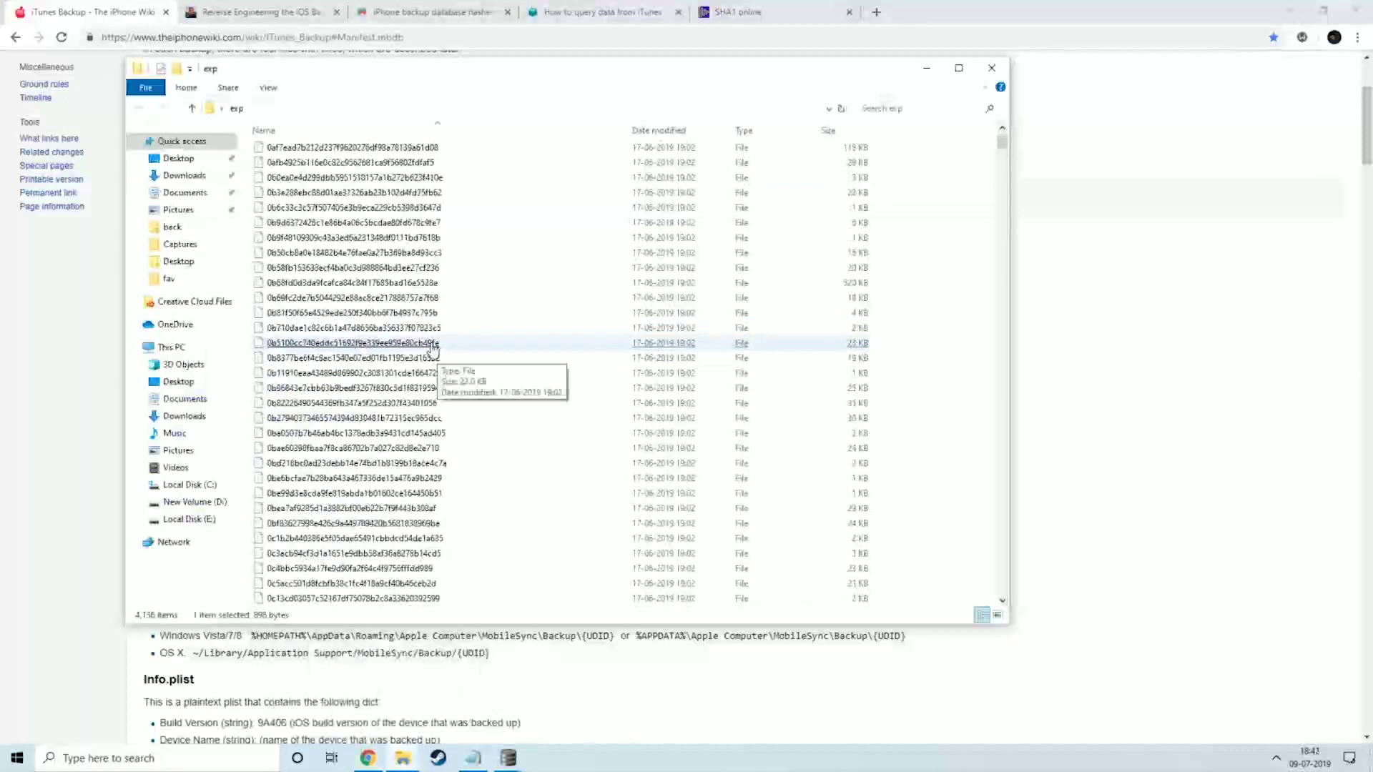
drag(624, 70, 1078, 138)
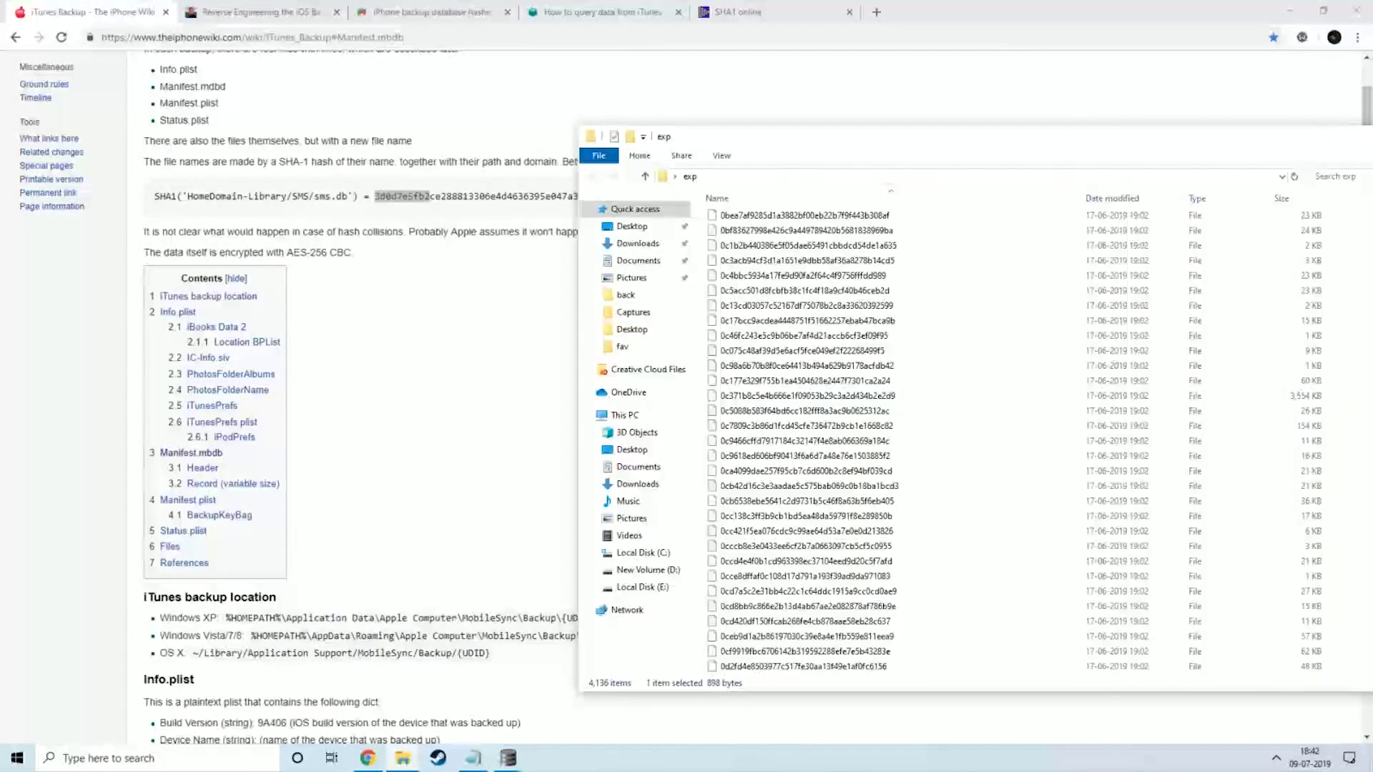
drag(968, 143, 706, 214)
Copy the example sms.db hash 3d0d7e5fb2ce288813306e4d4636395e047a3d28 and return to the exp folder.
click(737, 12)
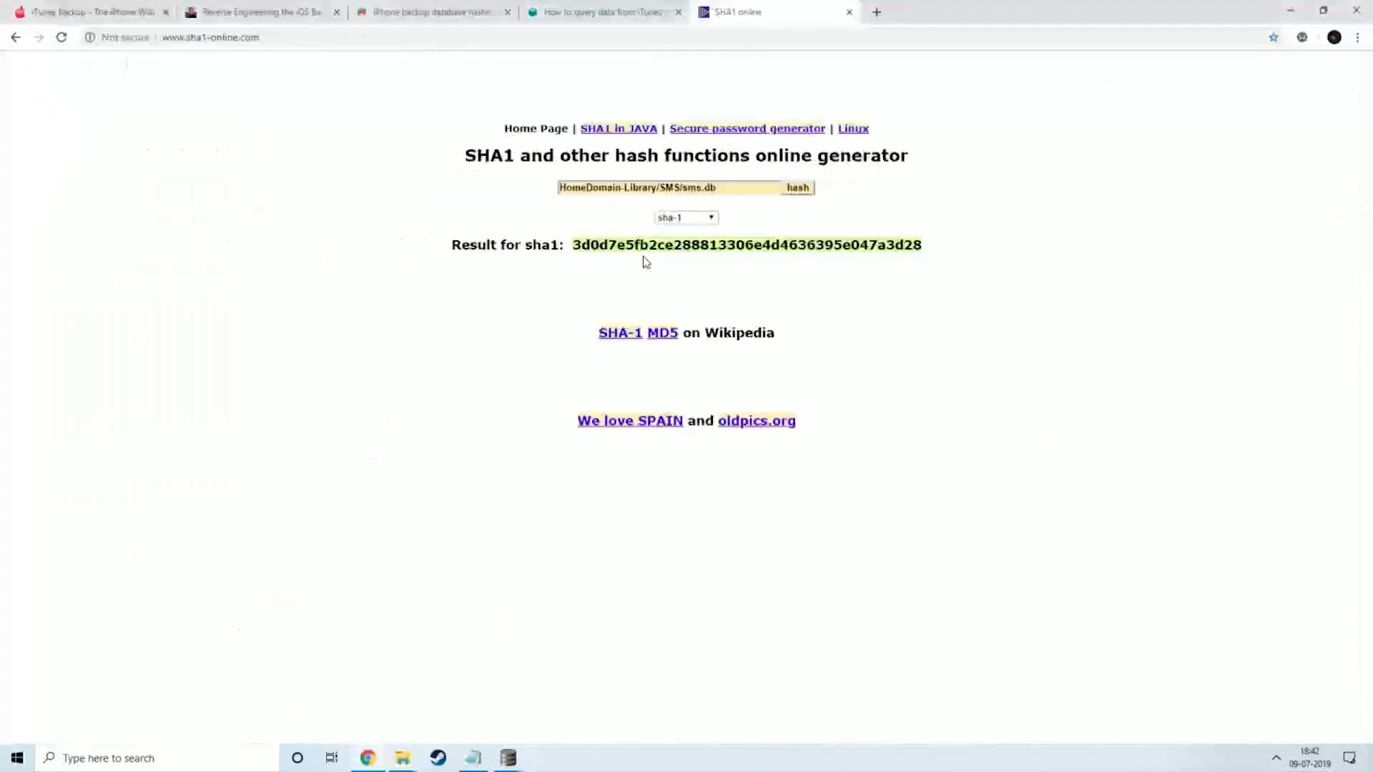
double_click(645, 245)
click(118, 8)
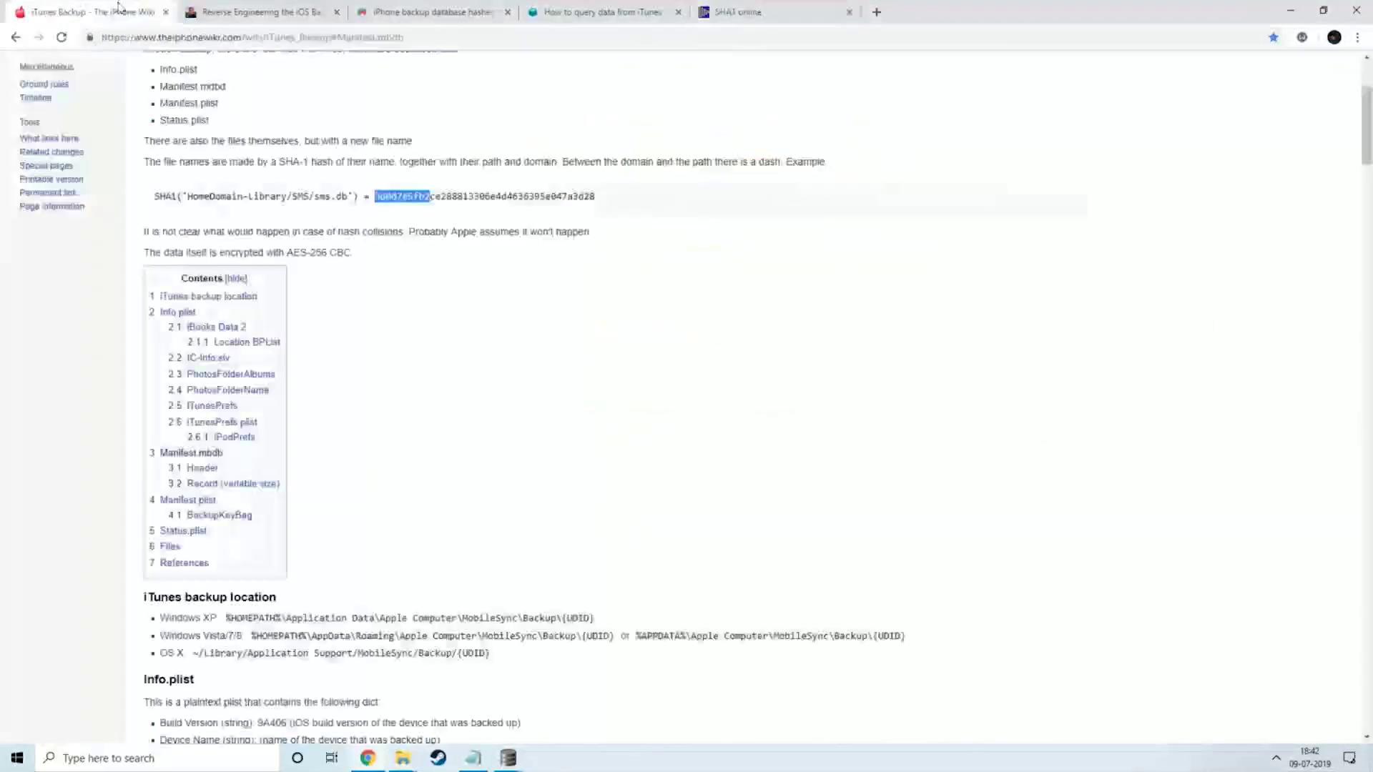
click(436, 196)
scroll(350, 302, up, 3)
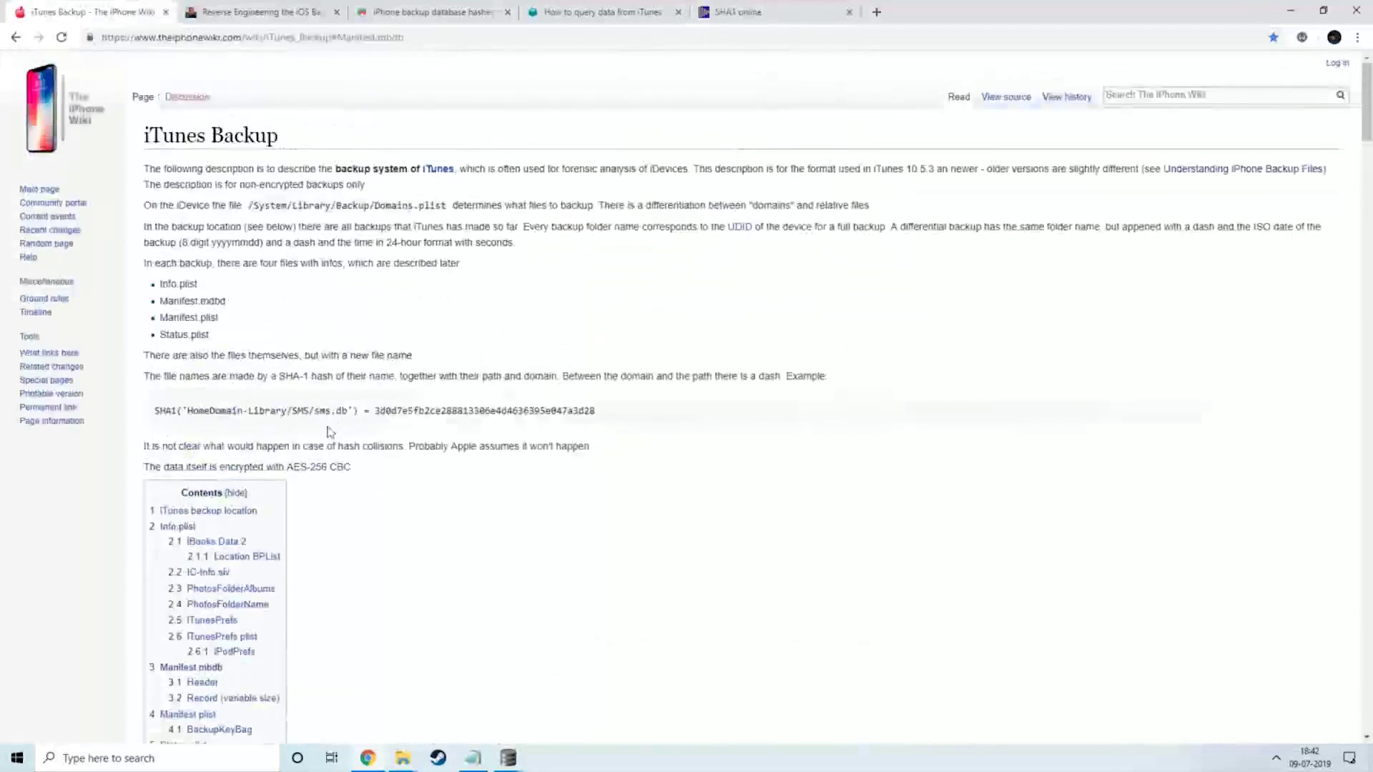
drag(309, 411, 358, 411)
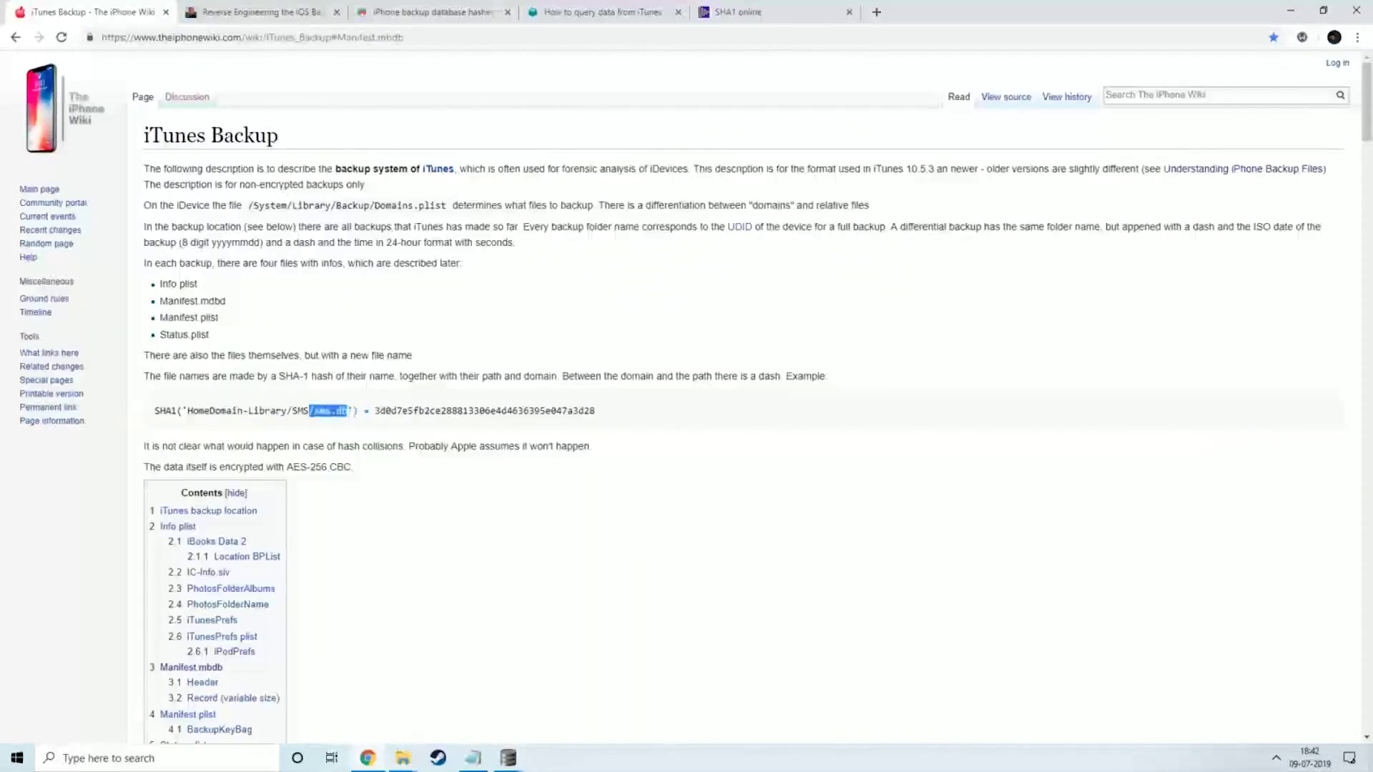
right_click(401, 466)
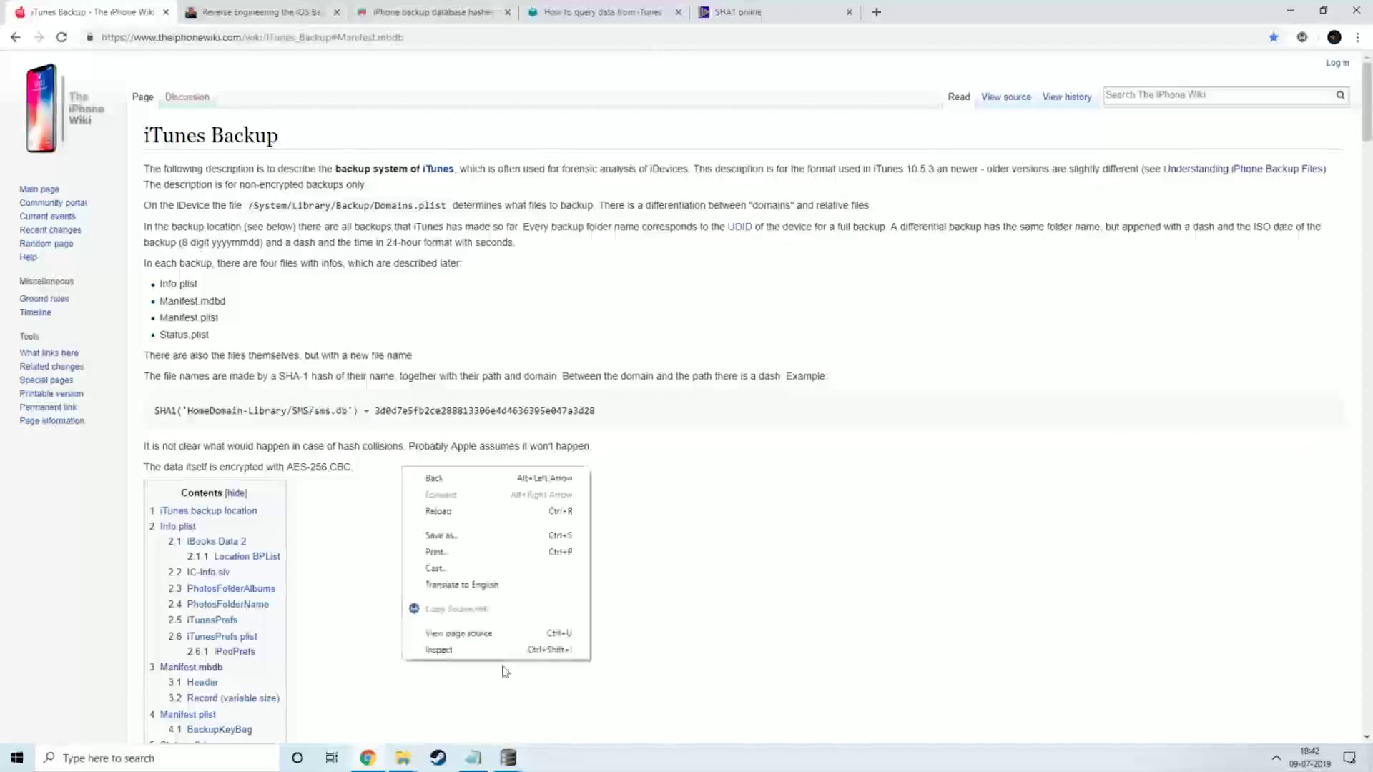
click(673, 455)
double_click(443, 410)
key(ctrl+c)
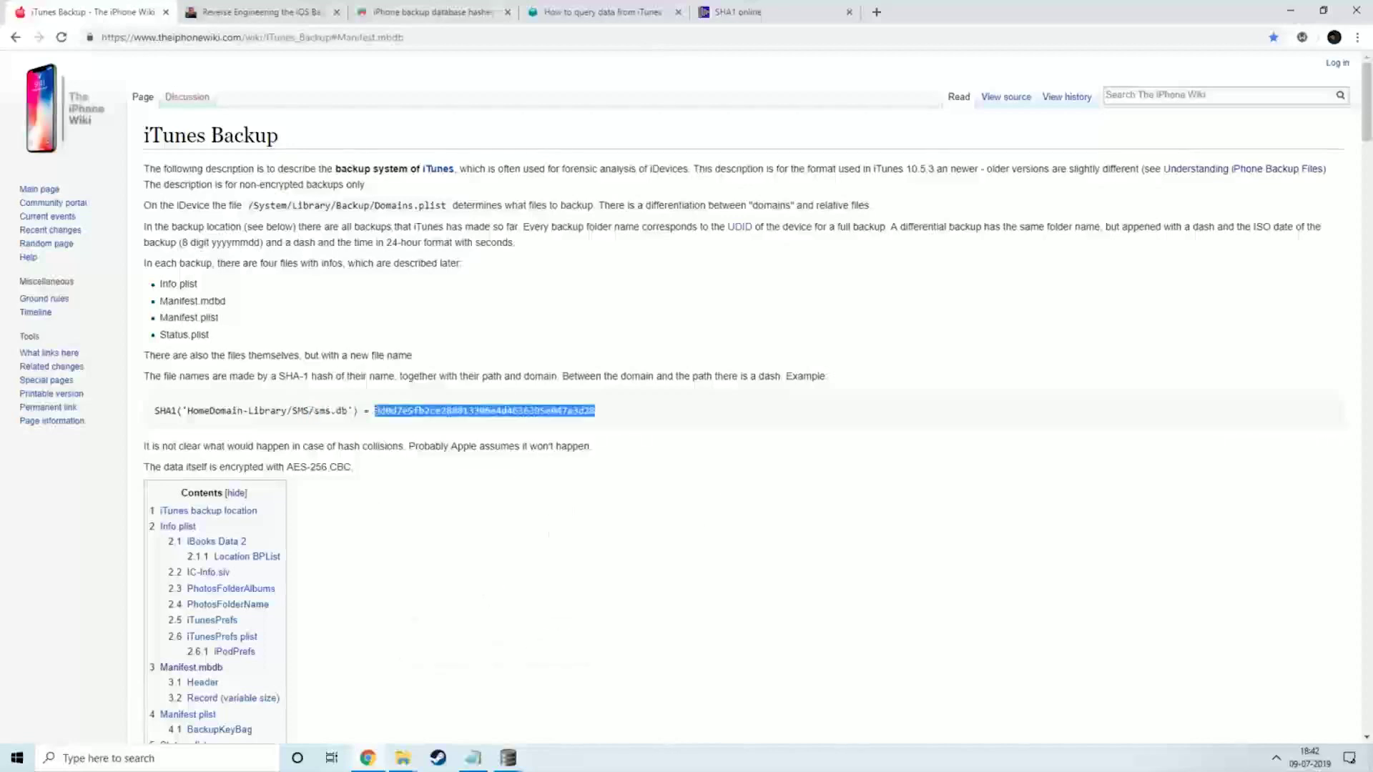
click(507, 758)
mouse_move(411, 761)
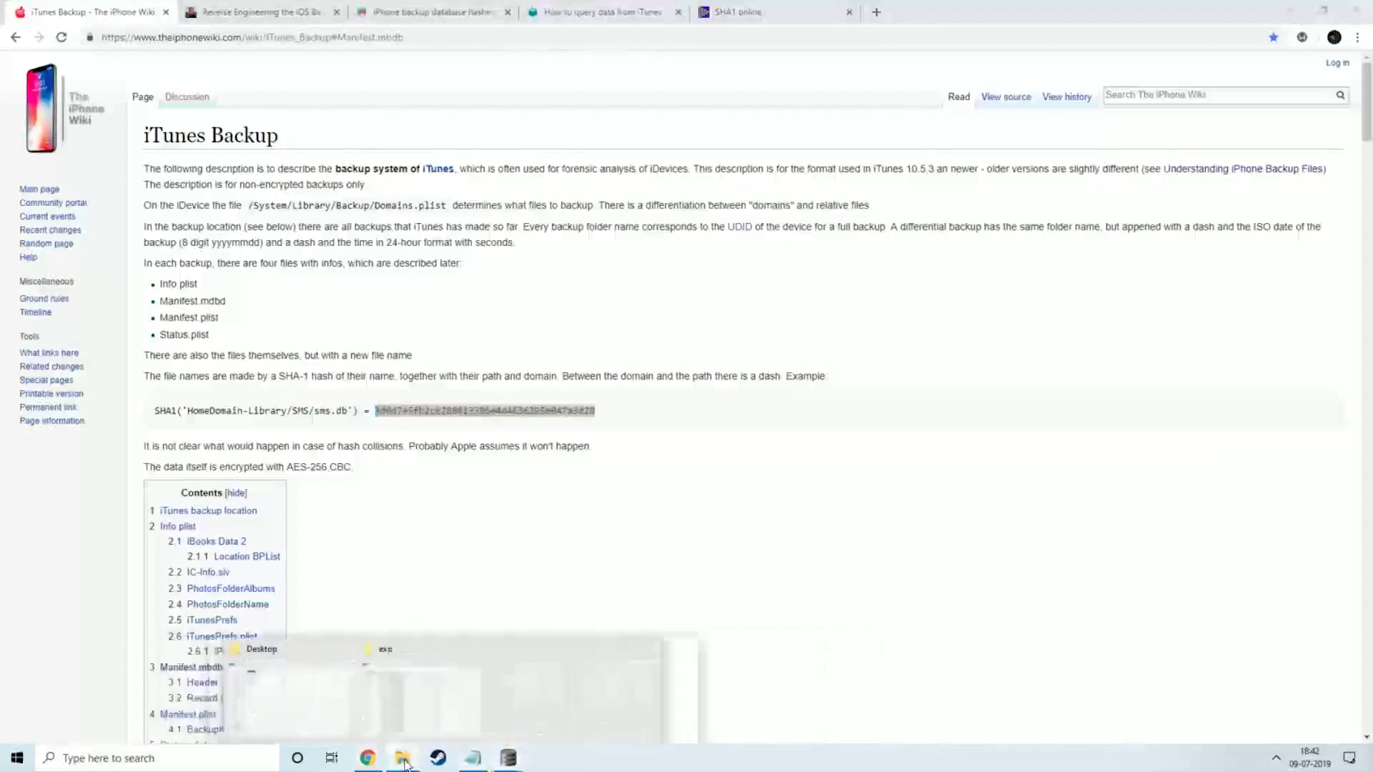
click(456, 700)
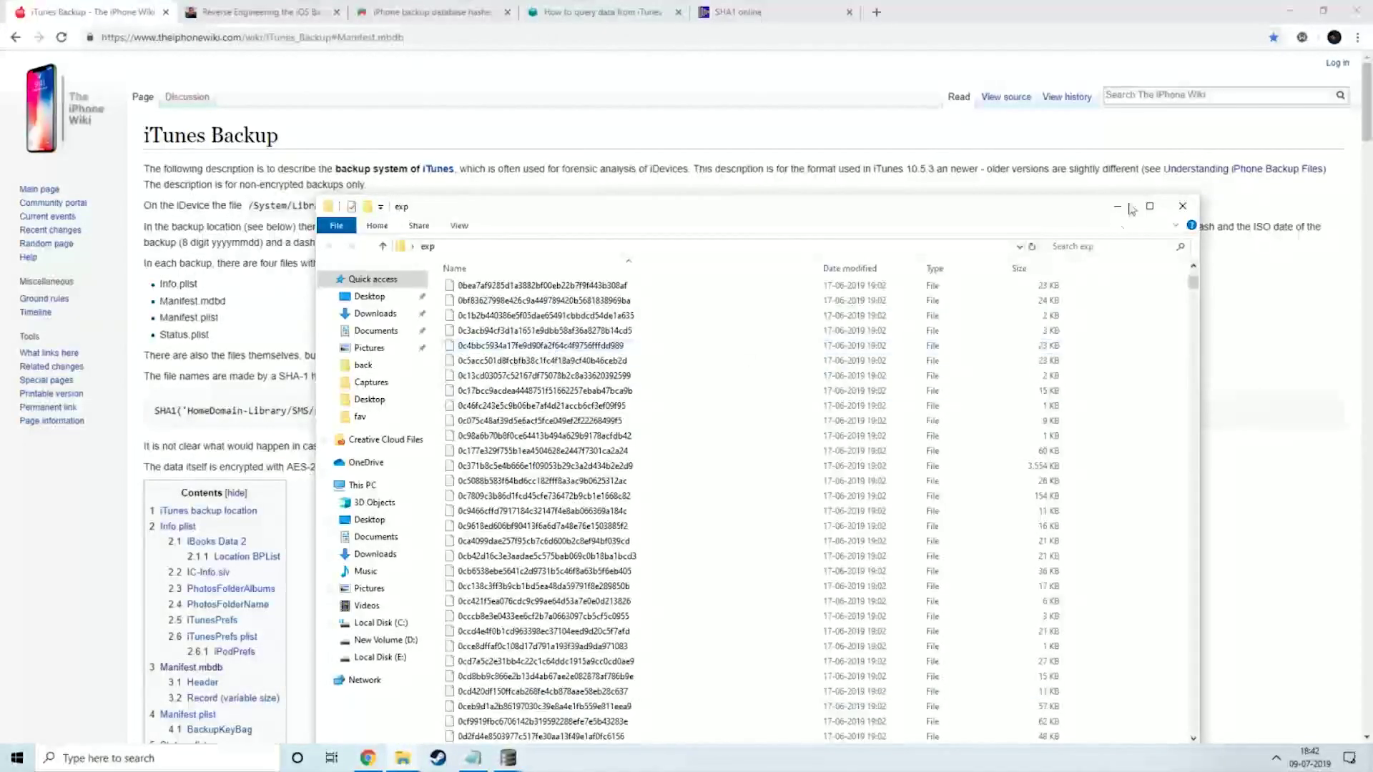
Find the pasted hash in exp and rename that file to end in .sqlite.
double_click(973, 210)
click(1248, 49)
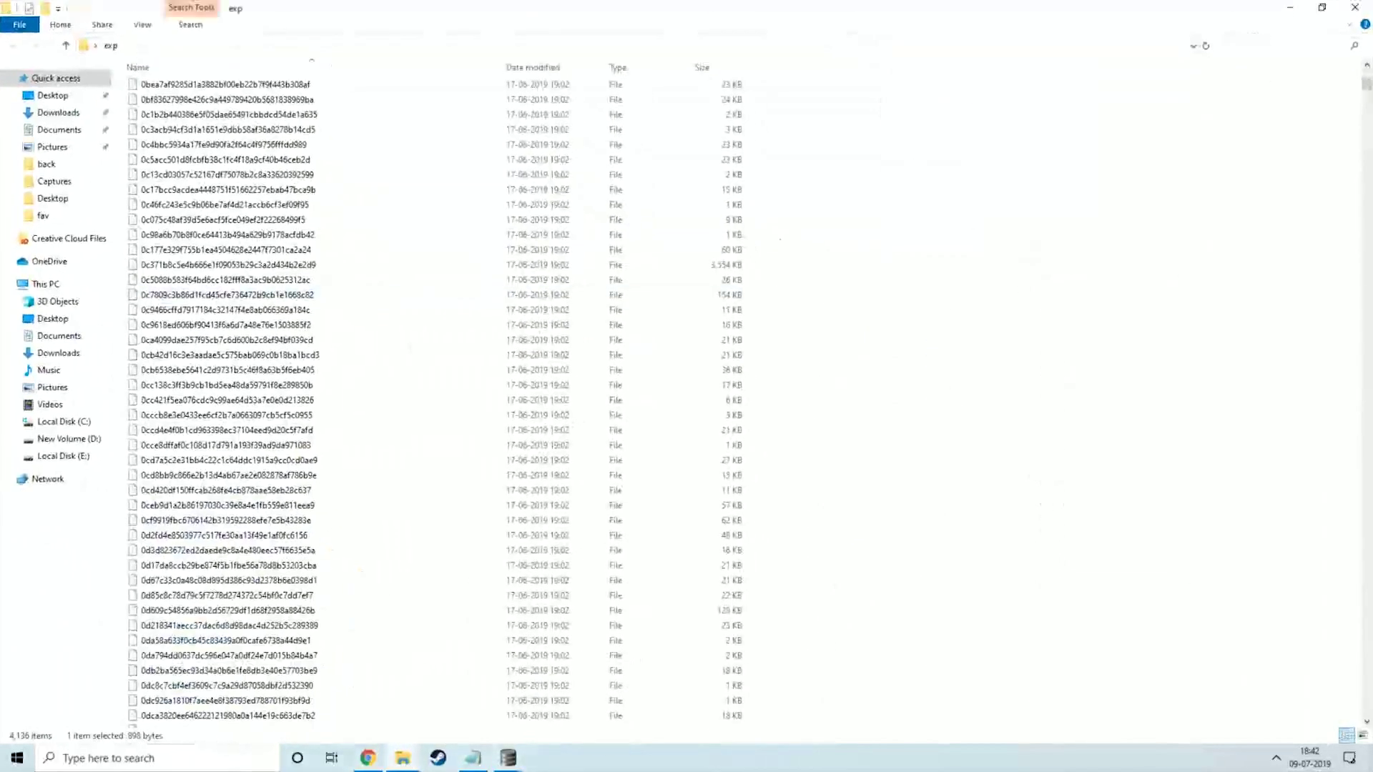
key(ctrl+v)
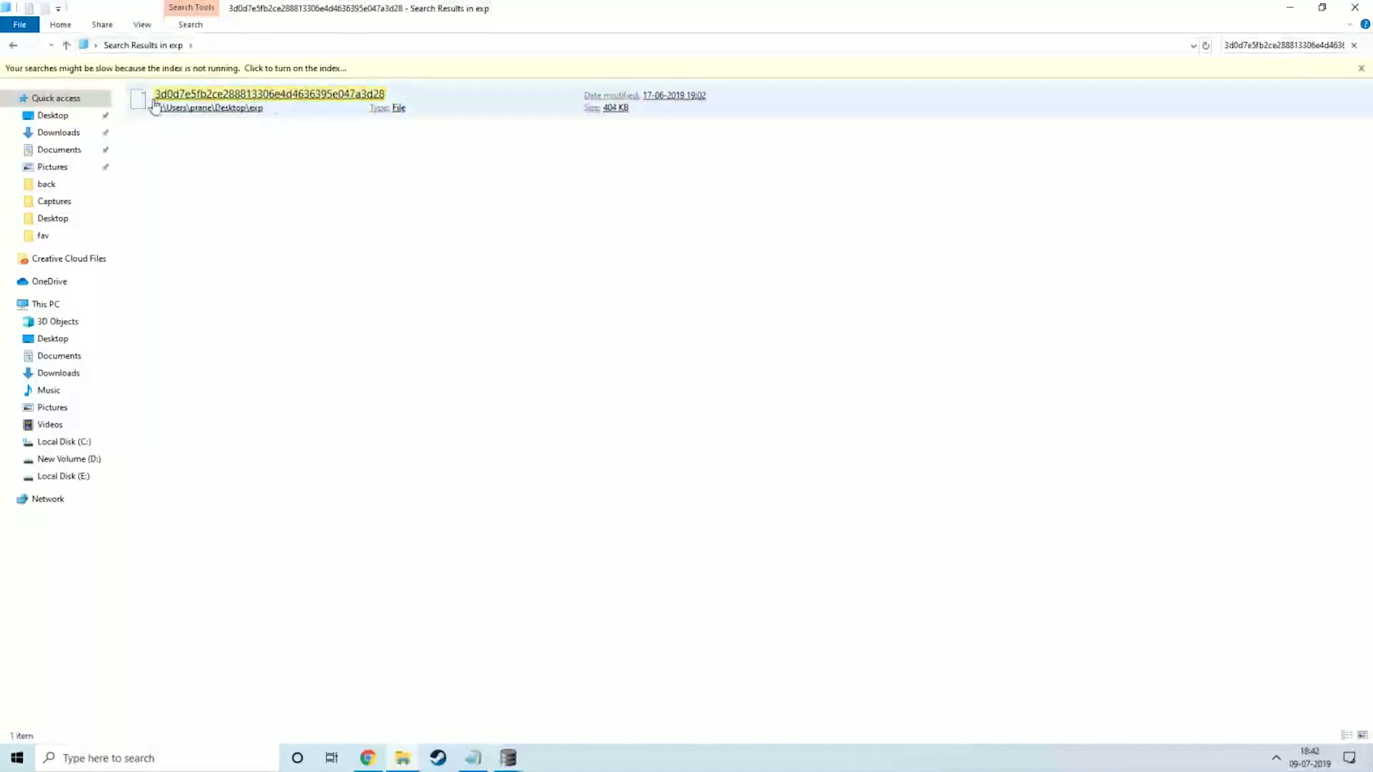
click(343, 102)
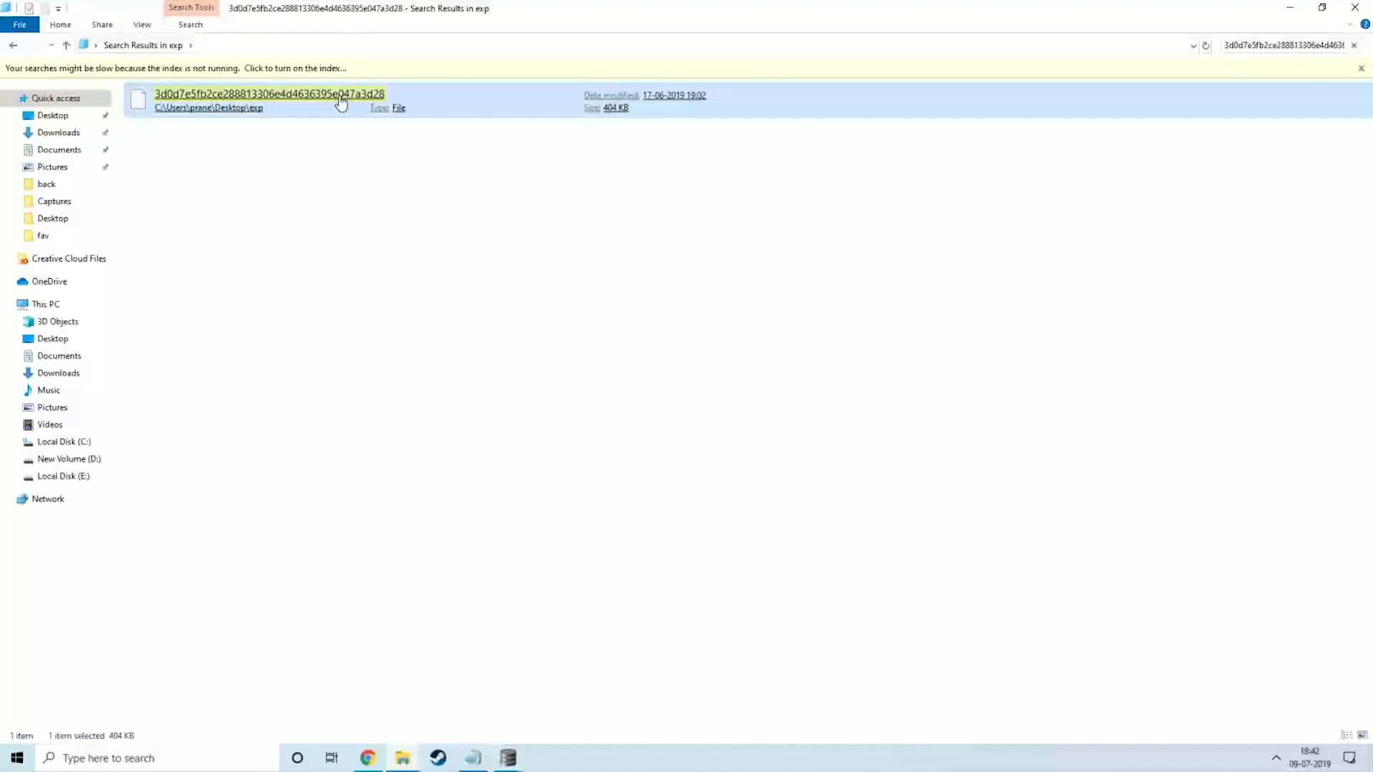
key(F2)
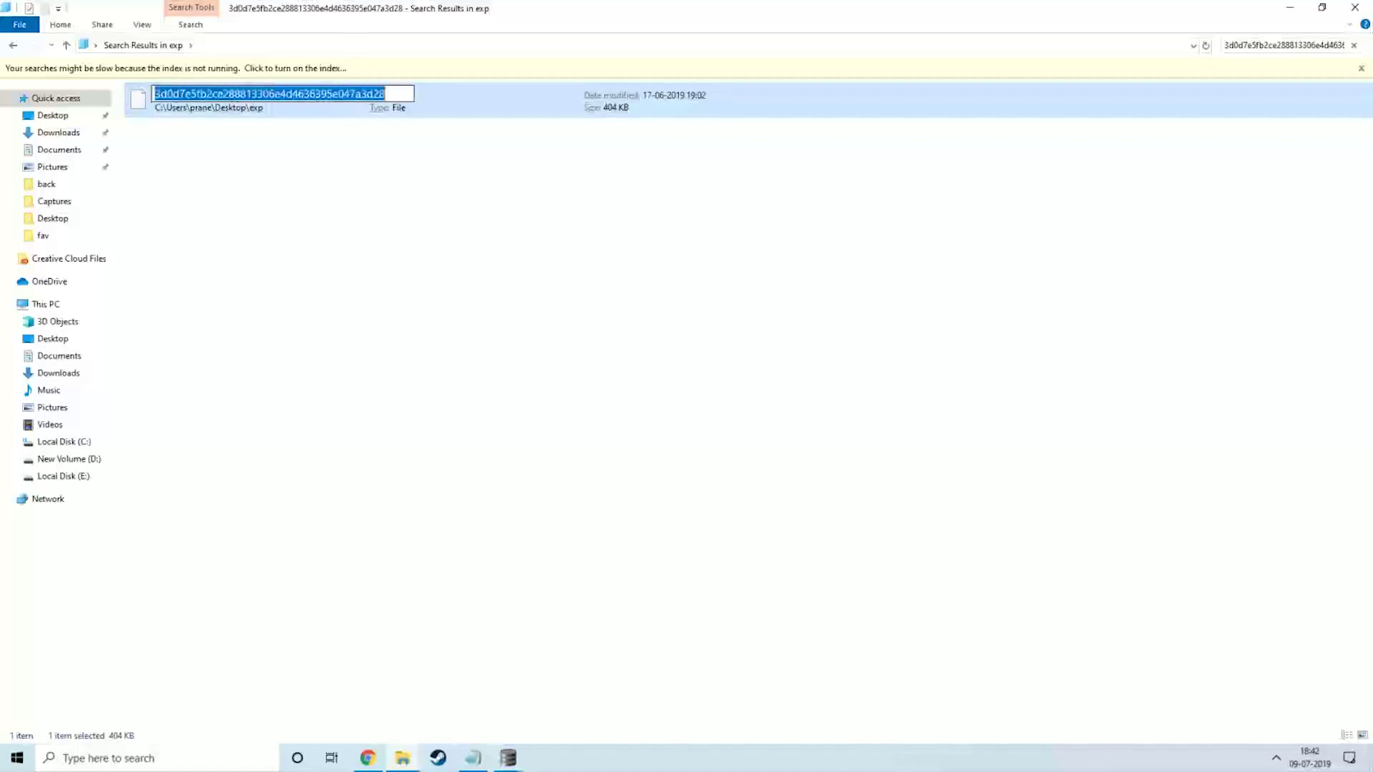
key(End)
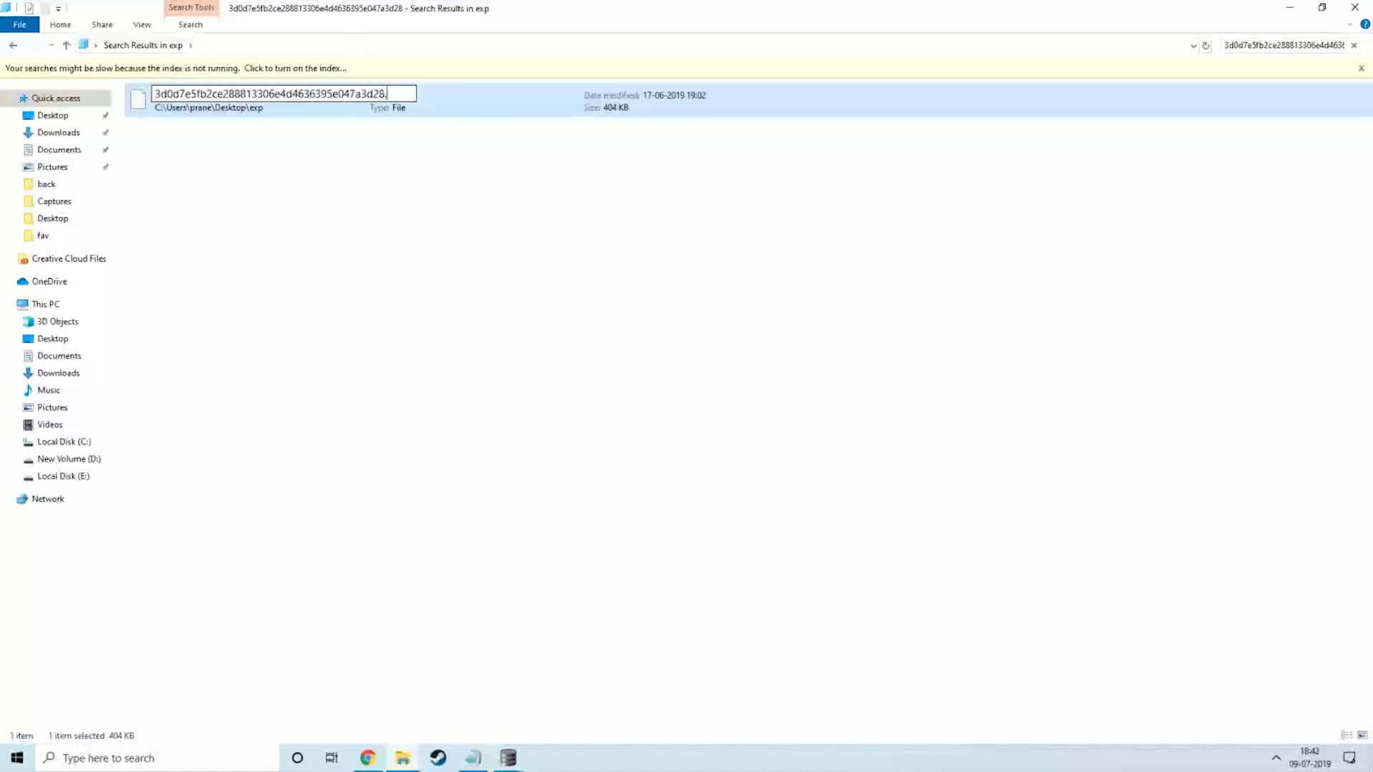
text(.sqlite)
key(Return)
Review the iPhone backup database hashes article, then return to the search results.
key(alt+Tab)
scroll(404, 443, down, 4)
scroll(356, 405, up, 4)
click(433, 12)
scroll(587, 257, down, 5)
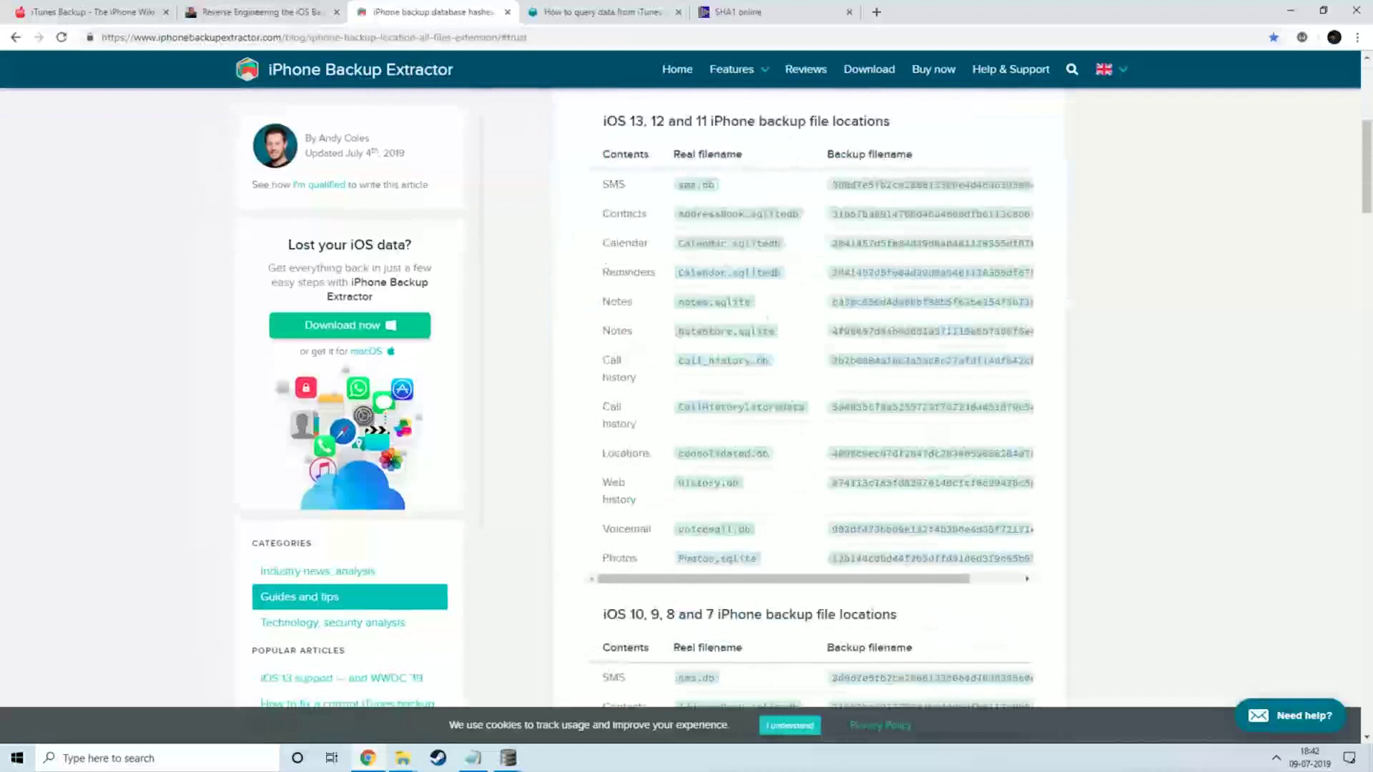
scroll(678, 273, down, 3)
scroll(681, 269, up, 3)
key(alt+Tab)
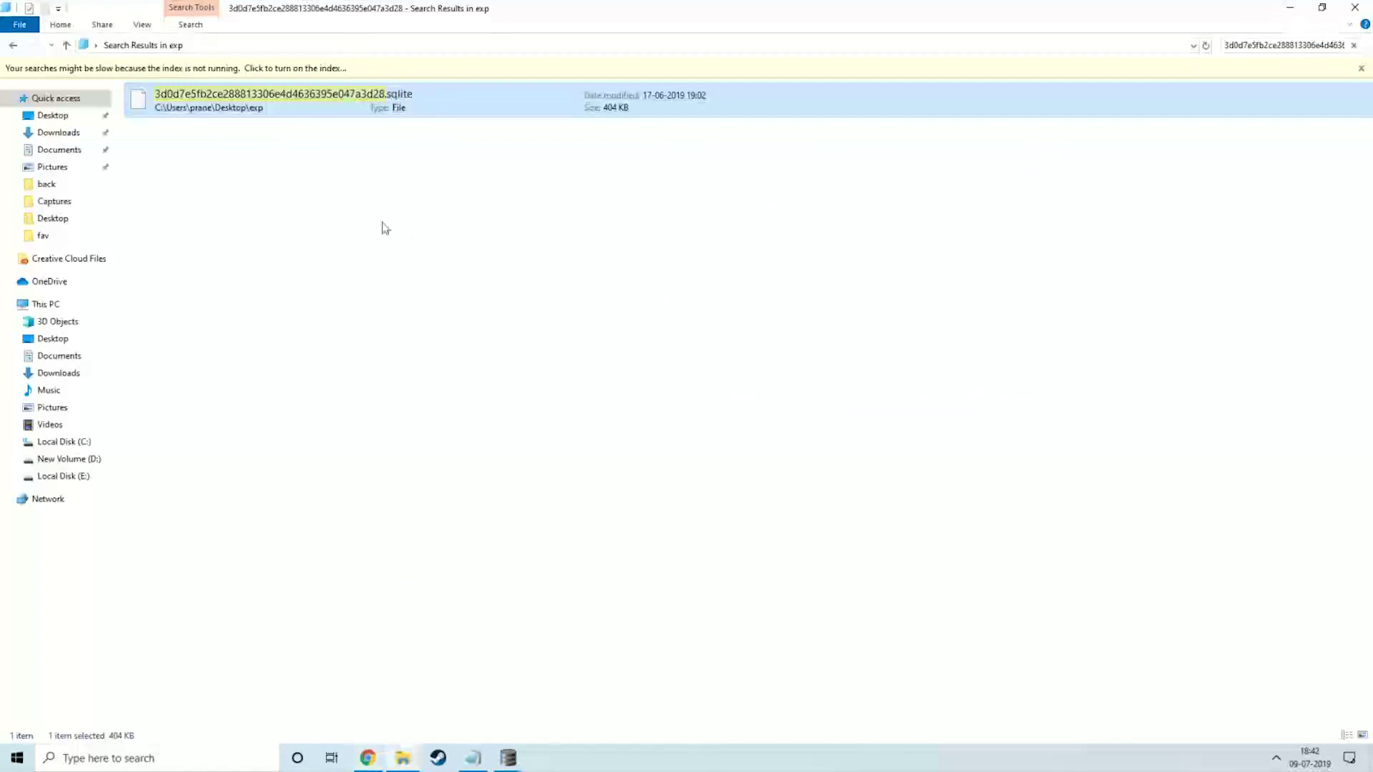
Visit the sqlitebrowser.org downloads page, cancel the win64 installer save, and reselect the .sqlite file.
click(379, 764)
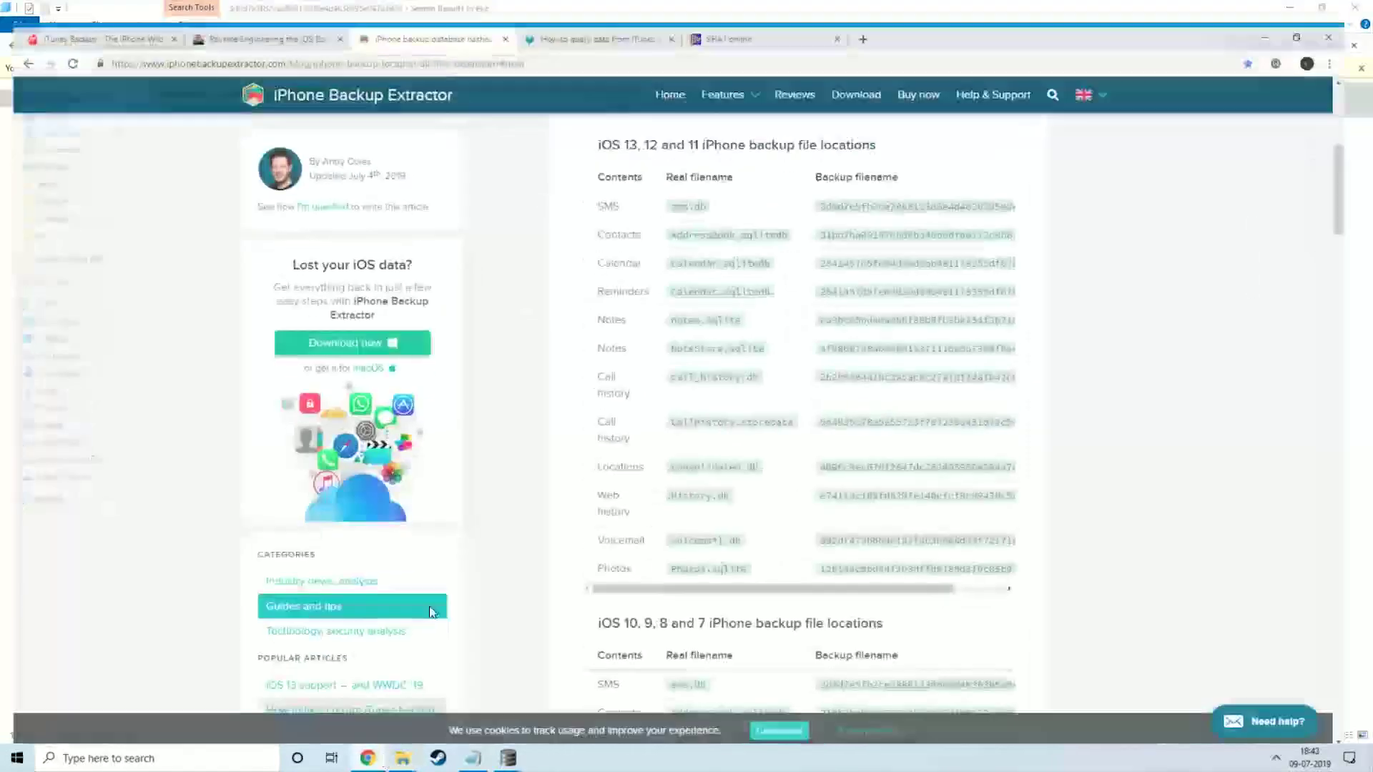
click(876, 12)
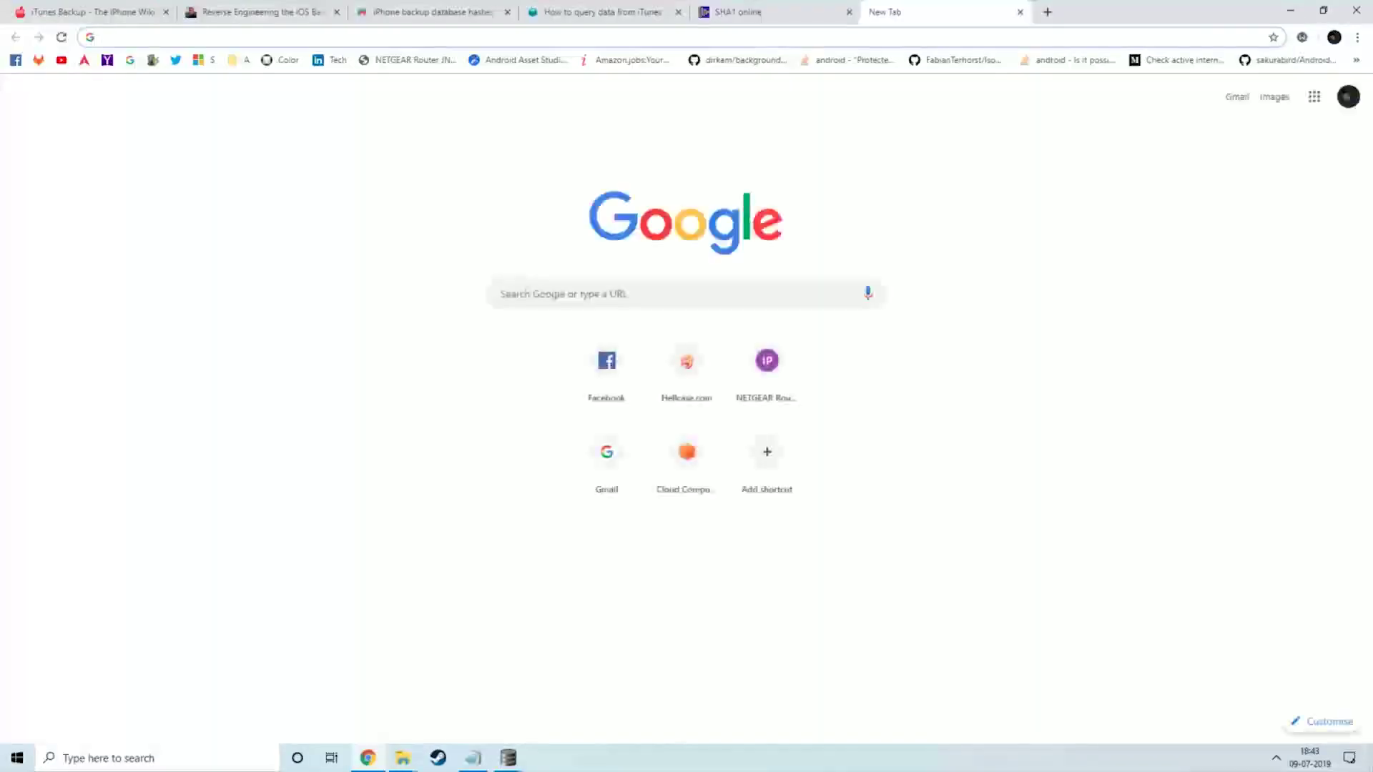
text(sqlite database browser download for windows 10 64 bit)
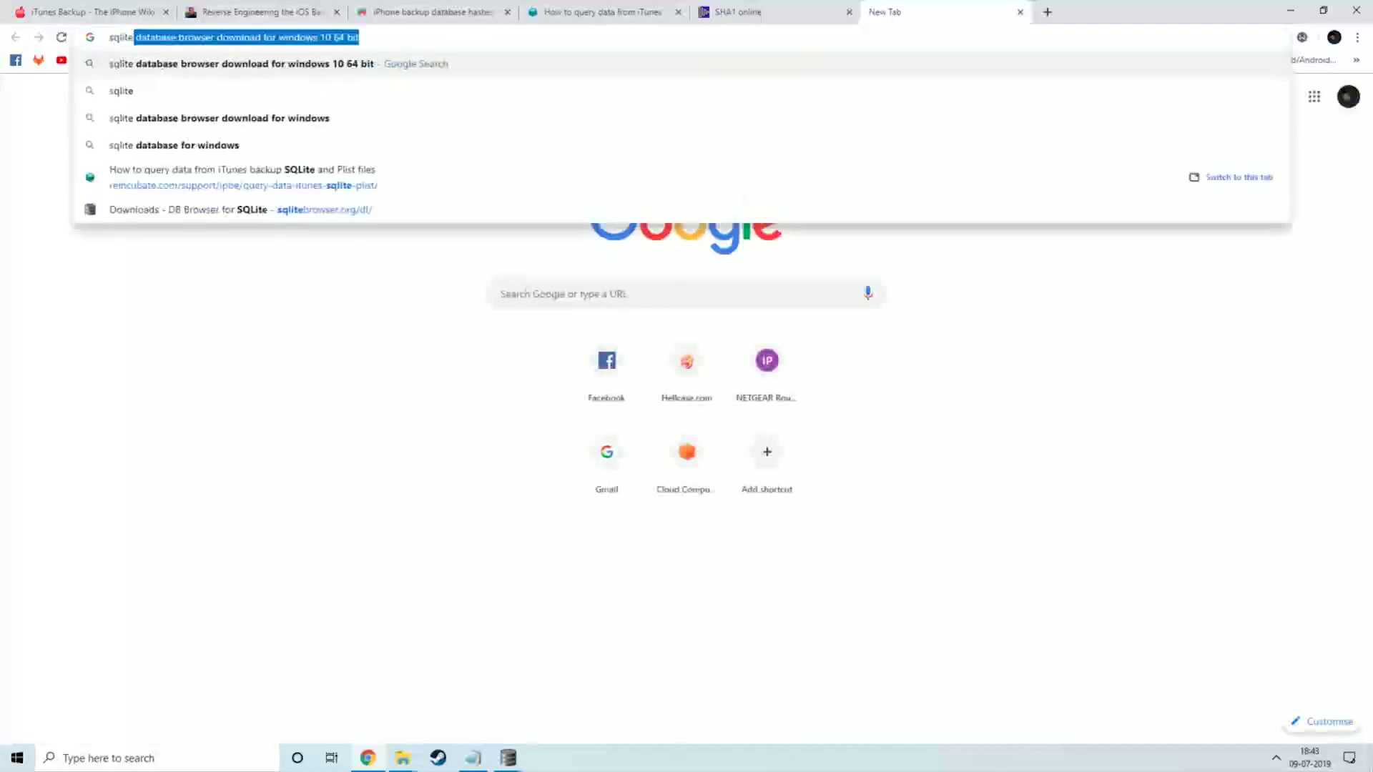
key(Return)
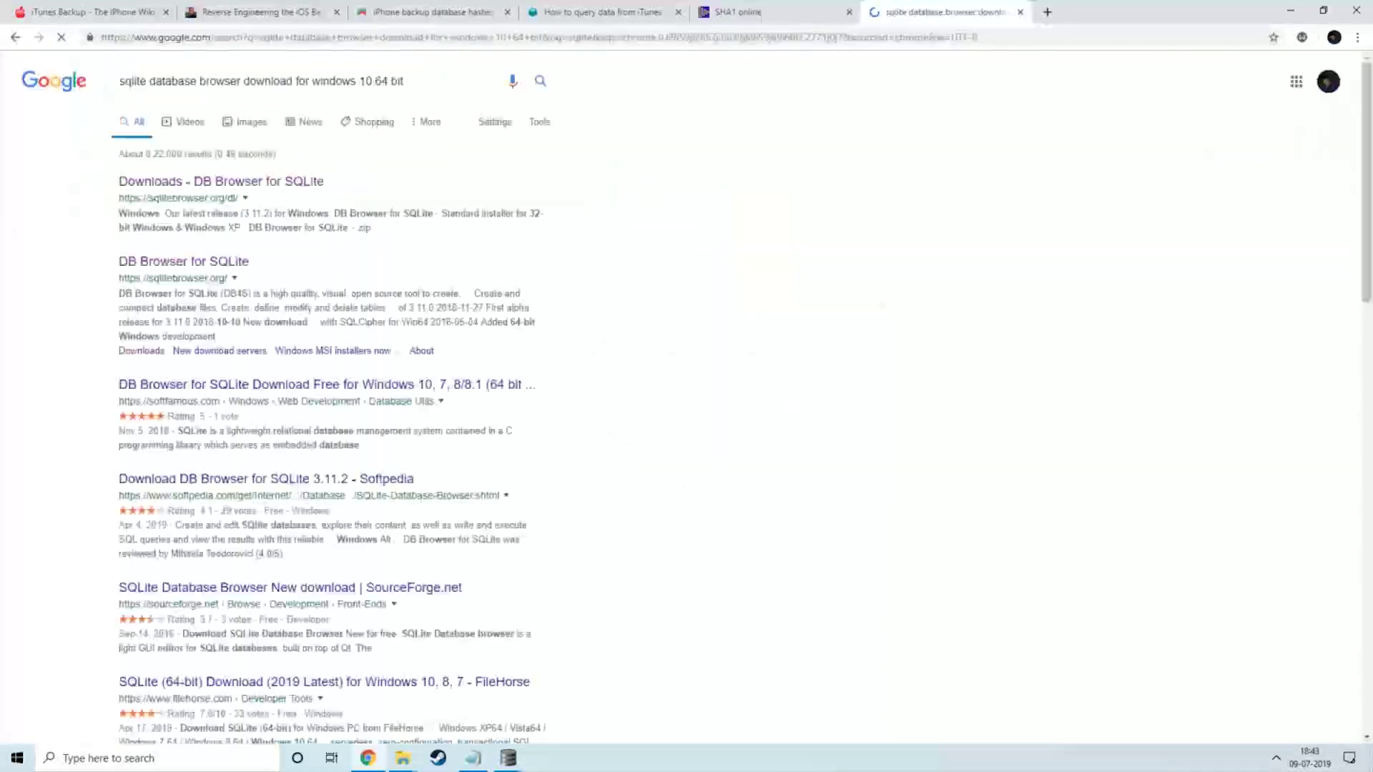
click(236, 187)
click(684, 346)
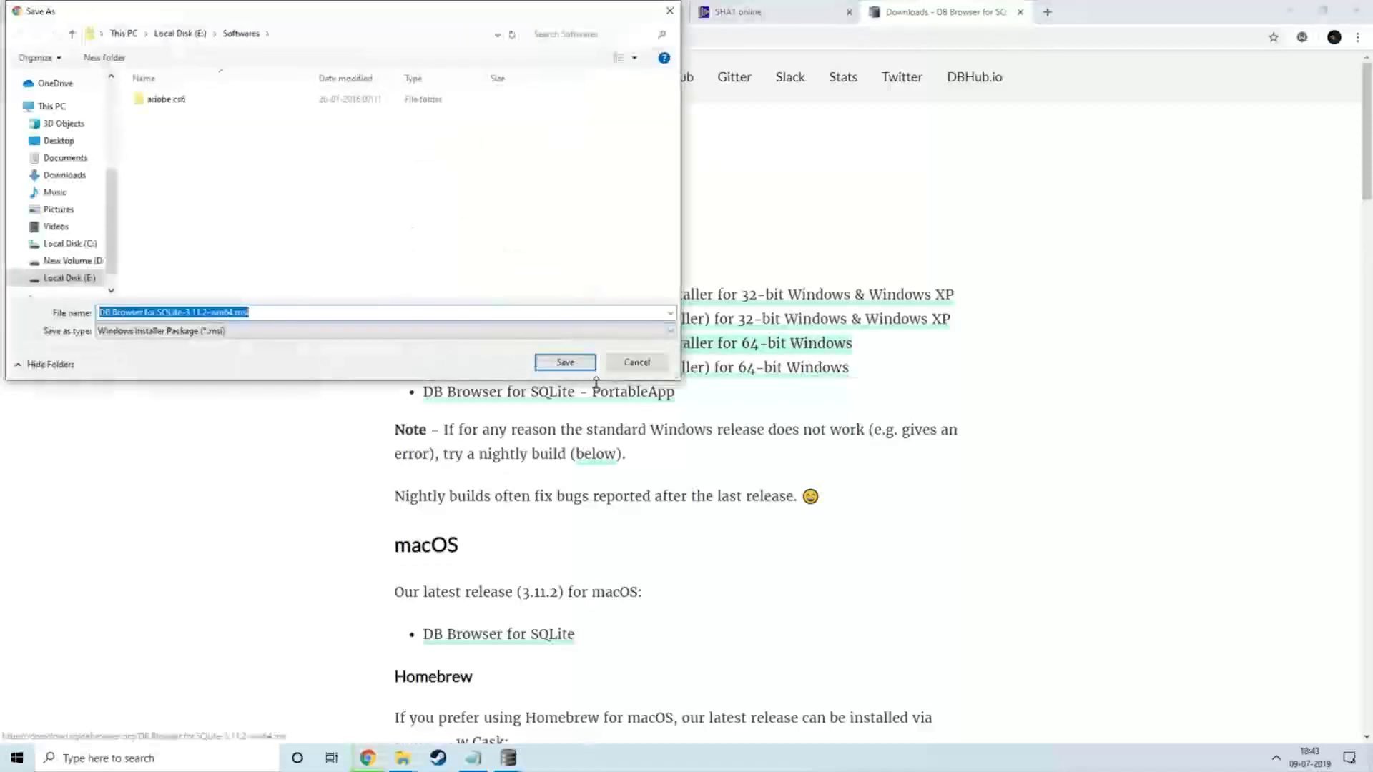
click(637, 359)
click(429, 12)
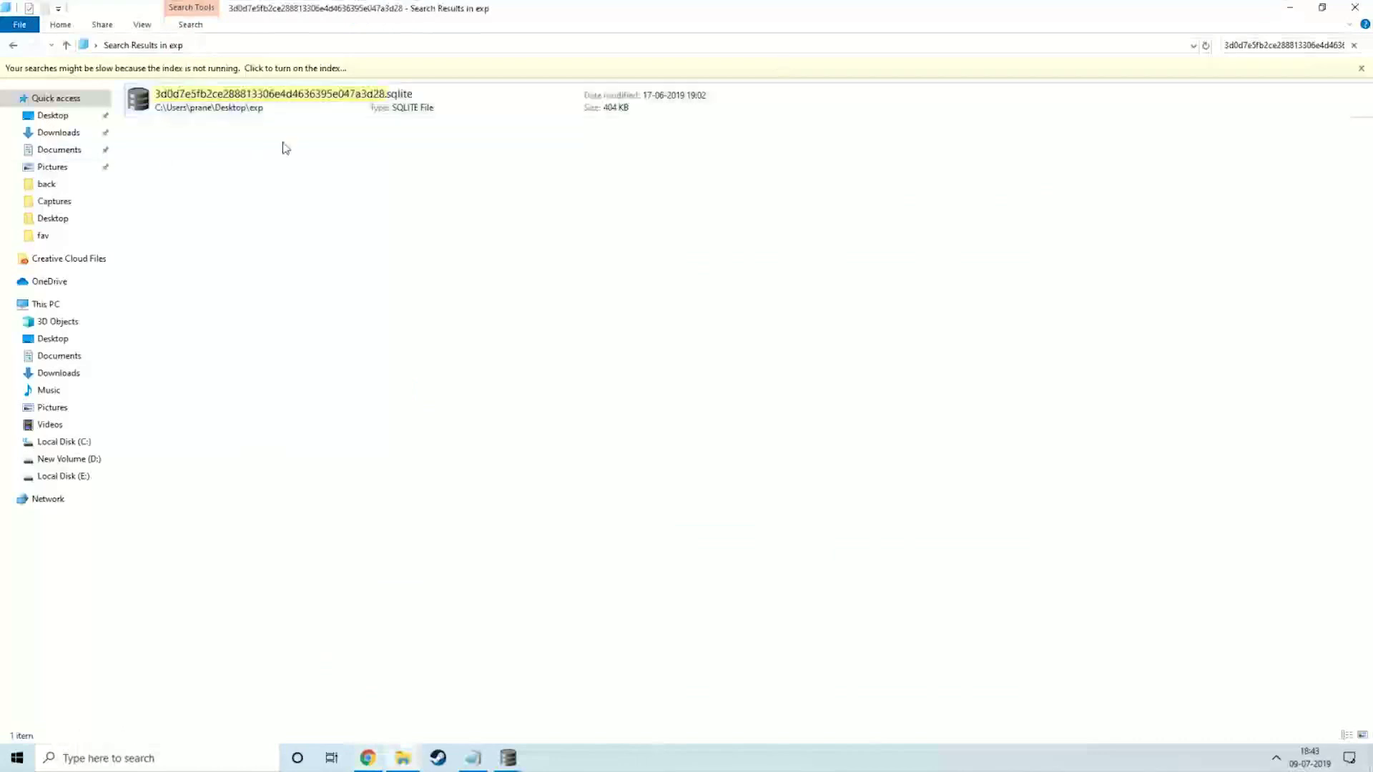
click(207, 108)
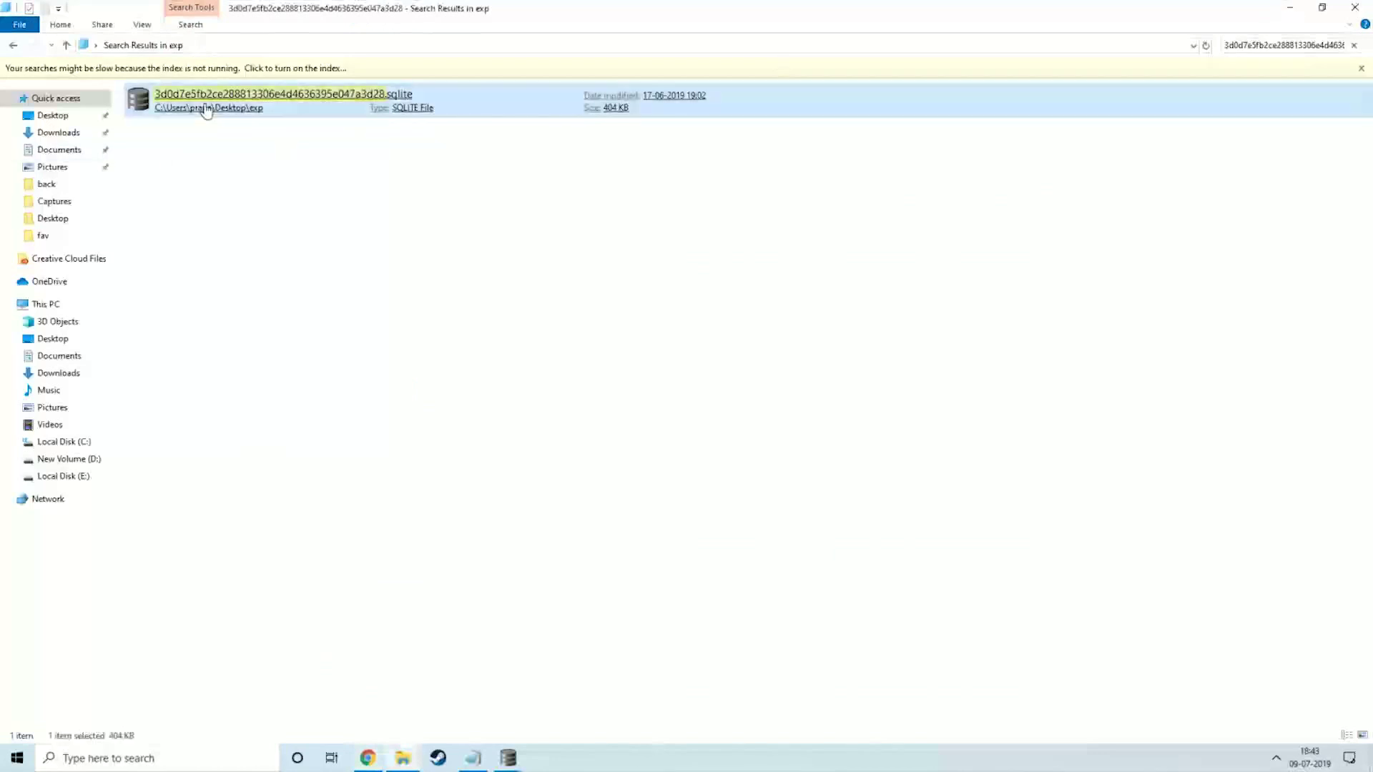
Close the Explorer search window, bring up the sms database and review its Database Structure.
click(509, 758)
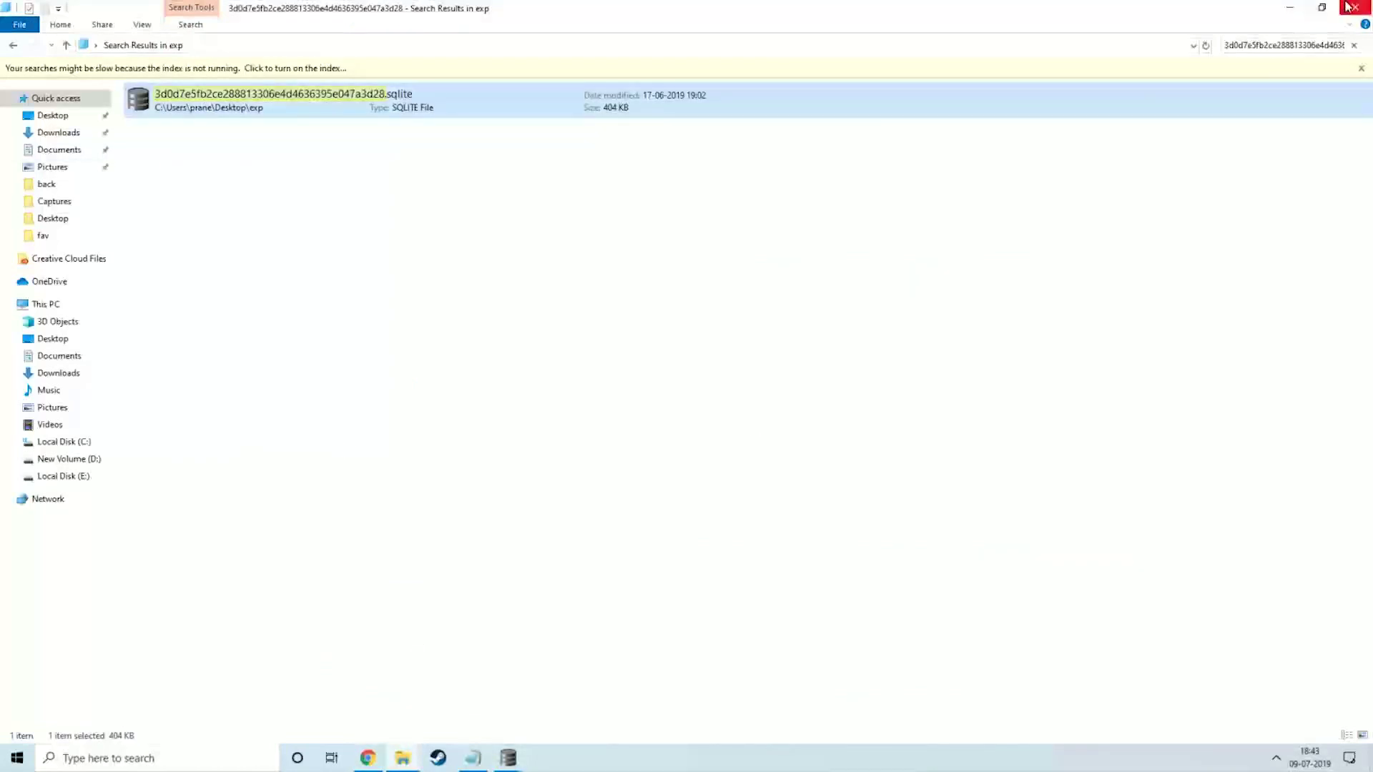
click(510, 760)
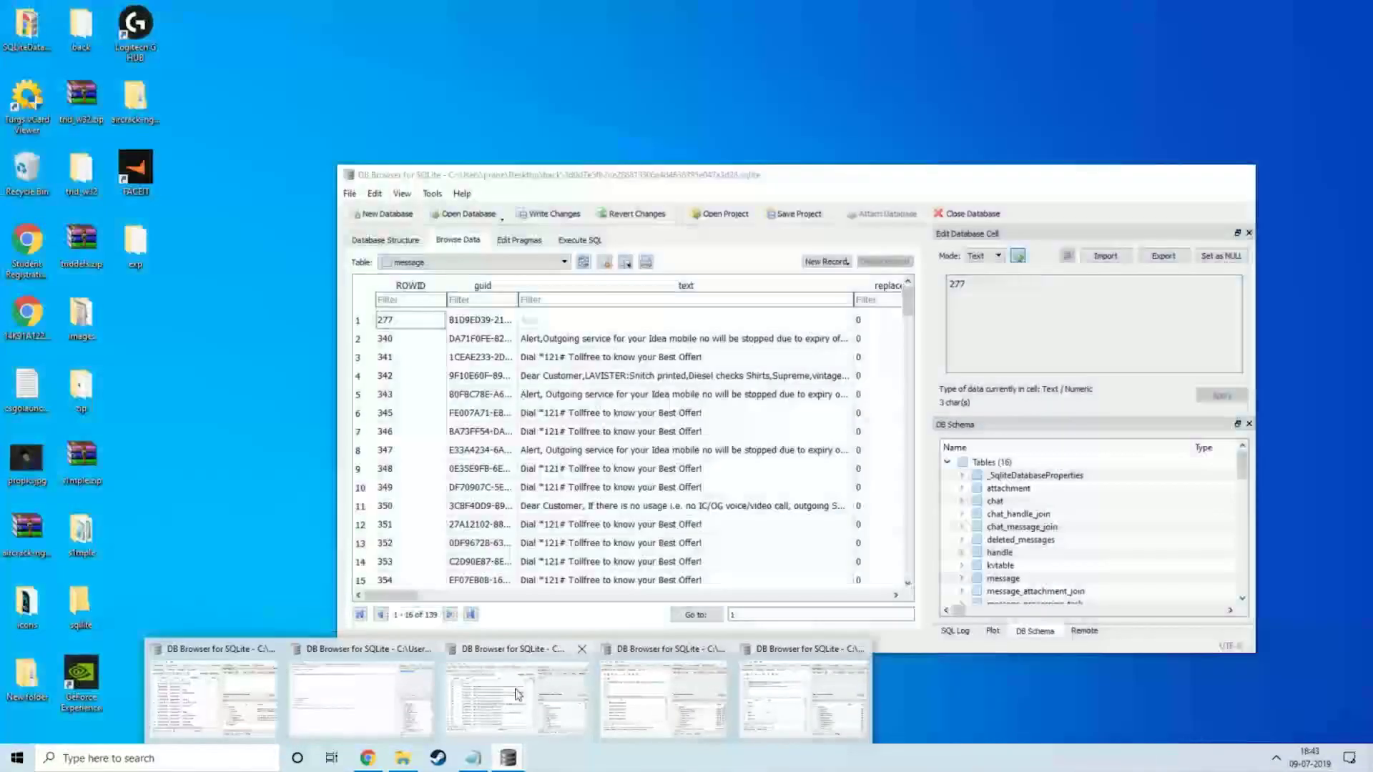
click(506, 693)
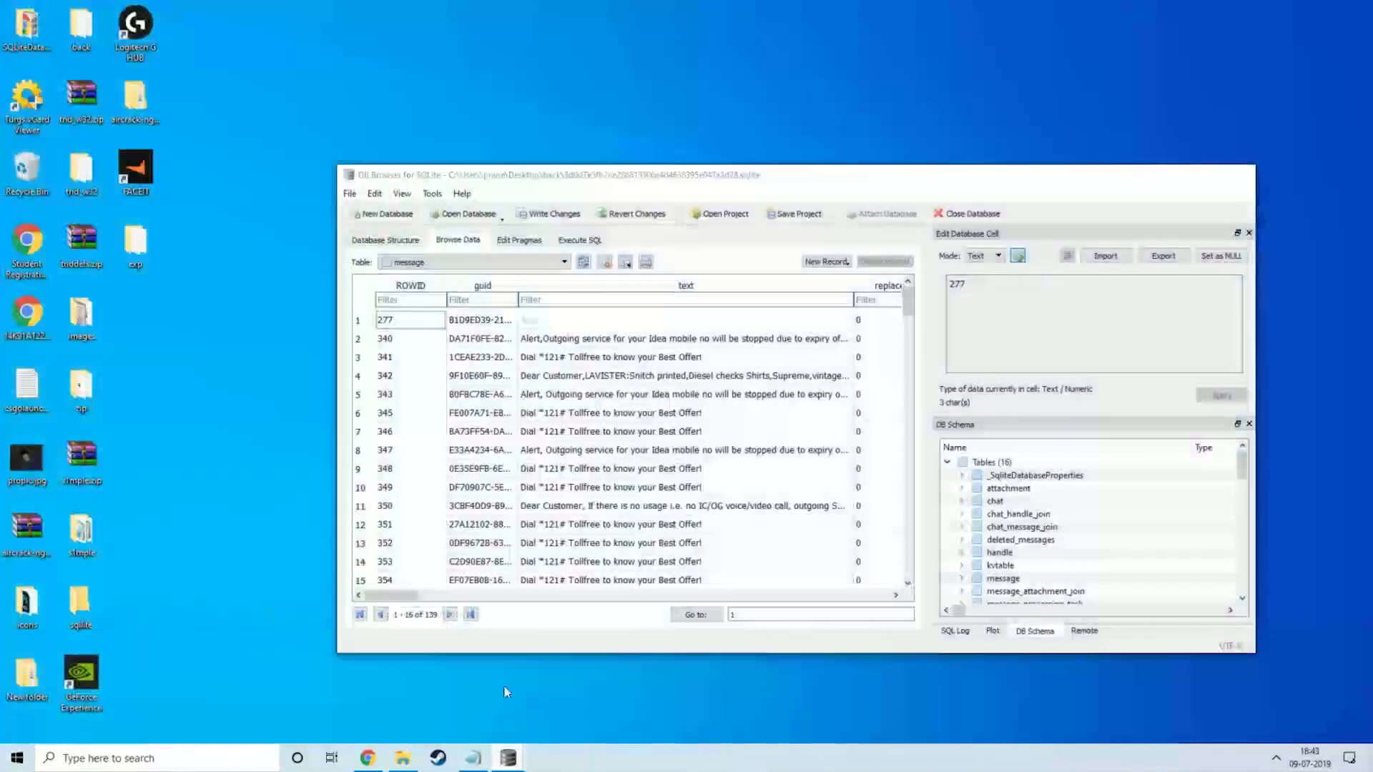
click(393, 240)
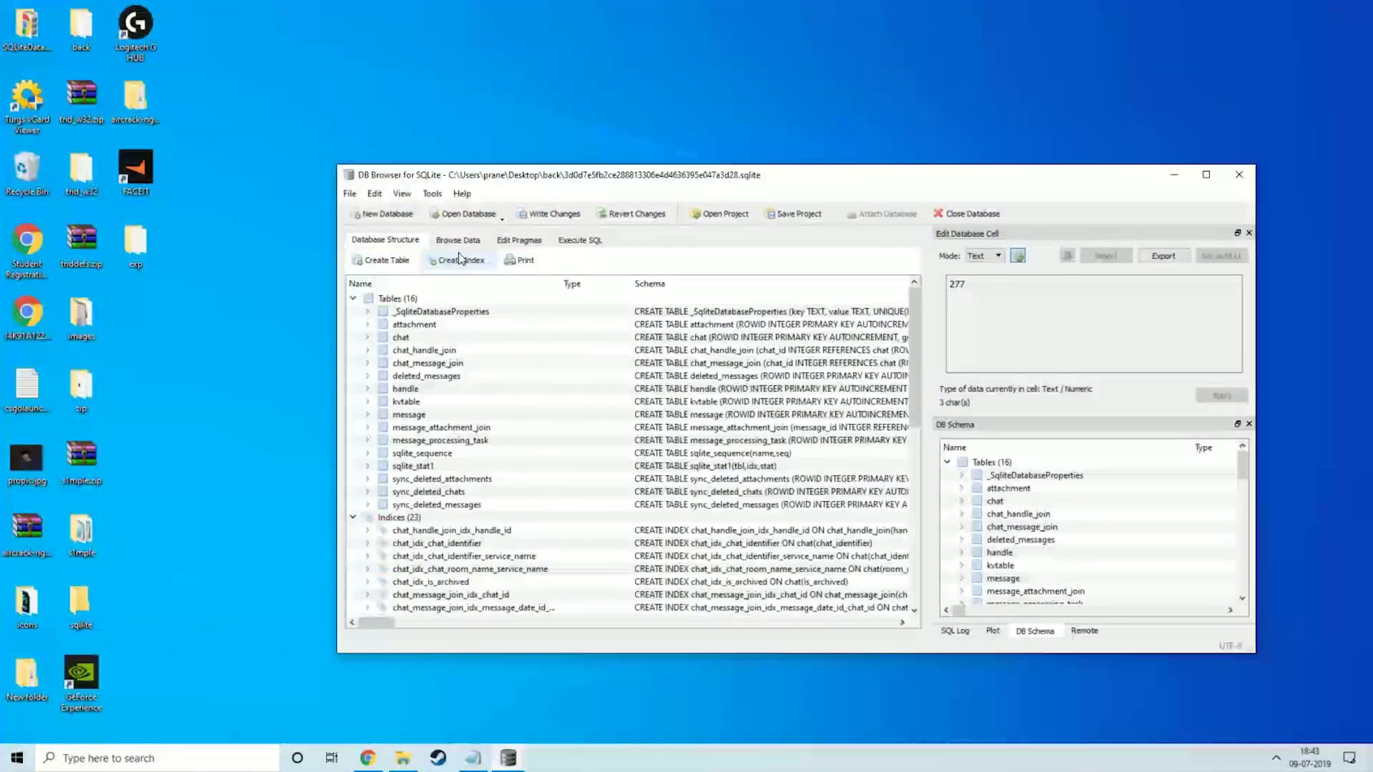
double_click(915, 176)
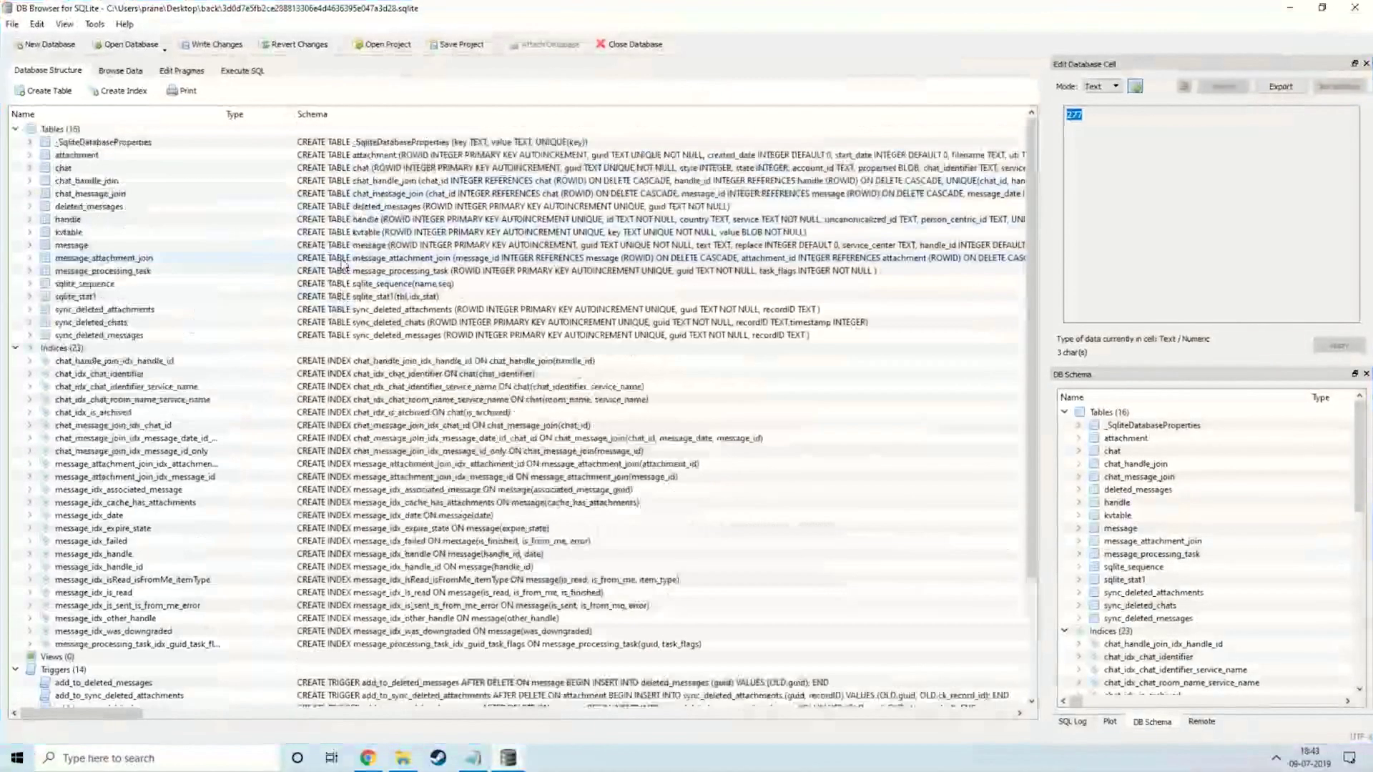
scroll(344, 264, down, 4)
scroll(343, 264, up, 4)
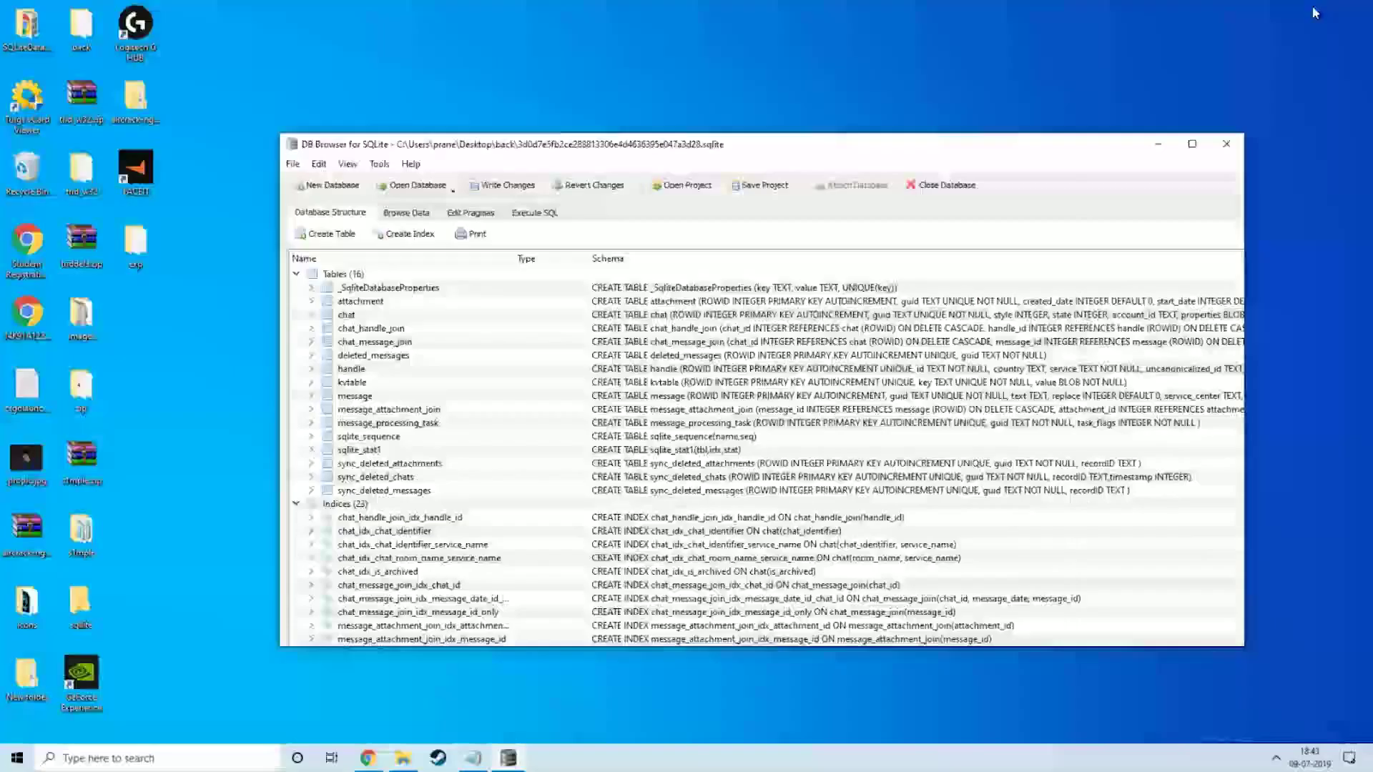
click(1322, 7)
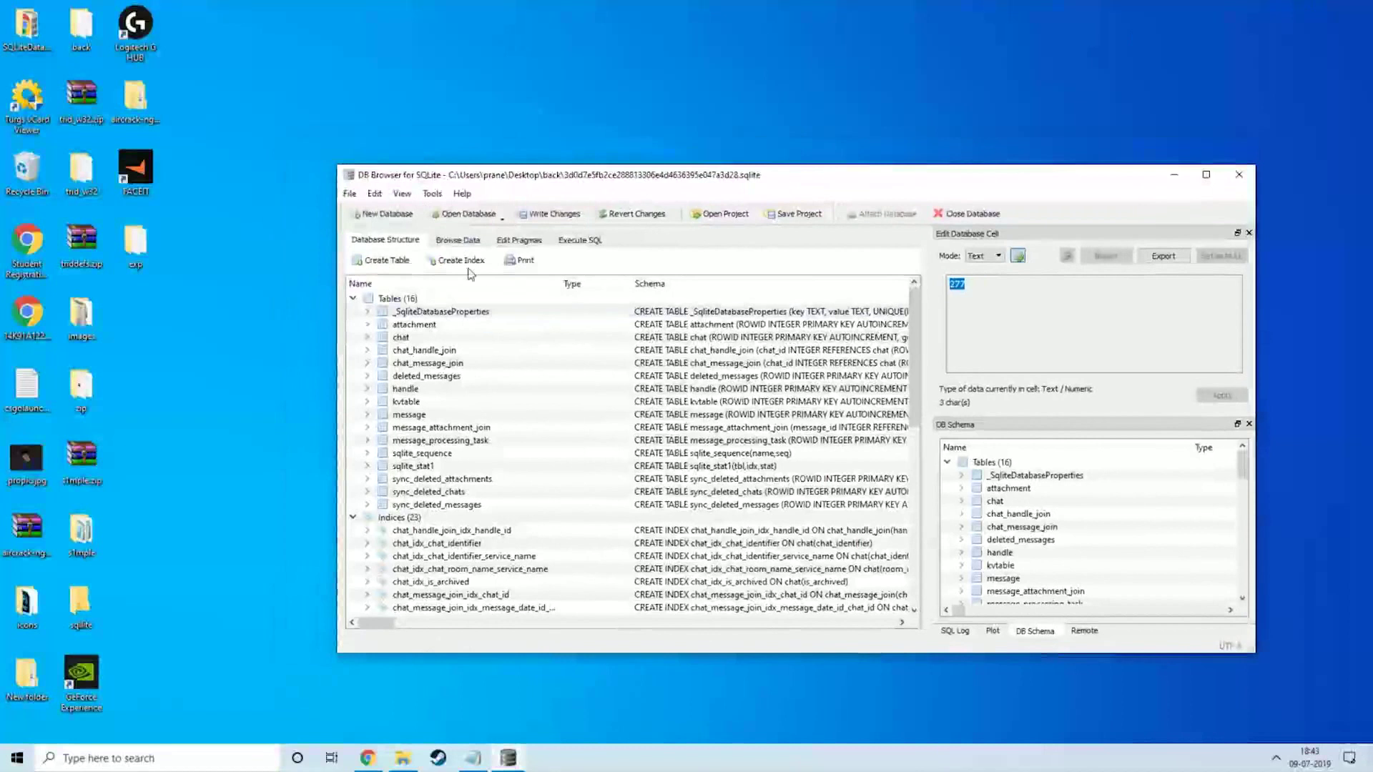
Browse the message table and scroll through its 139 SMS records.
click(457, 240)
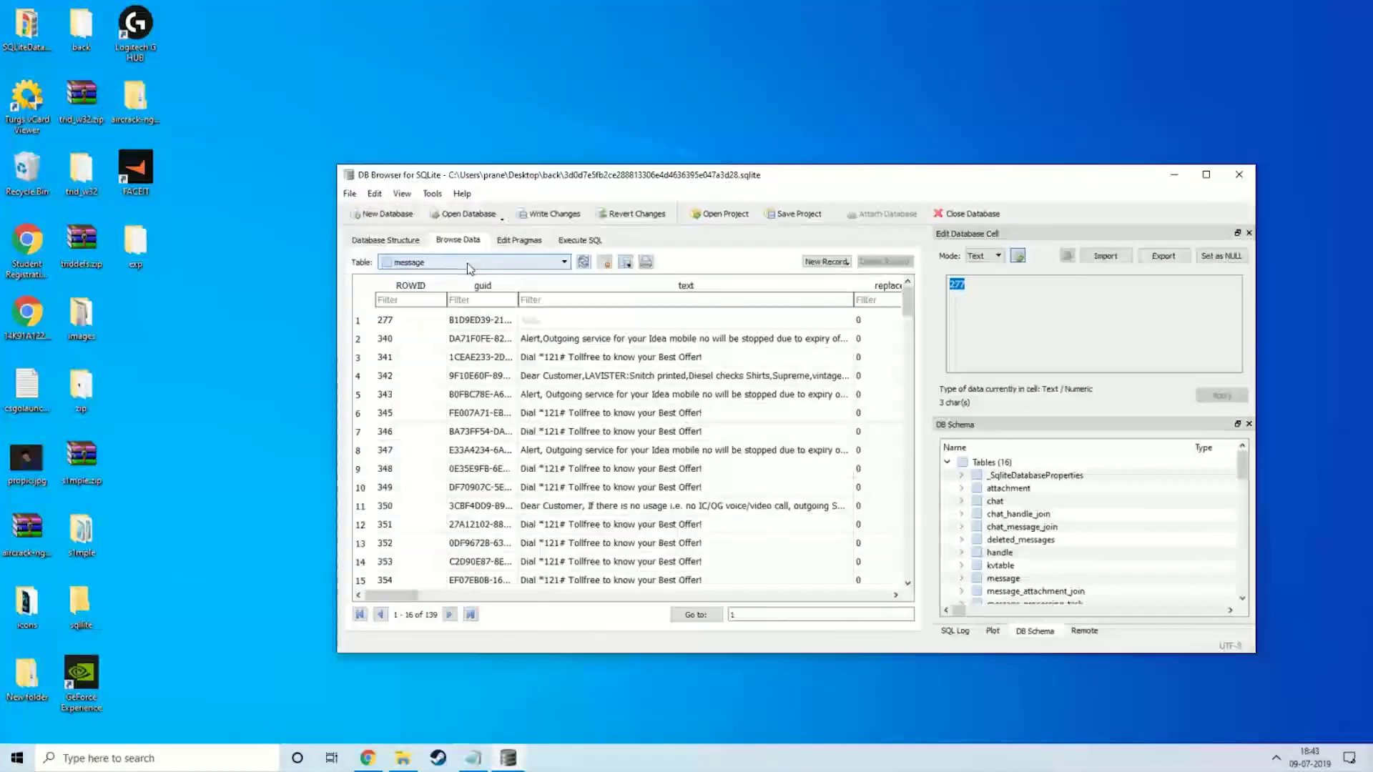
click(429, 263)
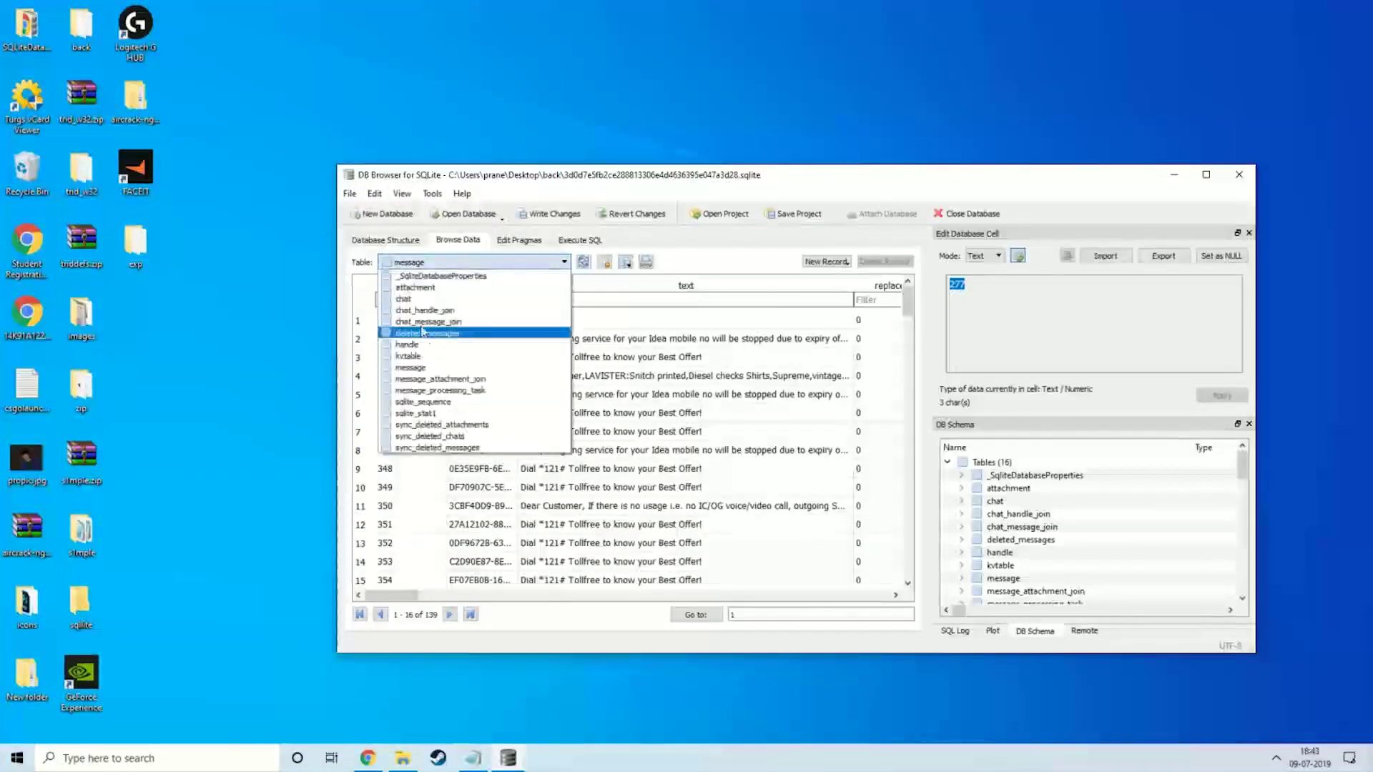
click(411, 368)
scroll(615, 441, down, 4)
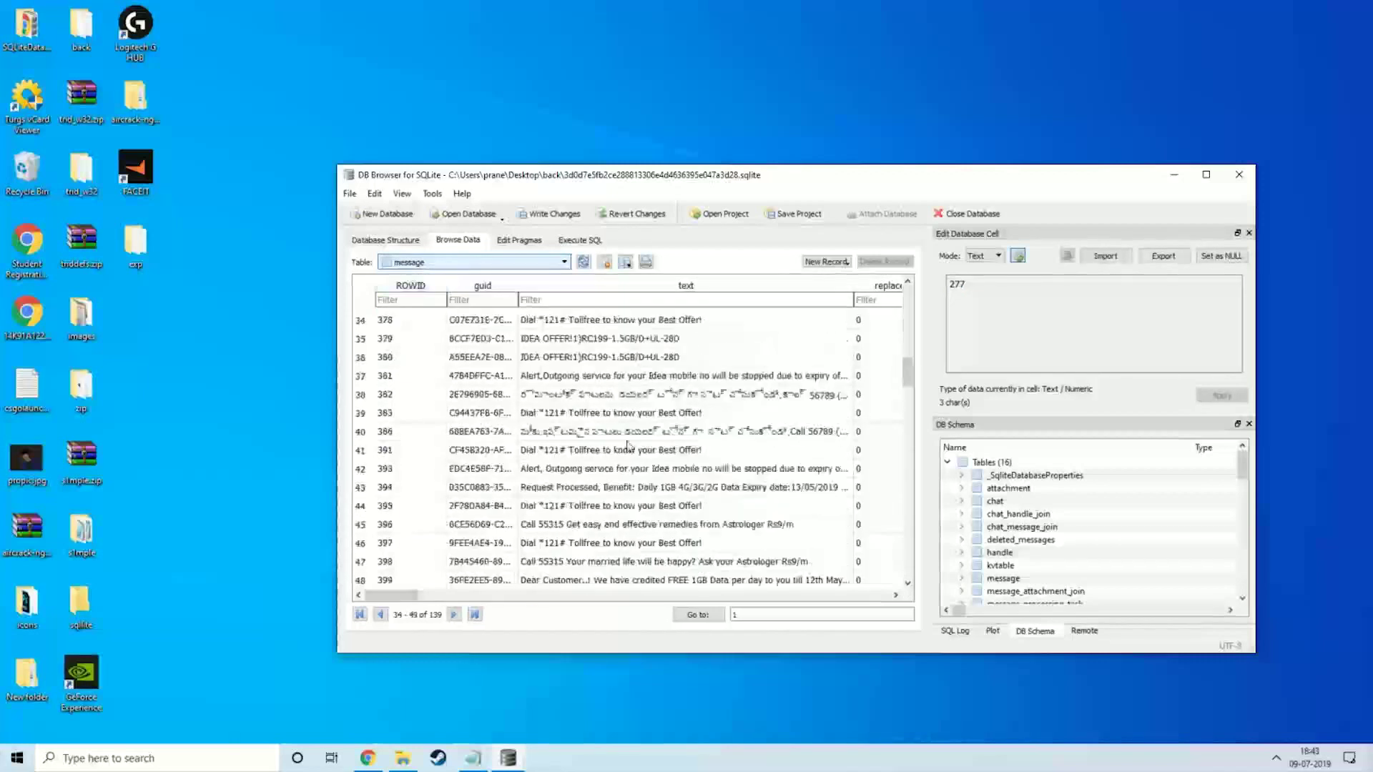
scroll(615, 442, up, 4)
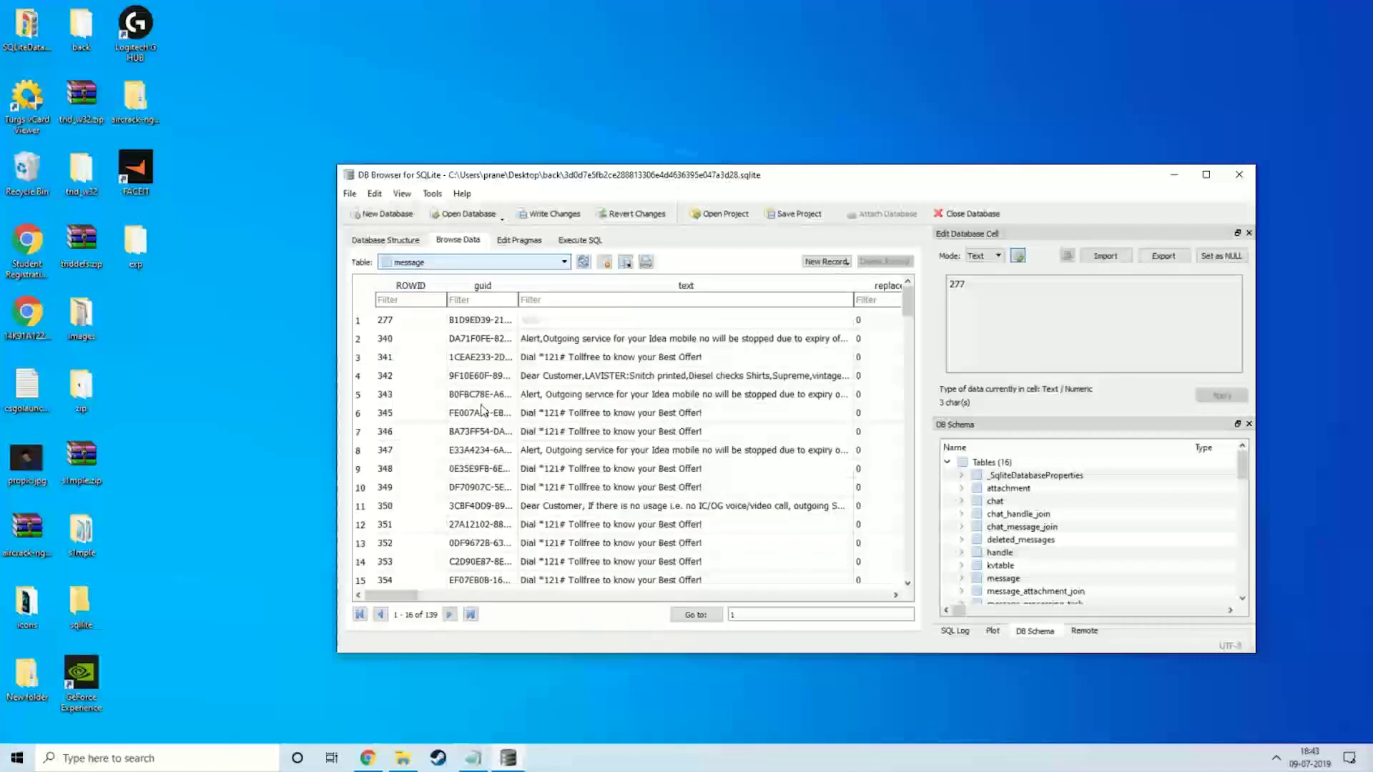
scroll(609, 413, down, 17)
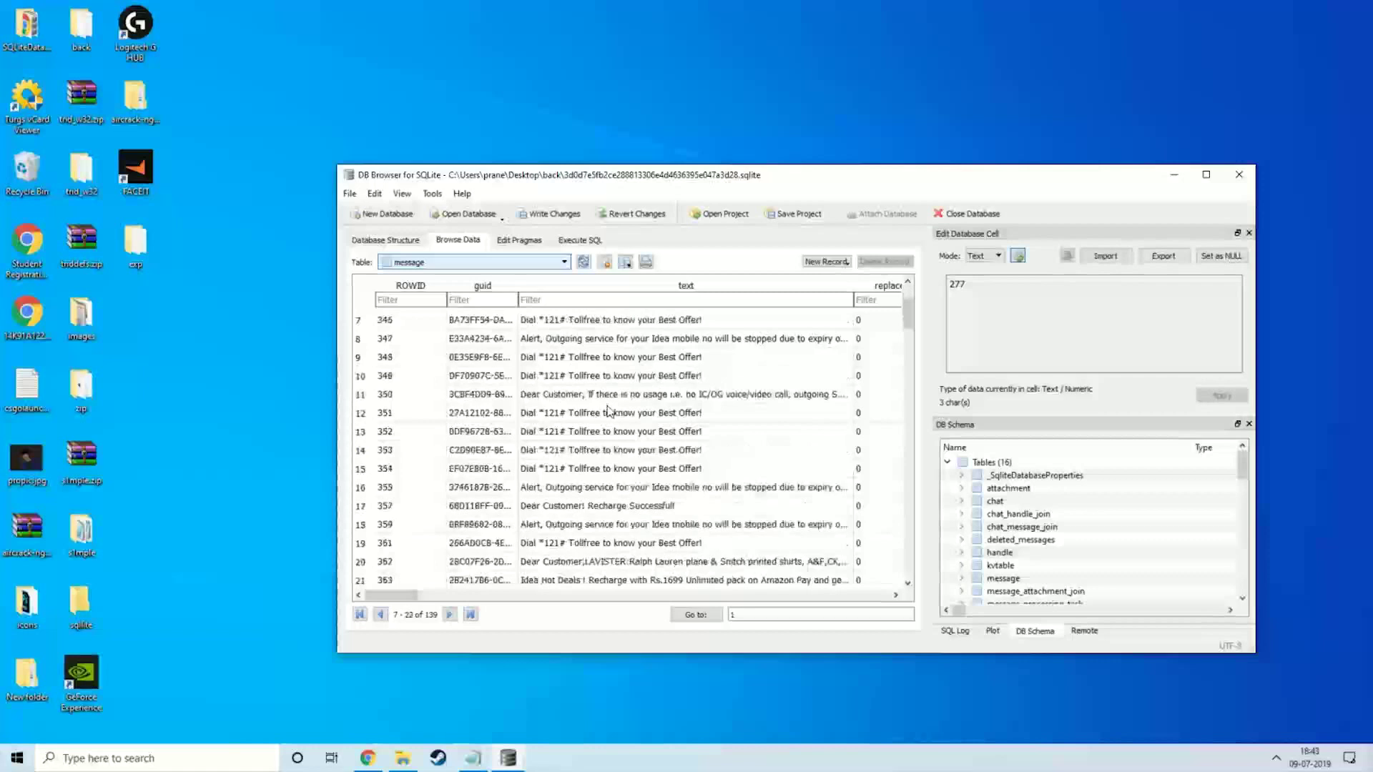
scroll(580, 537, up, 17)
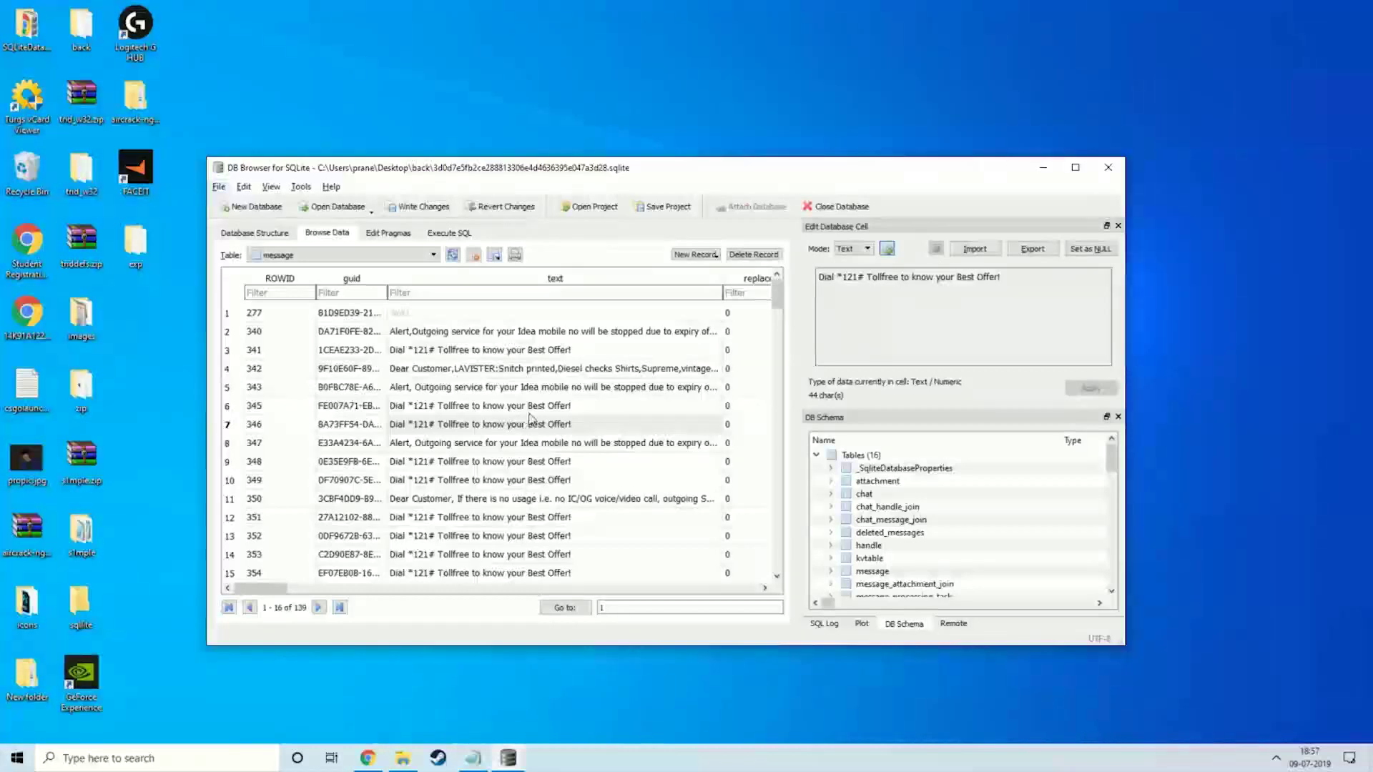
Return Chrome to the iPhone backup database hashes article and clear the earlier selection.
click(368, 757)
click(382, 16)
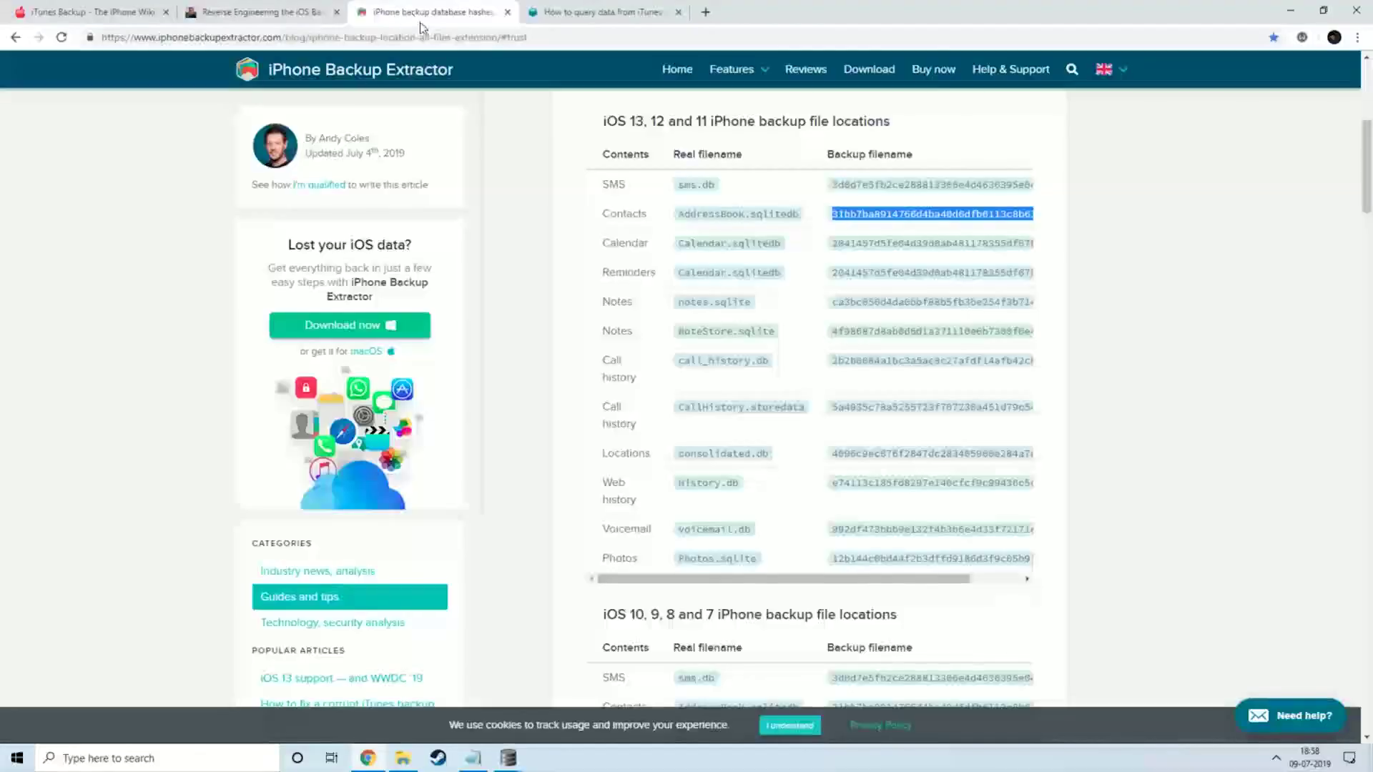
click(622, 241)
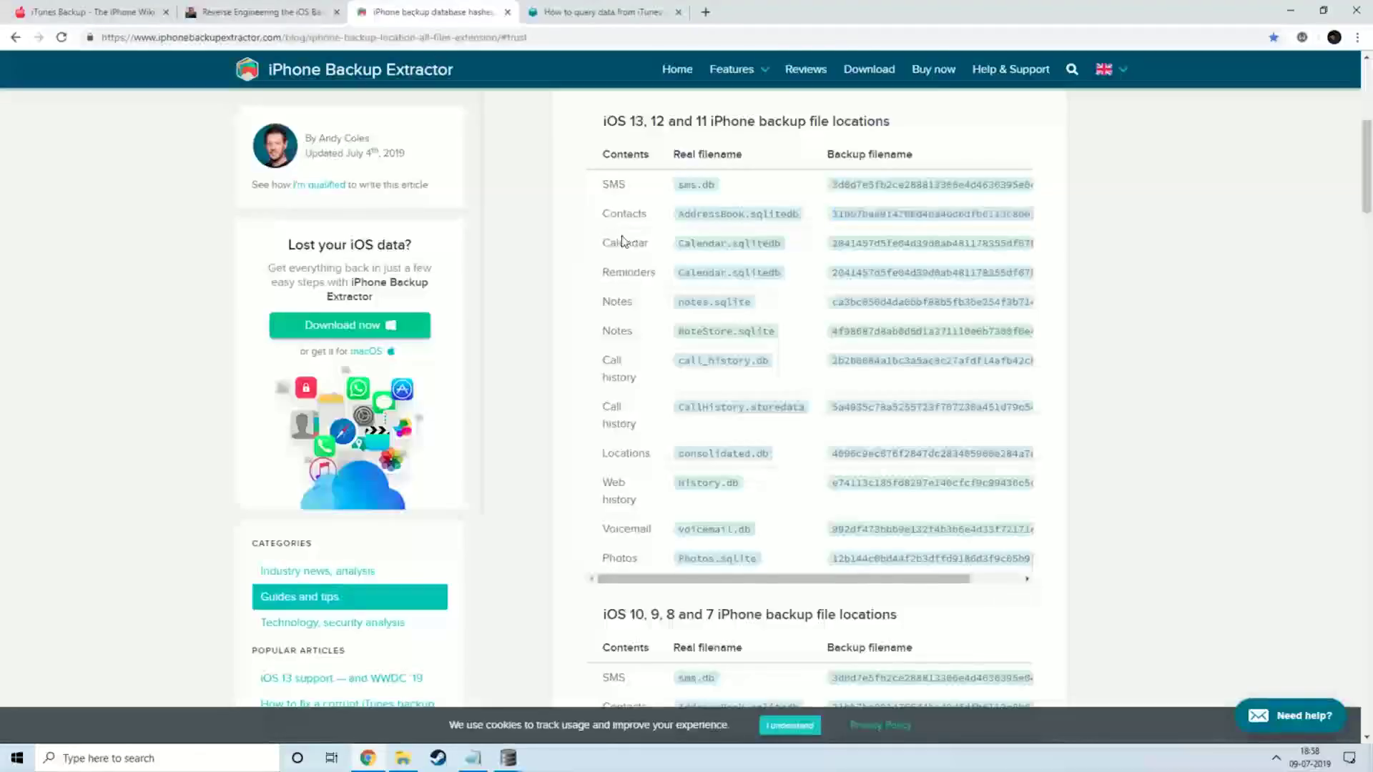
scroll(679, 215, up, 5)
scroll(688, 248, down, 6)
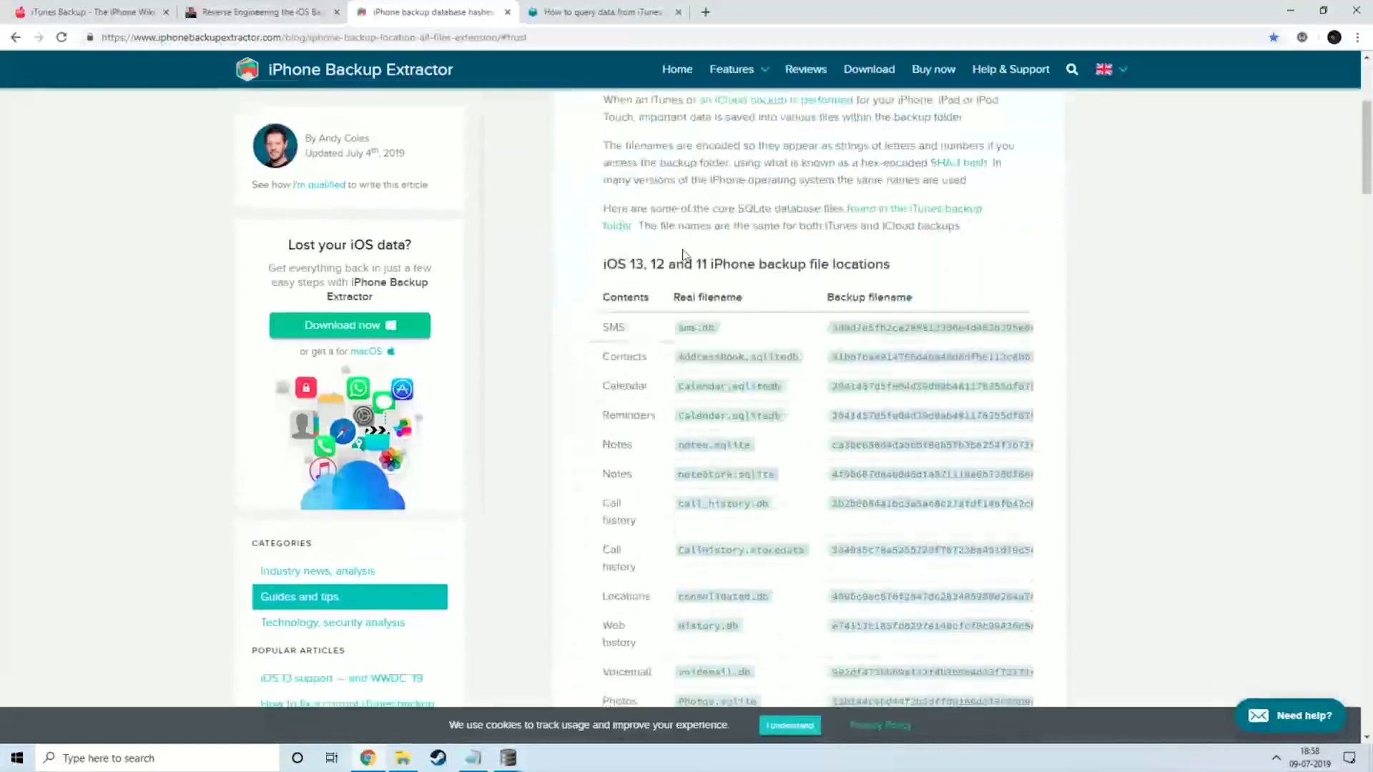
scroll(617, 229, up, 1)
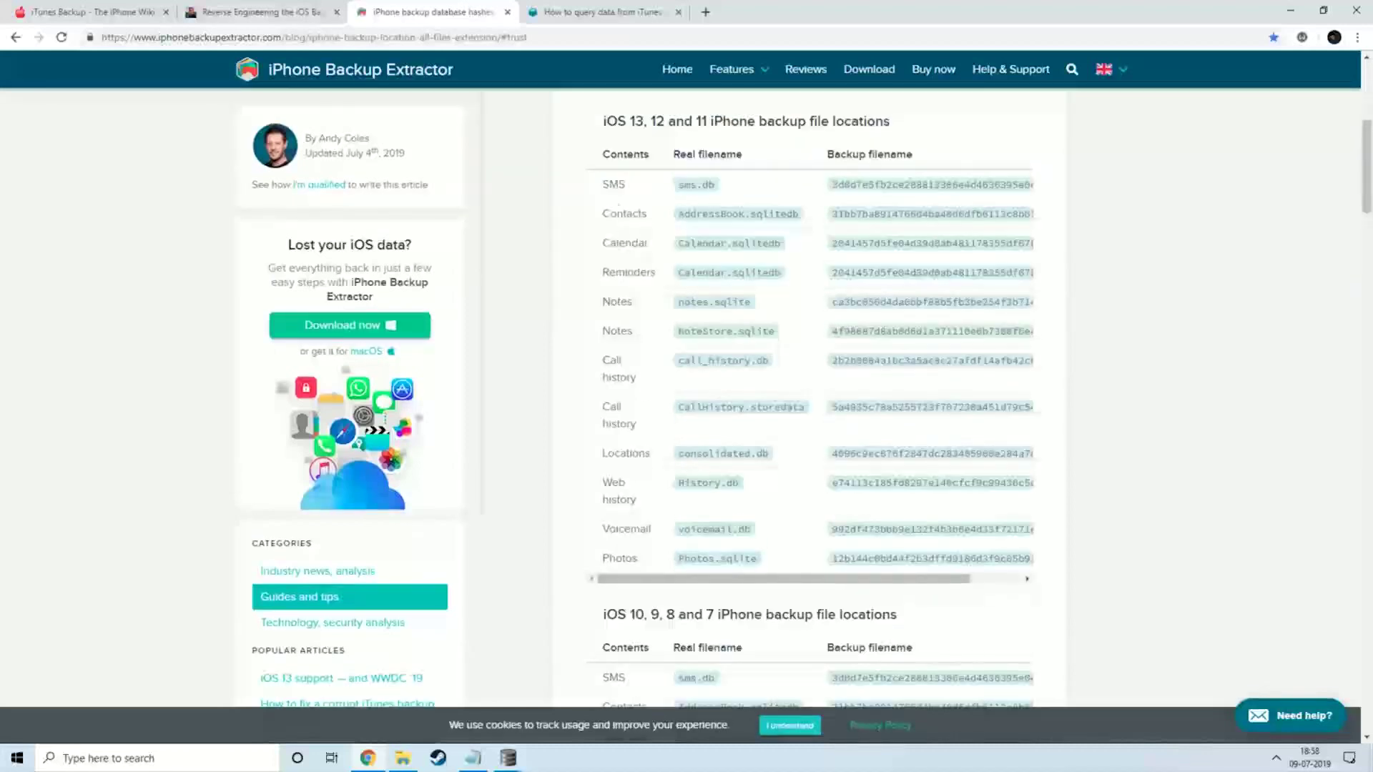
After checking the SMS row's entries, select the Contacts backup file hash and minimise Chrome.
double_click(613, 184)
click(683, 205)
drag(679, 188, 720, 191)
click(799, 183)
drag(871, 184, 955, 185)
click(765, 263)
double_click(930, 214)
key(ctrl+c)
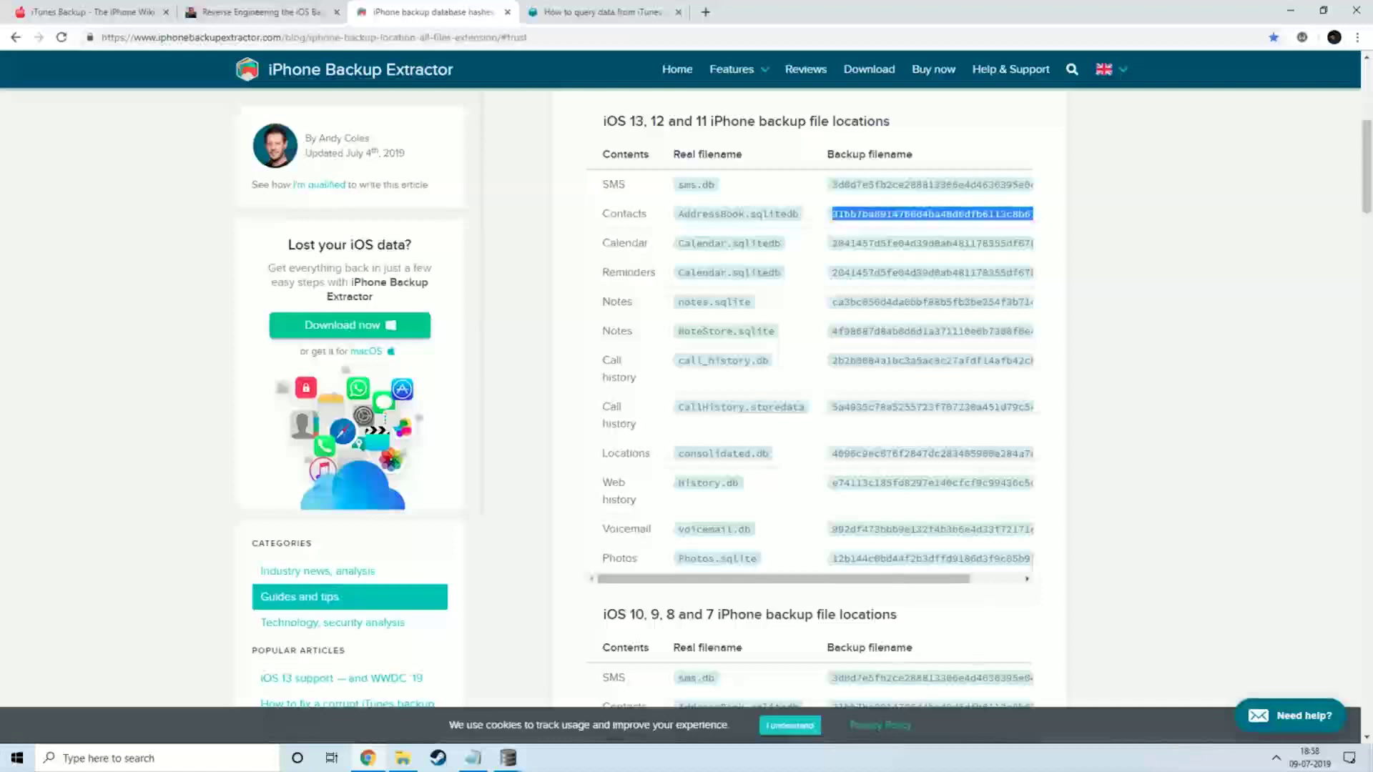
click(1291, 10)
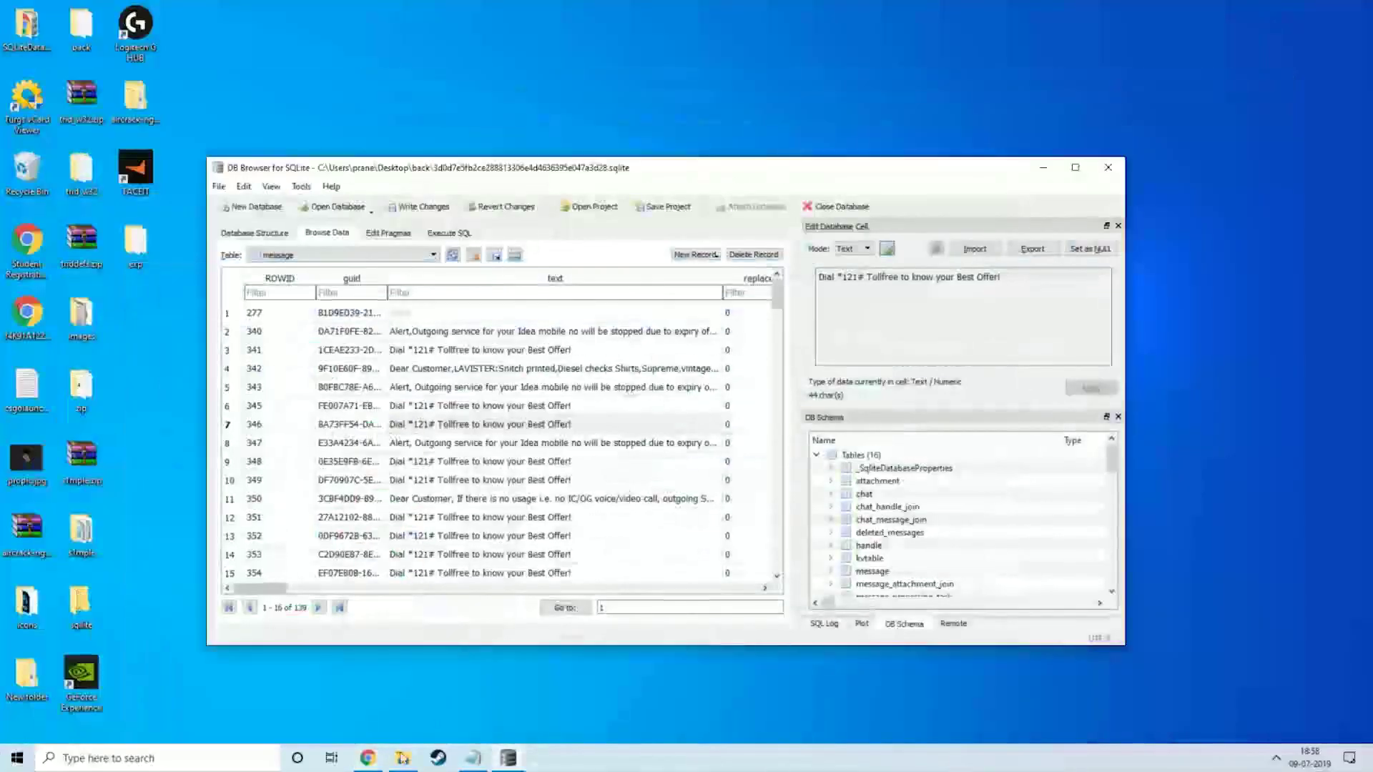
Close the SMS database in DB Browser without saving changes.
click(403, 758)
click(940, 89)
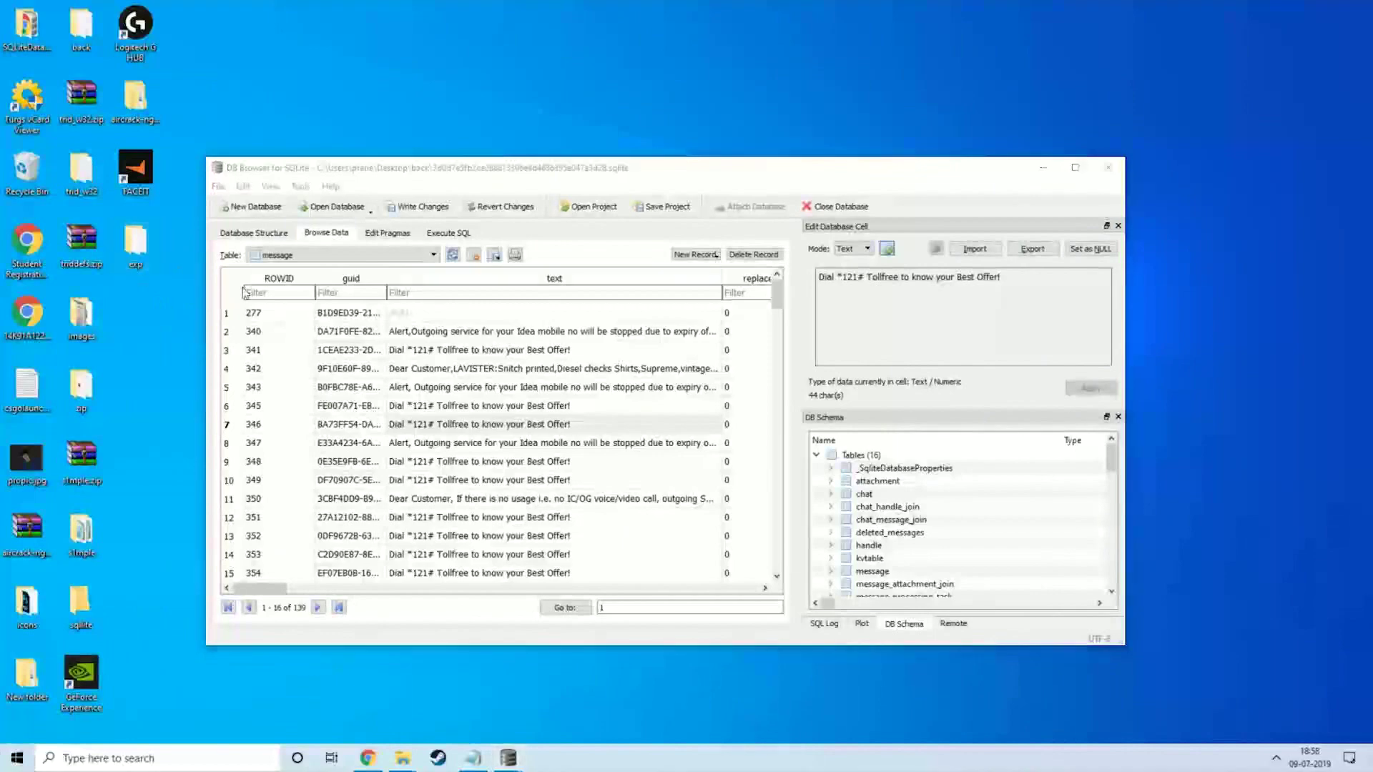
key(alt+Tab)
click(1291, 10)
click(1120, 162)
click(771, 390)
Find the pasted Contacts hash in the exp folder and rename 31bb7ba8914766d4ba40d6dfb6113c8b614be442 to end in .sqlite.
mouse_move(402, 758)
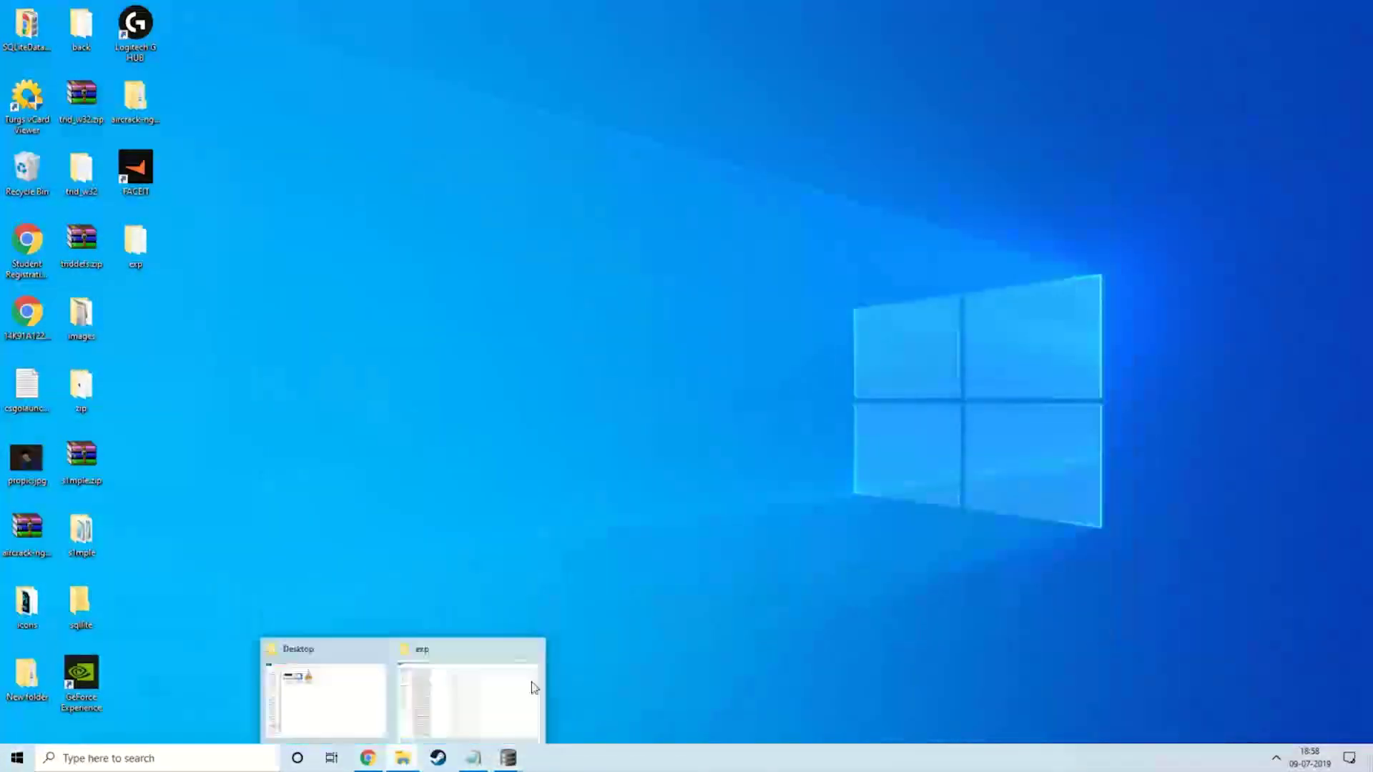
click(535, 689)
click(1248, 45)
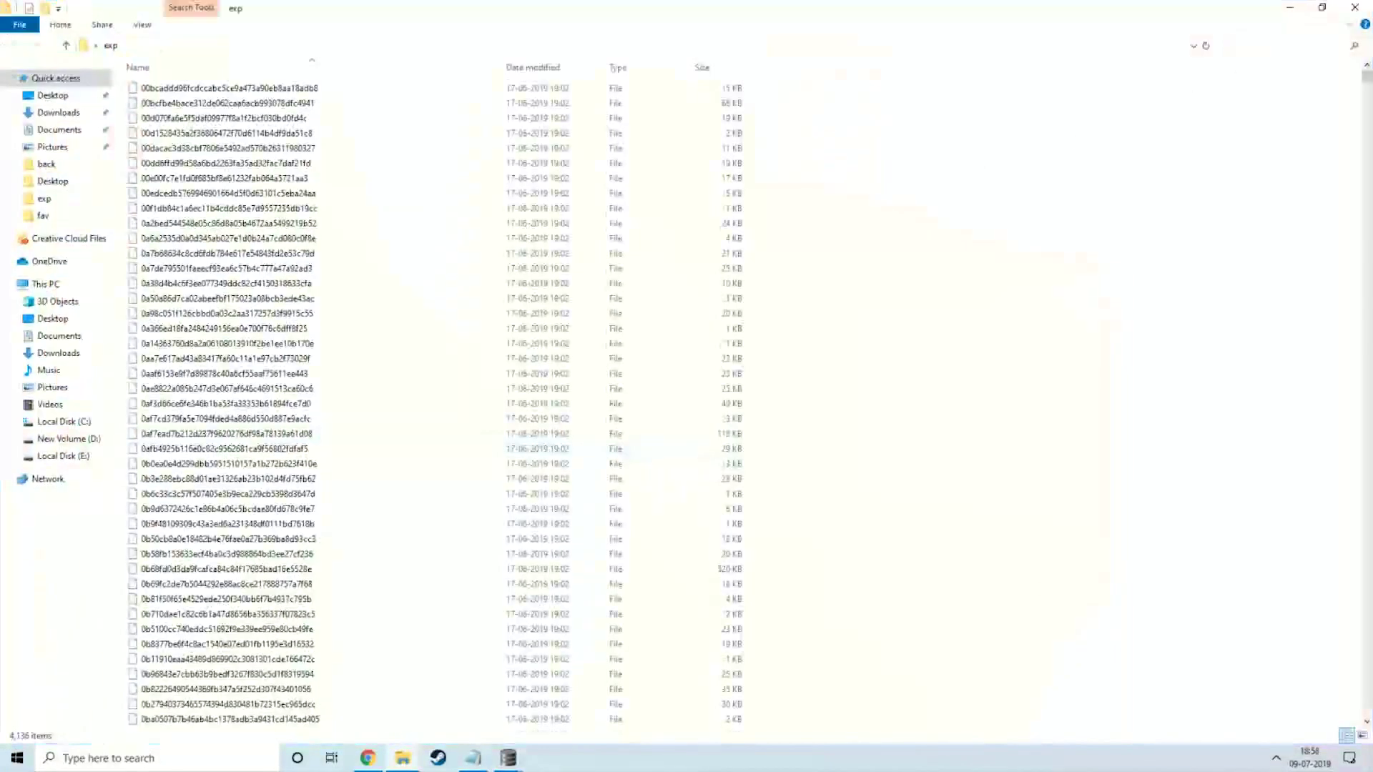
key(ctrl+v)
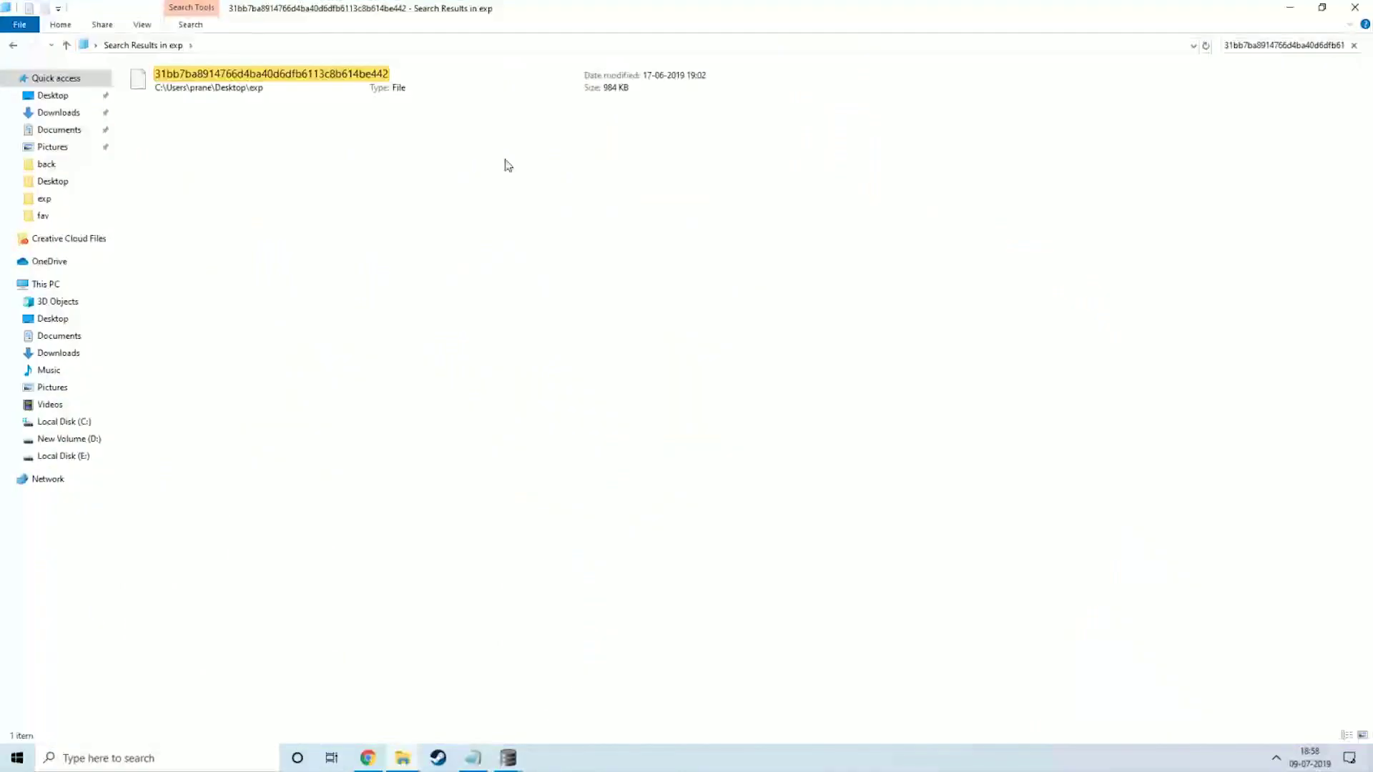
click(399, 112)
key(F2)
key(End)
text(.sqlite)
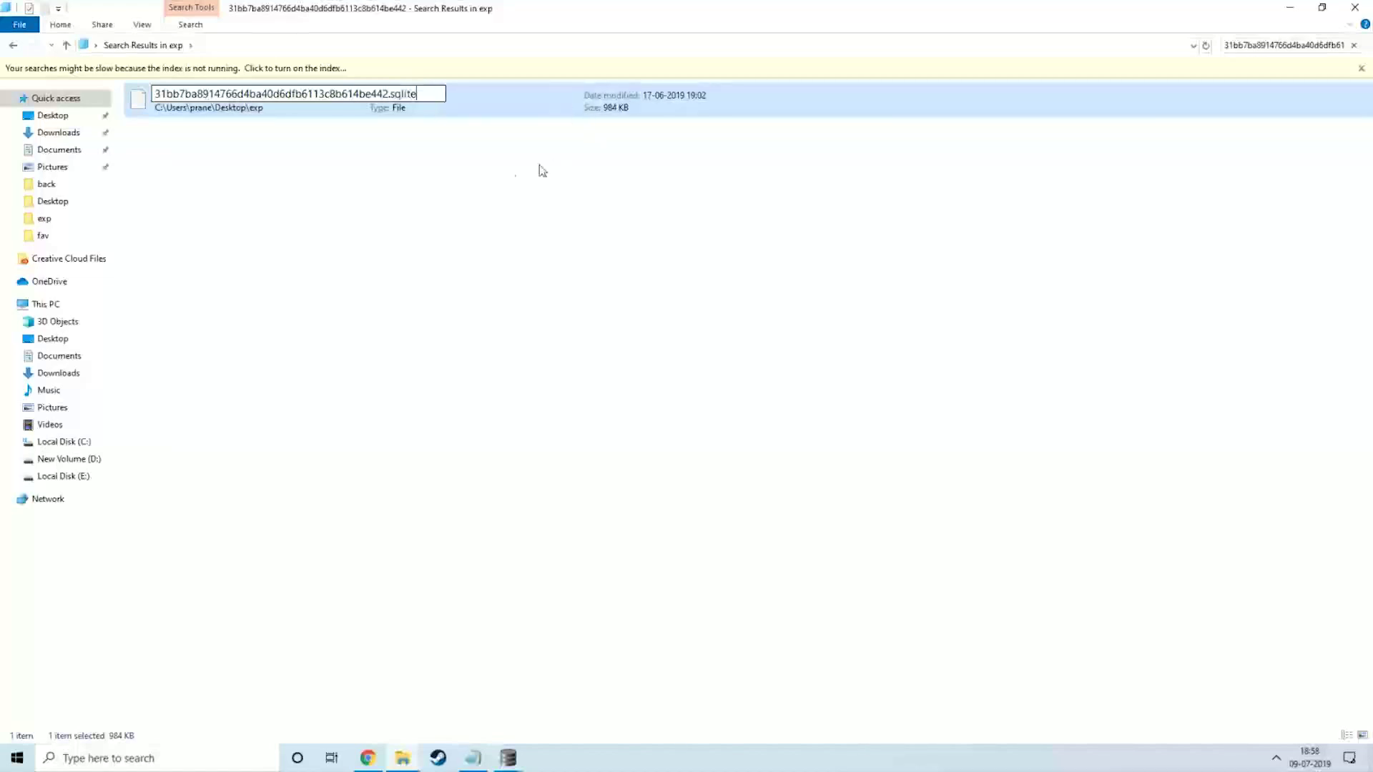
key(Return)
Open the renamed contacts .sqlite file in Execute SQL and copy the three-line contact query from the article.
click(341, 102)
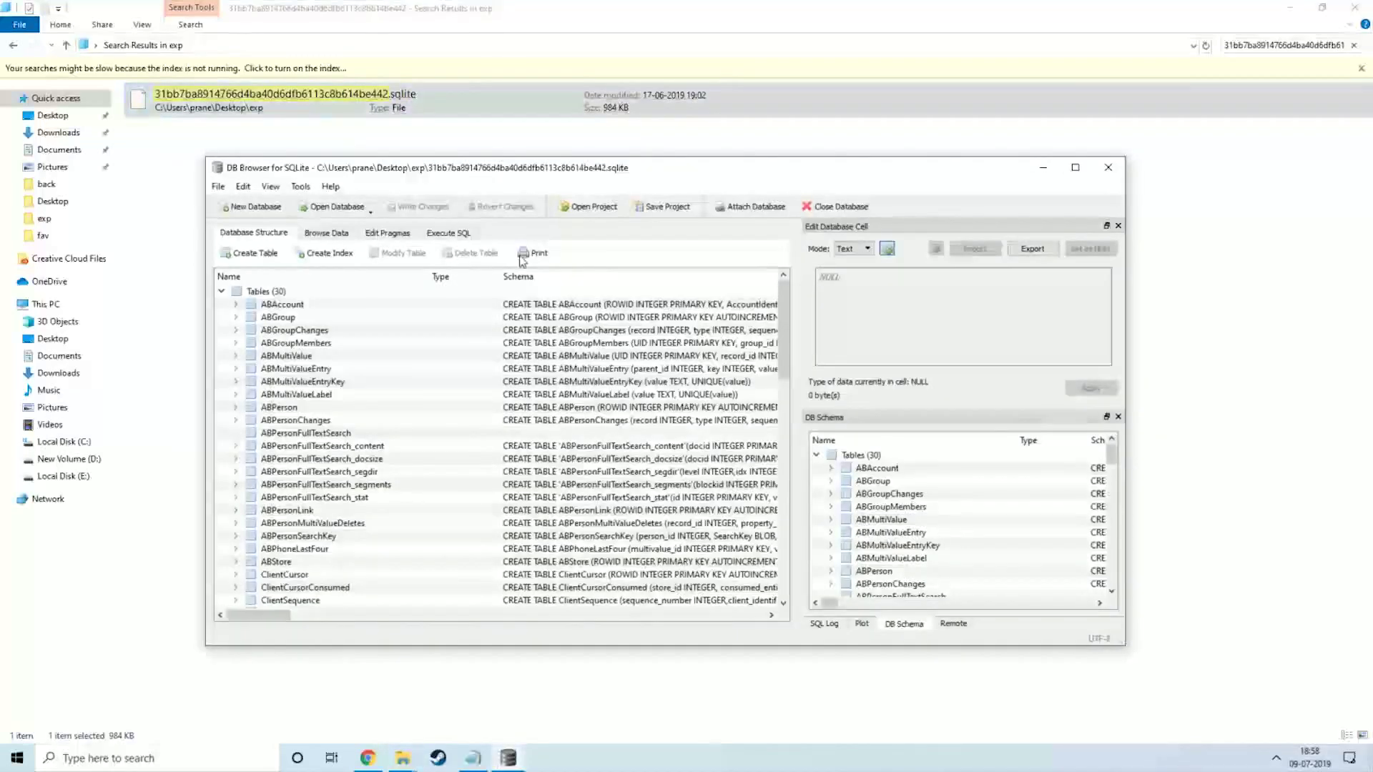
click(440, 236)
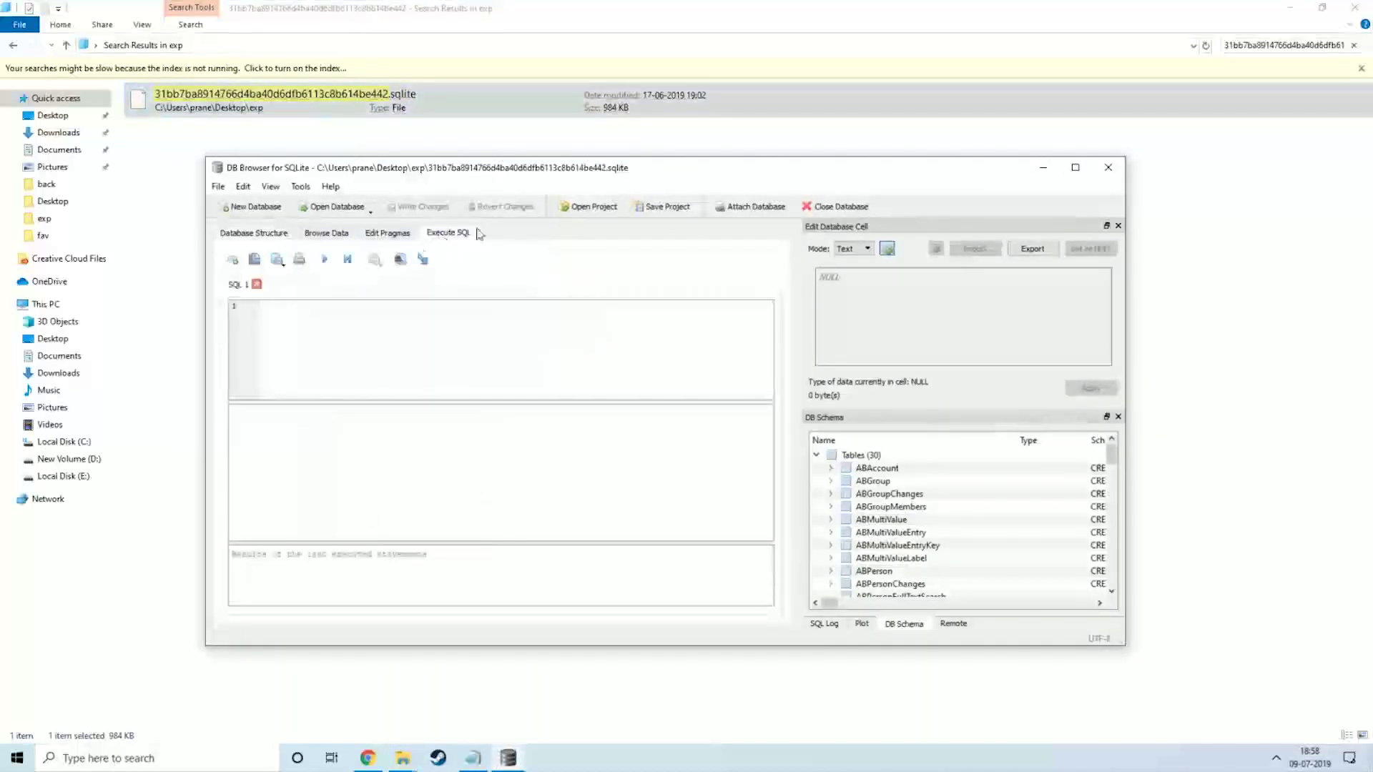
drag(671, 175, 922, 156)
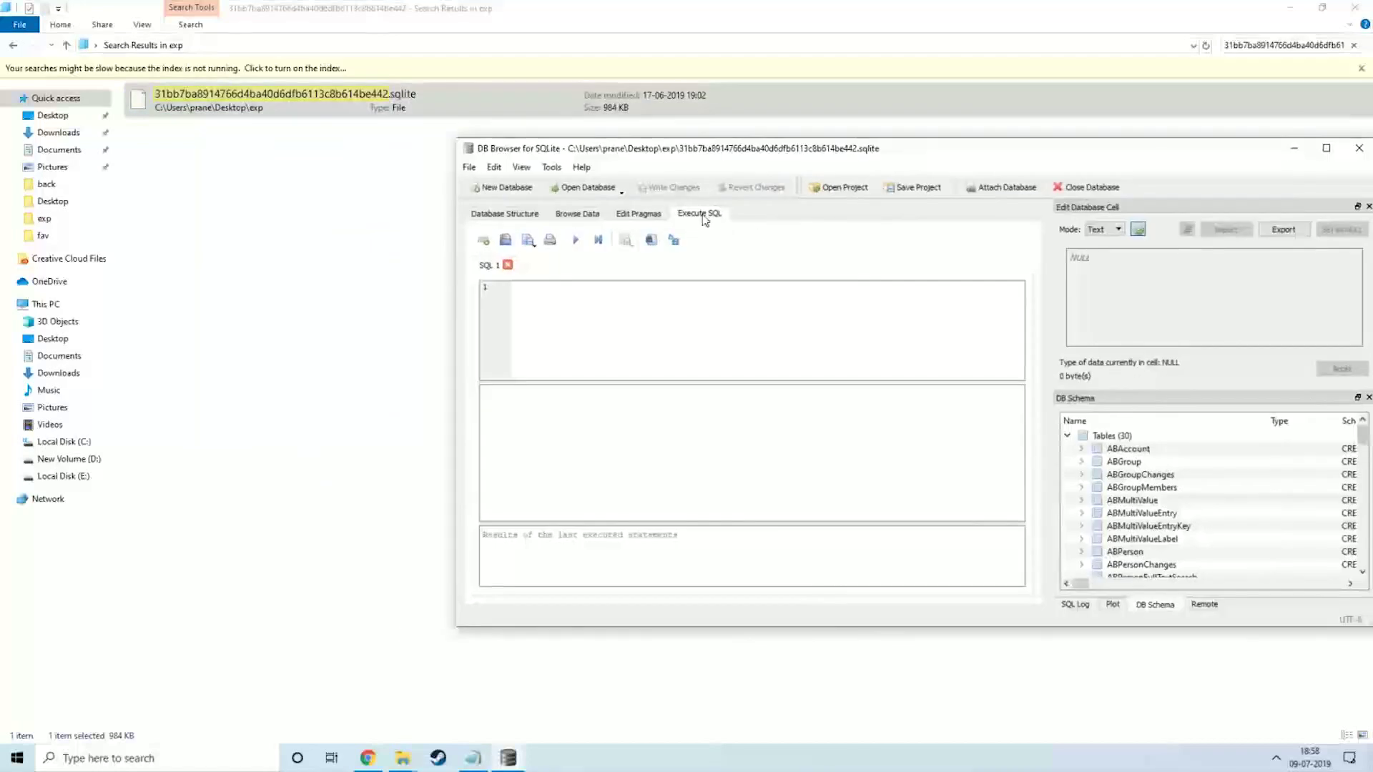
click(368, 758)
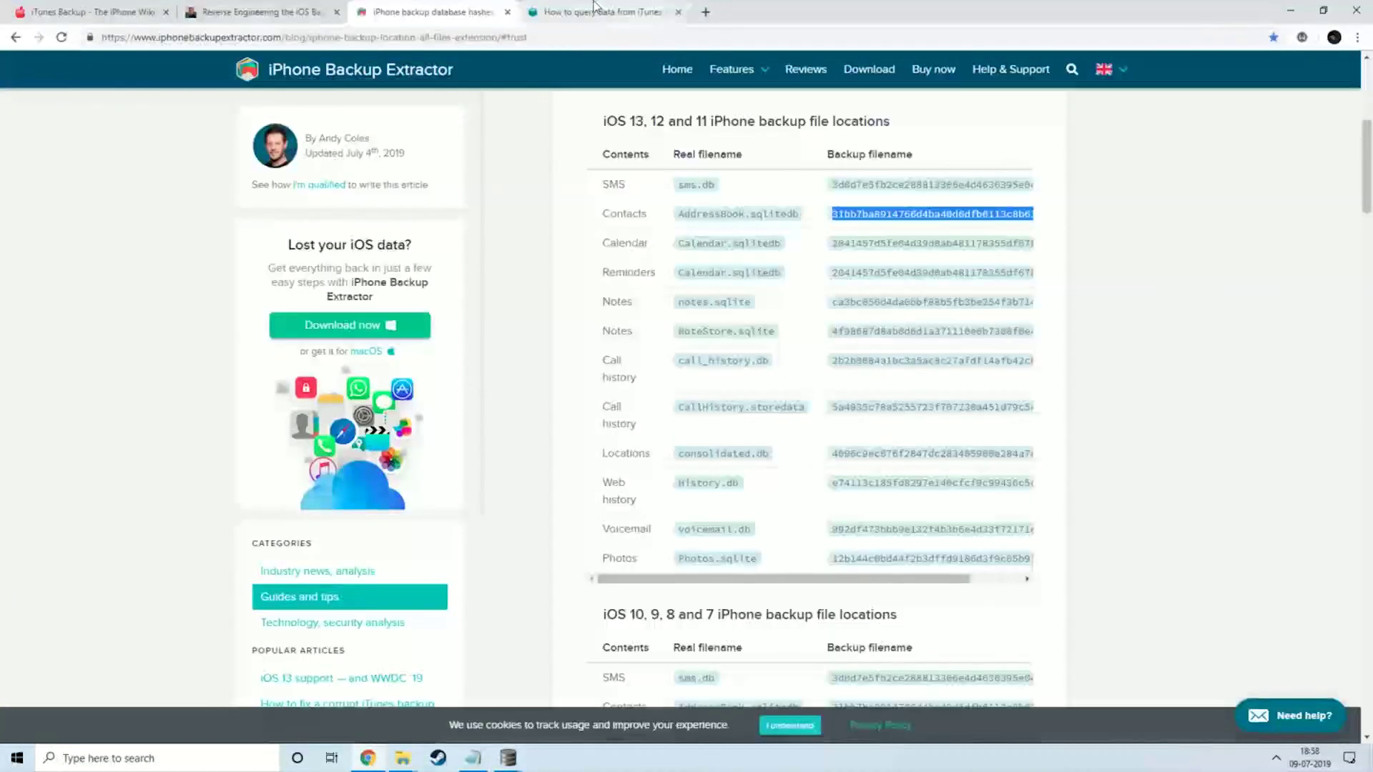
key(ctrl+Tab)
scroll(909, 412, down, 1)
click(645, 389)
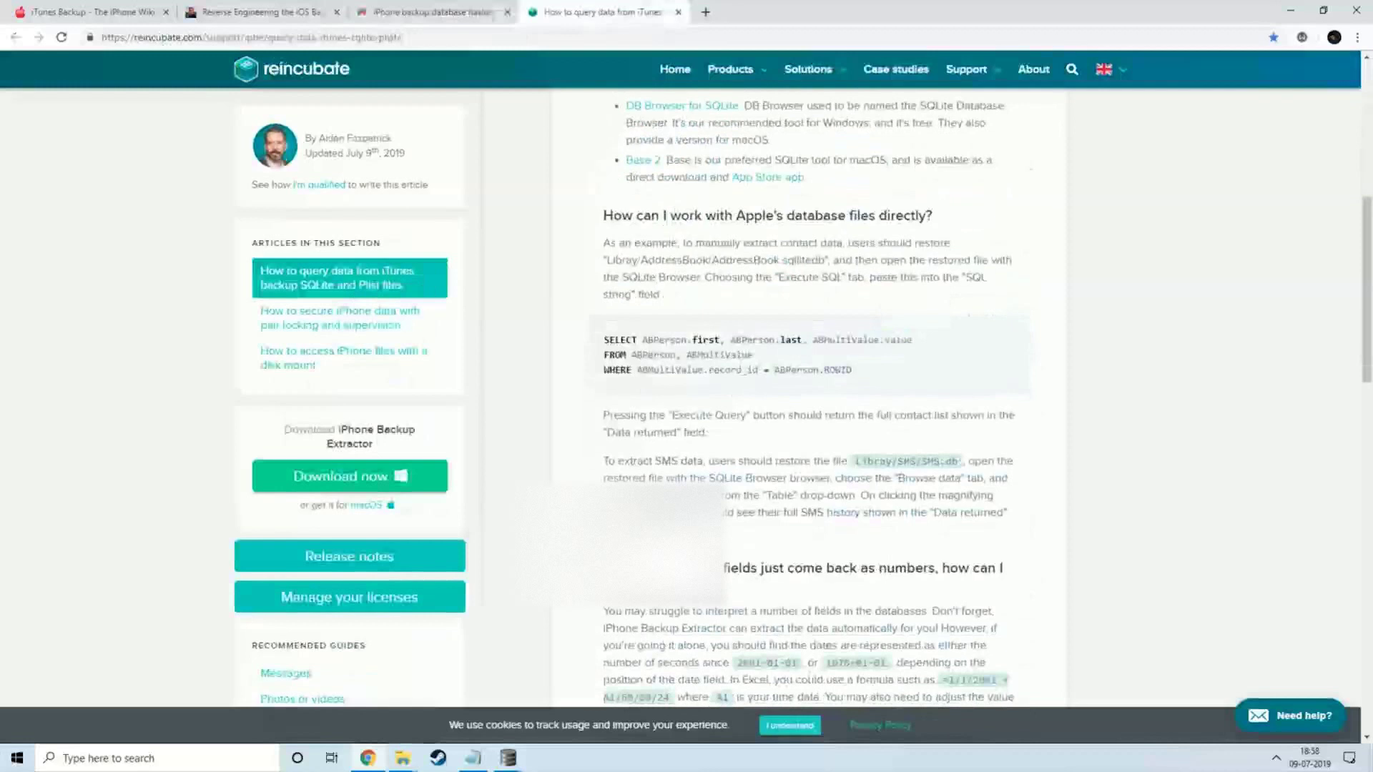
drag(604, 340, 848, 370)
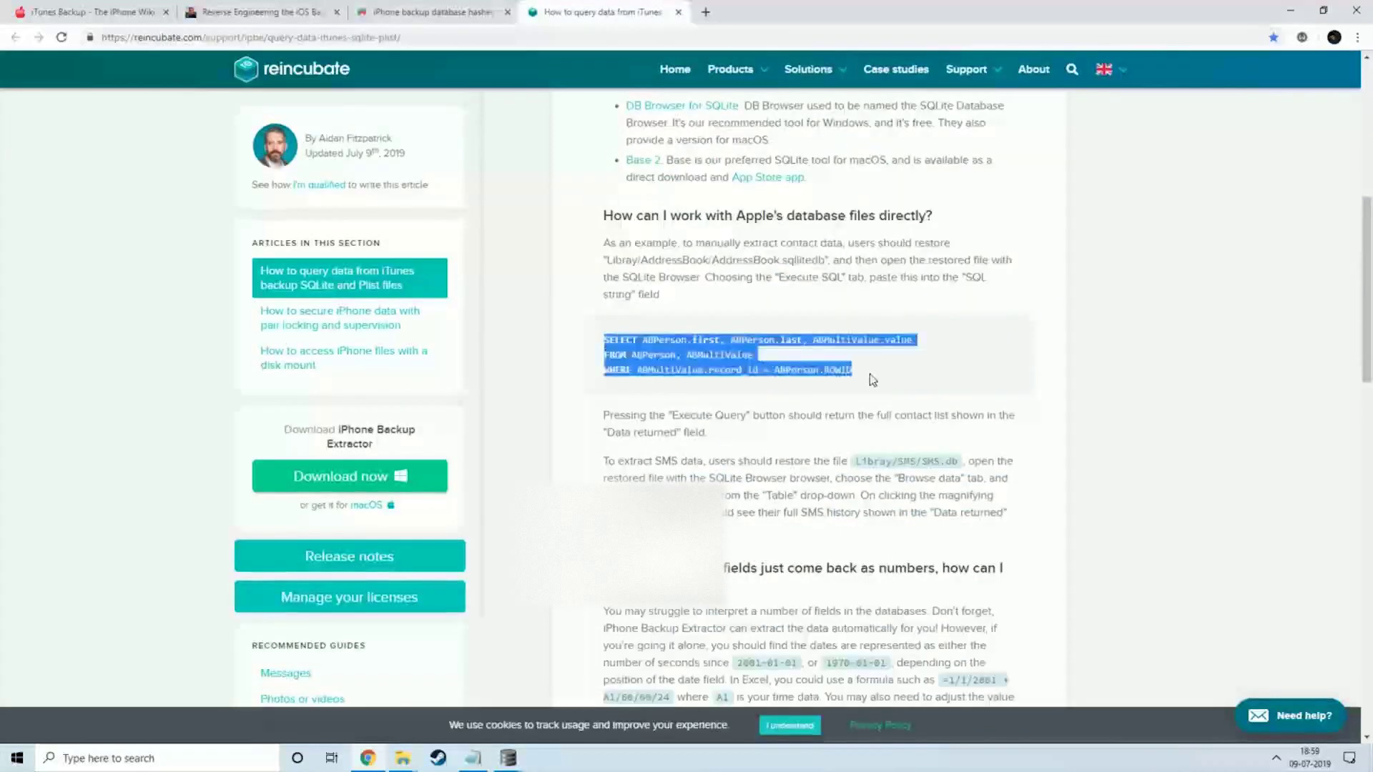
Paste the contact query into SQL 1 and run it, returning 110 rows of first and last names.
click(508, 758)
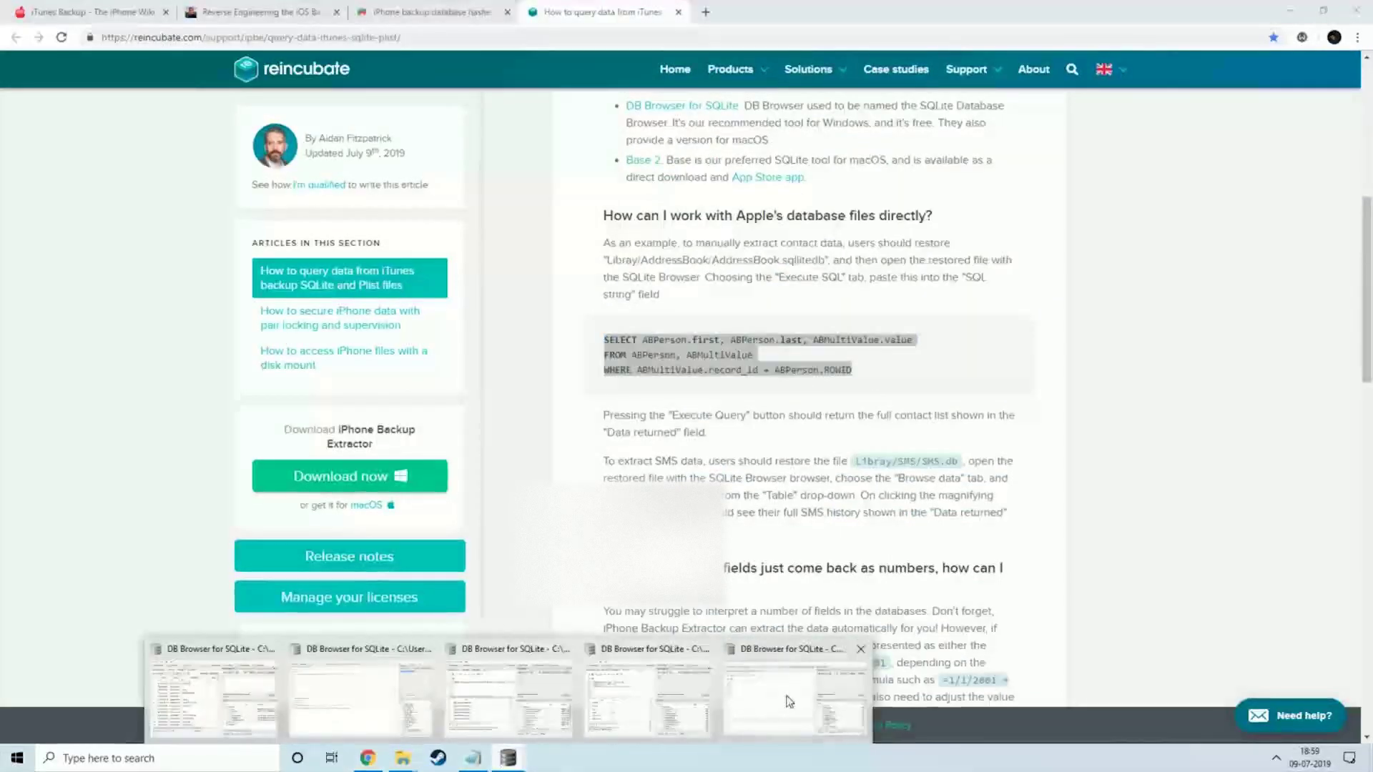
mouse_move(789, 702)
mouse_move(632, 701)
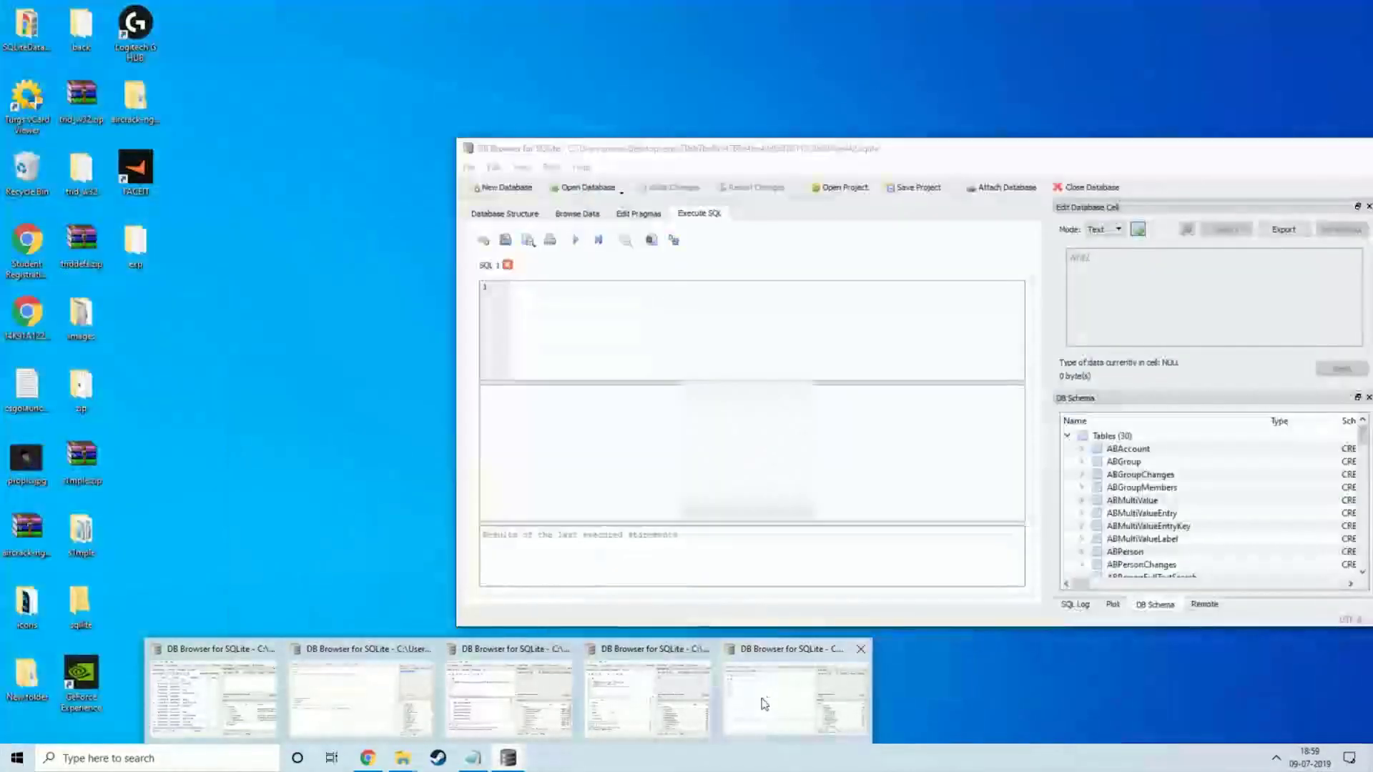
click(763, 701)
text(SELECT ABPerson.first, ABPerson.last, ABMultiValue.value FROM ABPerson, ABMultiValue WHERE ABMultiValue.record_id = ABPerson.ROWID)
click(575, 240)
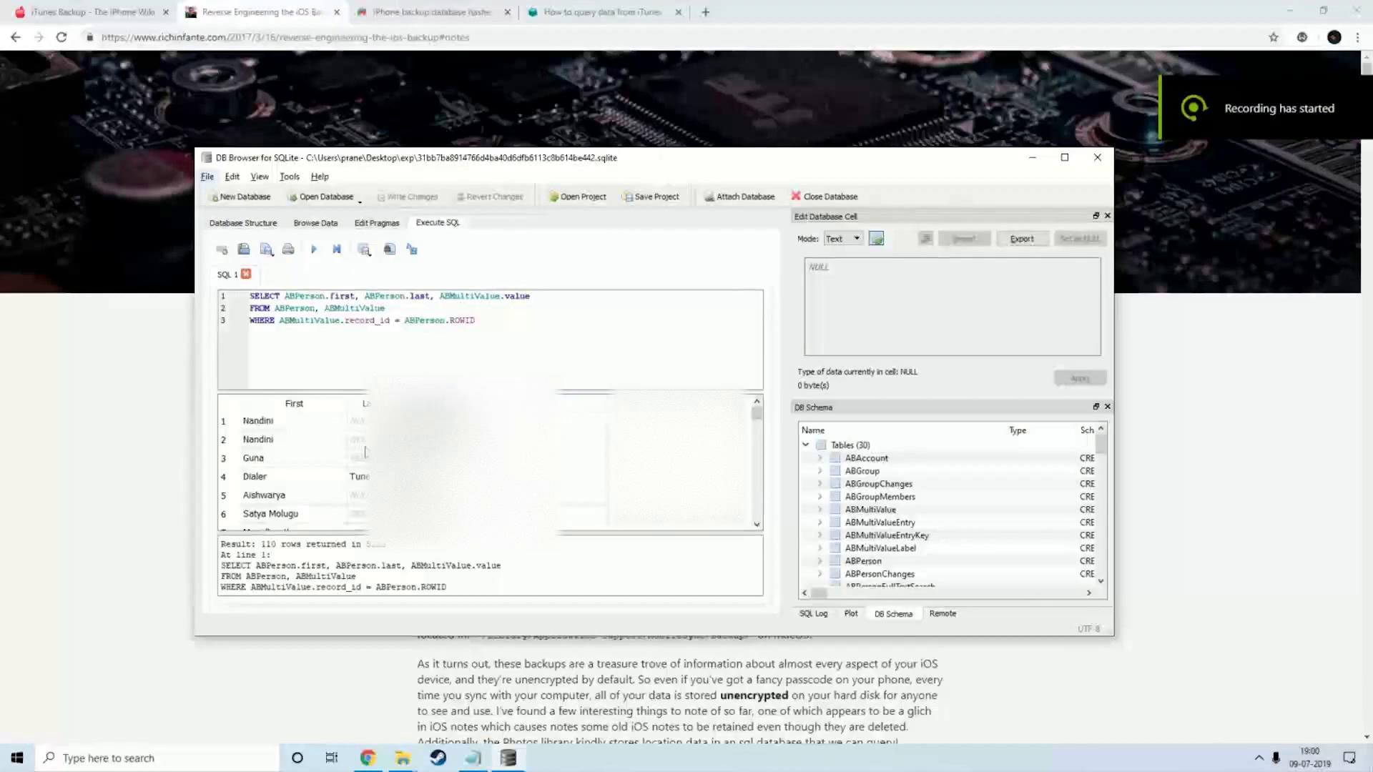
click(392, 105)
Look over the iPhone backup database hashes article, clearing the Contacts hash selection.
scroll(393, 128, down, 6)
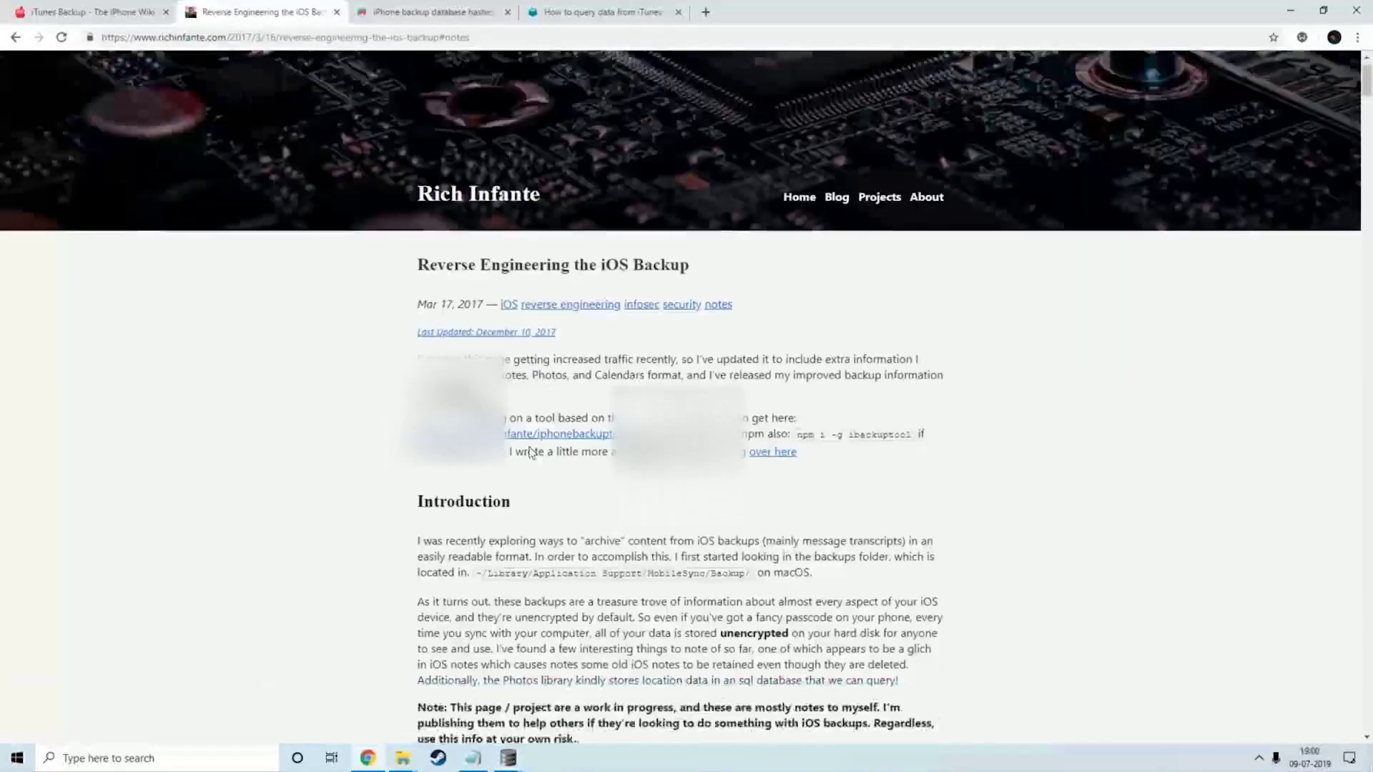
click(429, 11)
click(570, 356)
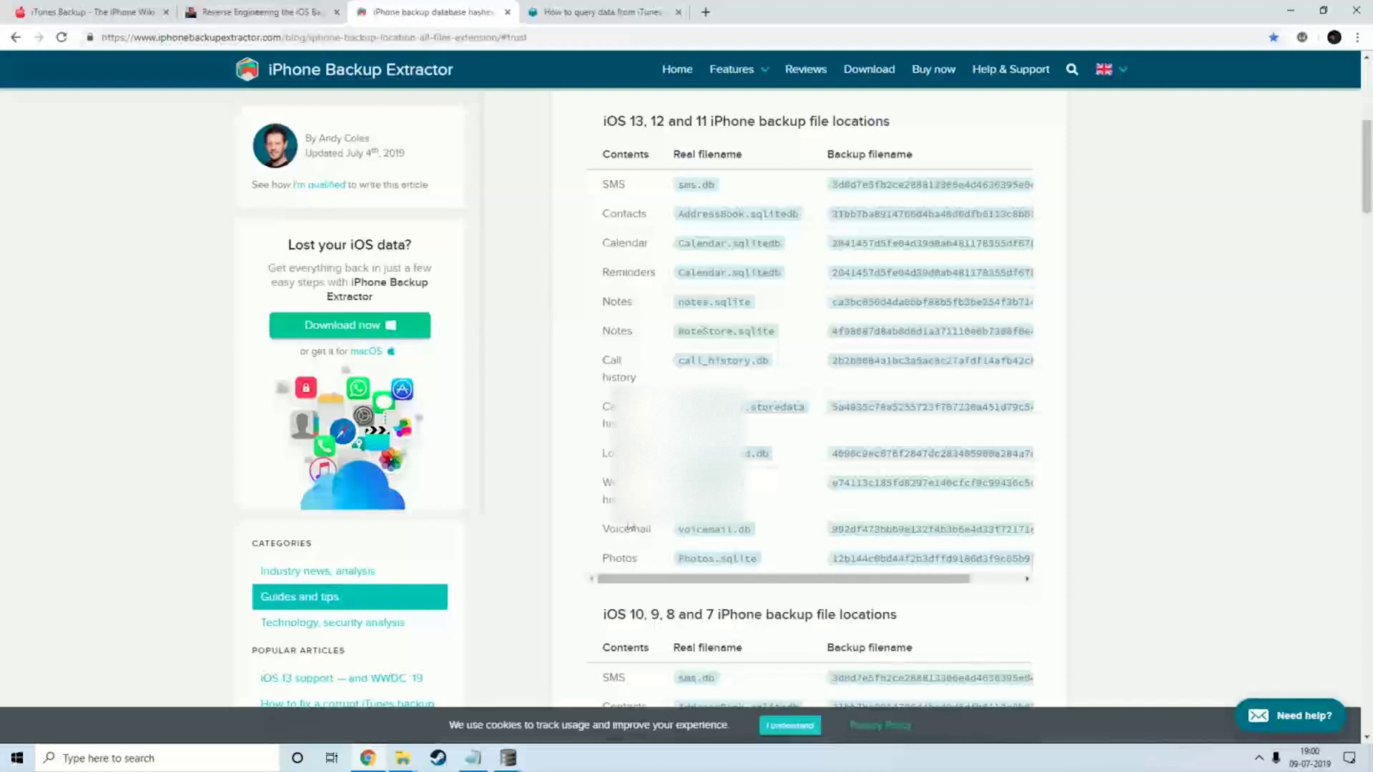
scroll(628, 527, down, 3)
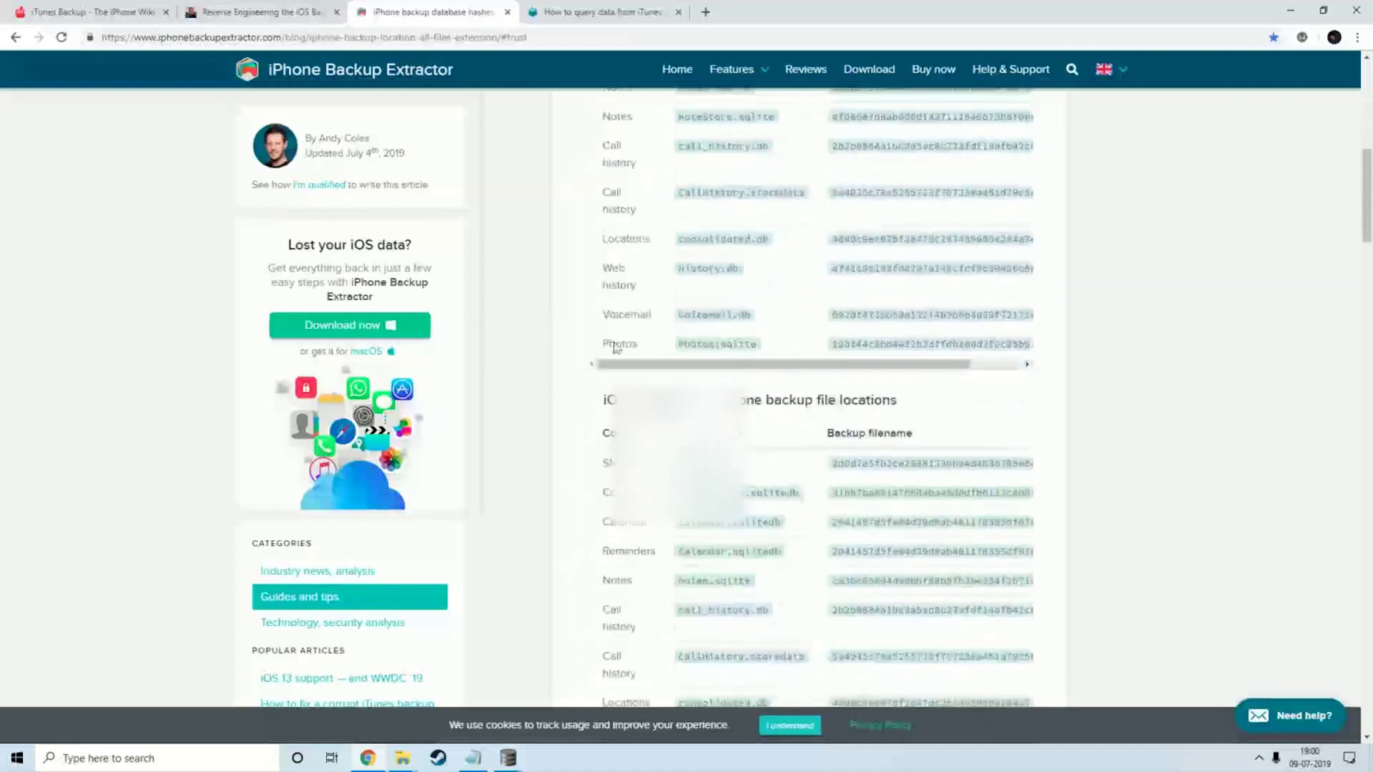
scroll(641, 351, up, 1)
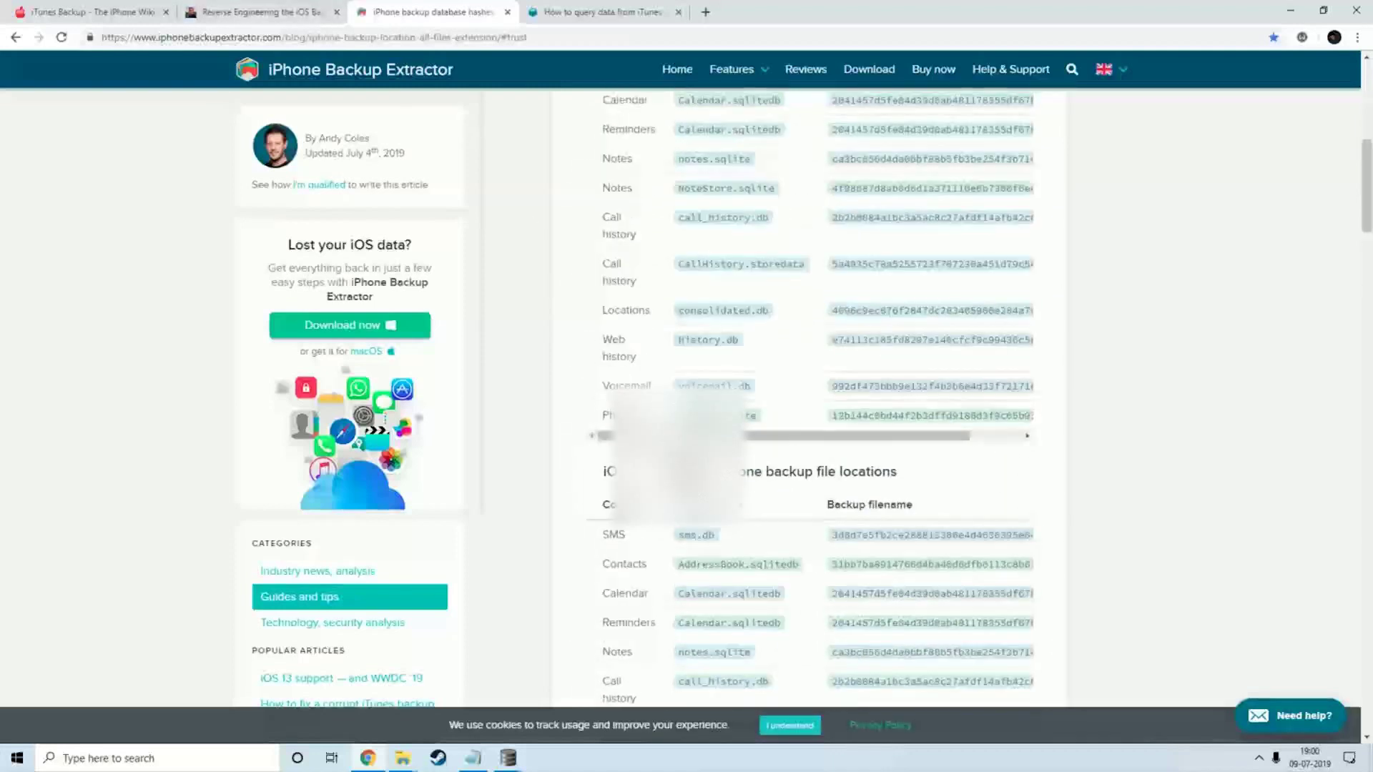
Jump to the Web History section of the Reverse Engineering article and select its database hash.
click(286, 12)
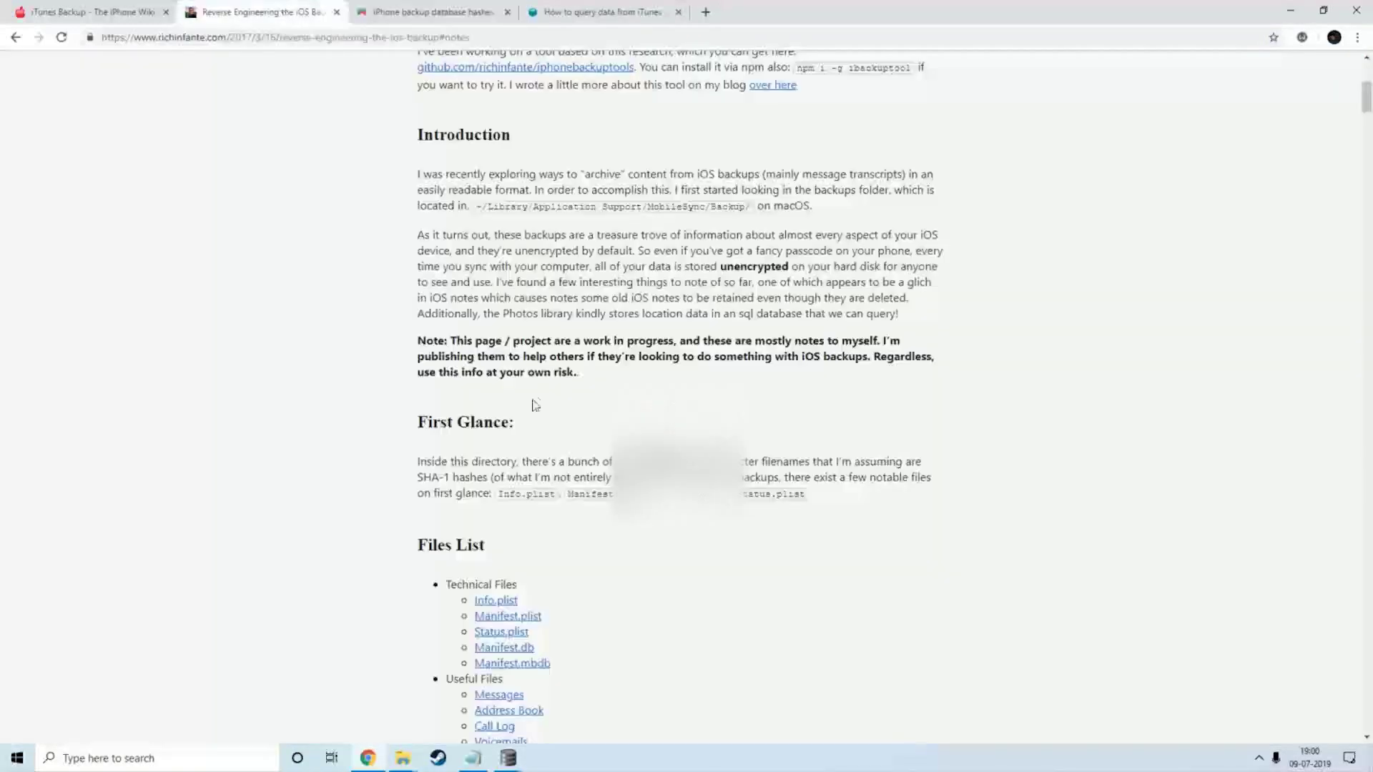
scroll(503, 454, down, 7)
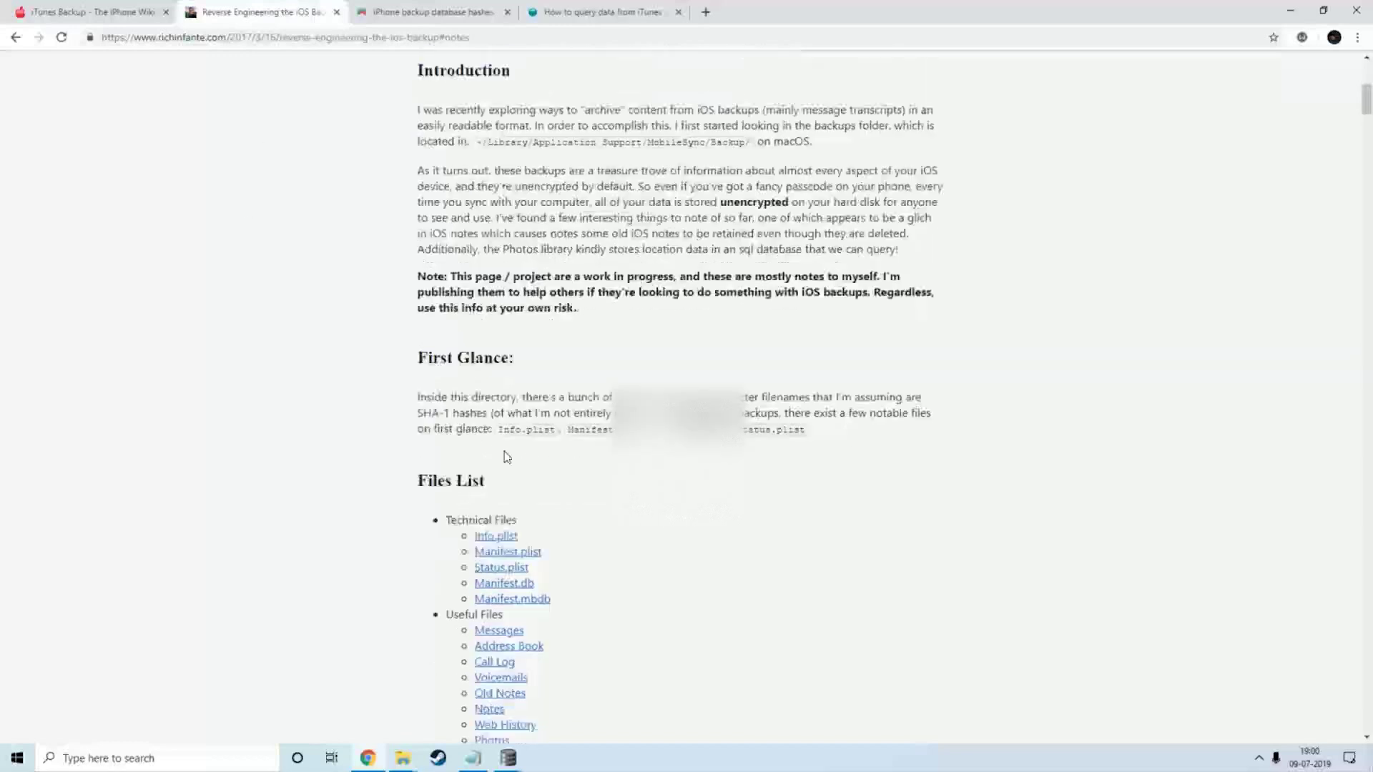
click(505, 299)
scroll(603, 461, down, 7)
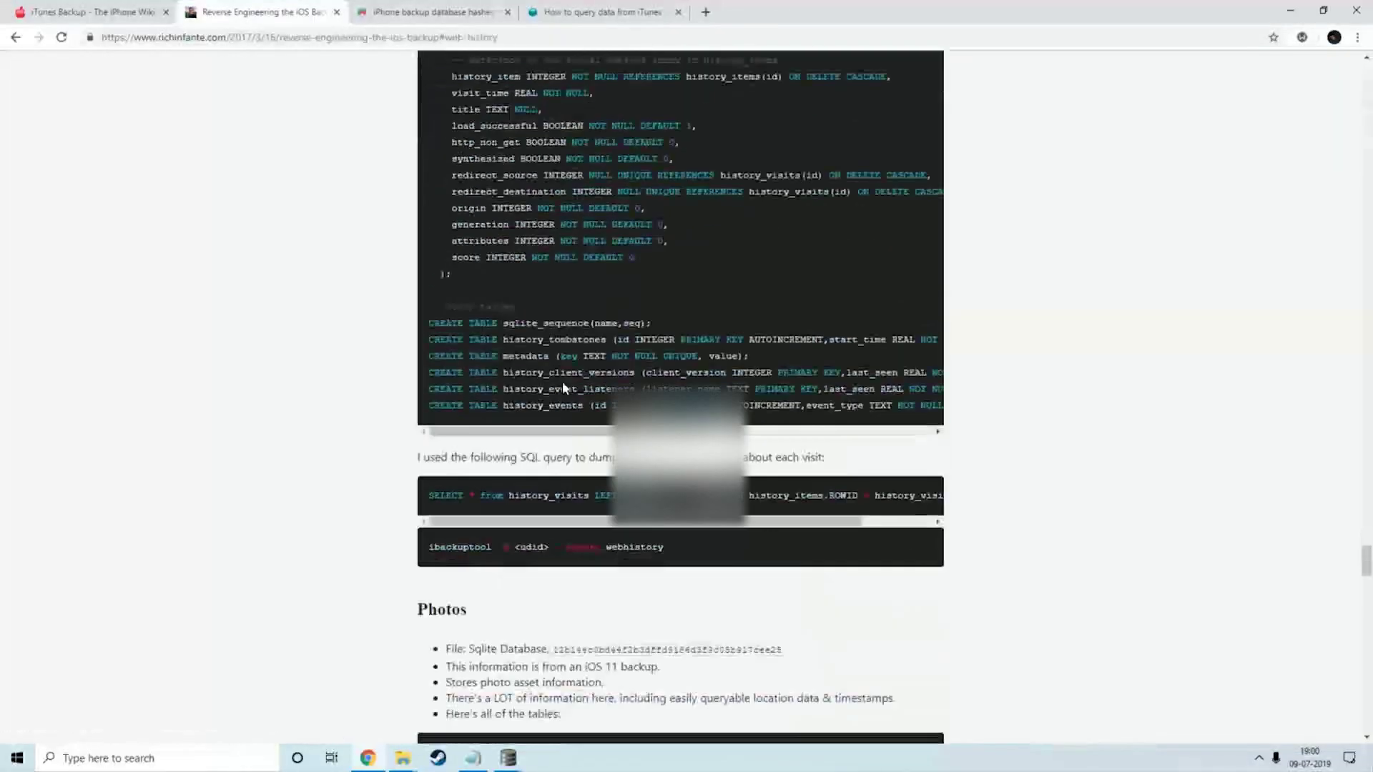
scroll(383, 337, up, 10)
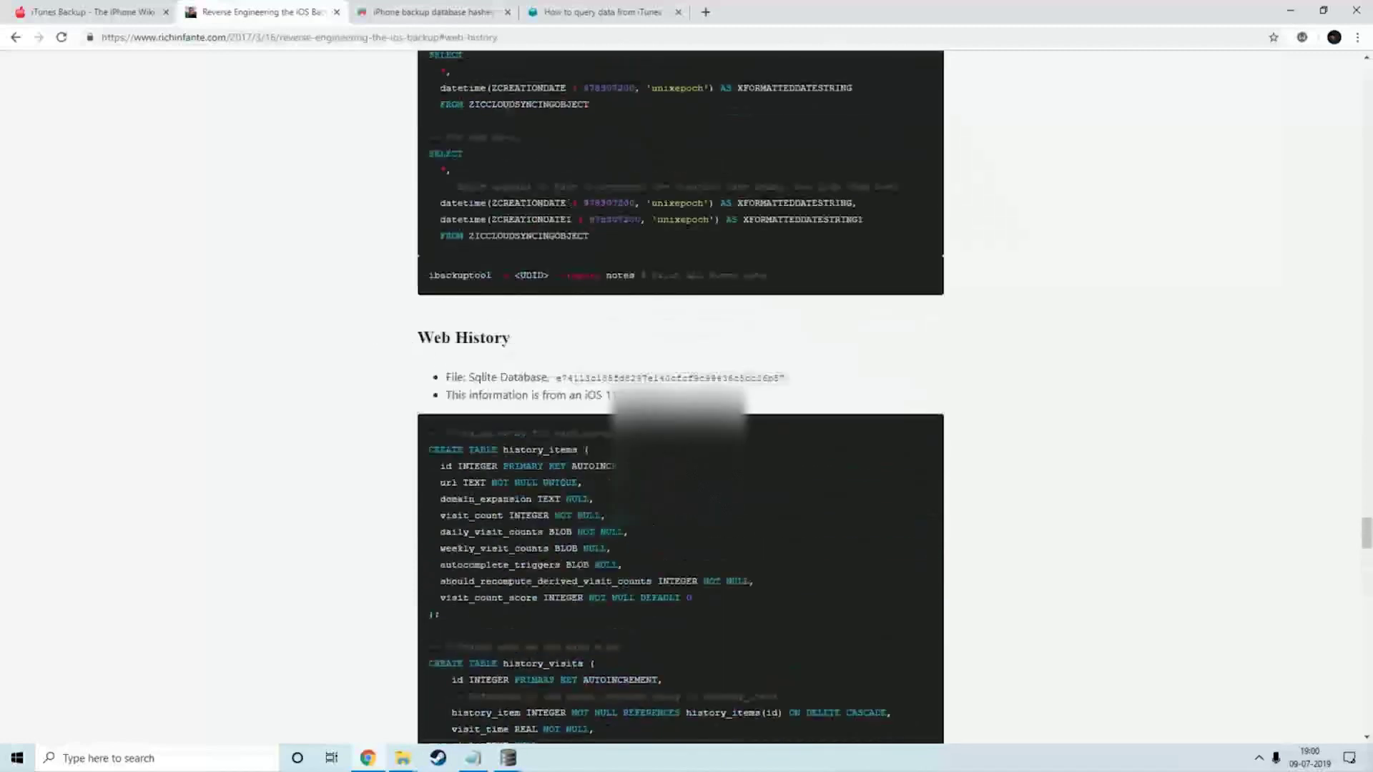
double_click(670, 377)
key(ctrl+c)
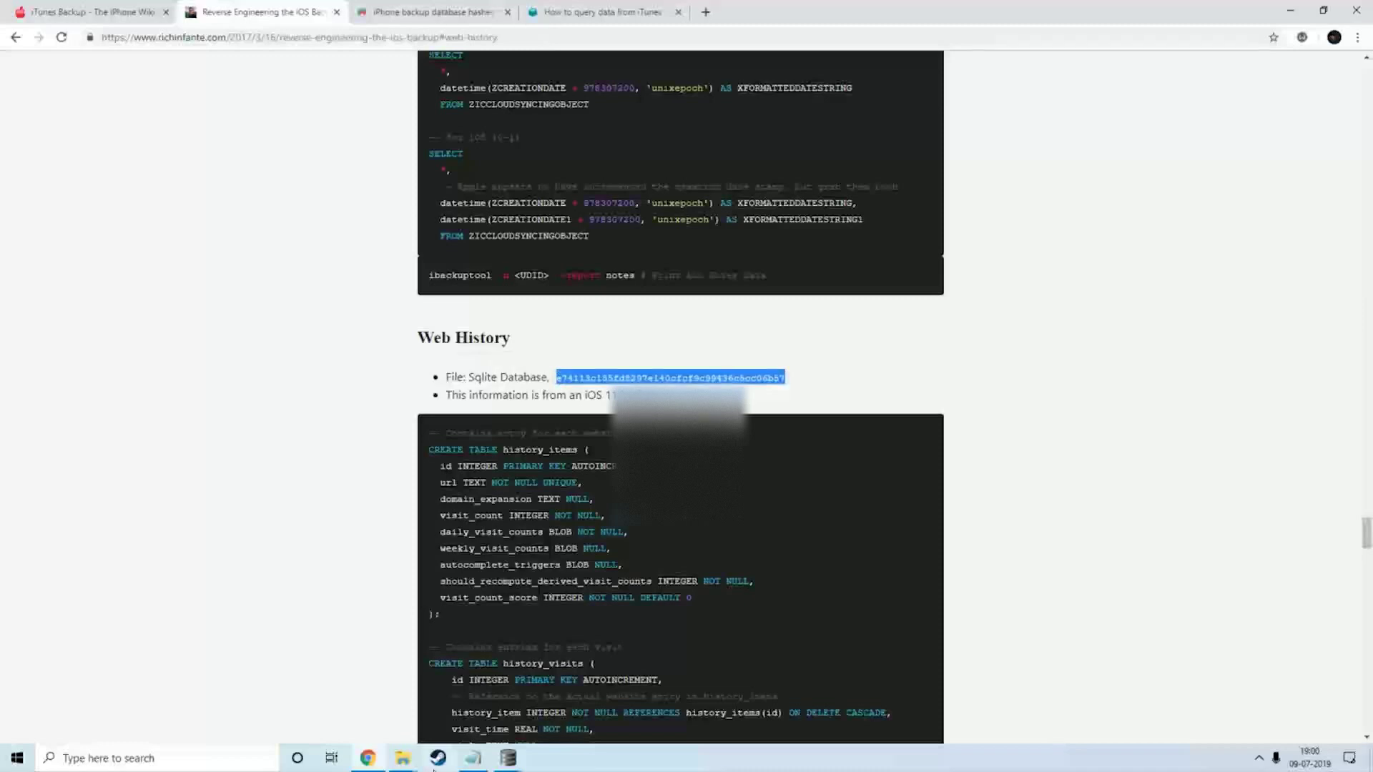
click(403, 758)
click(359, 687)
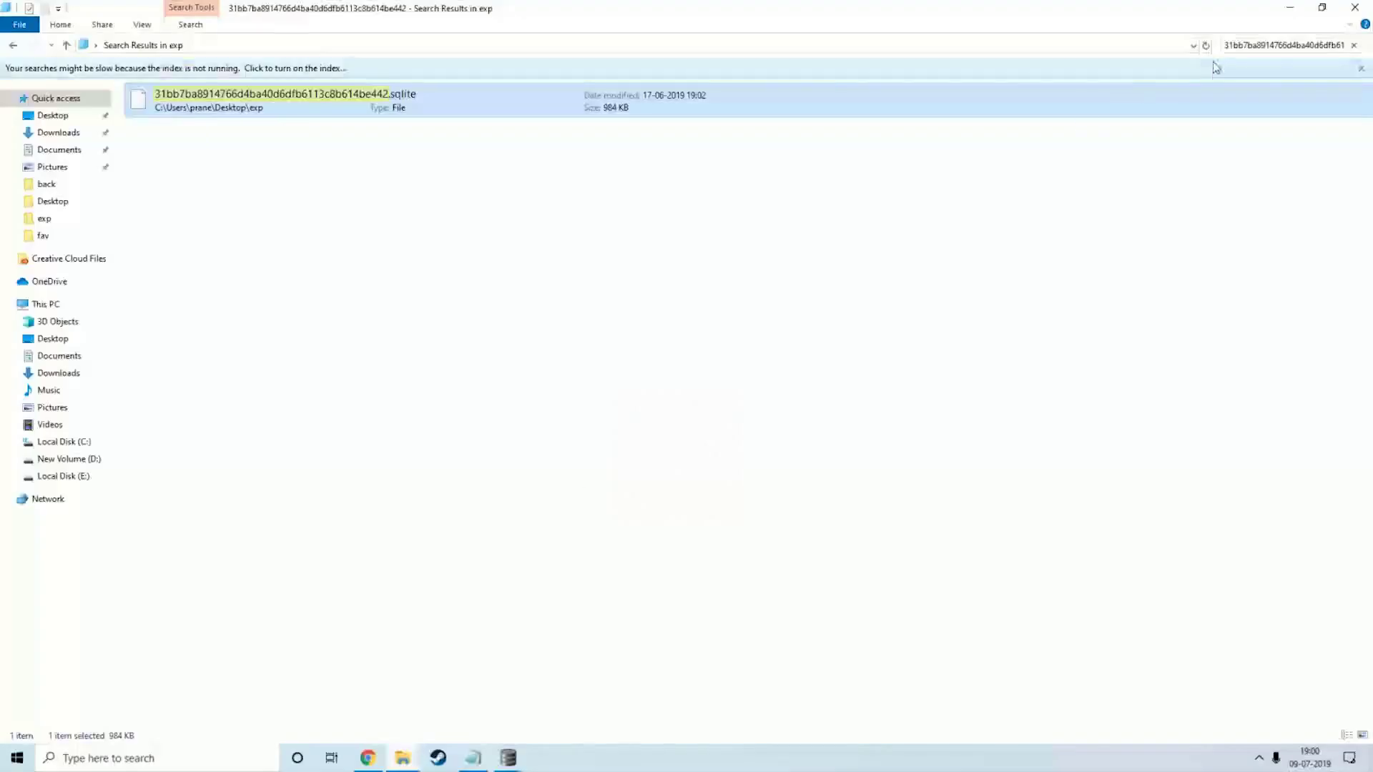
Search exp for the Web History hash, rename e74113c185fd8297e140cfcf9c99436c5cc06b57 to .sqlite, and open it.
click(1259, 45)
key(ctrl+v)
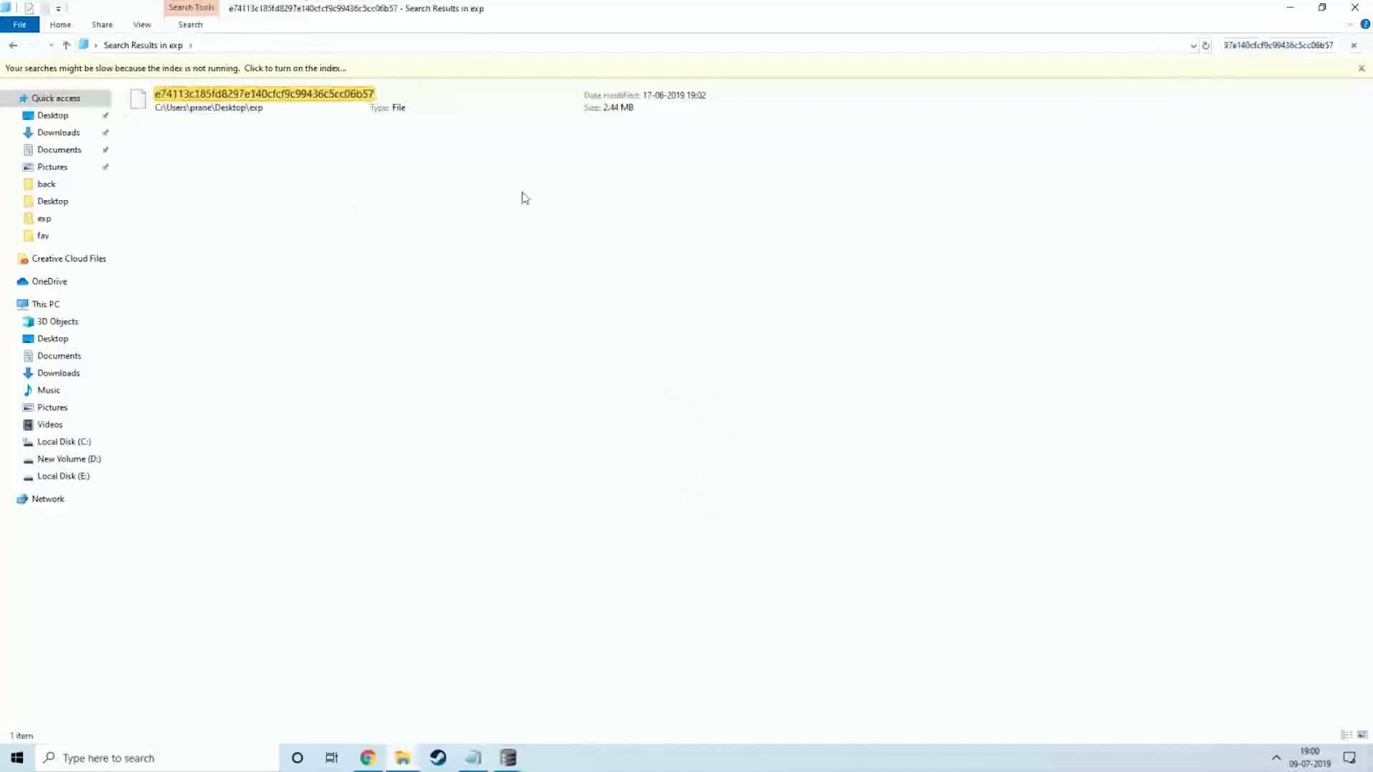
click(298, 103)
key(F2)
key(End)
text(.)
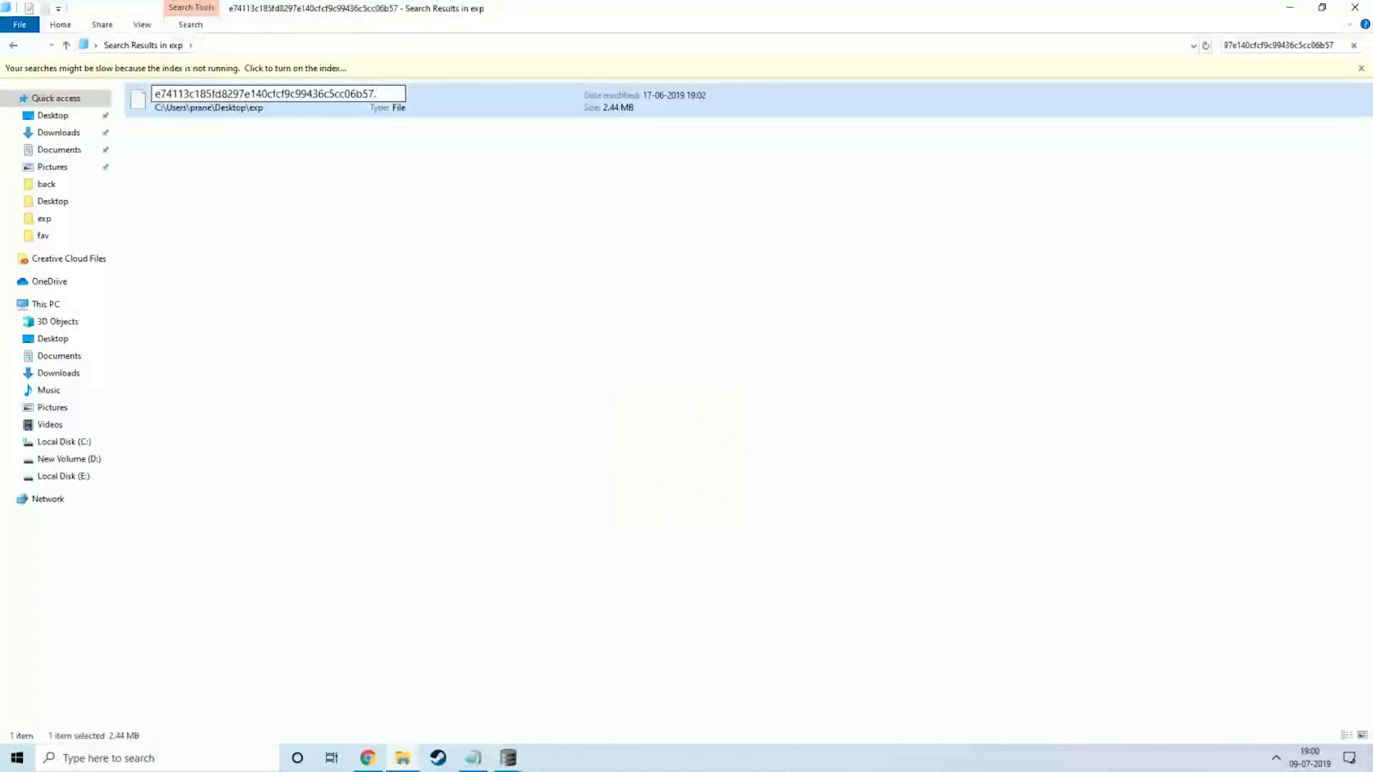
key(Return)
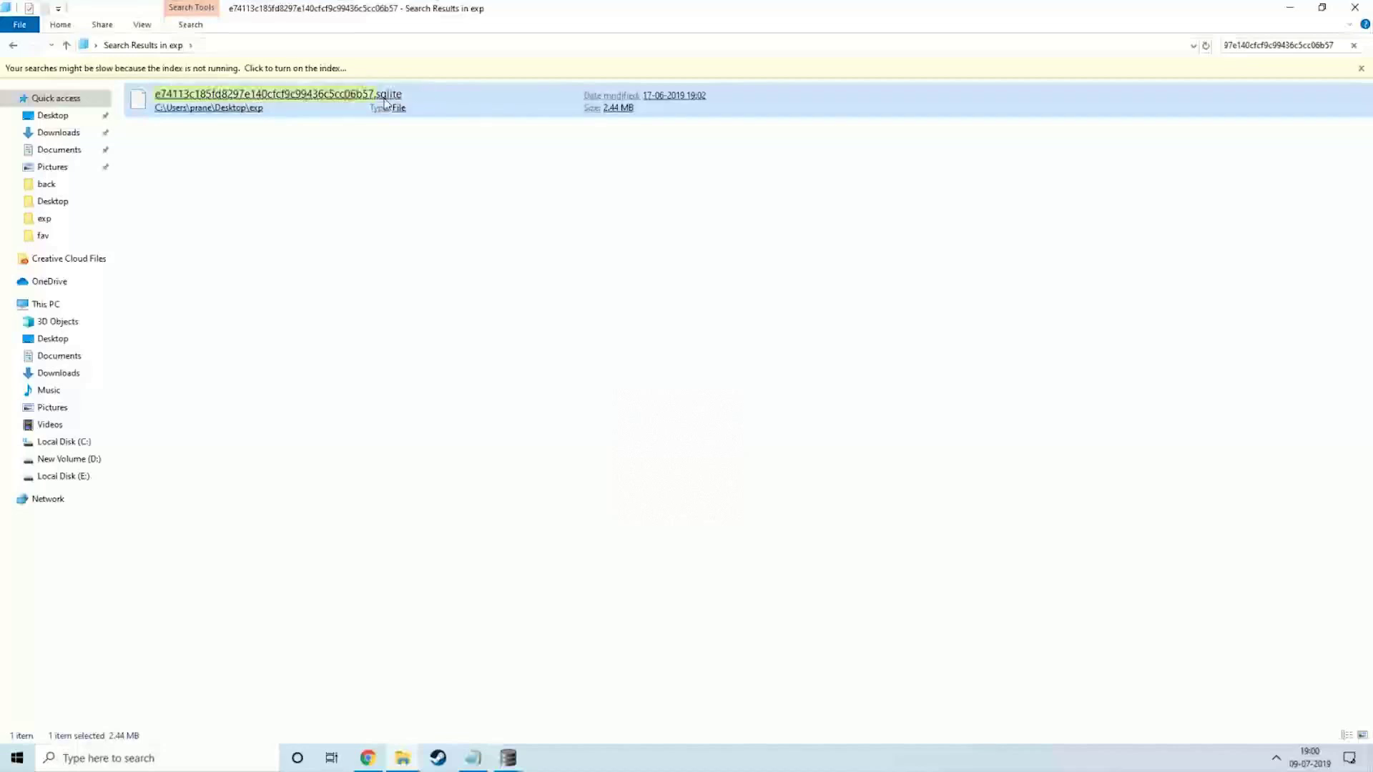
double_click(396, 114)
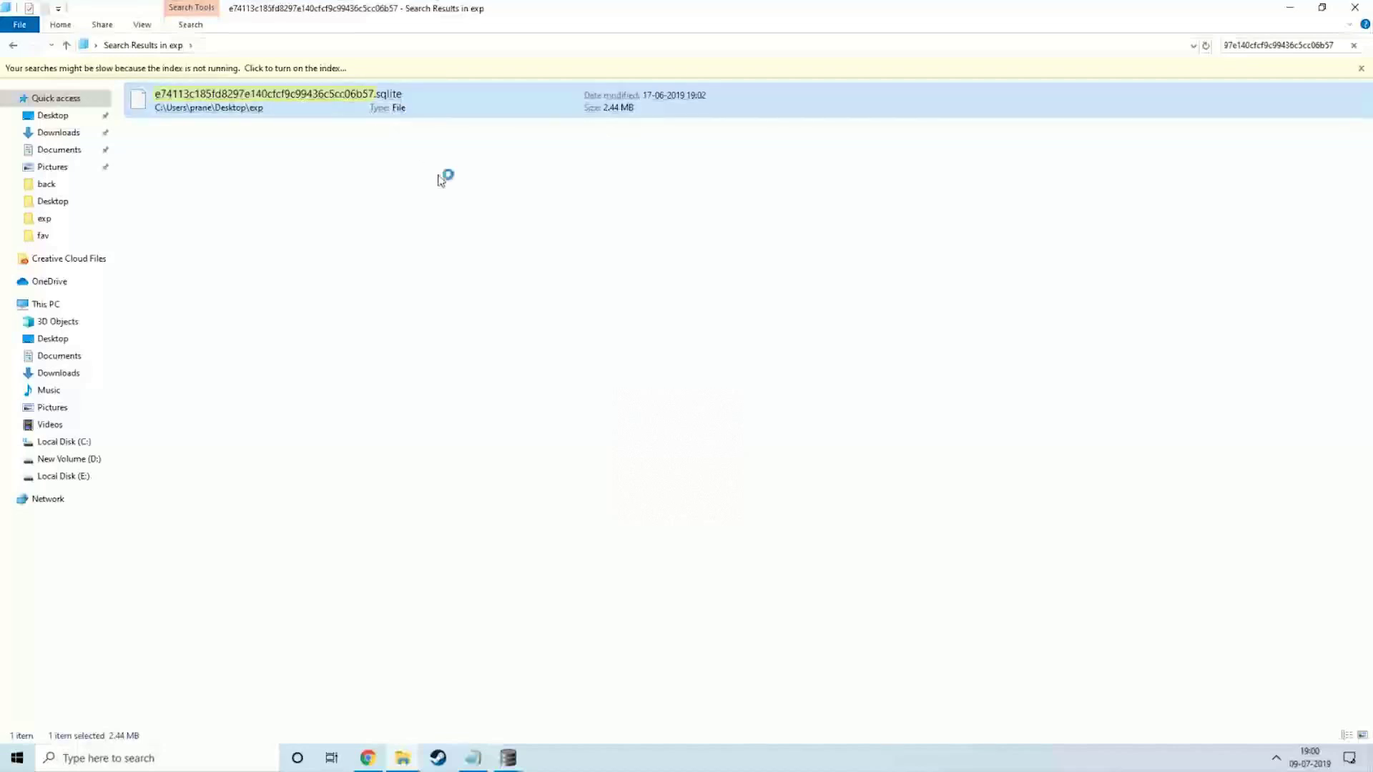
With Execute SQL ready, select the history_visits query in the article.
click(446, 233)
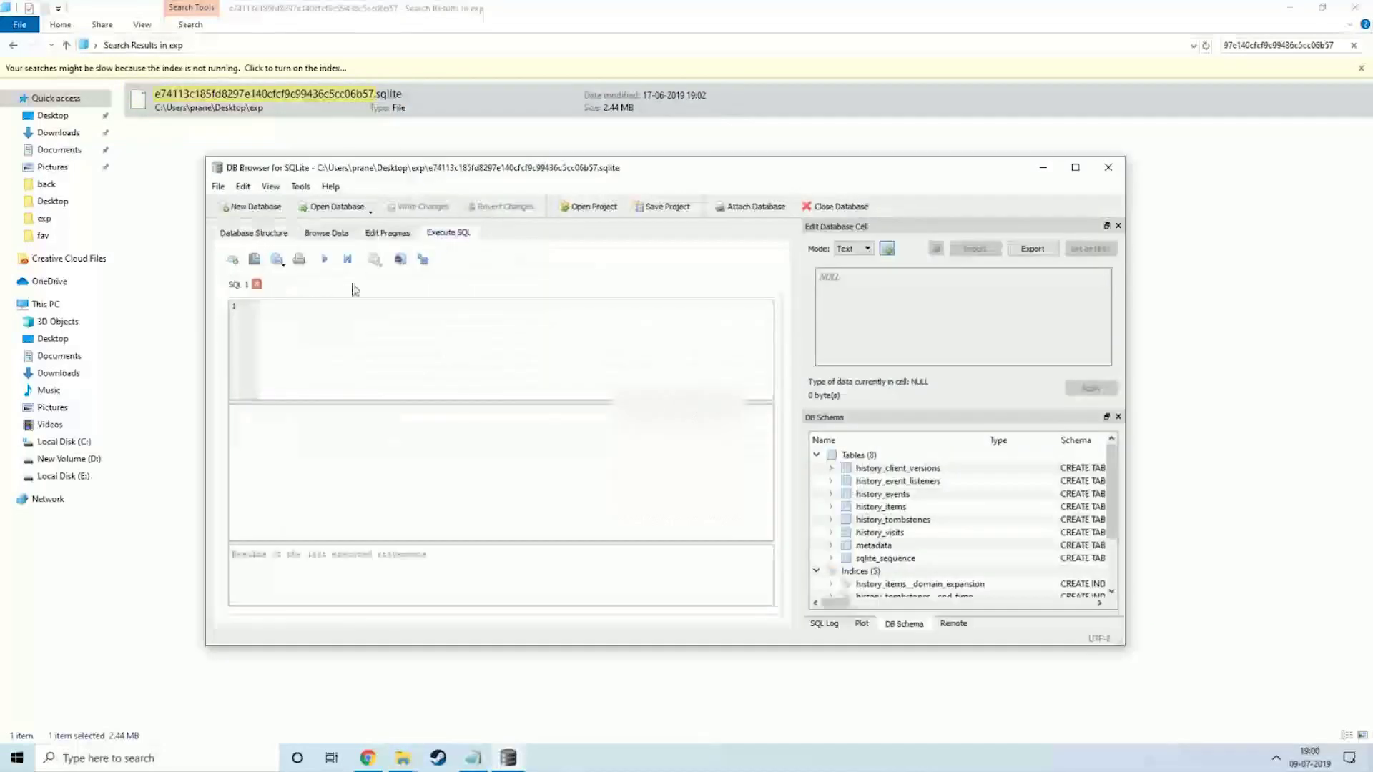
click(1290, 9)
drag(572, 168, 1007, 181)
click(1322, 12)
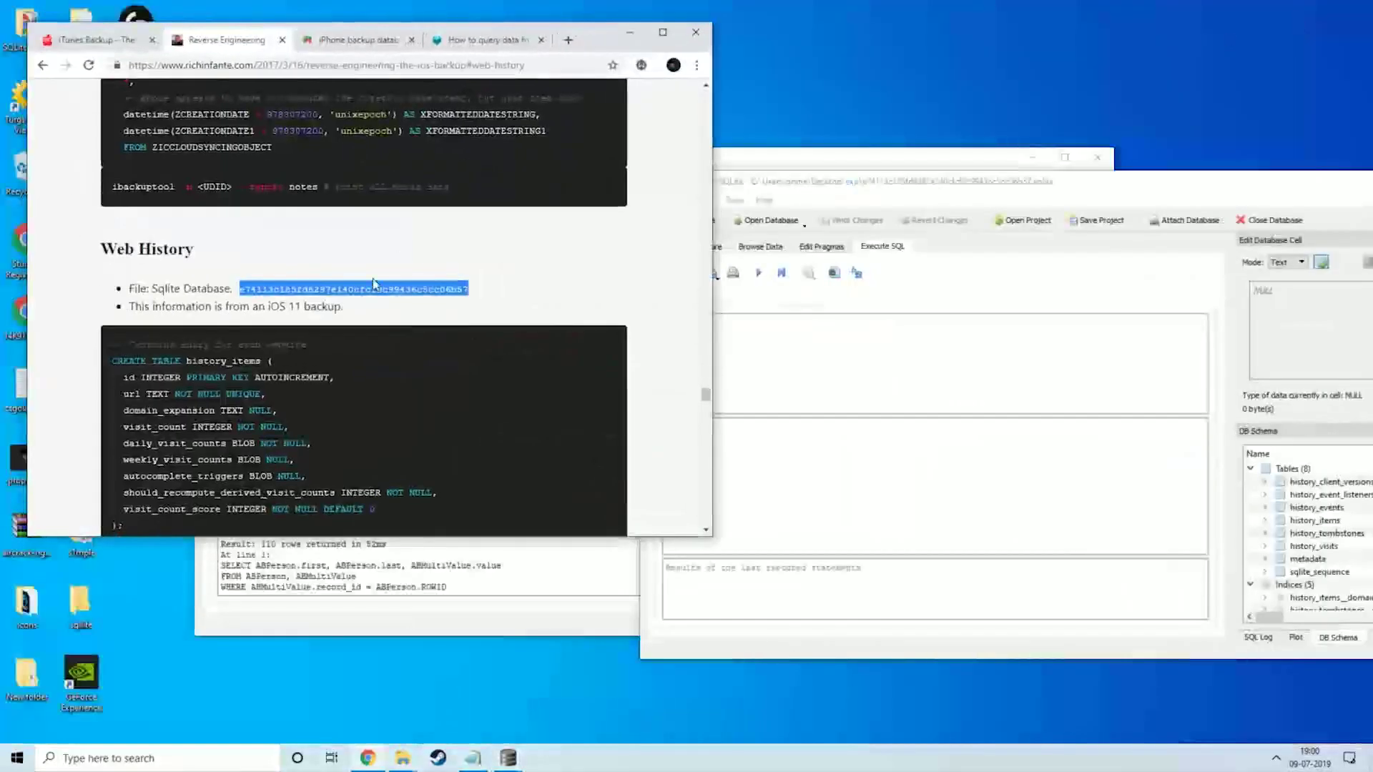
scroll(376, 286, down, 5)
scroll(199, 372, down, 8)
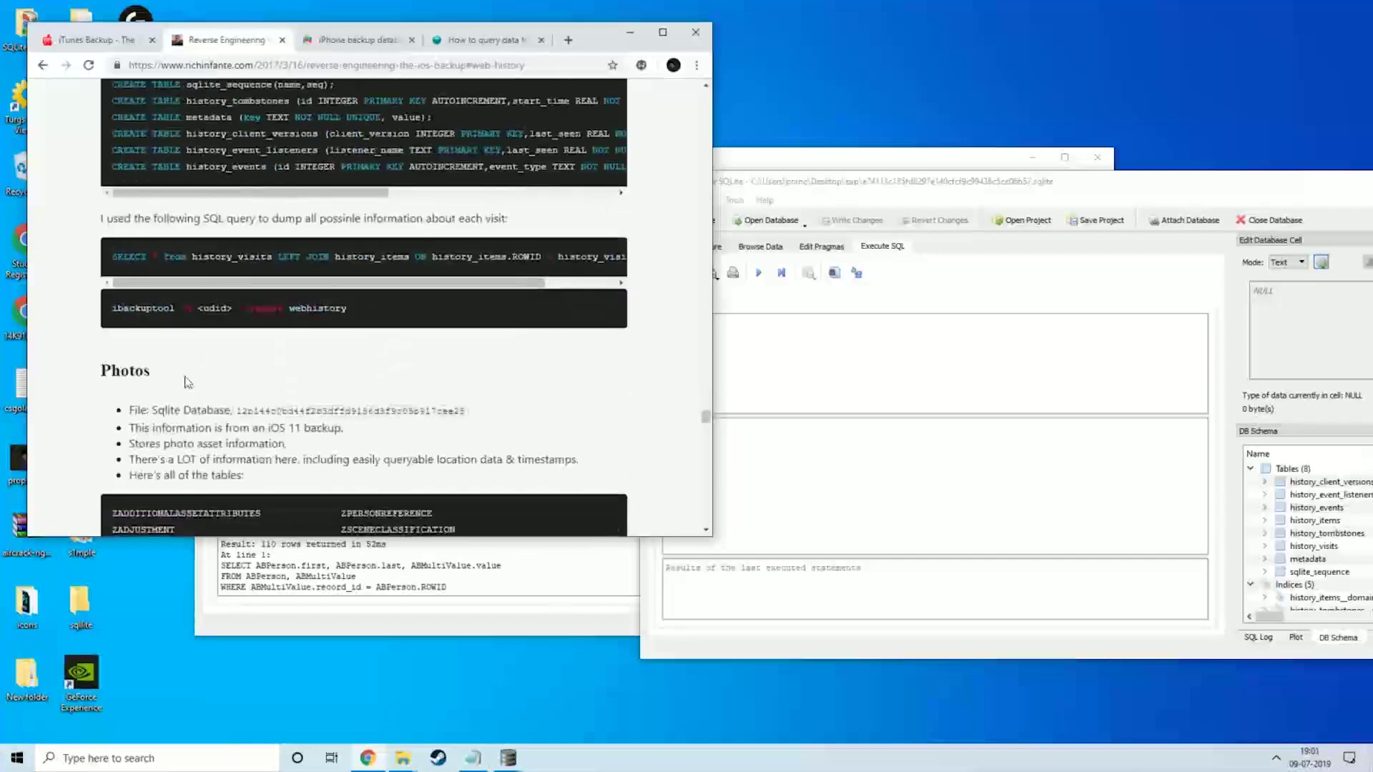
triple_click(188, 256)
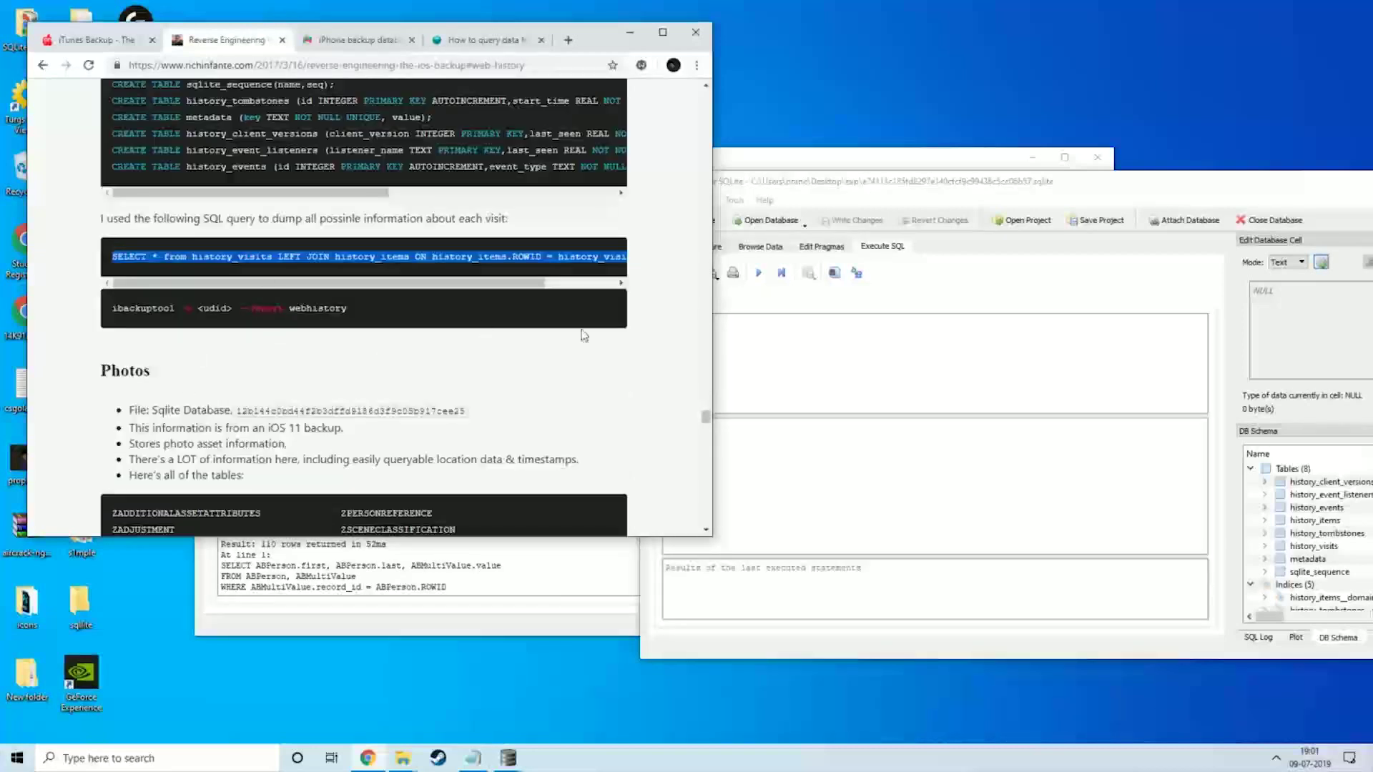
Paste and run the history_visits query, then scroll through its 4820 web-history rows.
click(822, 357)
key(ctrl+v)
click(762, 274)
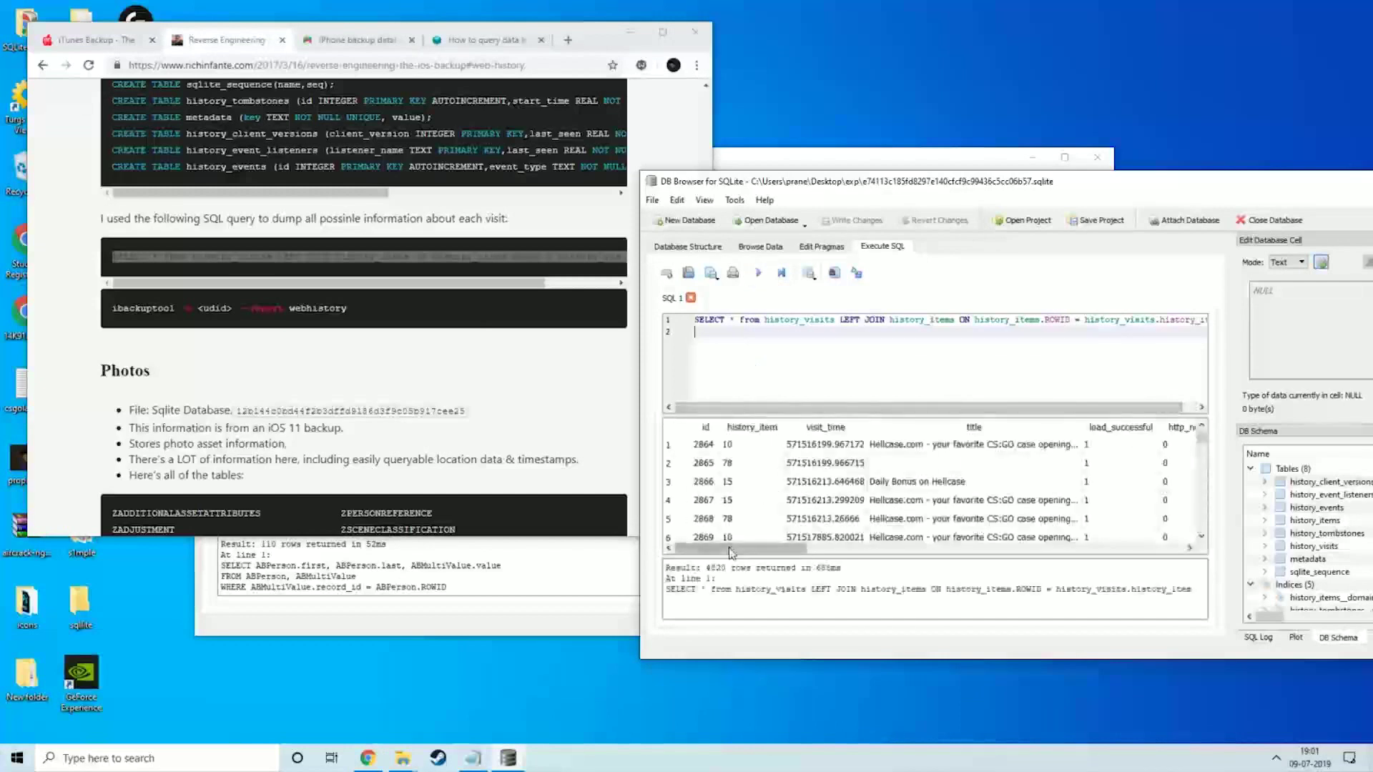
scroll(731, 552, right, 3)
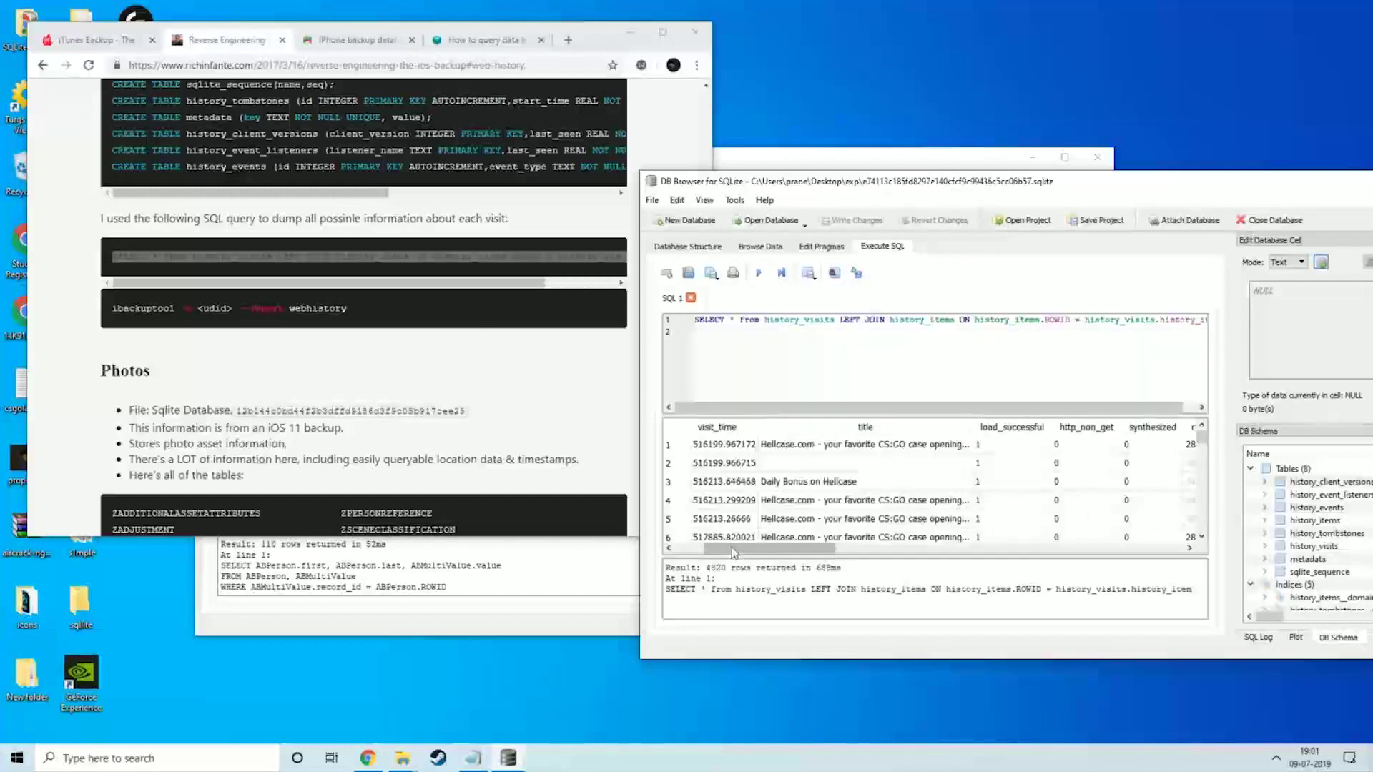
drag(733, 553, 931, 551)
scroll(887, 479, down, 12)
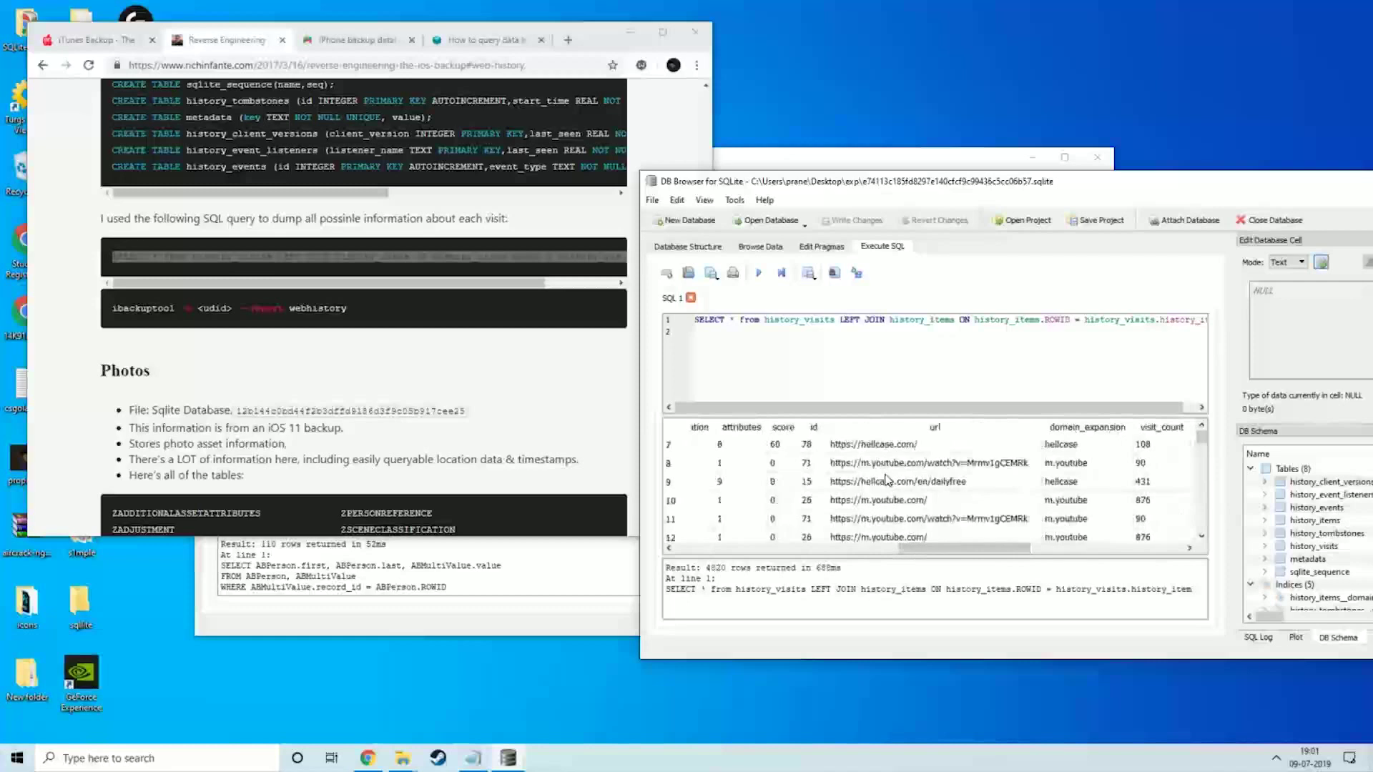
scroll(887, 478, down, 20)
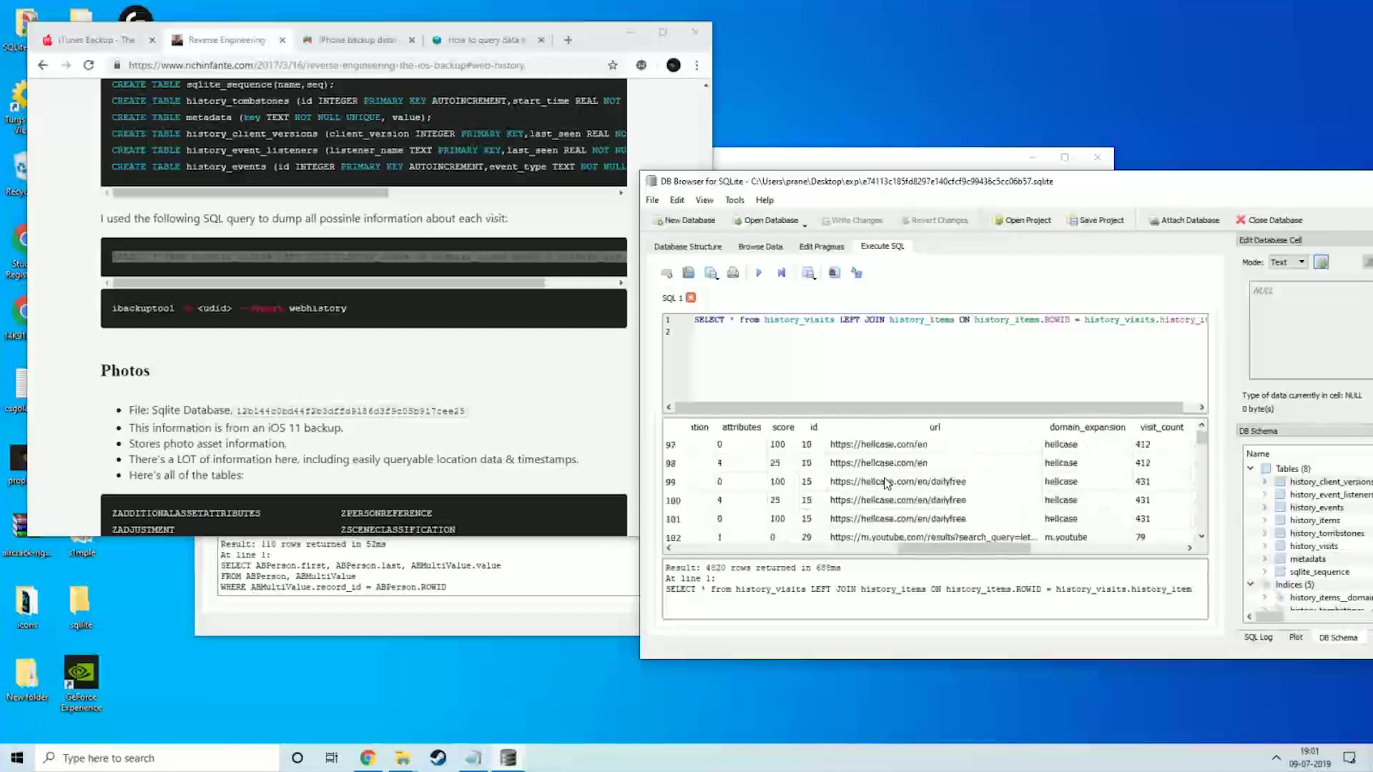
scroll(889, 469, up, 20)
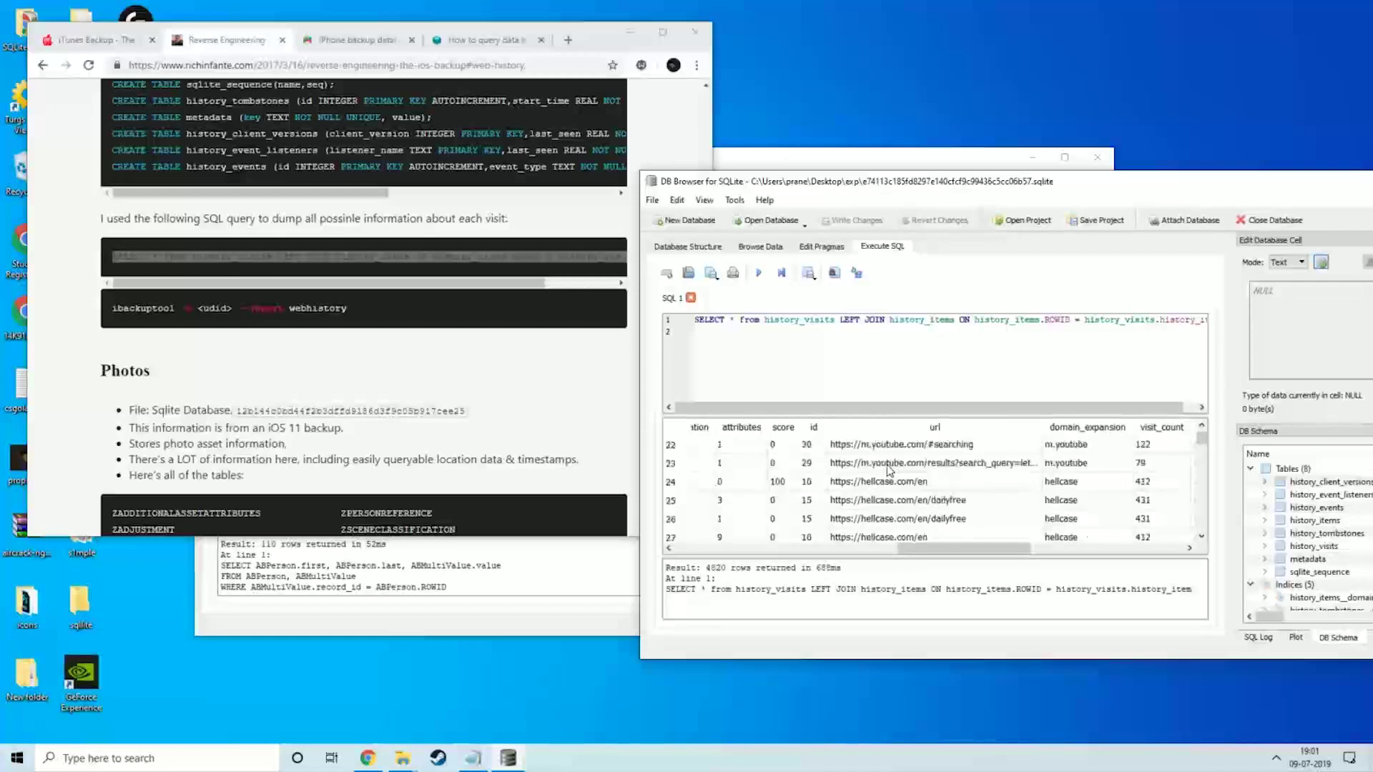
double_click(1071, 185)
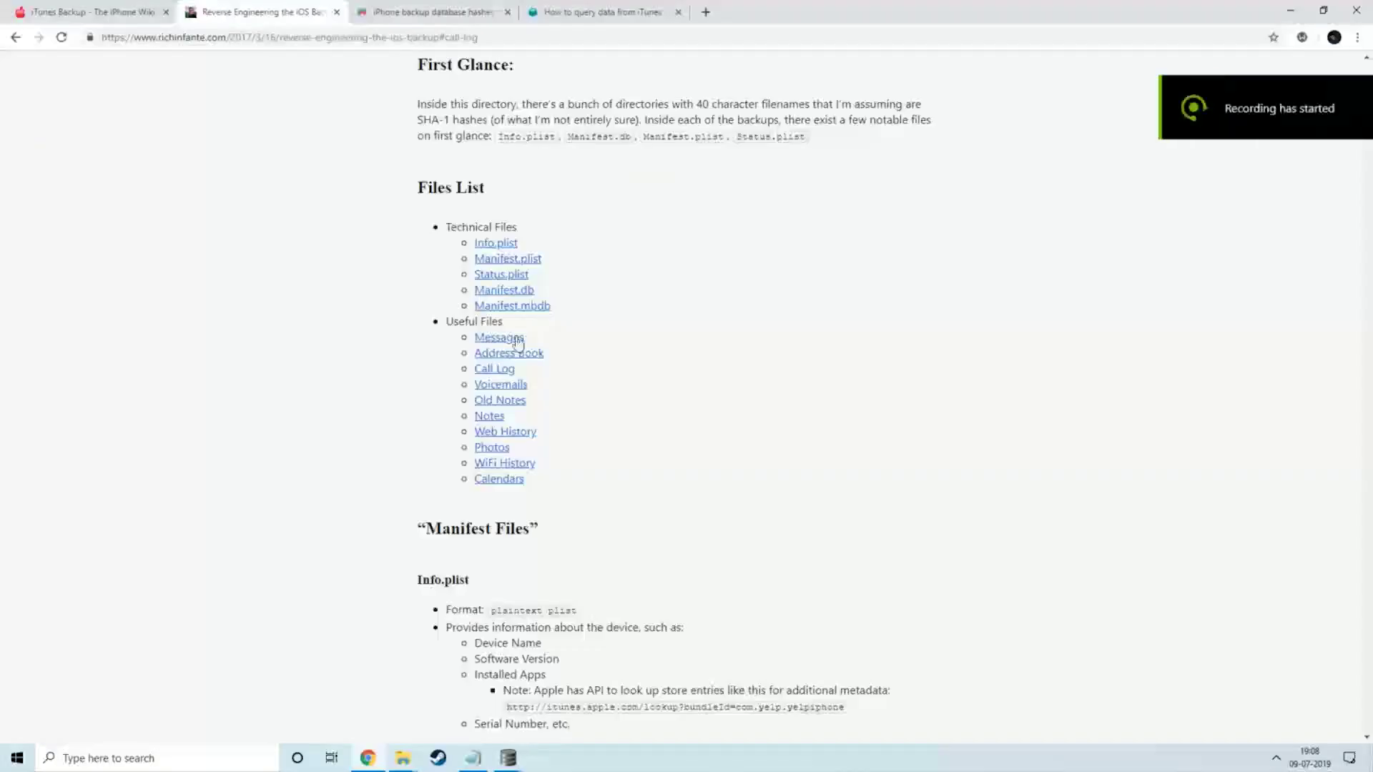
Select the call log database file name in the article's Call Log section.
click(511, 372)
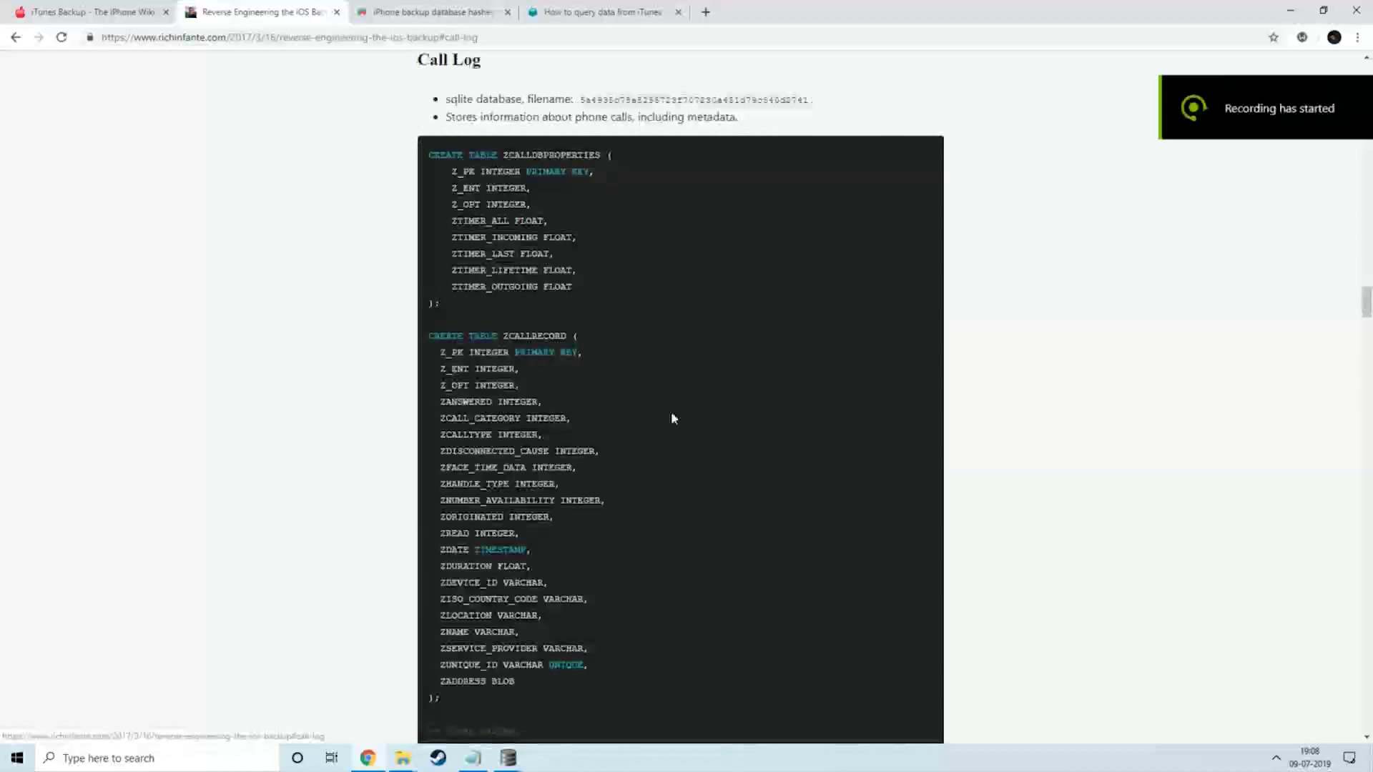
scroll(533, 365, down, 5)
scroll(544, 358, up, 7)
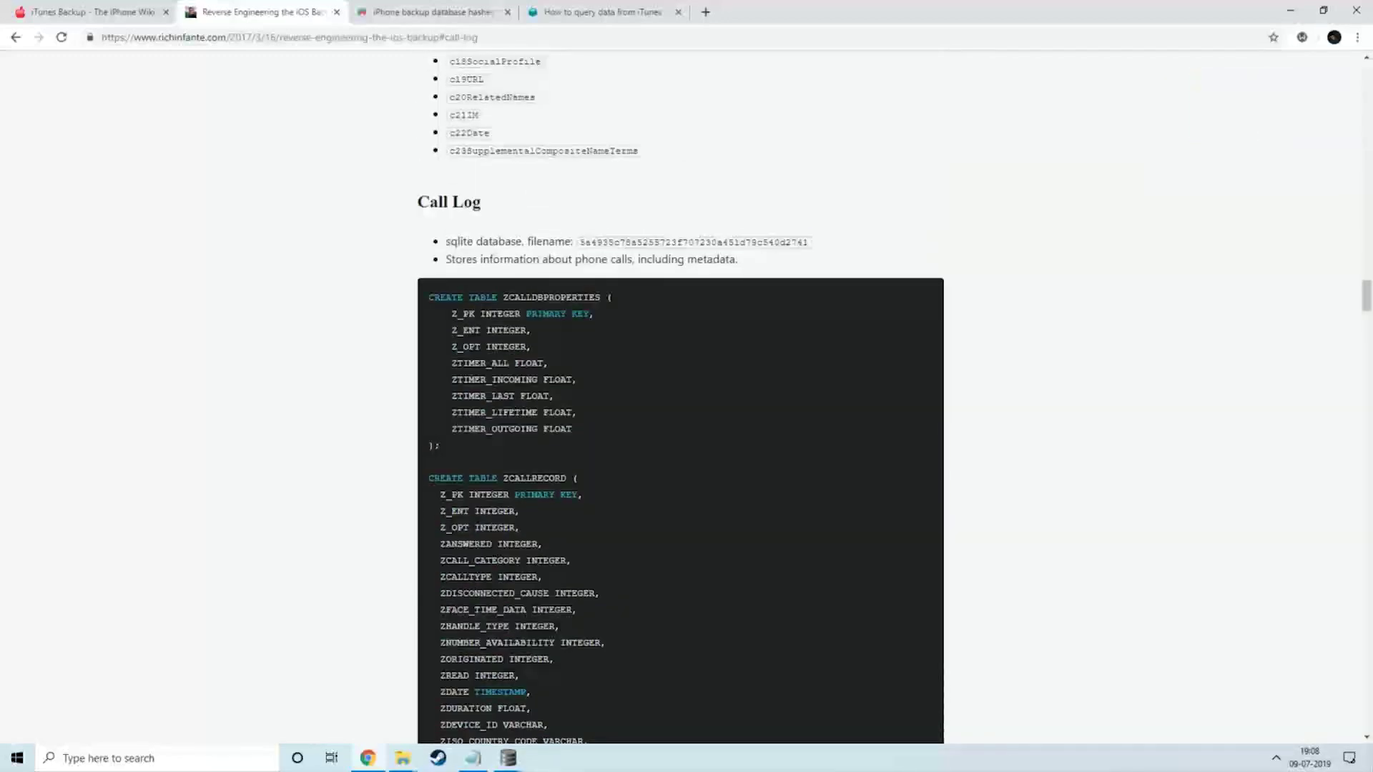
double_click(693, 242)
Rename the found file 5a4935c78a5255723f707230a451d79c540d2741 to end in .sqlite and open it in DB Browser.
mouse_move(403, 756)
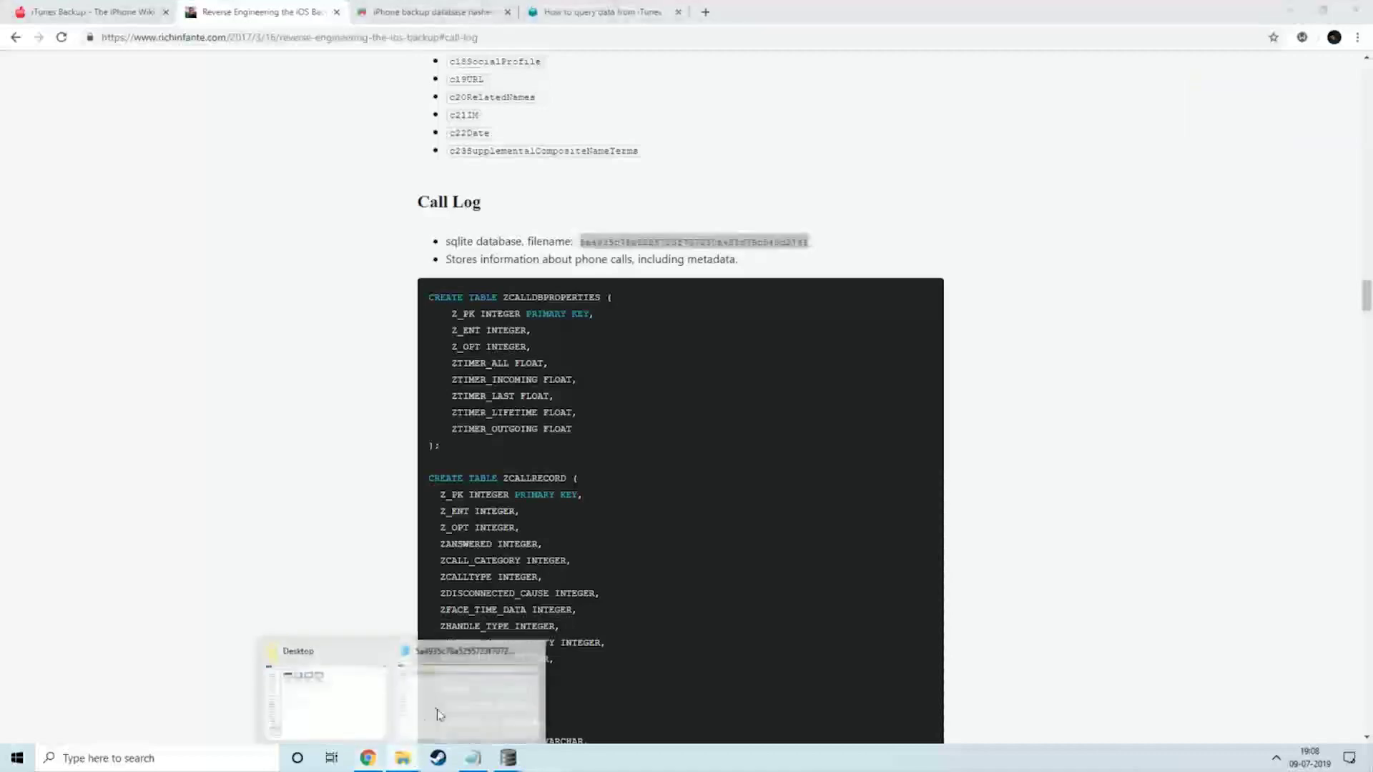
click(420, 692)
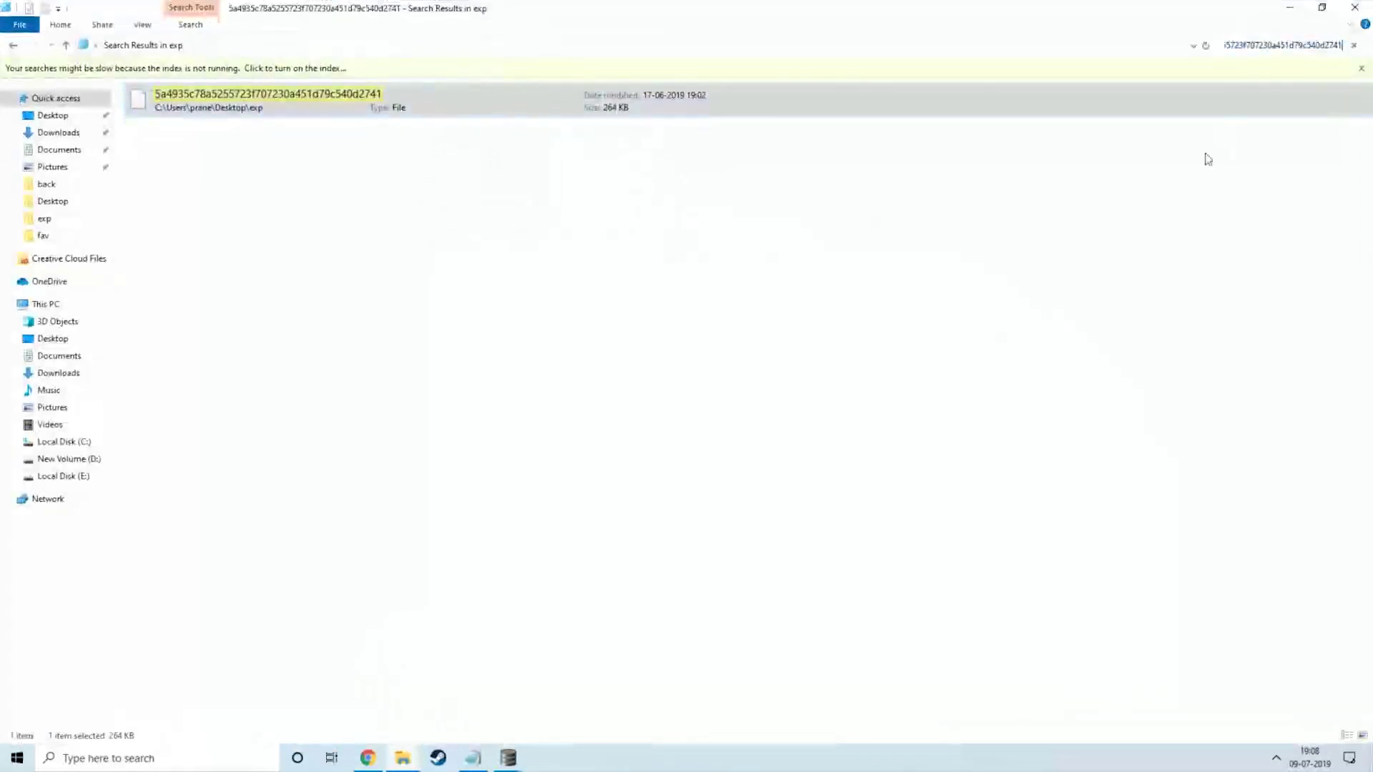
click(310, 104)
click(310, 101)
key(End)
text(.sqlti)
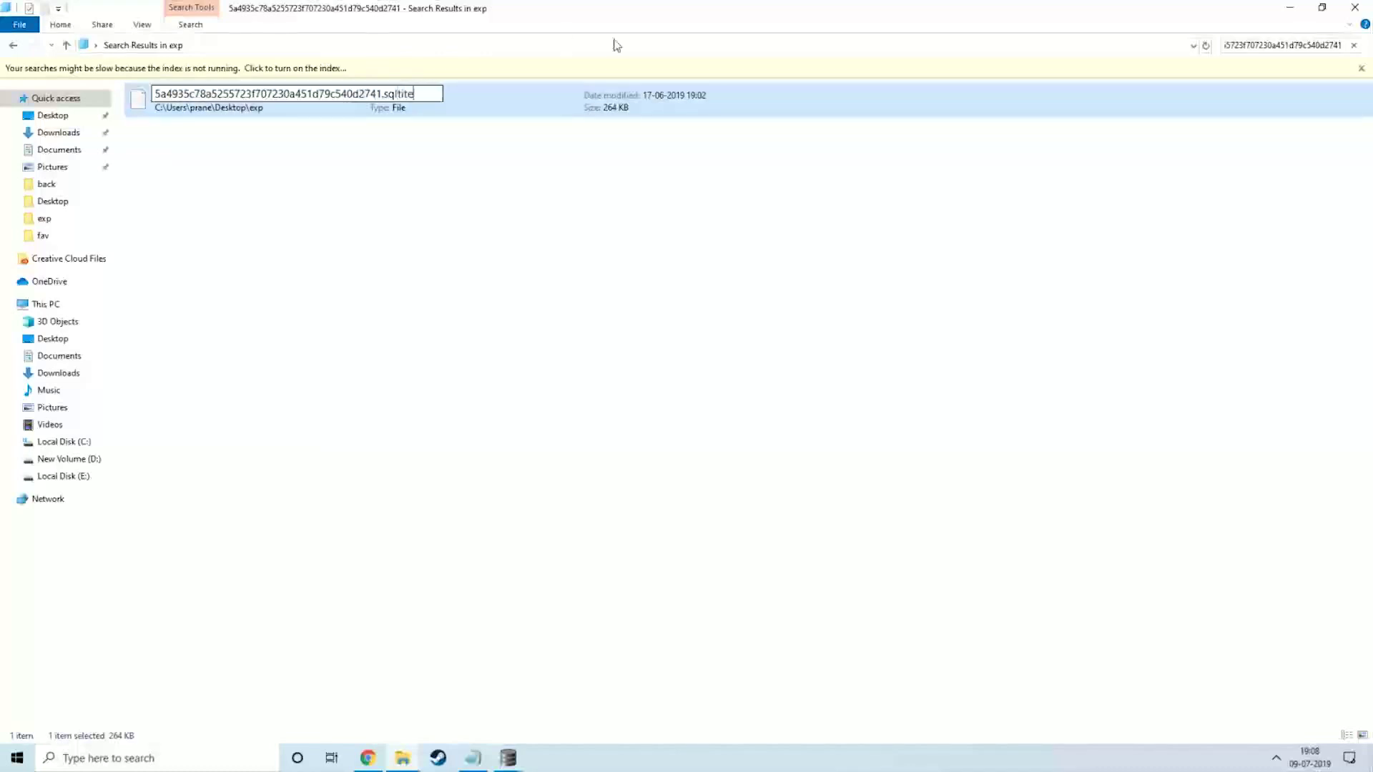
key(BackSpace)
key(BackSpace)
key(BackSpace)
key(BackSpace)
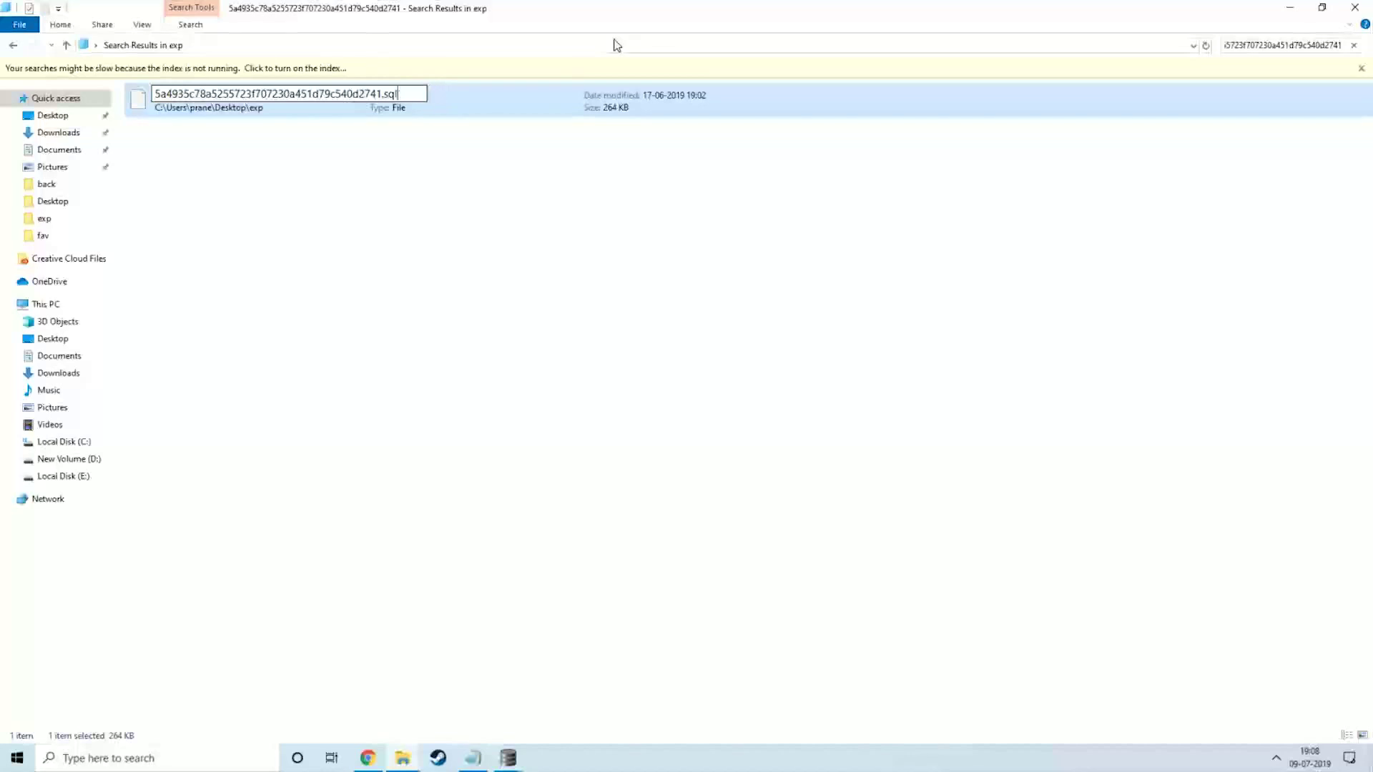
key(Return)
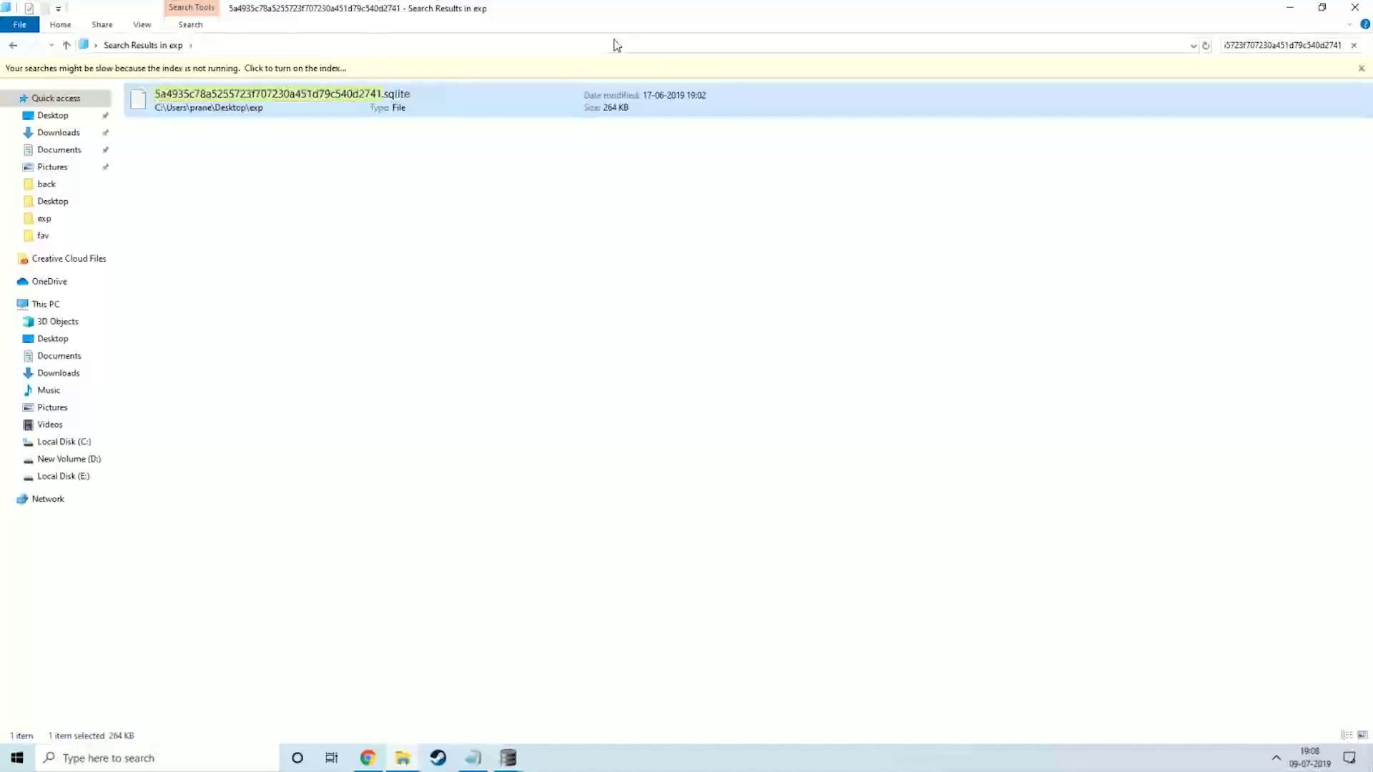
double_click(441, 110)
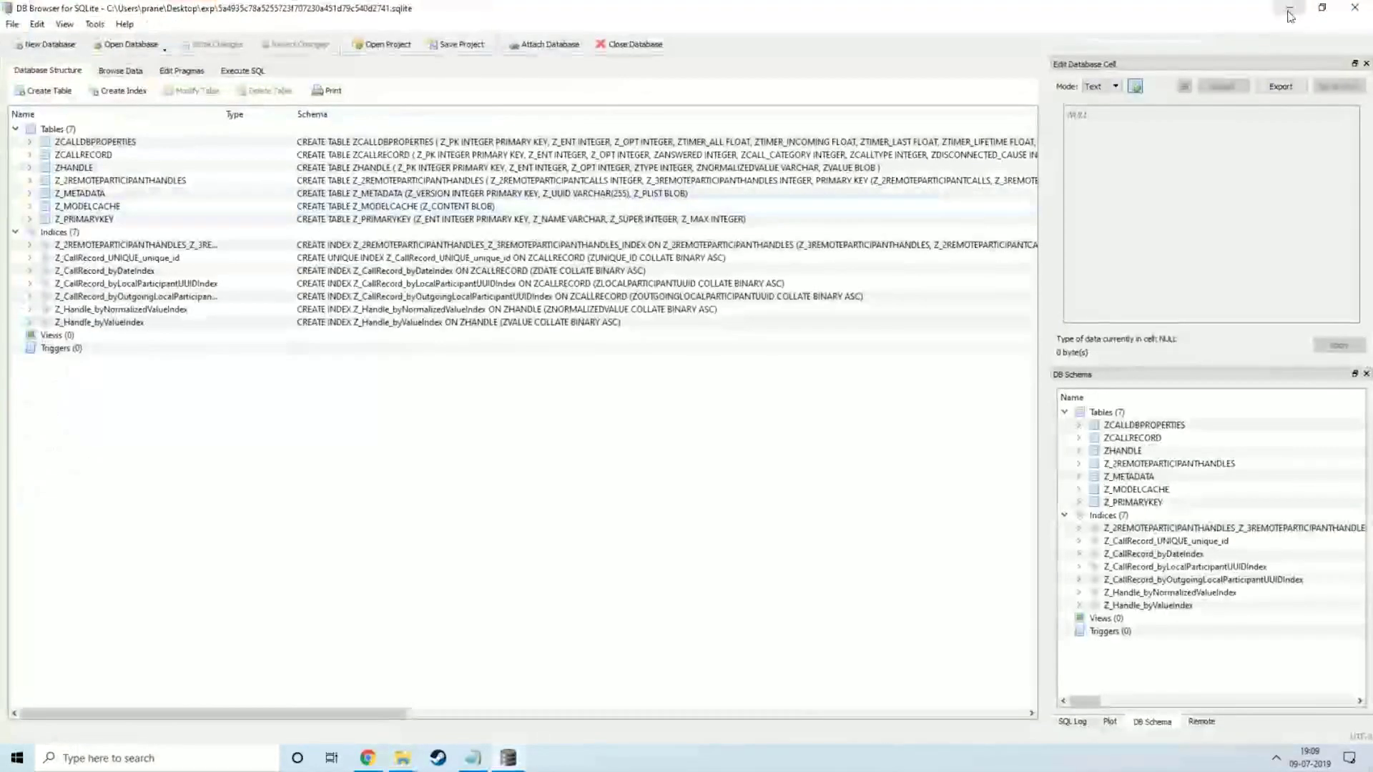
Select the call log SELECT query in the article.
double_click(1234, 13)
click(1293, 32)
click(1289, 7)
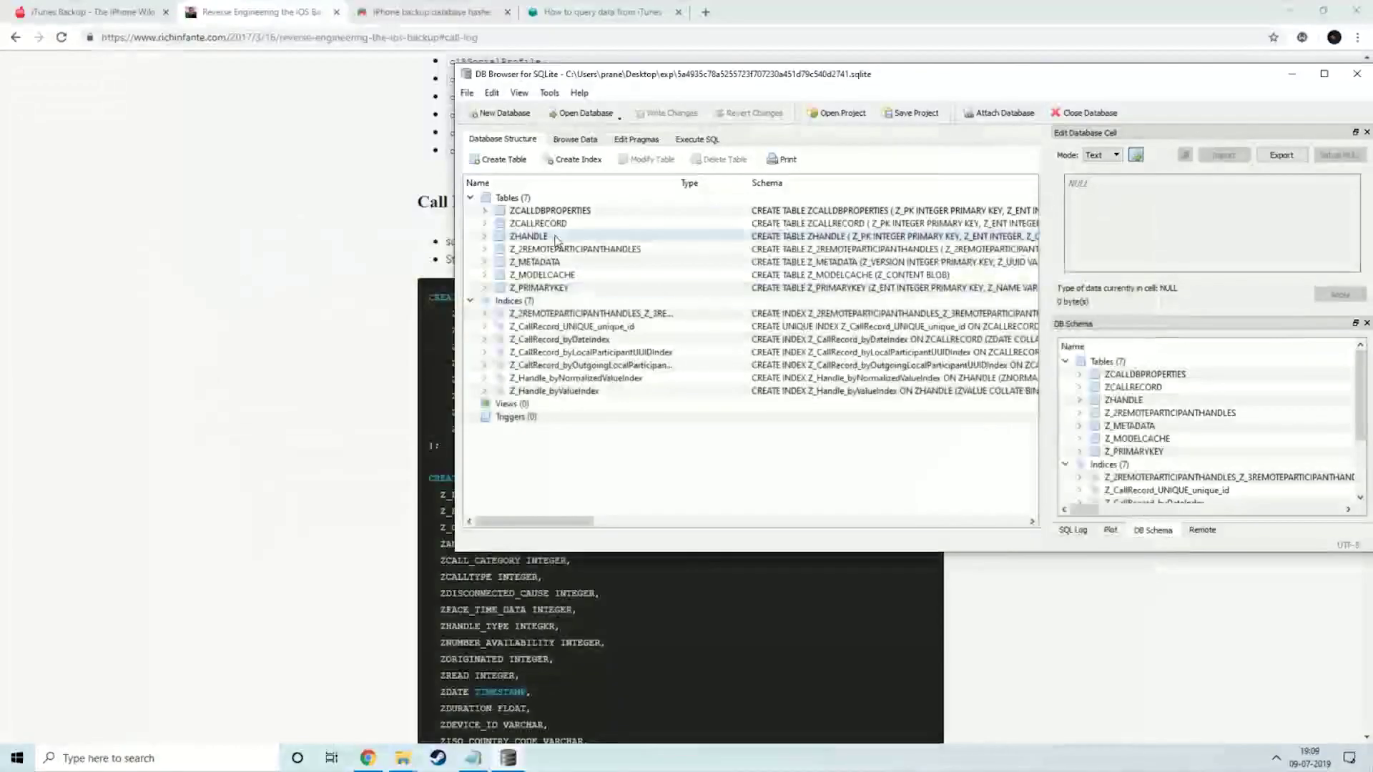
drag(431, 654, 641, 697)
Paste the call log query into Execute SQL and run it, returning 200 ZCALLRECORD rows.
click(472, 758)
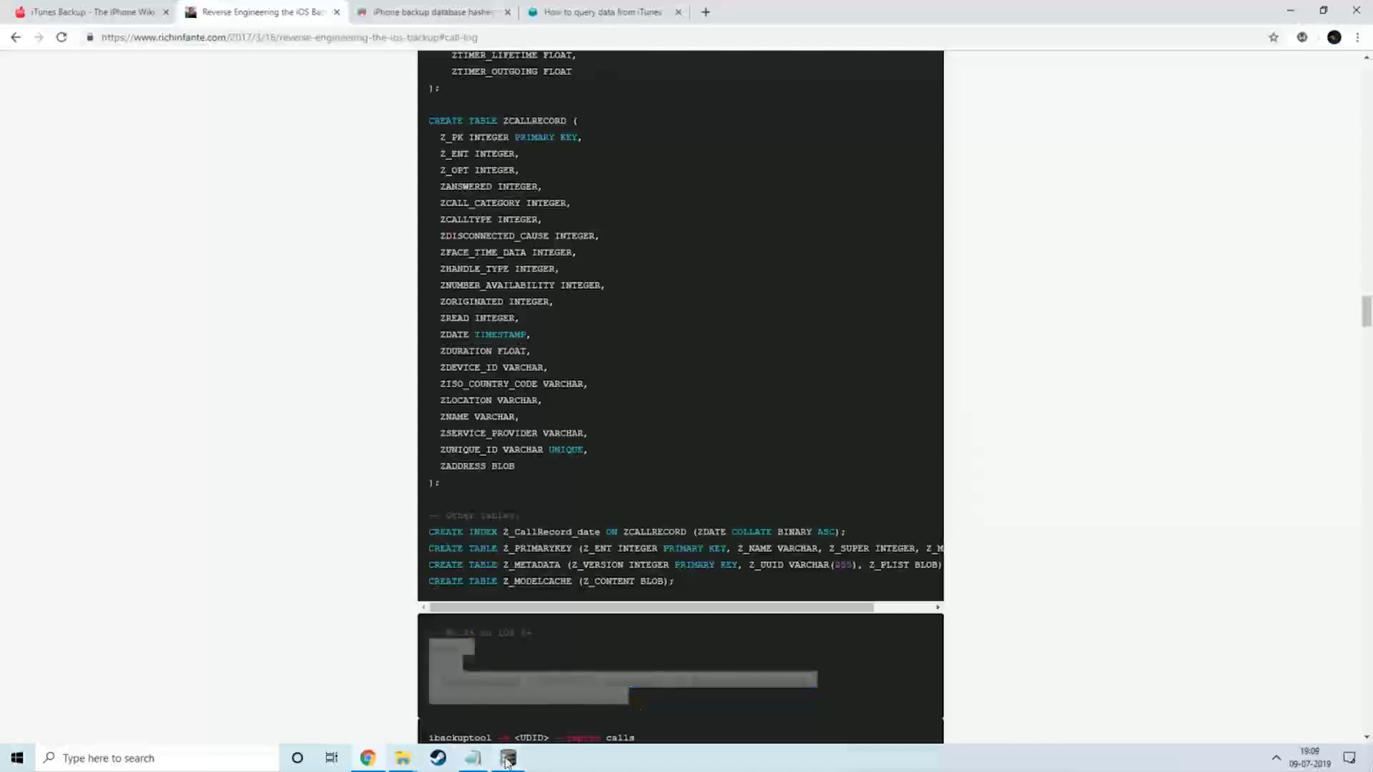
click(644, 701)
click(692, 148)
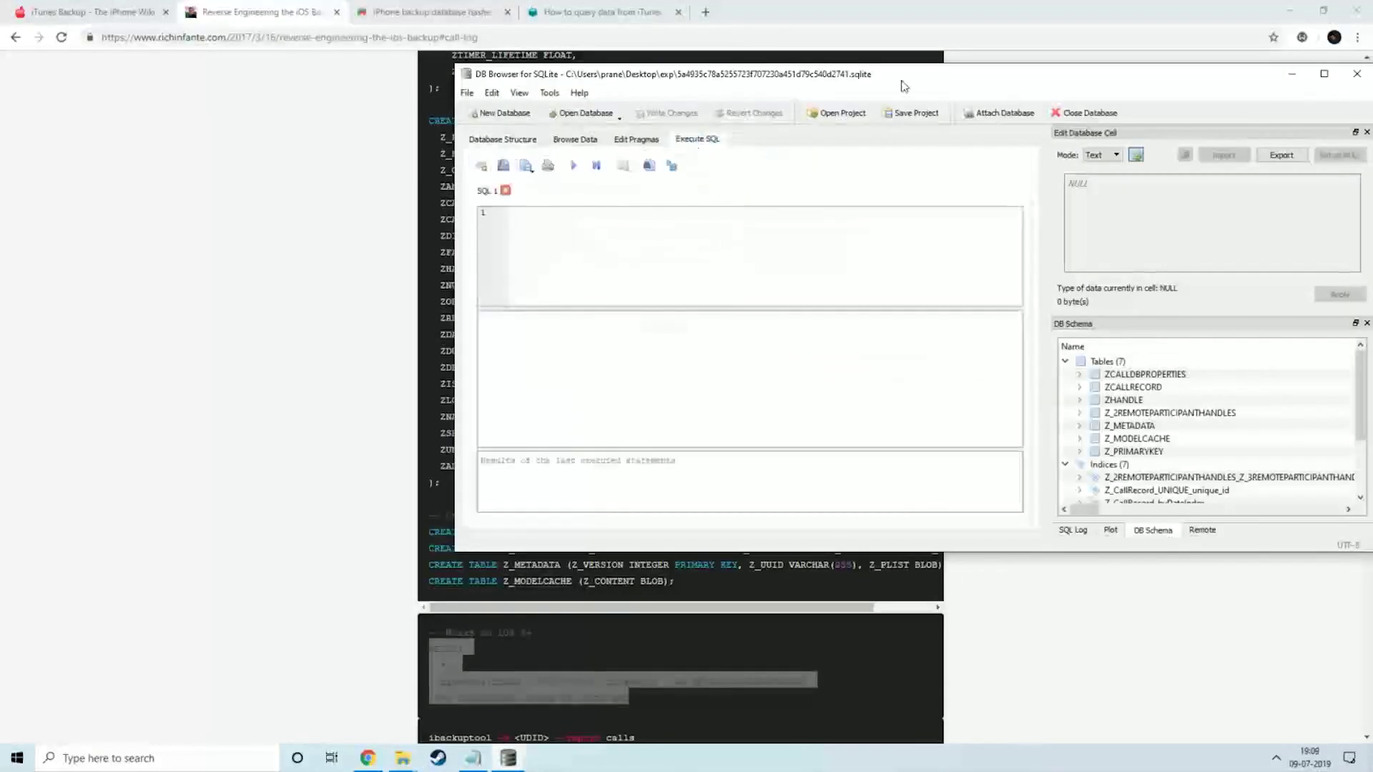
drag(905, 80, 708, 118)
text(SELECT   *,   datetime(ZDATE + 978307200, 'unixepoch') AS ZFORMATTEDDATESTRING FROM ZCALLRECORD ORDER BY ZDATE ASC)
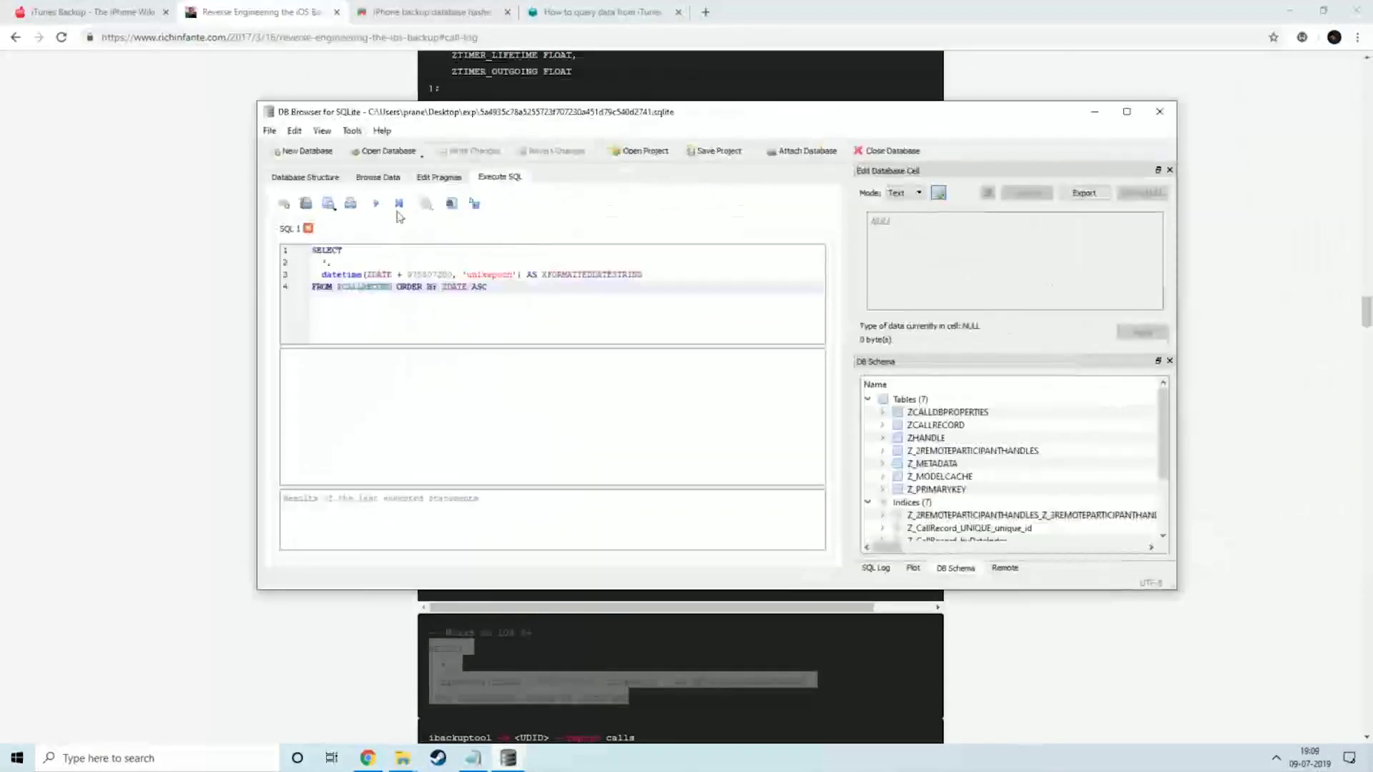
click(376, 203)
Resize the result columns, narrowing ZADDRESS to fit more columns in view.
drag(347, 484, 568, 483)
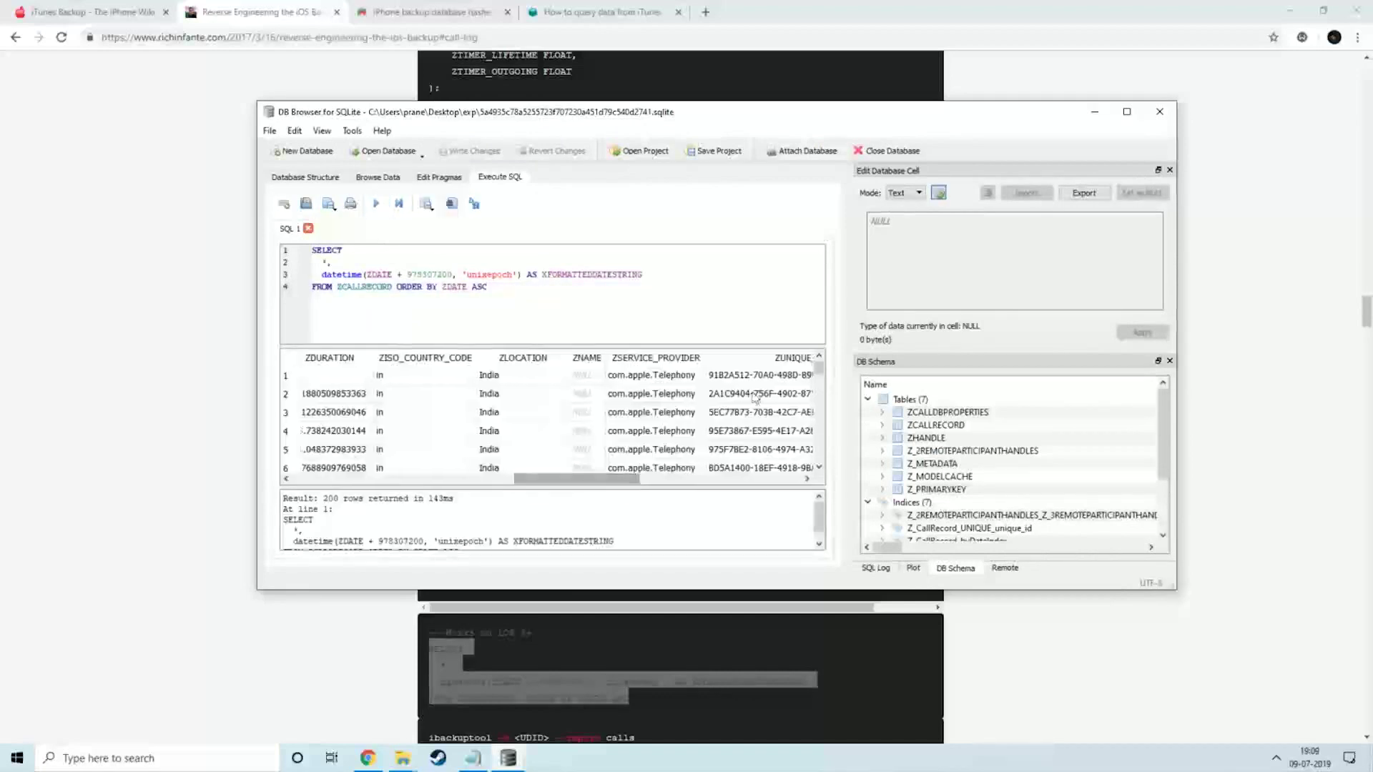
mouse_move(818, 369)
mouse_down()
mouse_move(817, 429)
mouse_move(818, 366)
mouse_up()
drag(583, 481, 363, 488)
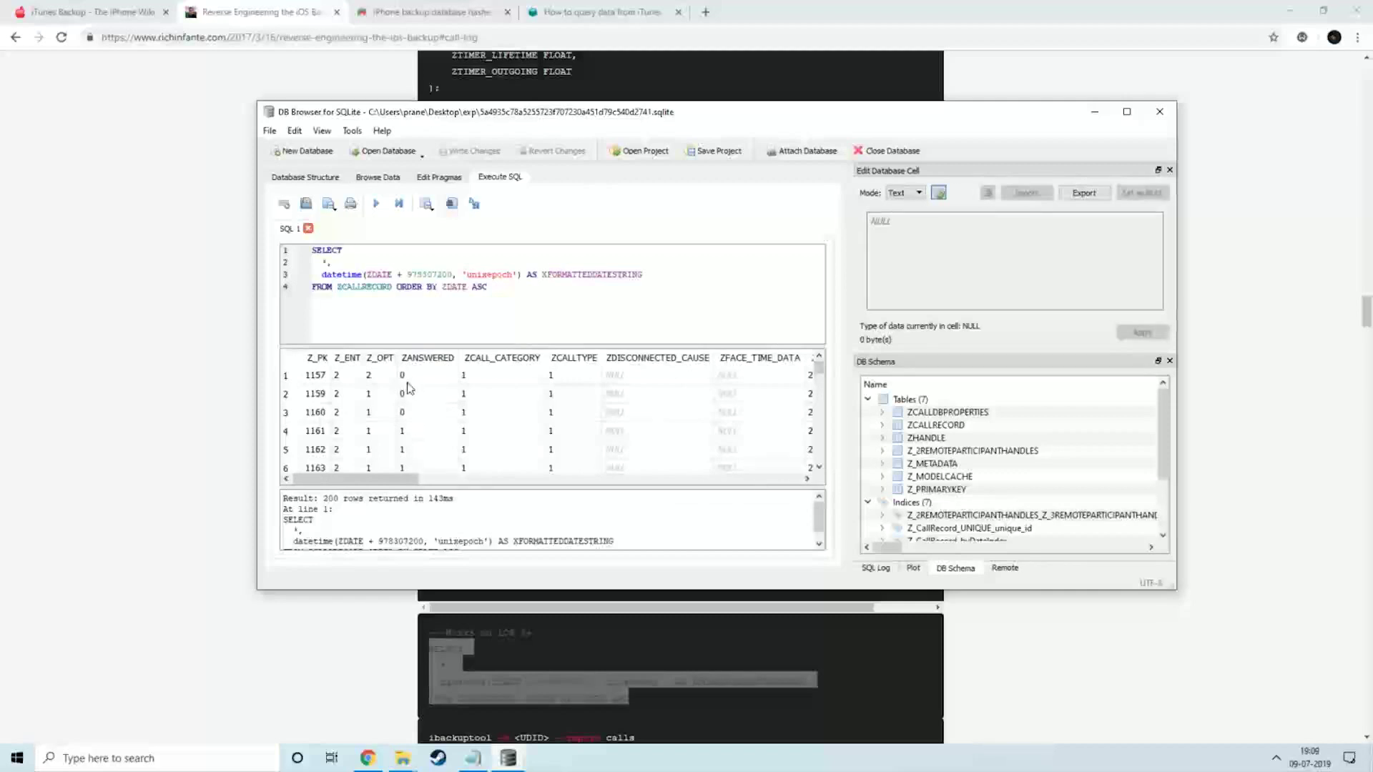
drag(390, 481, 727, 476)
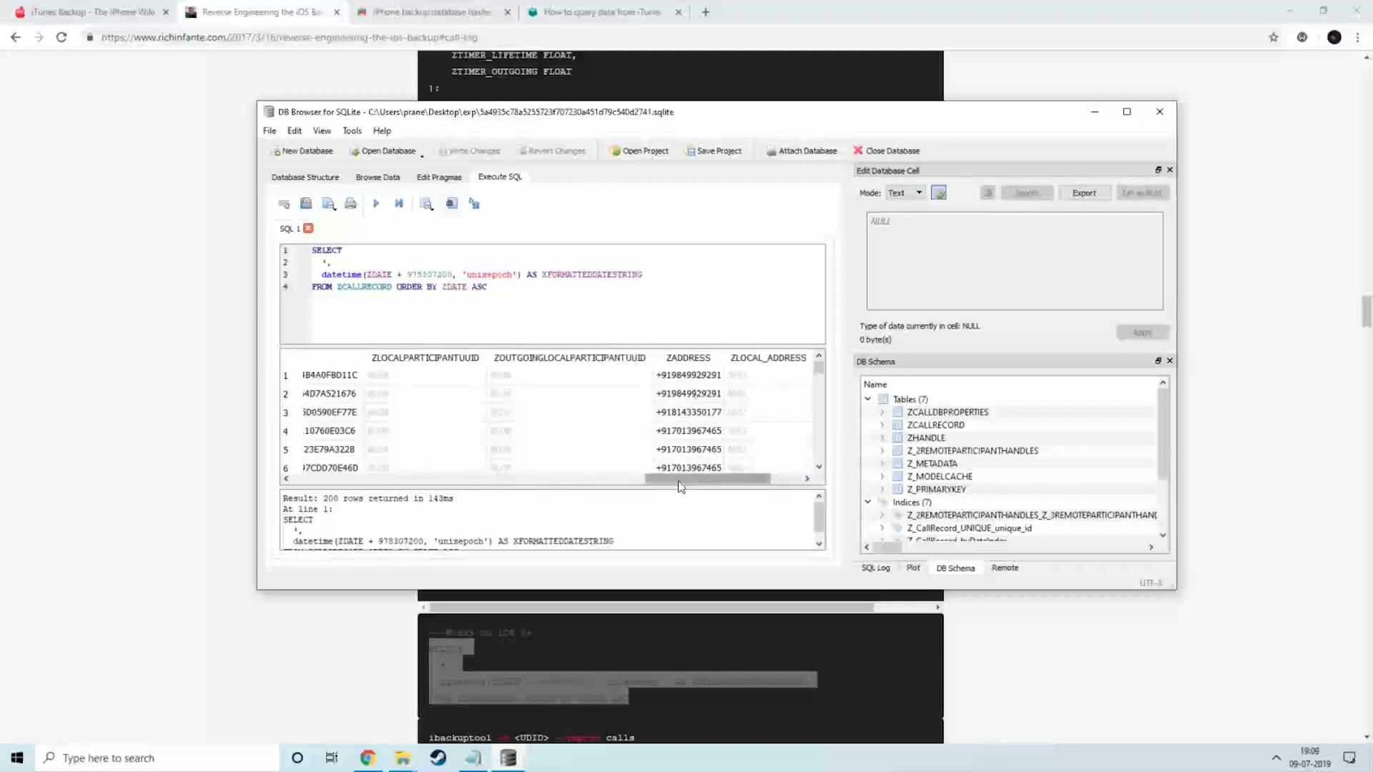
drag(722, 361, 712, 362)
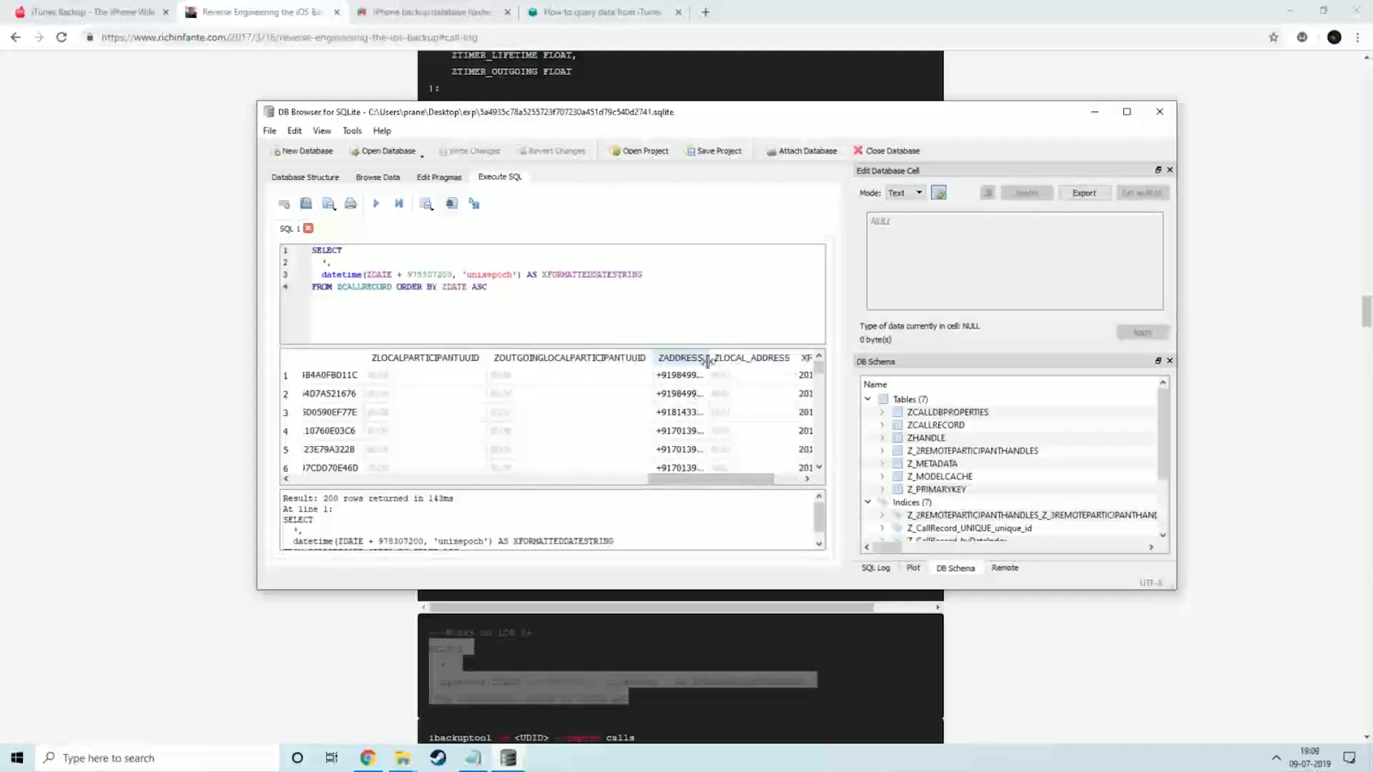
mouse_move(673, 479)
mouse_down()
mouse_move(705, 478)
mouse_move(670, 477)
mouse_up()
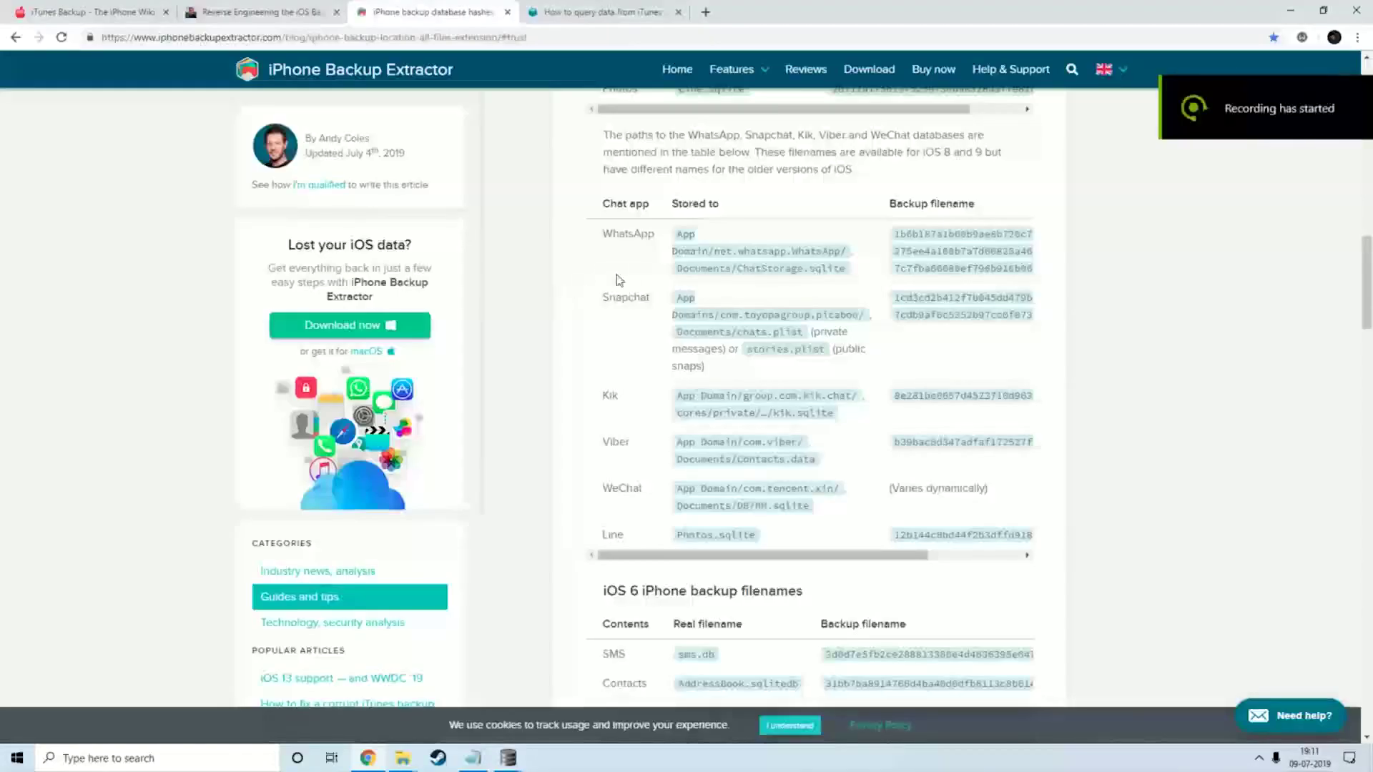
scroll(616, 283, down, 2)
scroll(592, 300, up, 3)
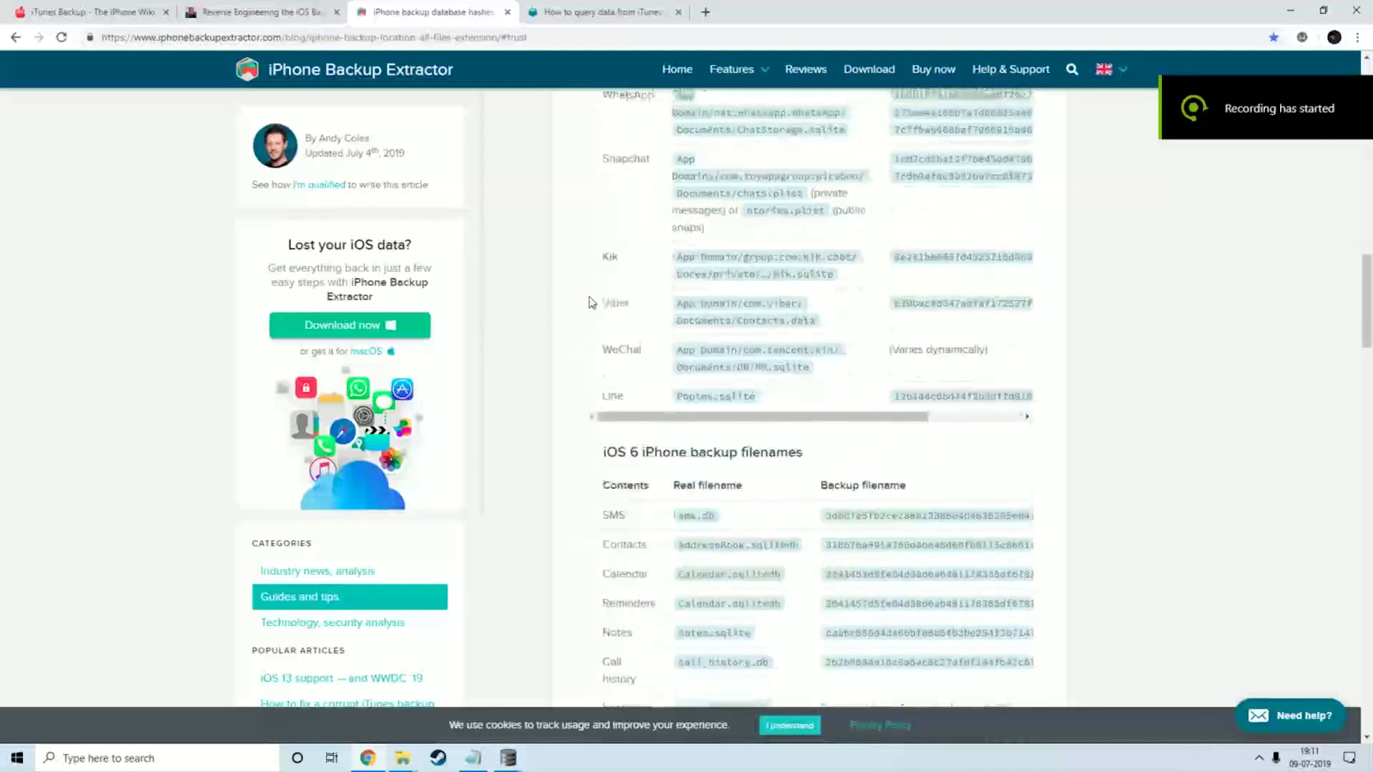
scroll(635, 312, down, 1)
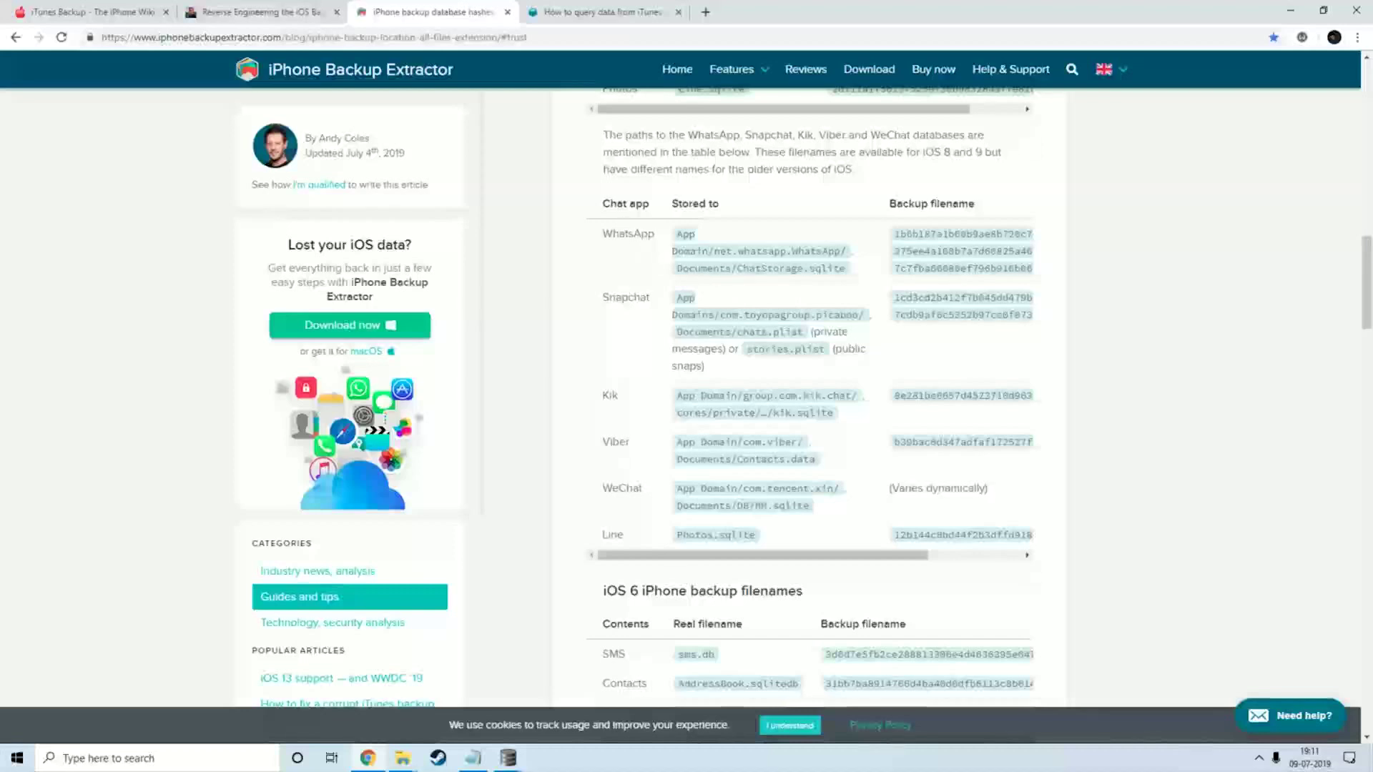
drag(737, 268, 841, 268)
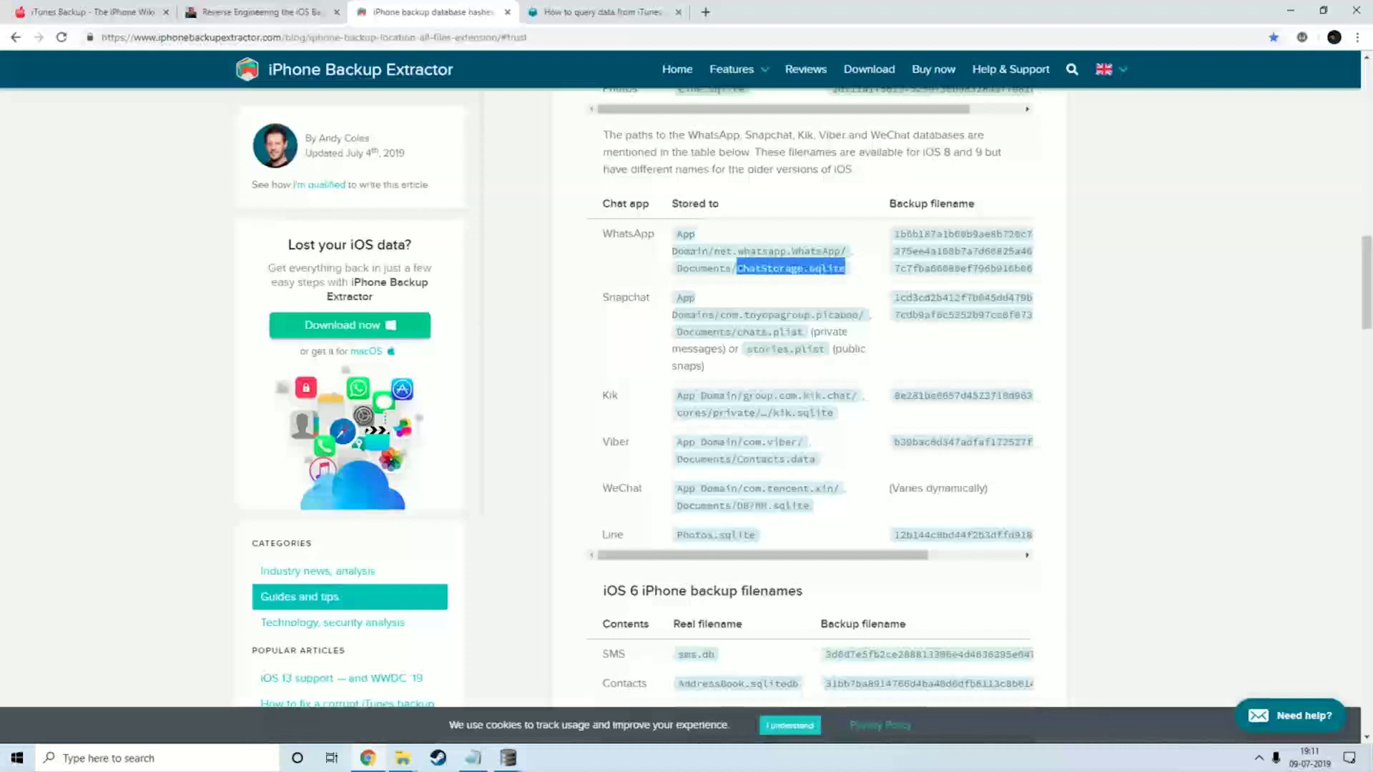
click(847, 269)
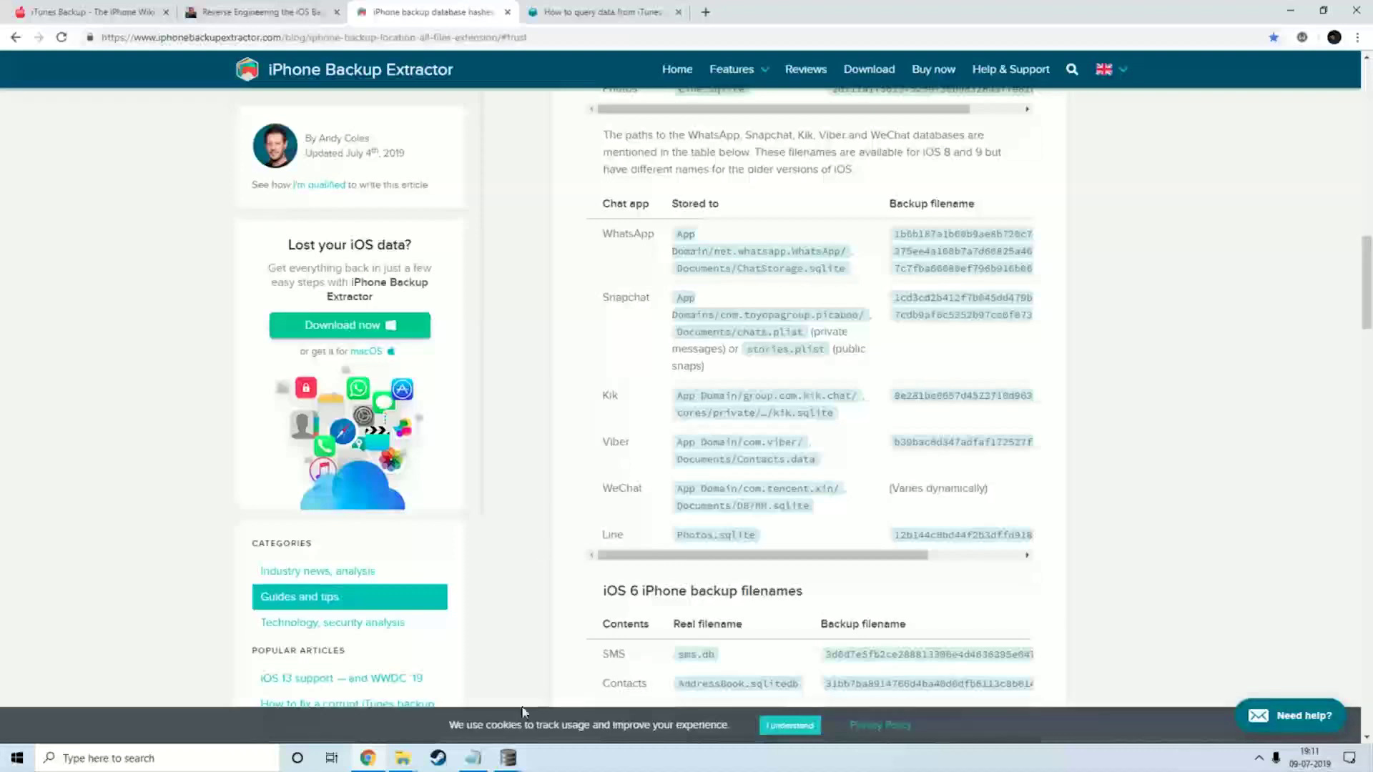
click(402, 758)
Search 'man' in Explorer, rename Manifest.db to Manifest.db.sqlite, and open it in DB Browser.
click(500, 697)
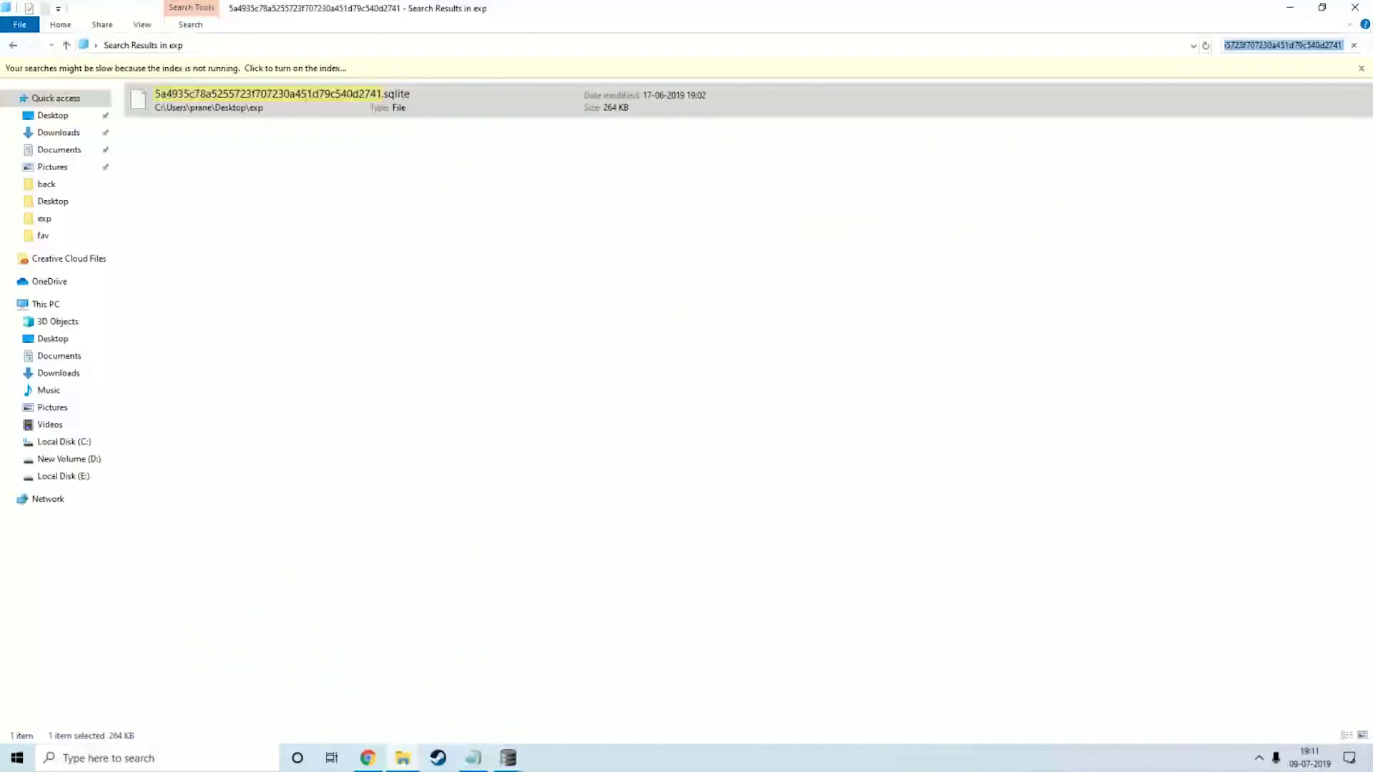
text(mani)
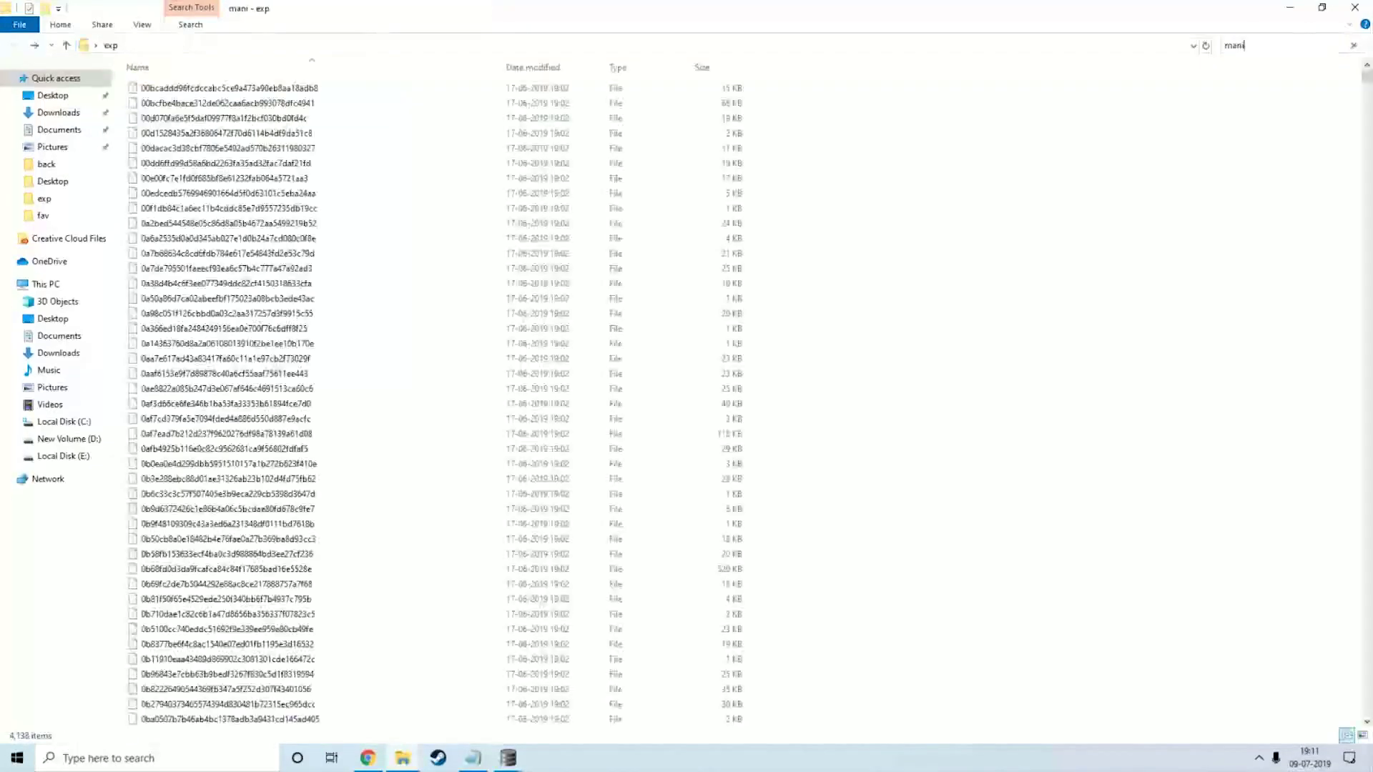
click(215, 104)
click(215, 103)
key(End)
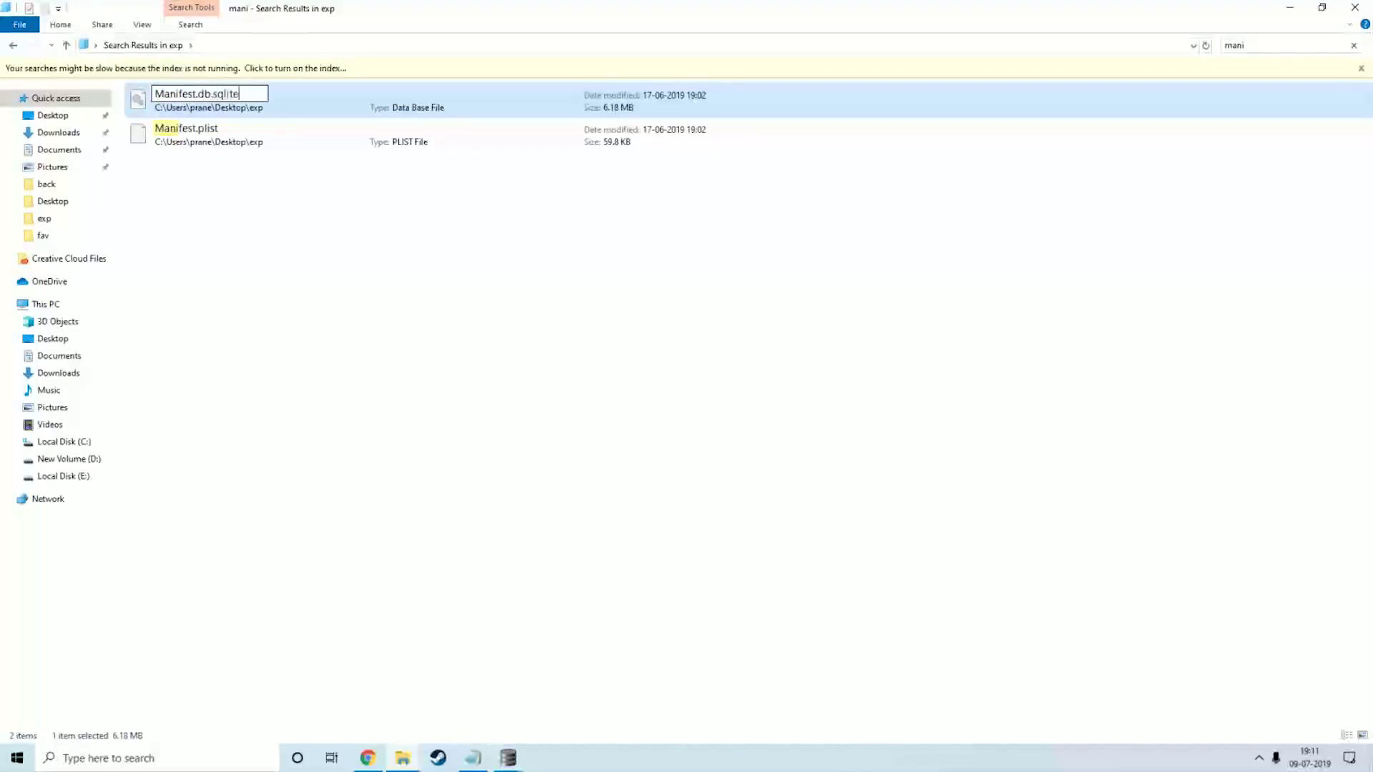
key(Return)
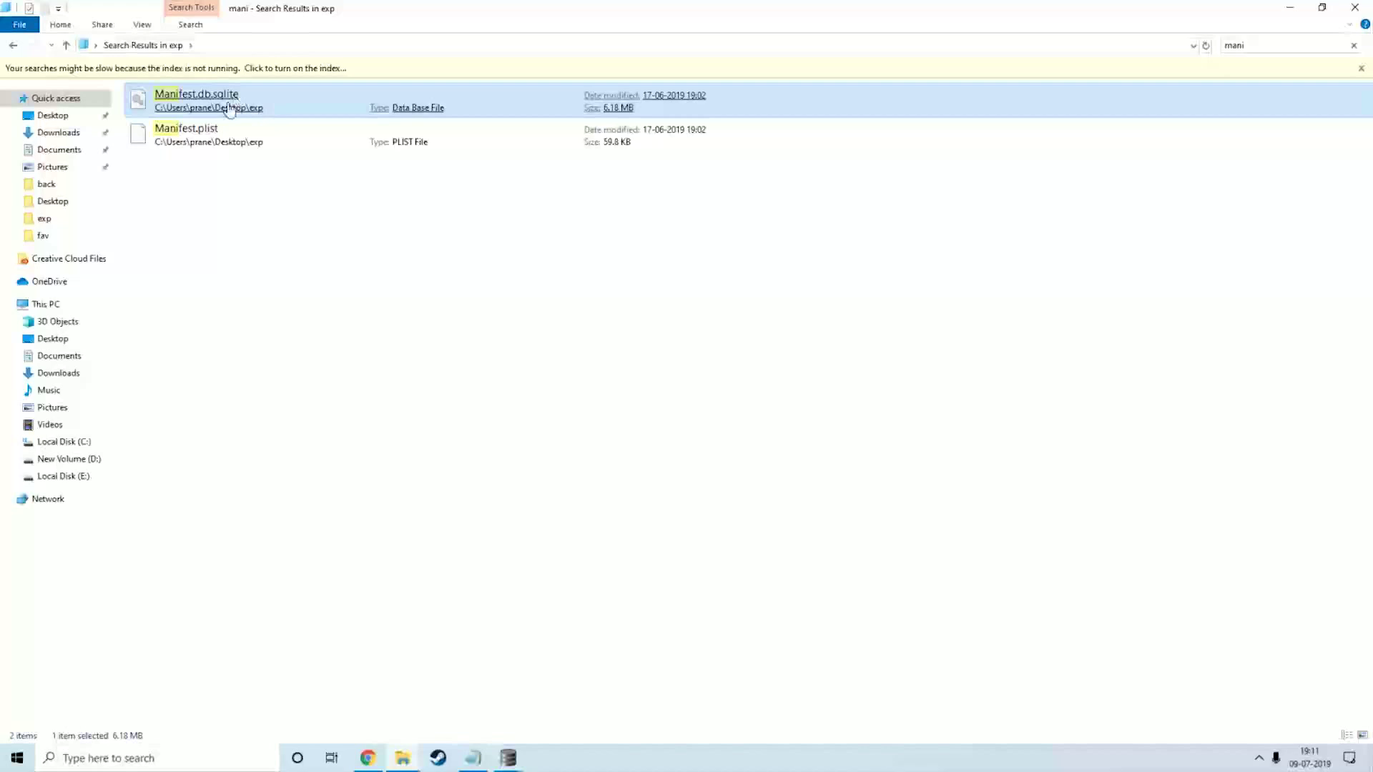
double_click(230, 108)
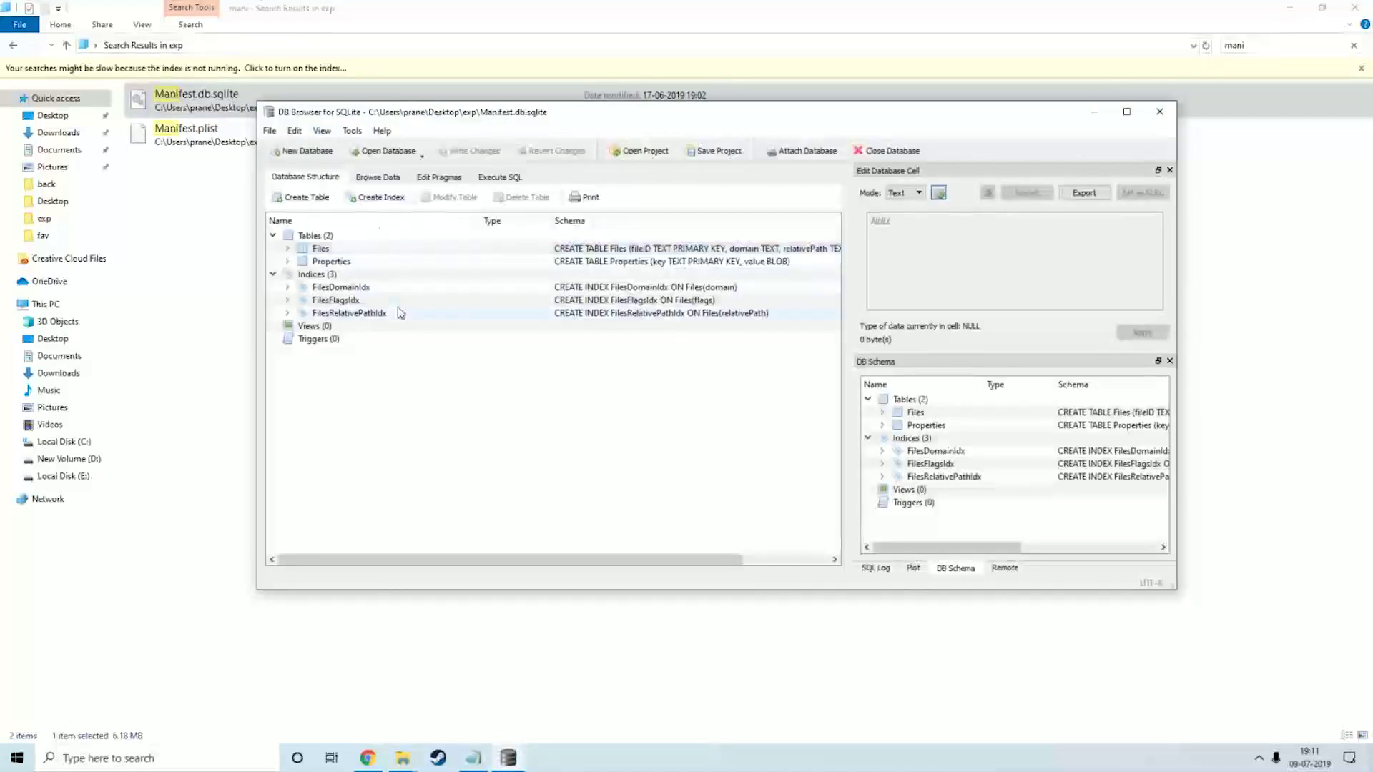
Filter the Files table's relativePath on 'chat' and widen the relativePath column.
click(378, 177)
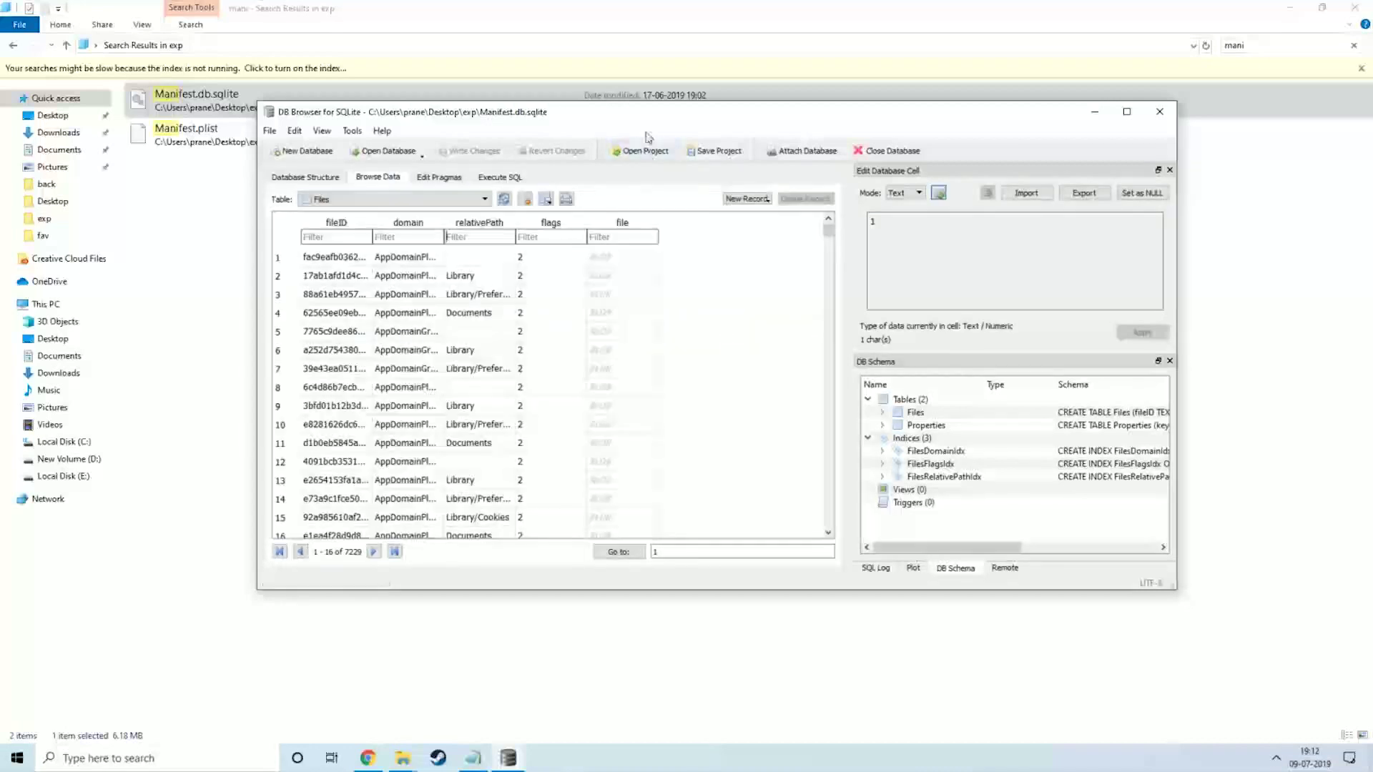
click(1282, 7)
drag(724, 125, 815, 356)
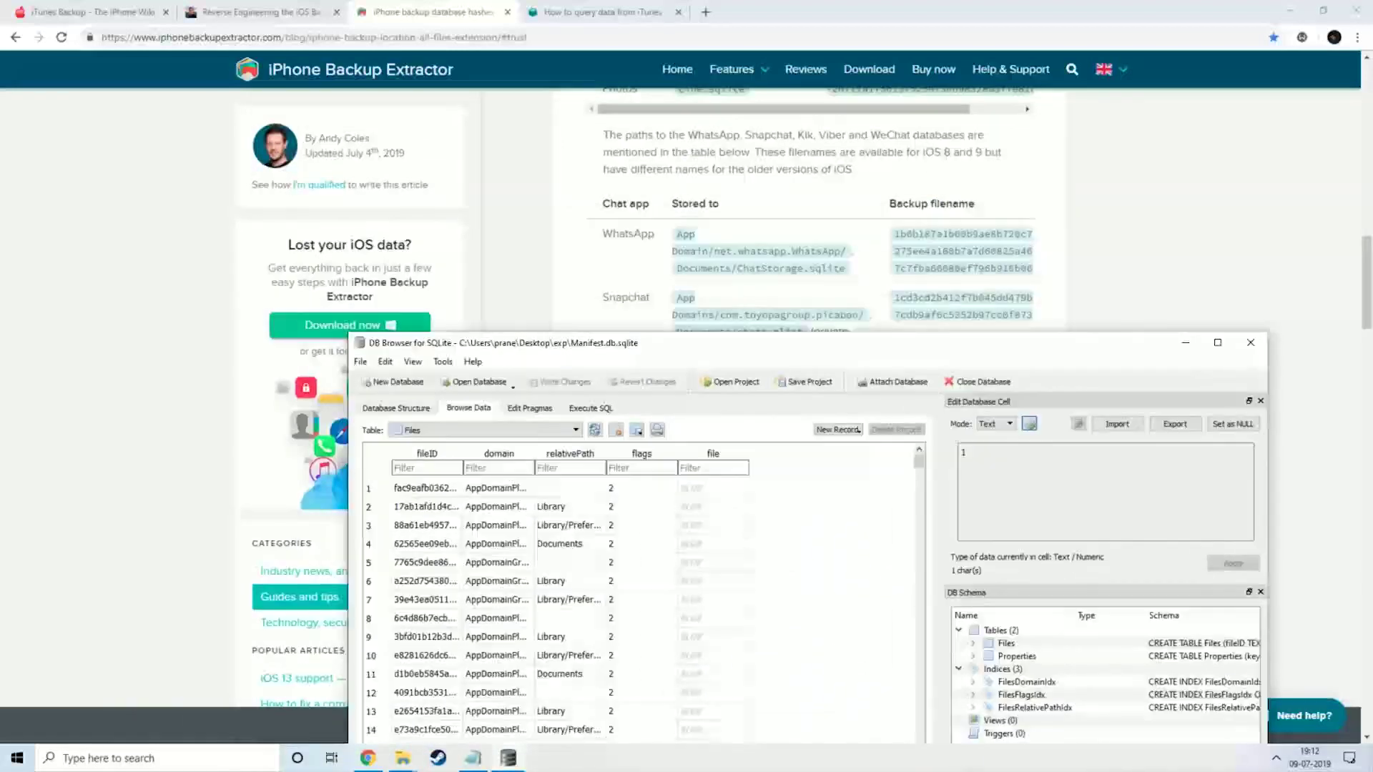
click(551, 461)
text(chat)
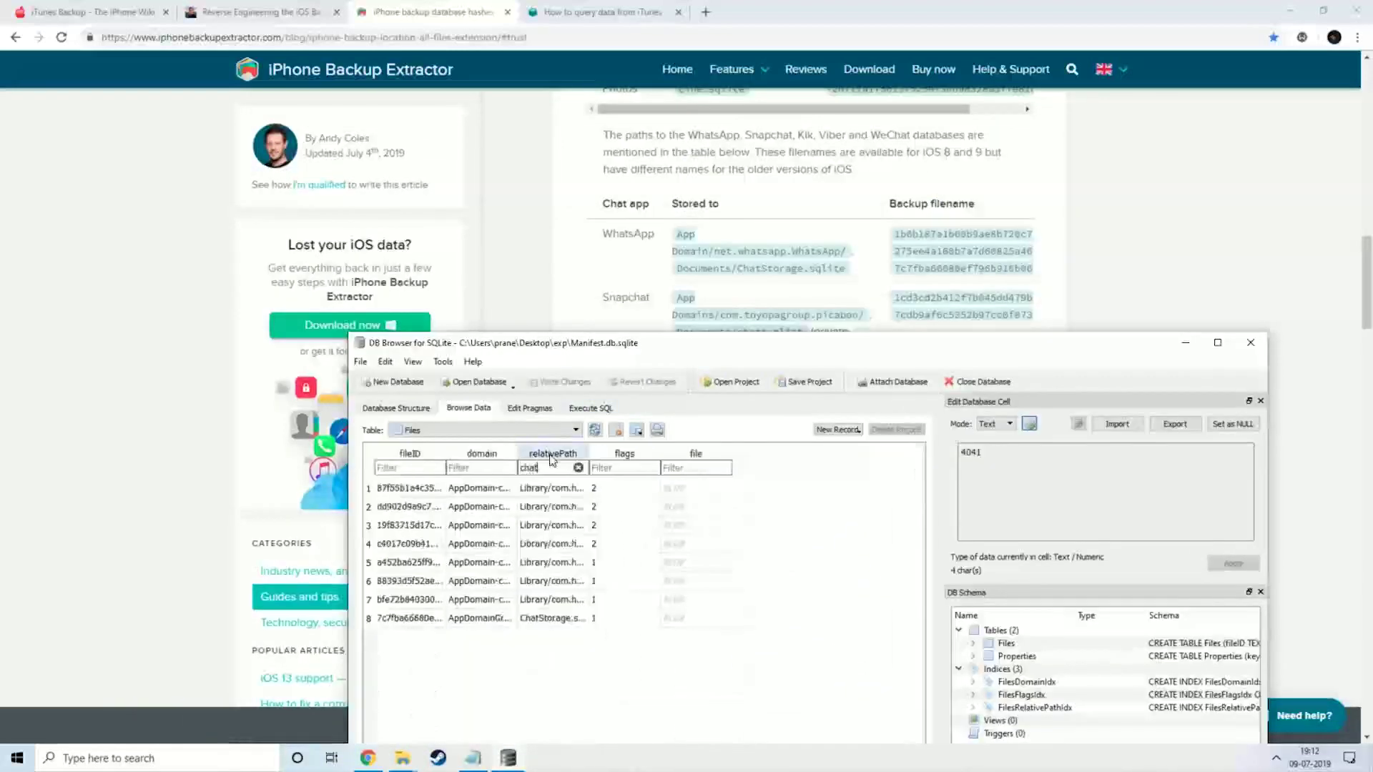
drag(631, 453, 772, 457)
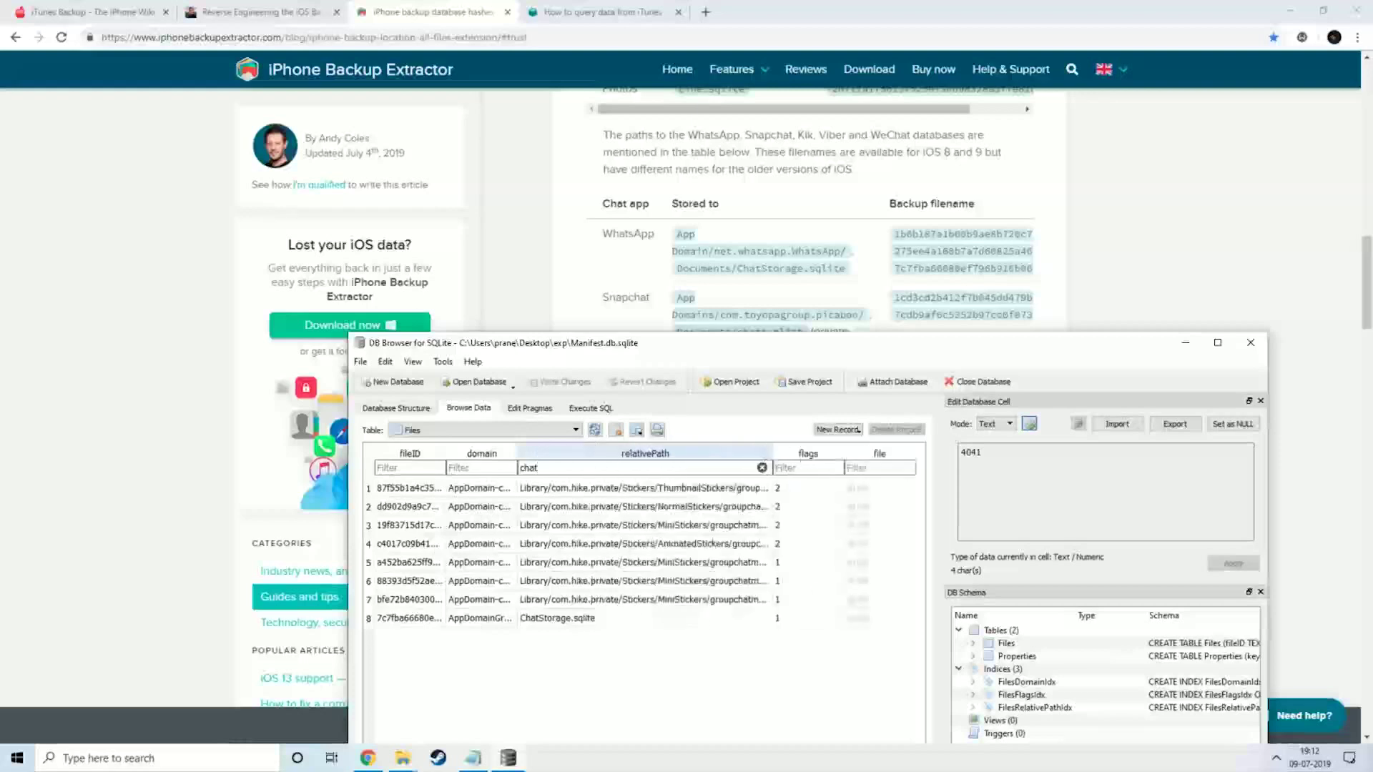
Widen fileID and select ChatStorage.sqlite's hash 7c7fba66680ef796b916b067077cc246adacf01d for copying.
click(536, 619)
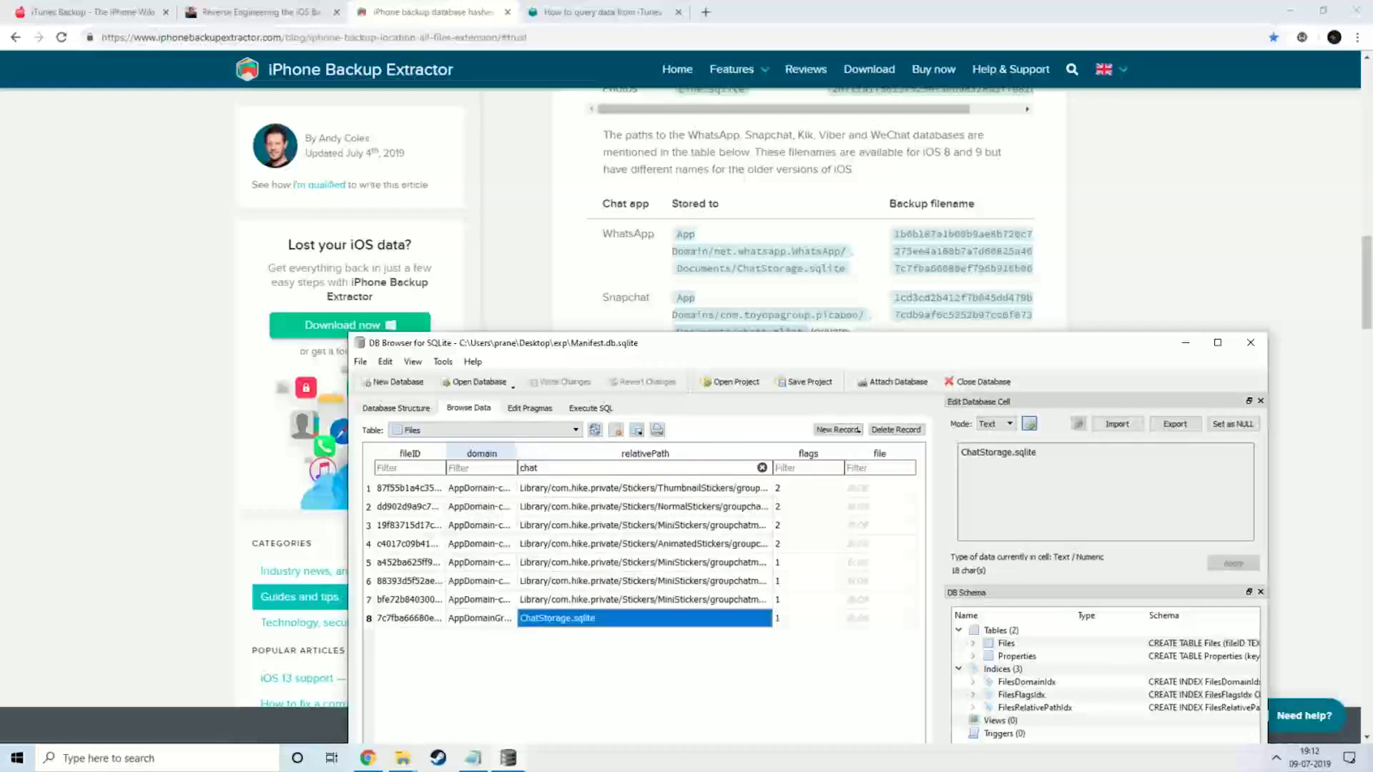
drag(445, 447, 563, 450)
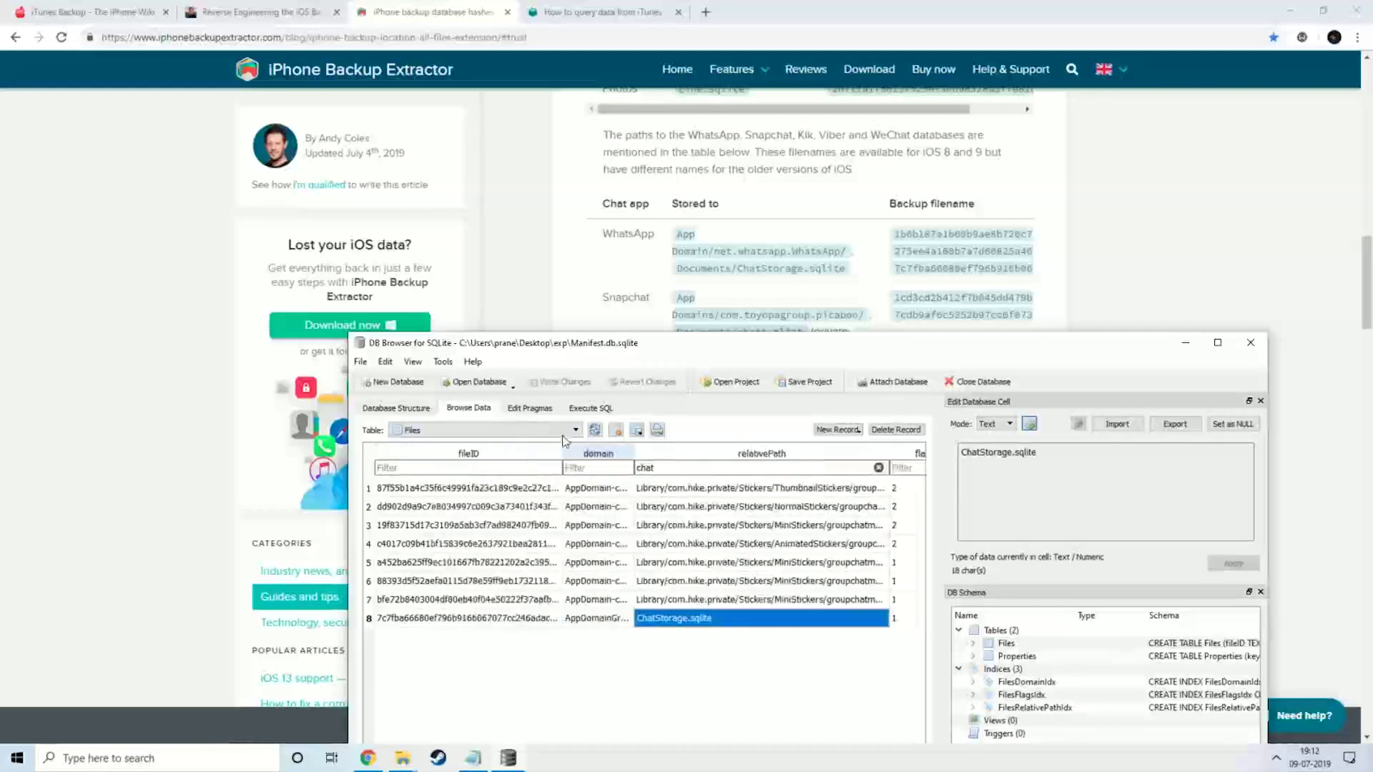
click(469, 619)
double_click(1057, 452)
key(ctrl+c)
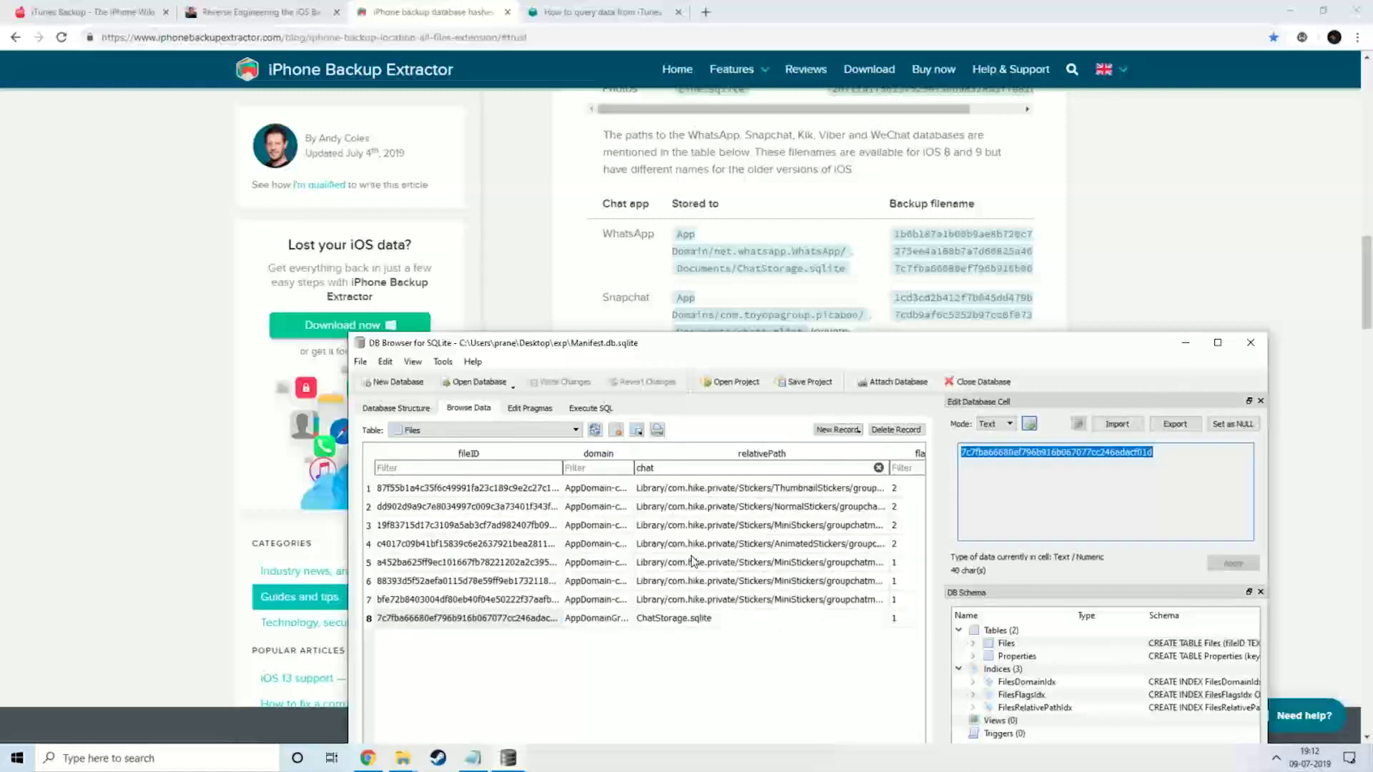
click(1185, 343)
Search the exp folder for the copied ChatStorage hash and select the single match.
click(1290, 10)
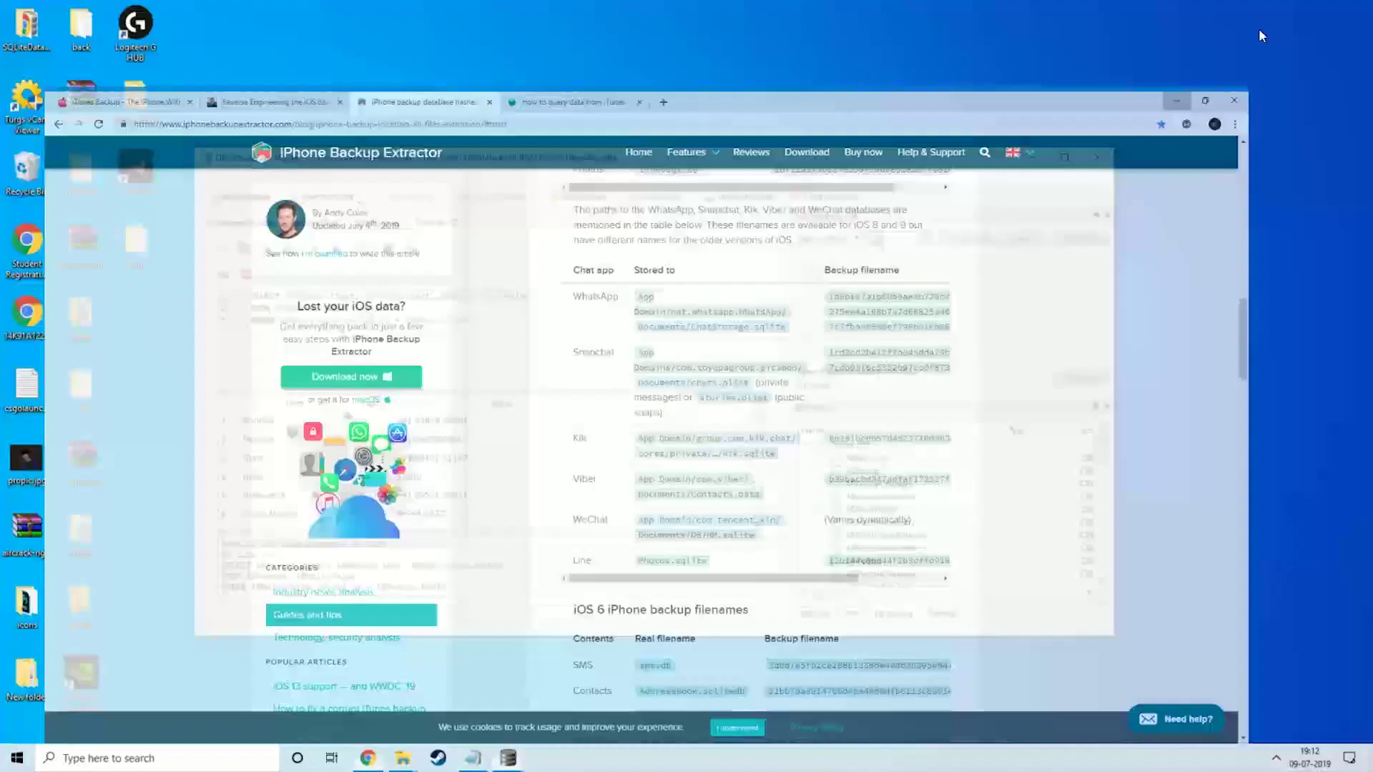
mouse_move(402, 758)
click(484, 668)
click(1248, 45)
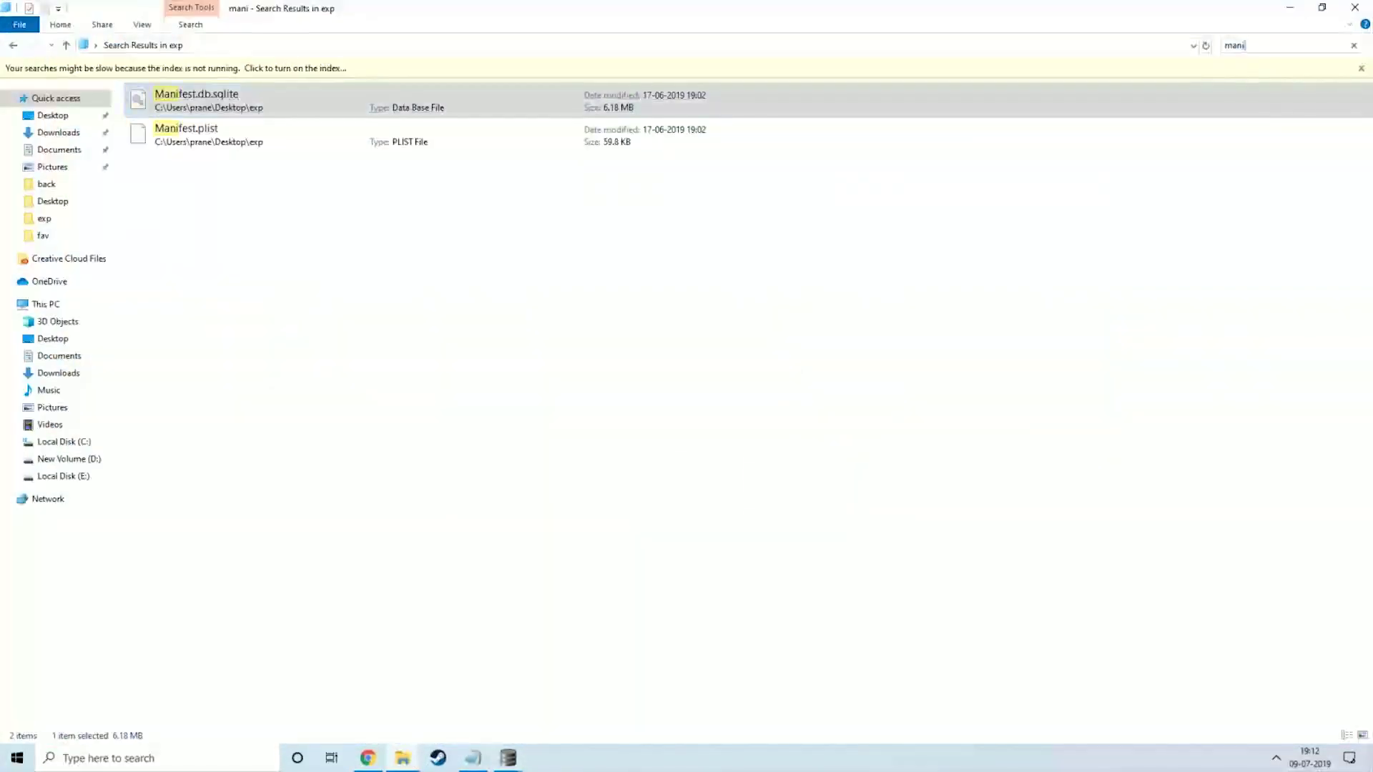
key(ctrl+v)
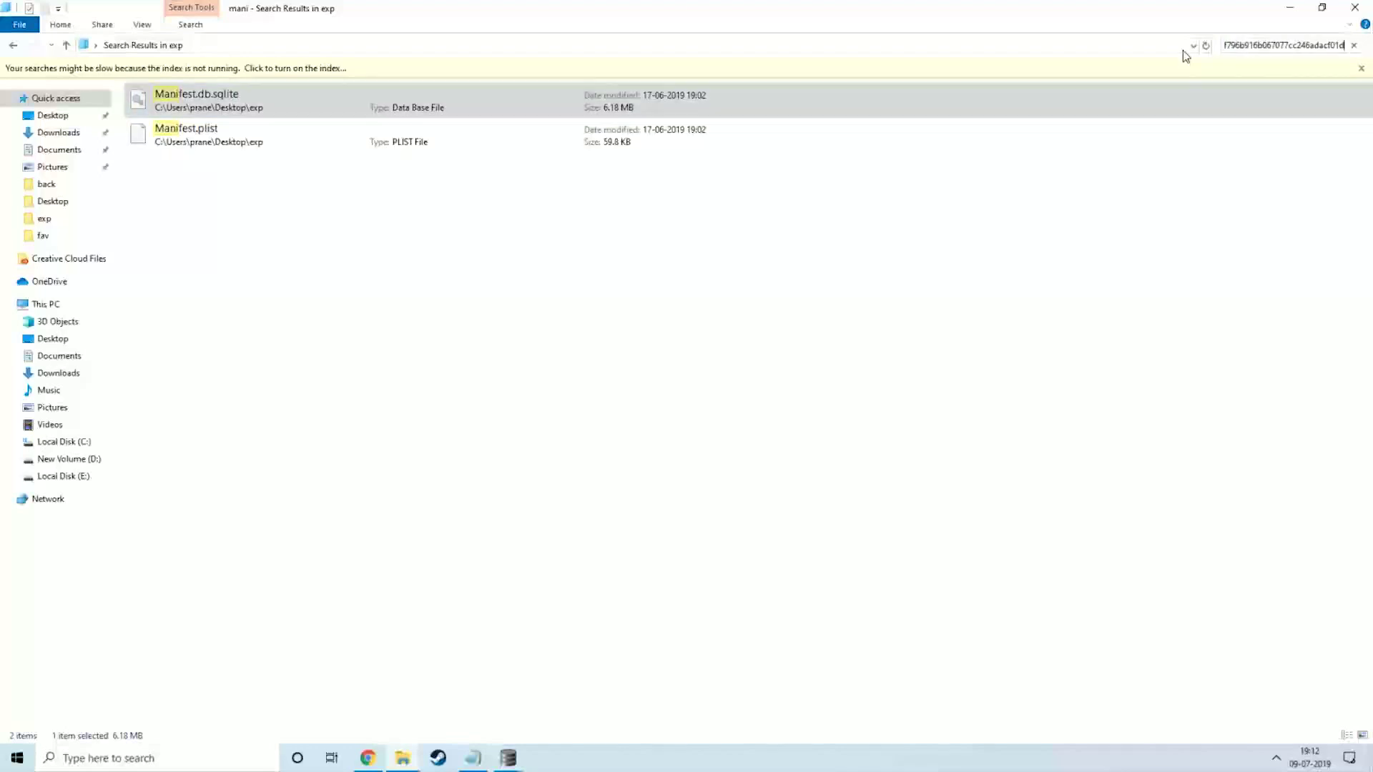
click(256, 107)
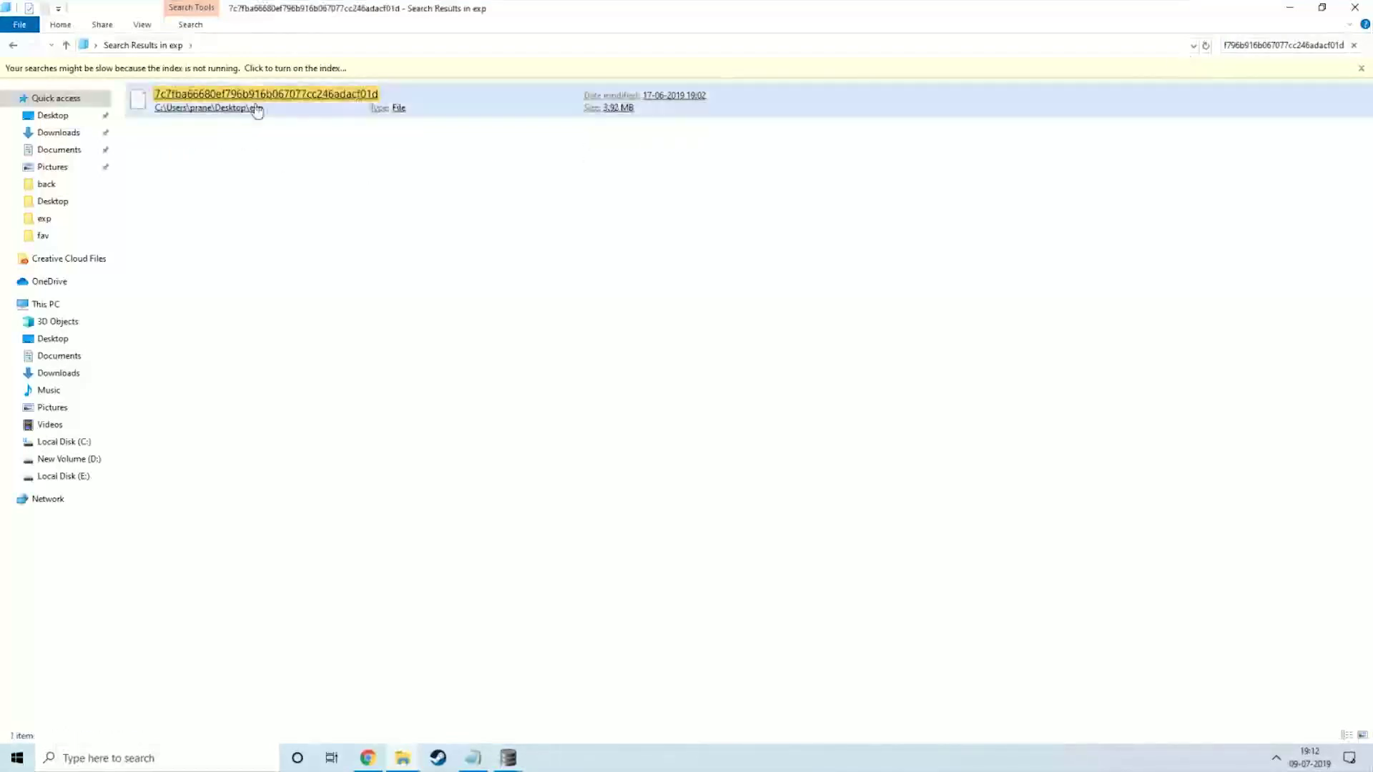
Rename the found backup file to 7c7fba66680ef796b916b067077cc246adacf01d.sqlite.
click(362, 100)
key(Escape)
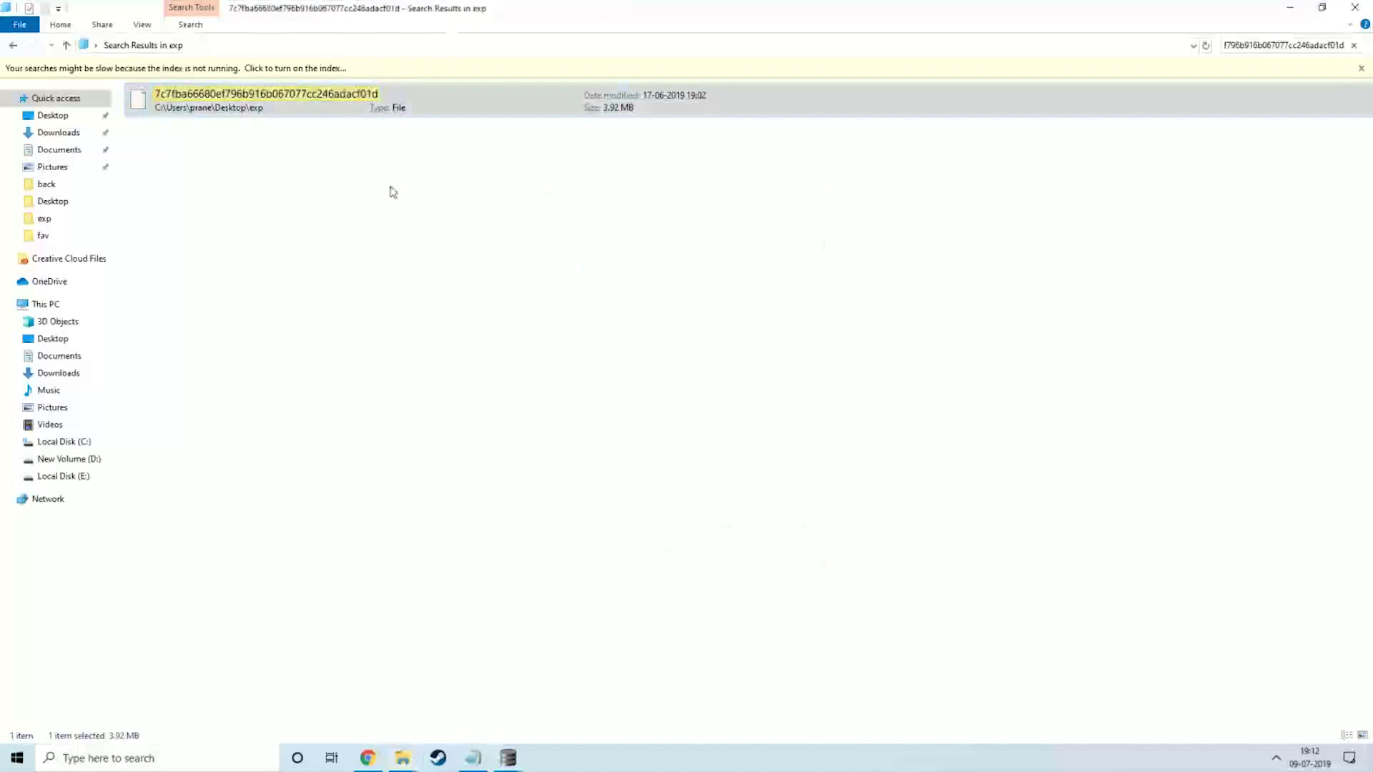
key(Return)
click(383, 109)
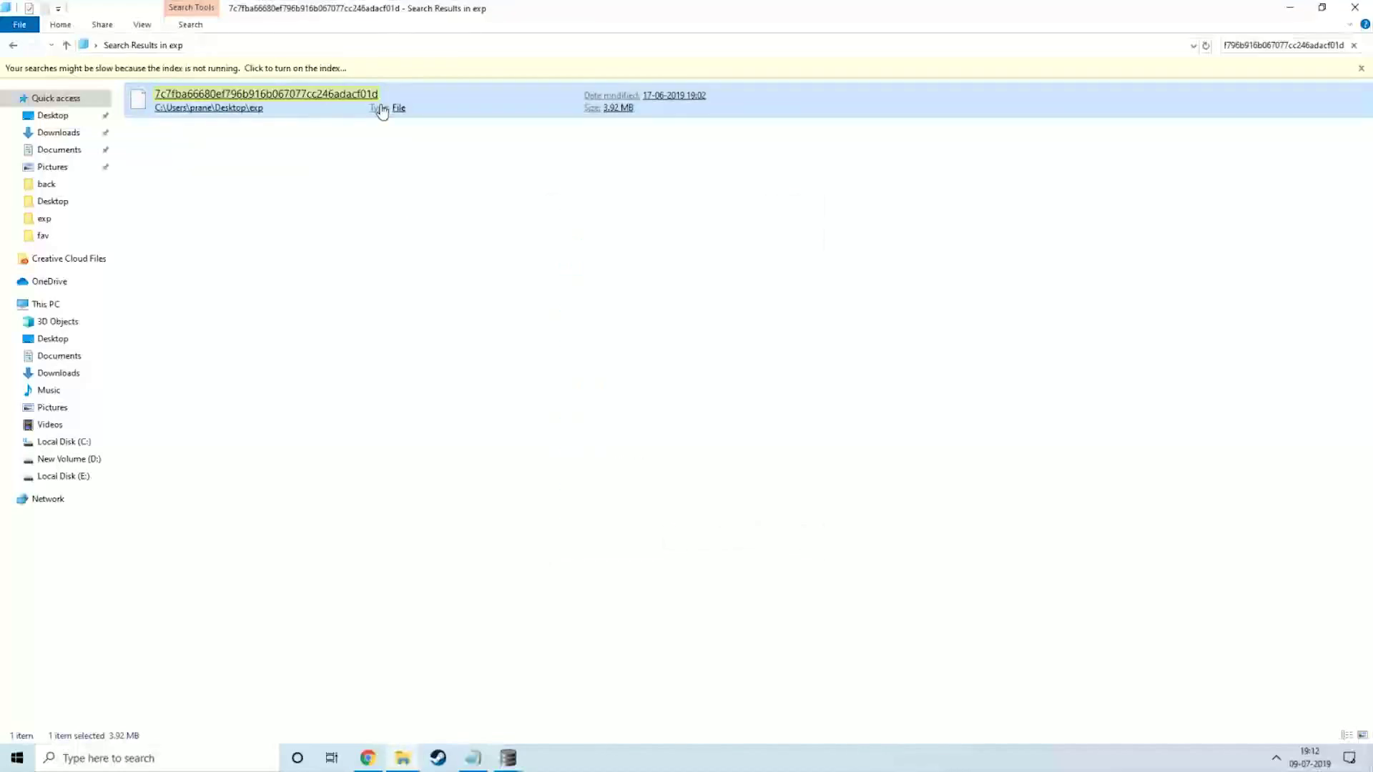
key(F2)
key(End)
text(.sqlite)
key(Return)
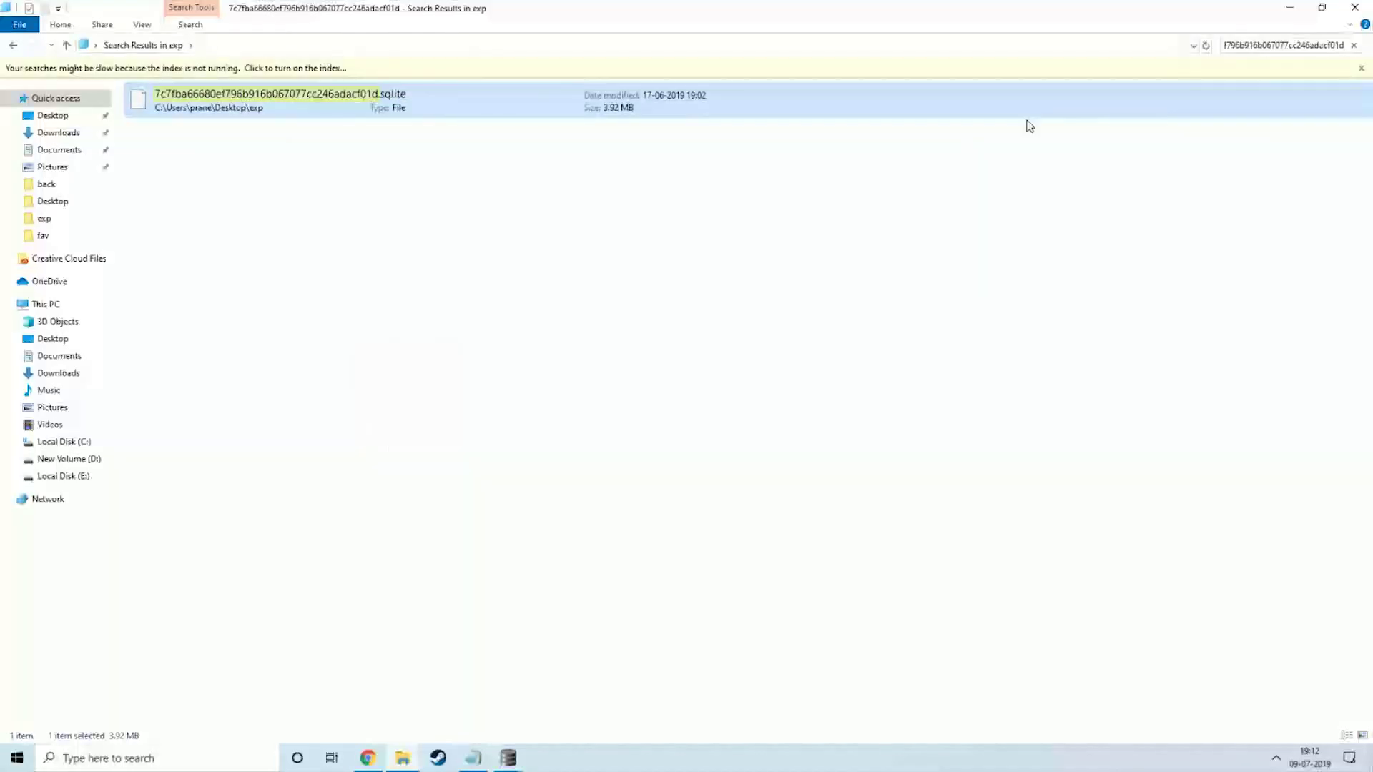
click(507, 759)
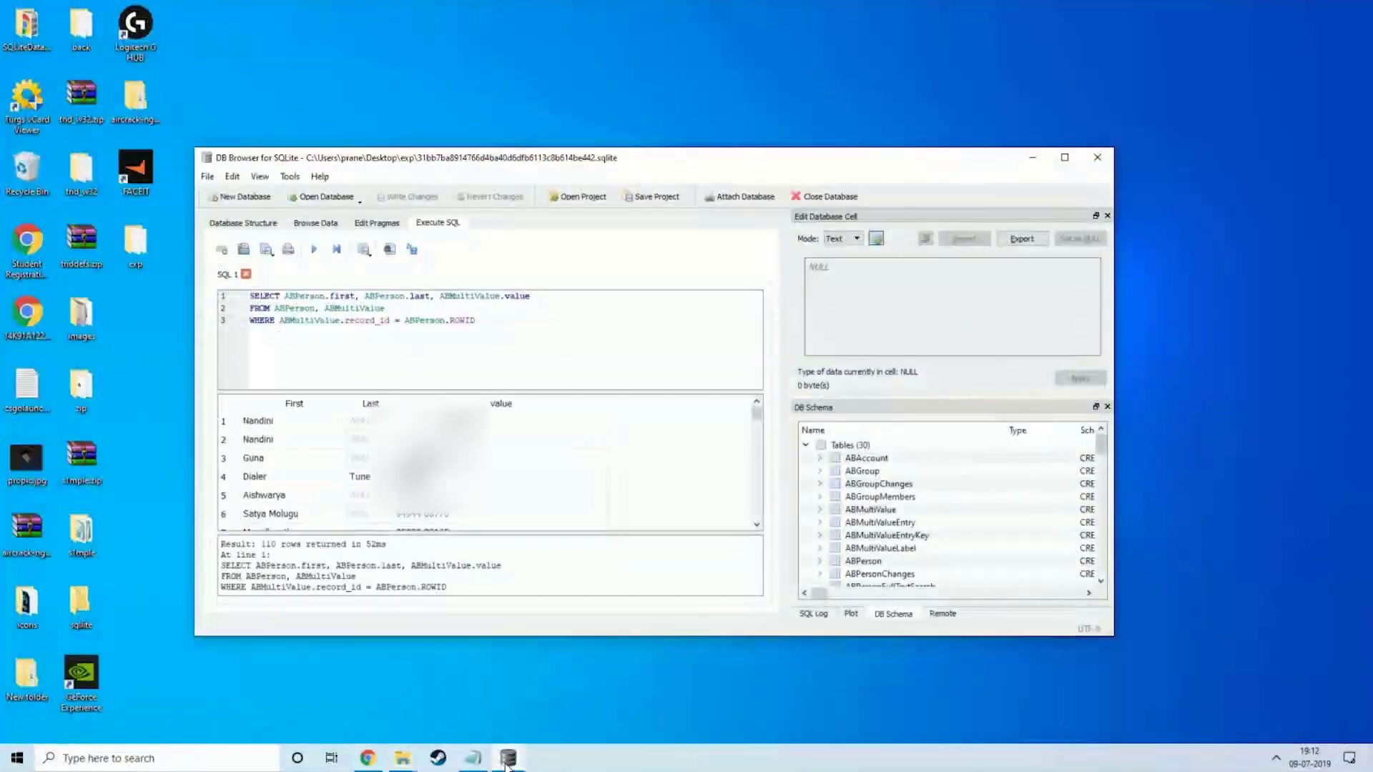
Open the renamed ChatStorage .sqlite file in DB Browser's Browse Data view.
mouse_move(406, 767)
click(483, 701)
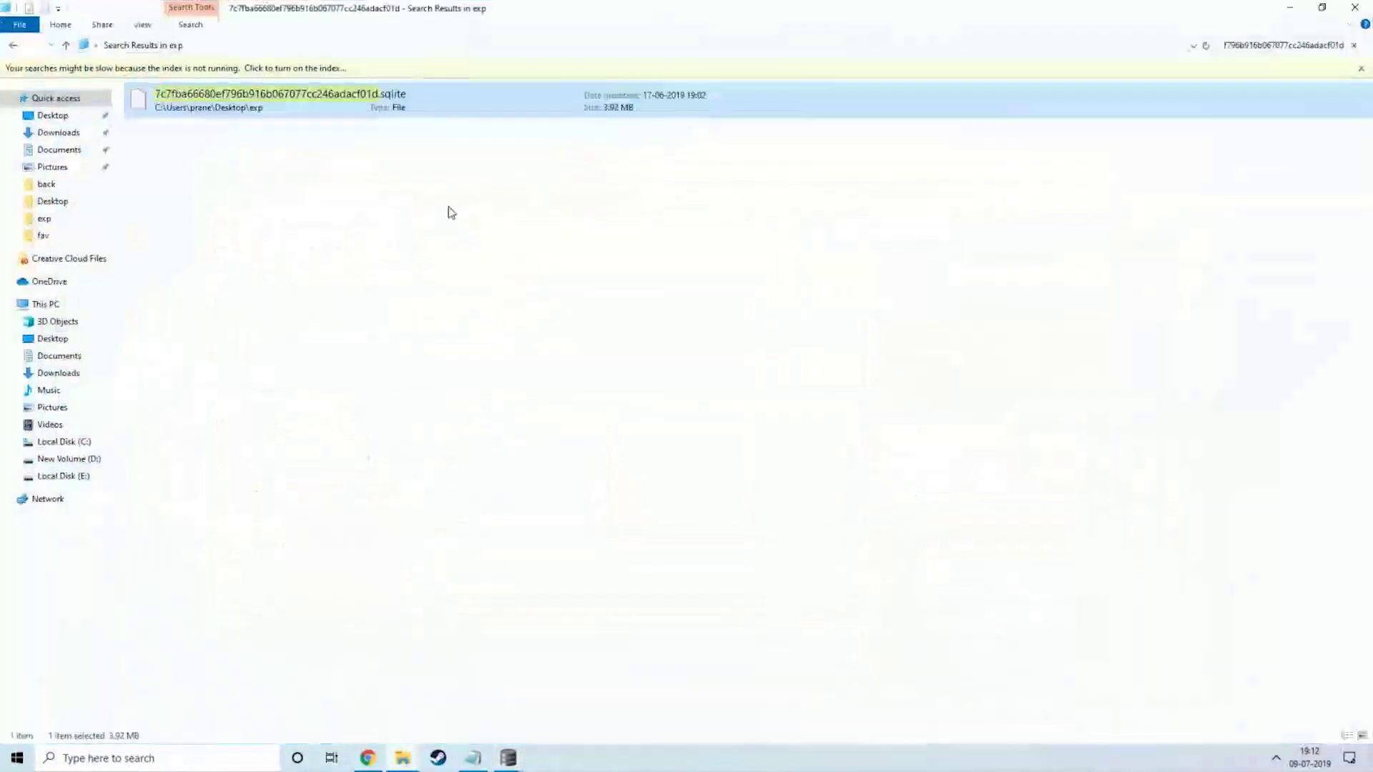
key(Return)
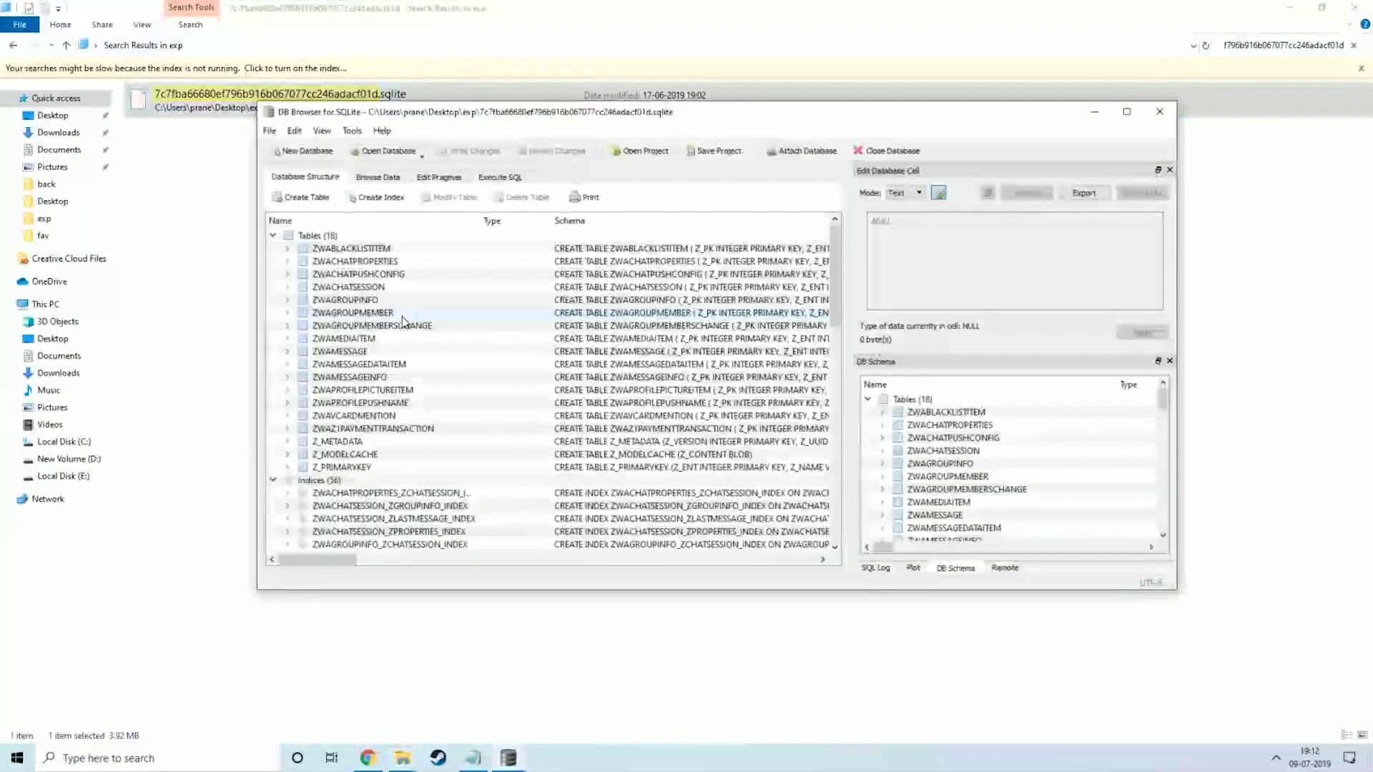
scroll(699, 383, up, 15)
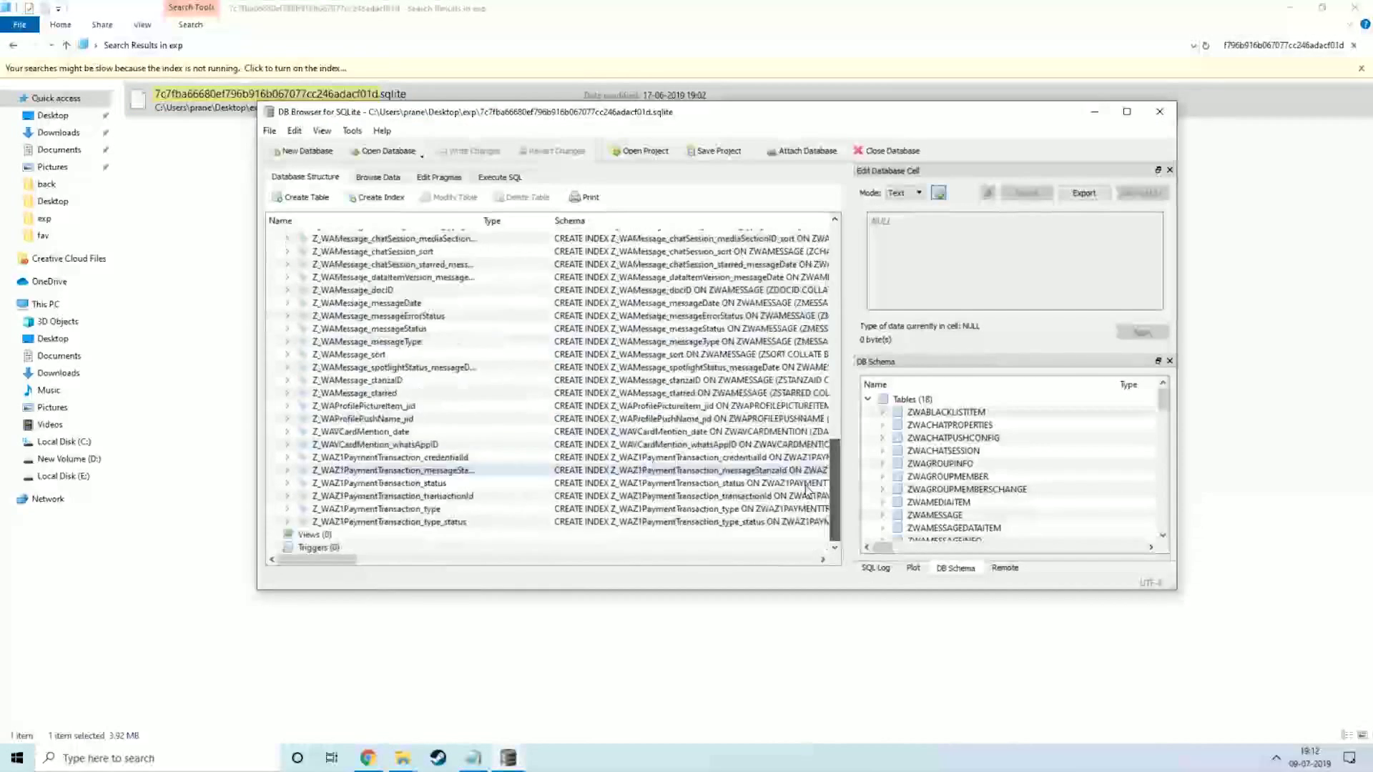
click(366, 182)
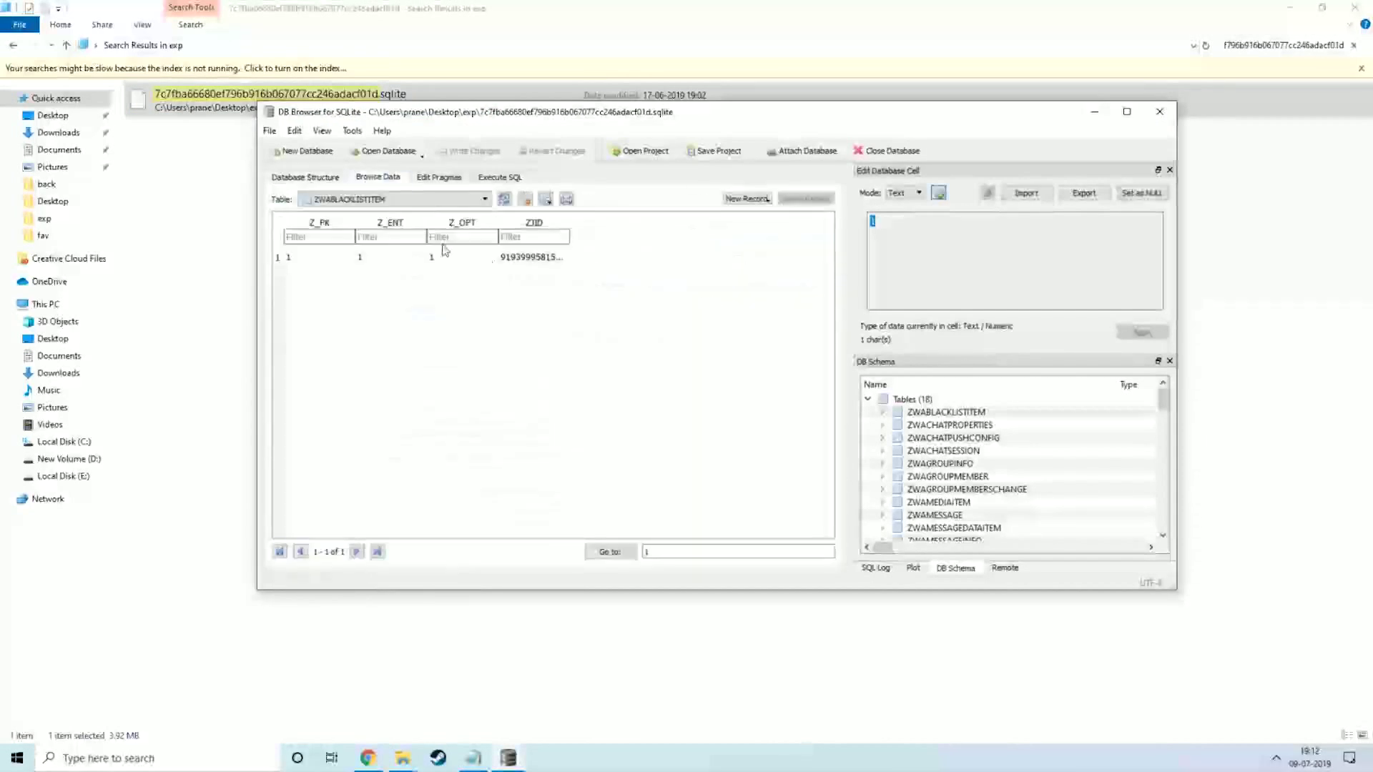
Browse the ZWAMESSAGE table's 3839 rows in a maximized window, scrolling to later columns.
click(400, 203)
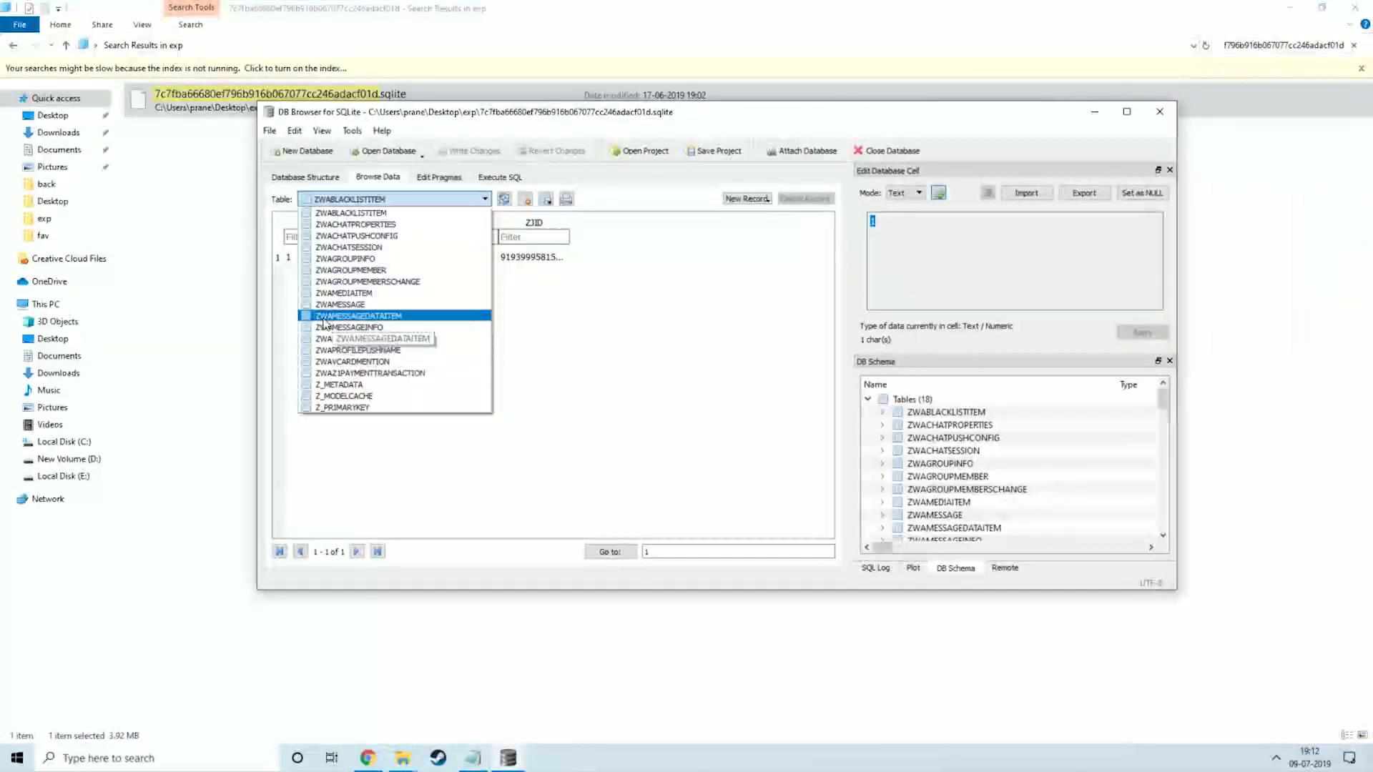
click(349, 306)
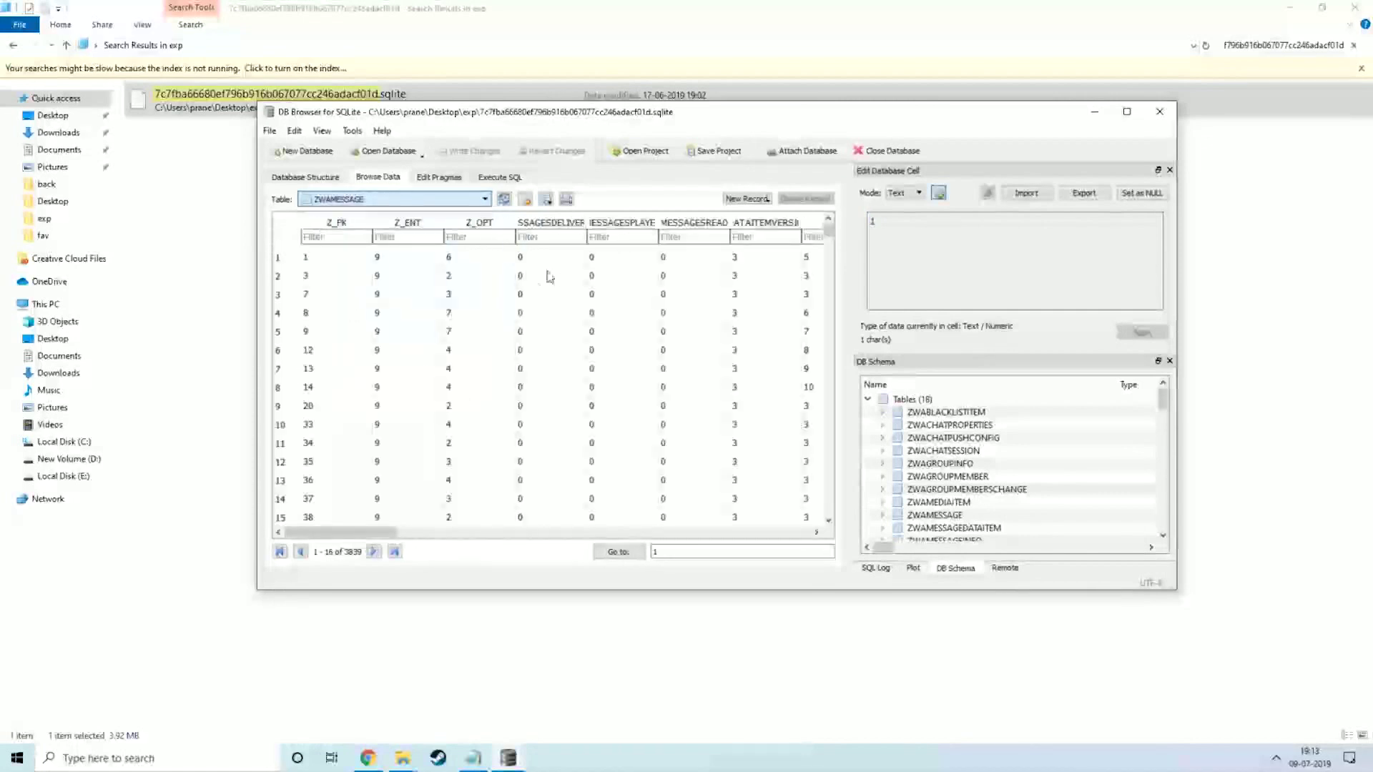
click(1128, 112)
drag(340, 686, 965, 716)
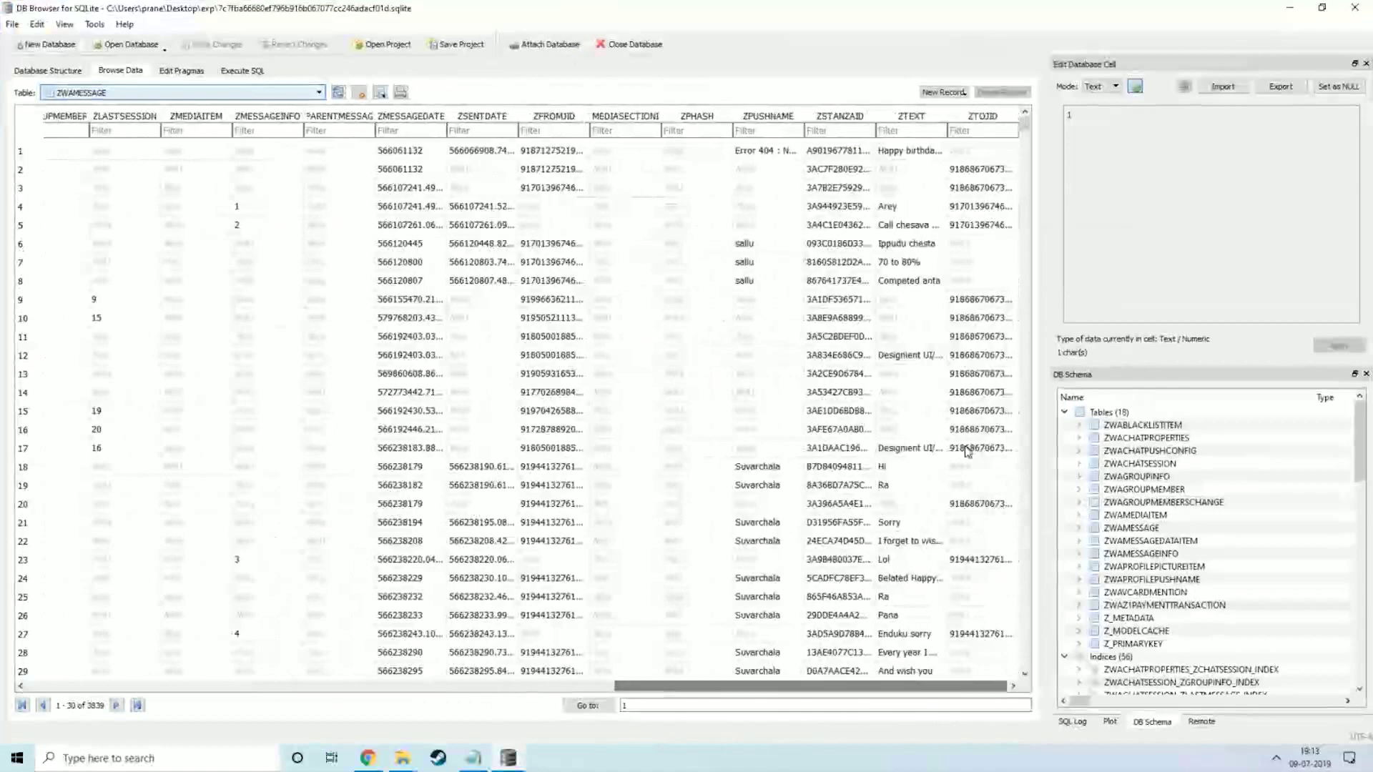
scroll(911, 563, down, 7)
scroll(912, 563, up, 7)
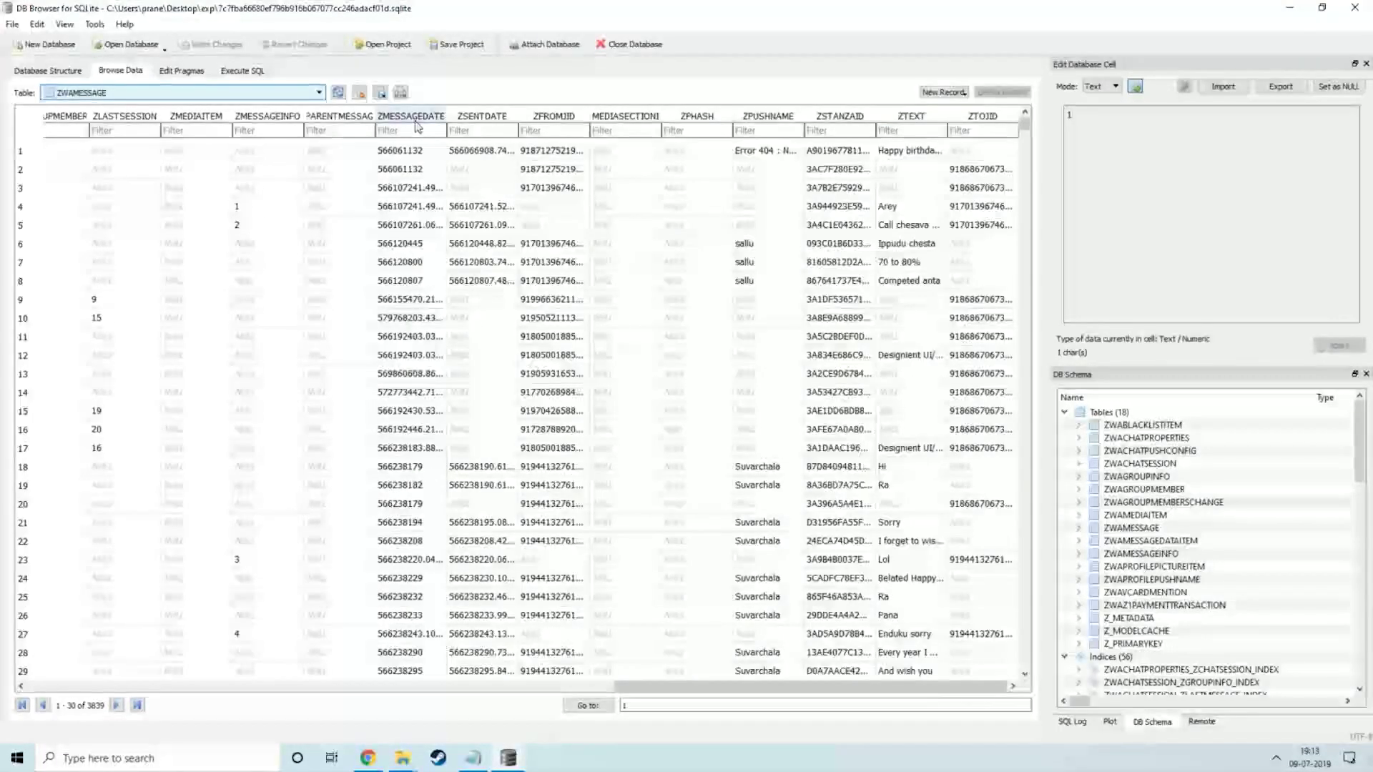
drag(647, 687, 43, 683)
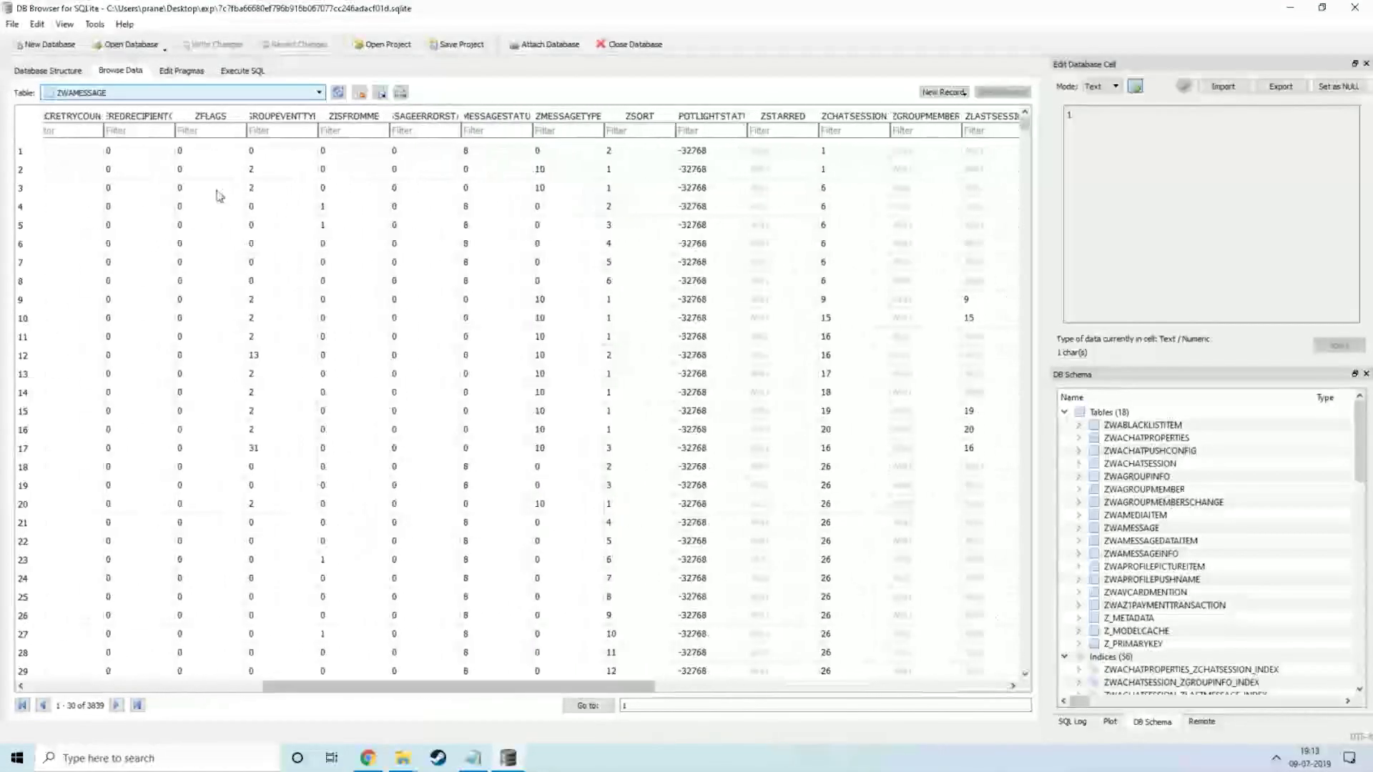
Switch to the DB Browser window holding the ZTEXT message query.
click(242, 70)
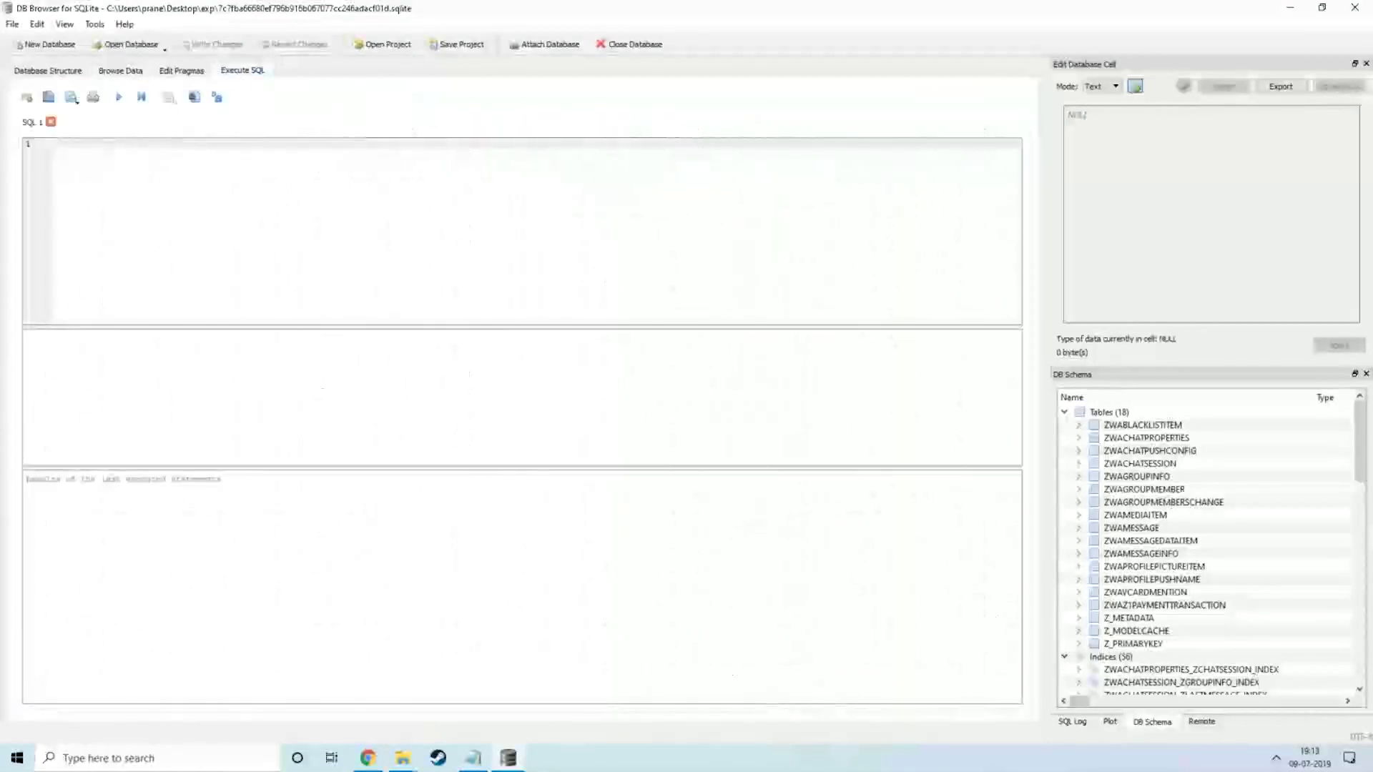
click(1322, 8)
mouse_move(473, 758)
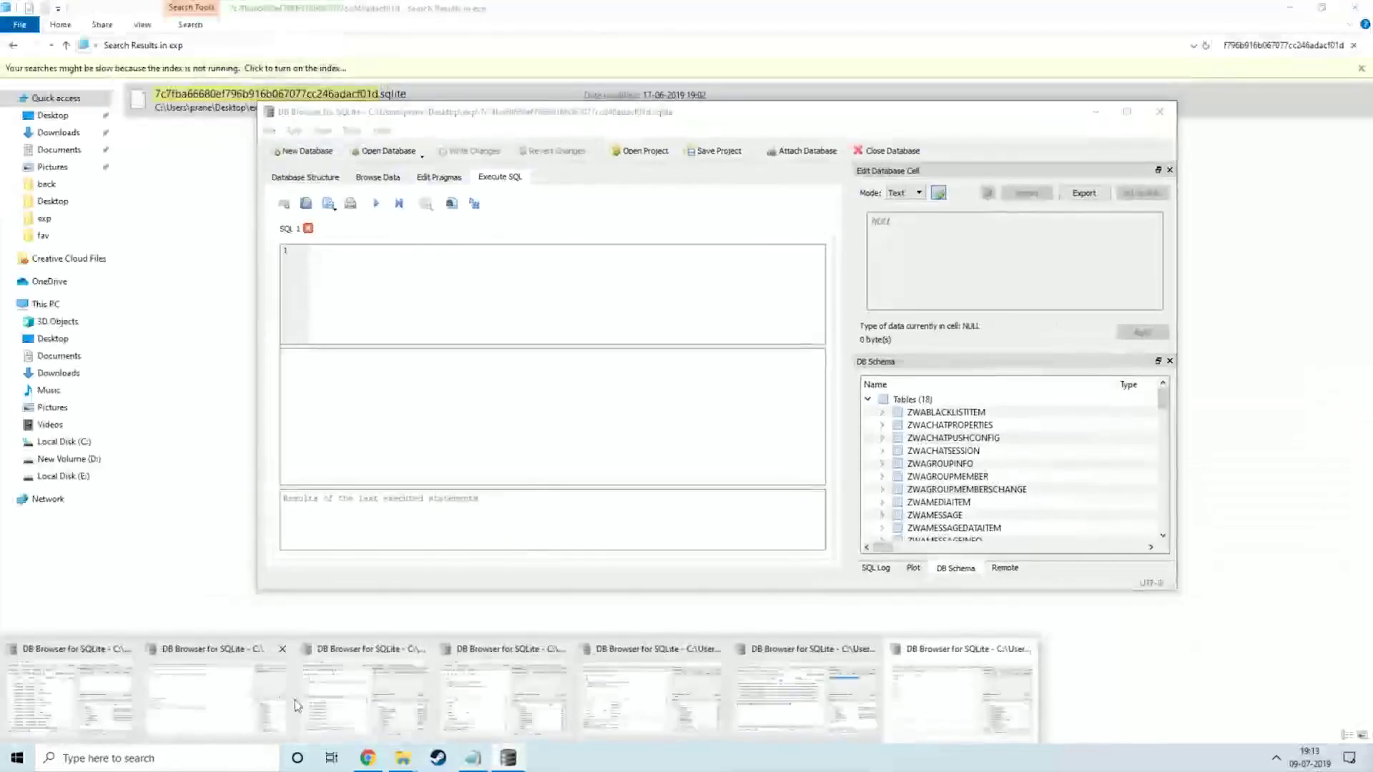
mouse_move(376, 712)
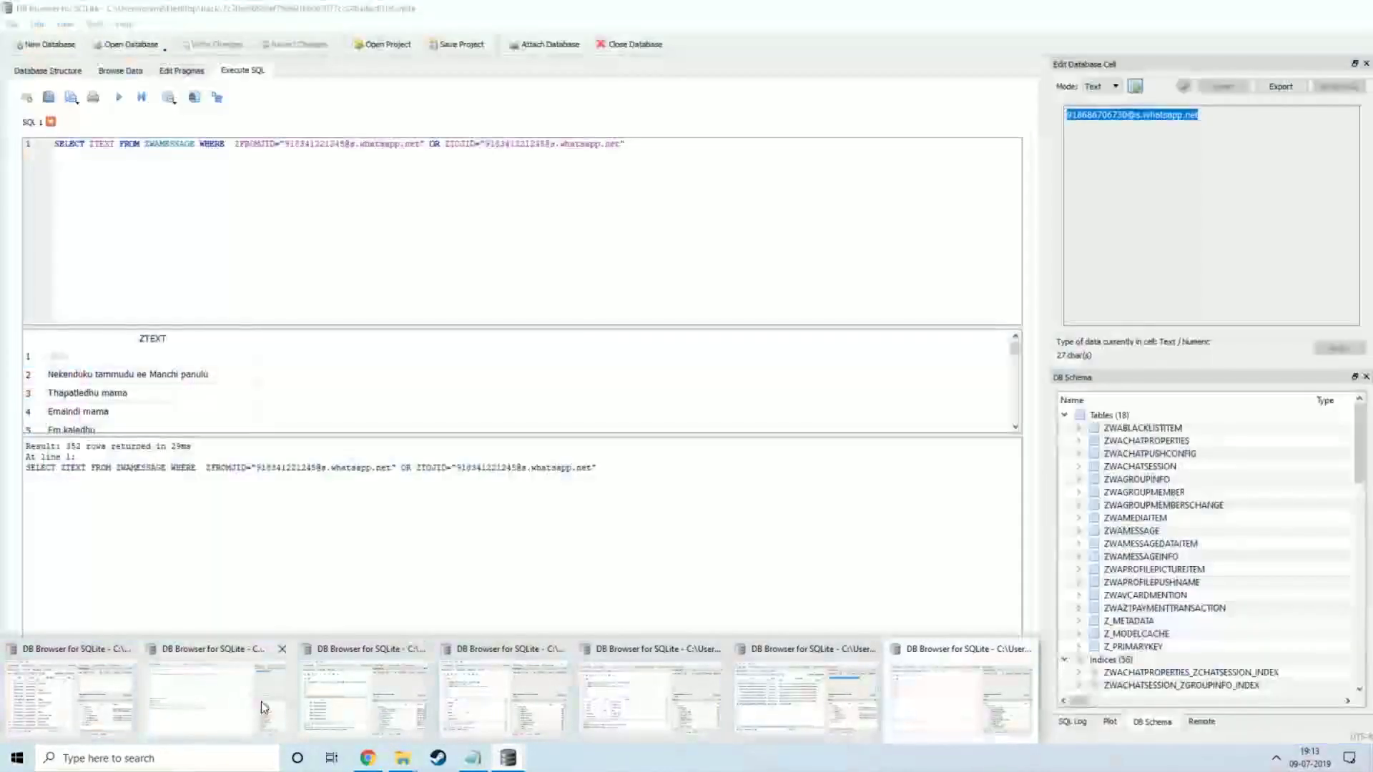
key(alt+Tab)
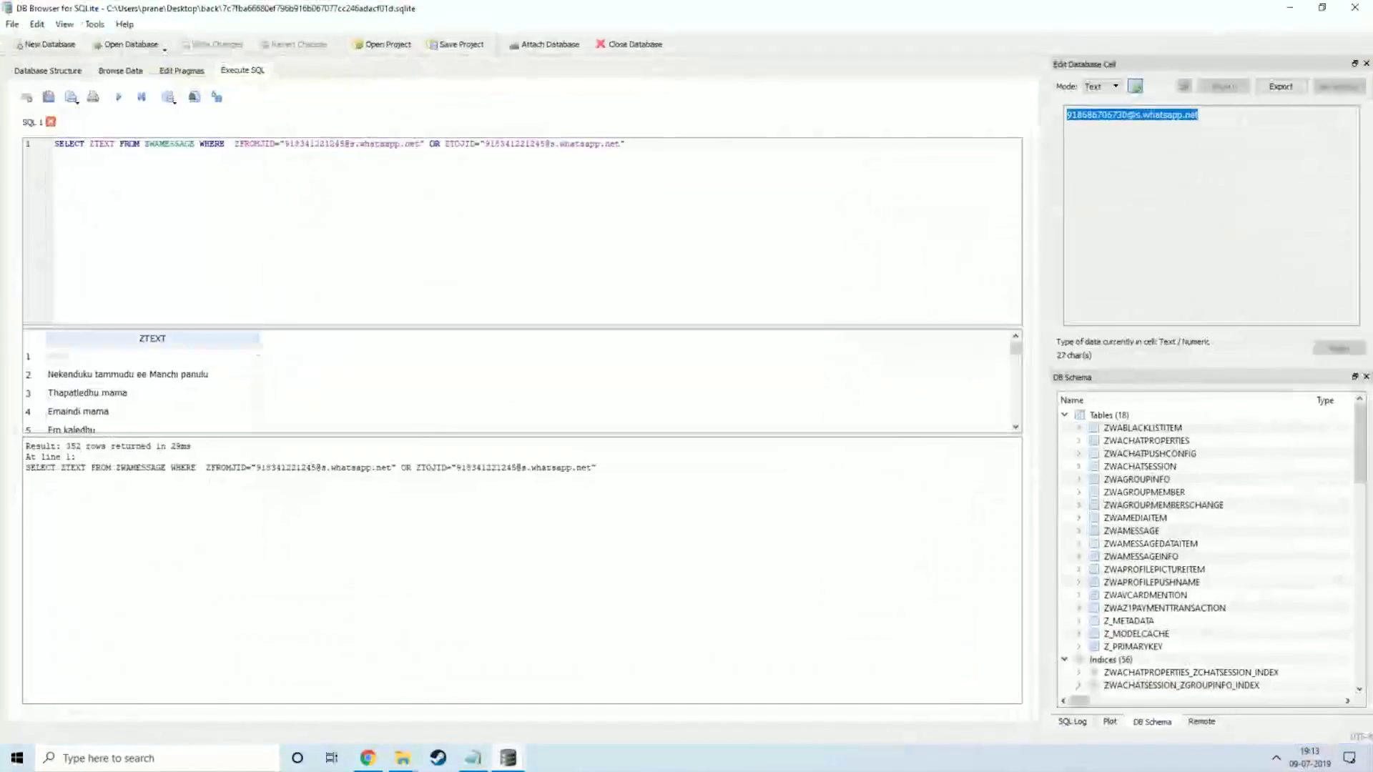
click(1322, 7)
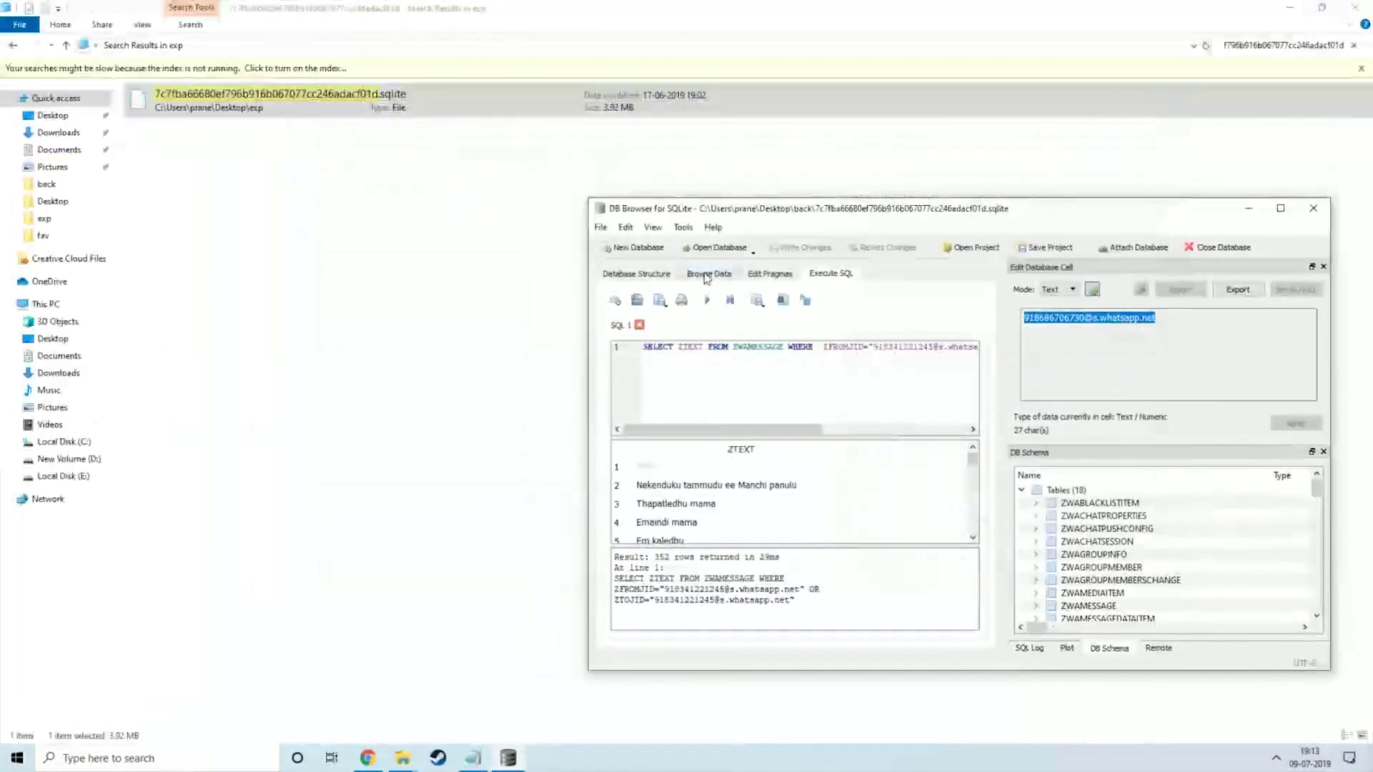
Re-run the ZTEXT query, returning 352 rows, and close the chat database window.
drag(722, 429, 797, 429)
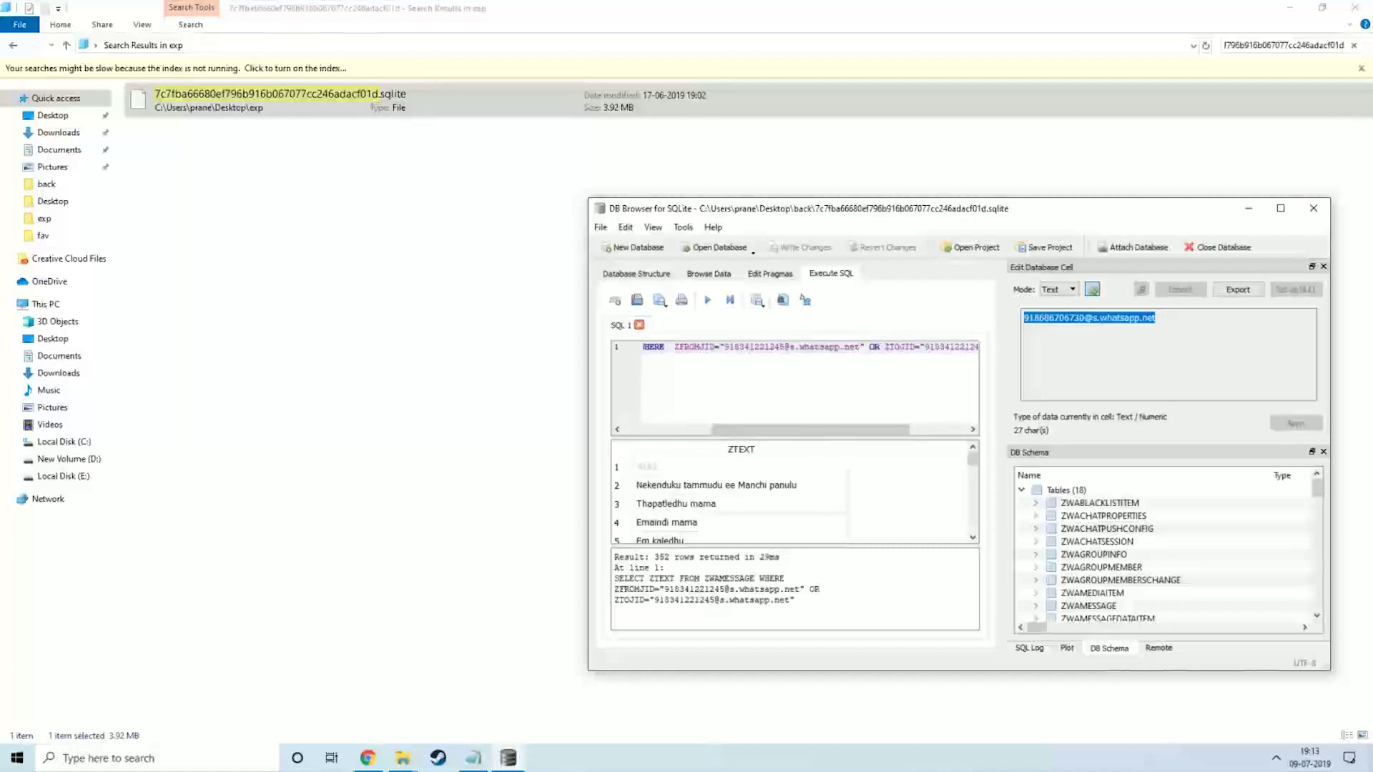
drag(787, 439, 844, 438)
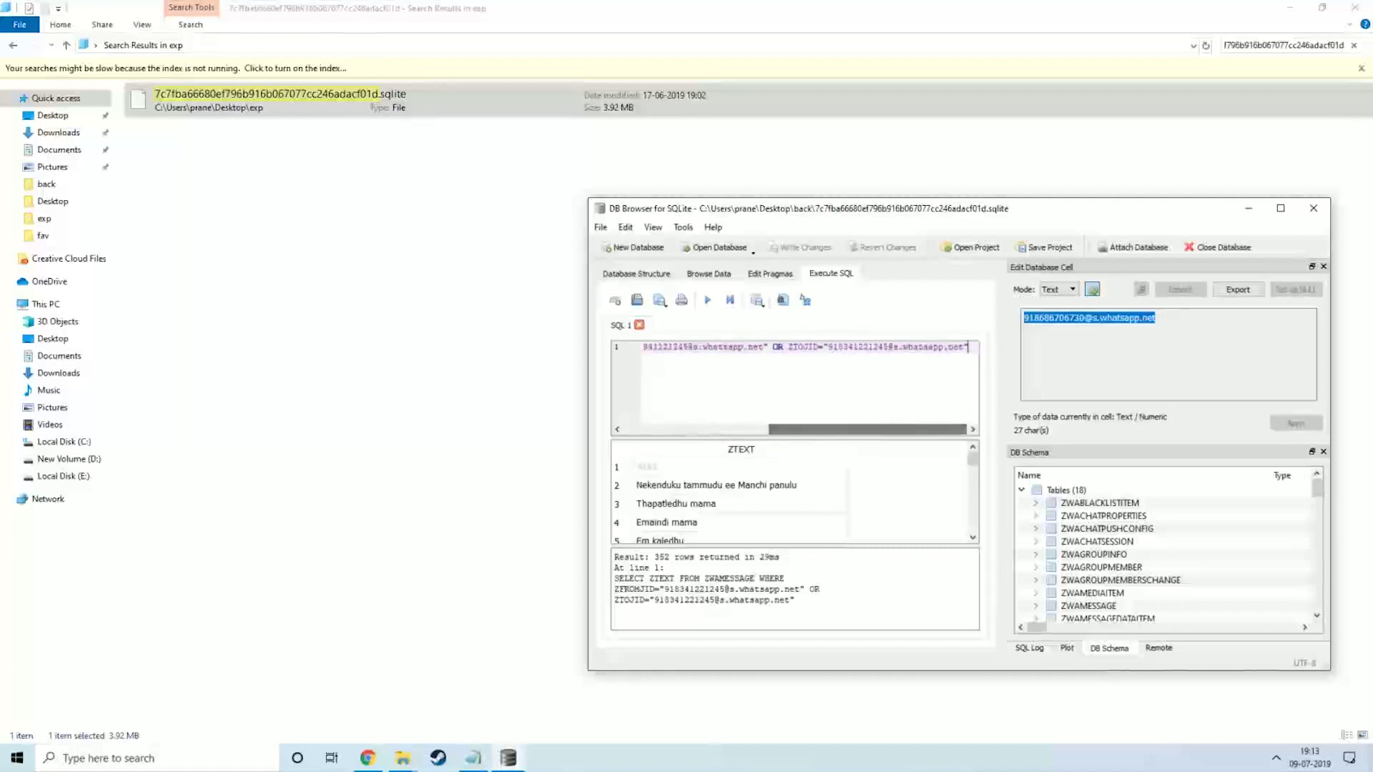
click(969, 347)
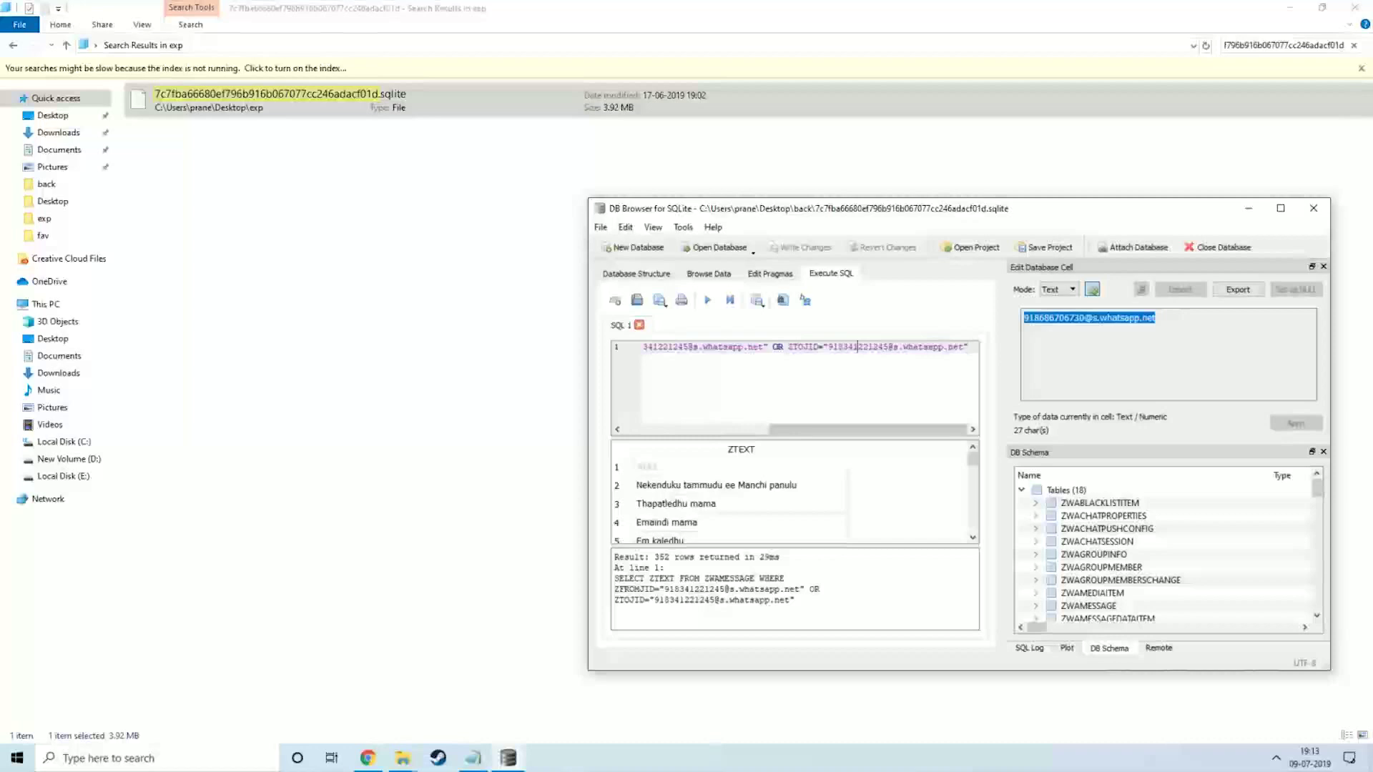
drag(865, 429, 838, 429)
click(707, 300)
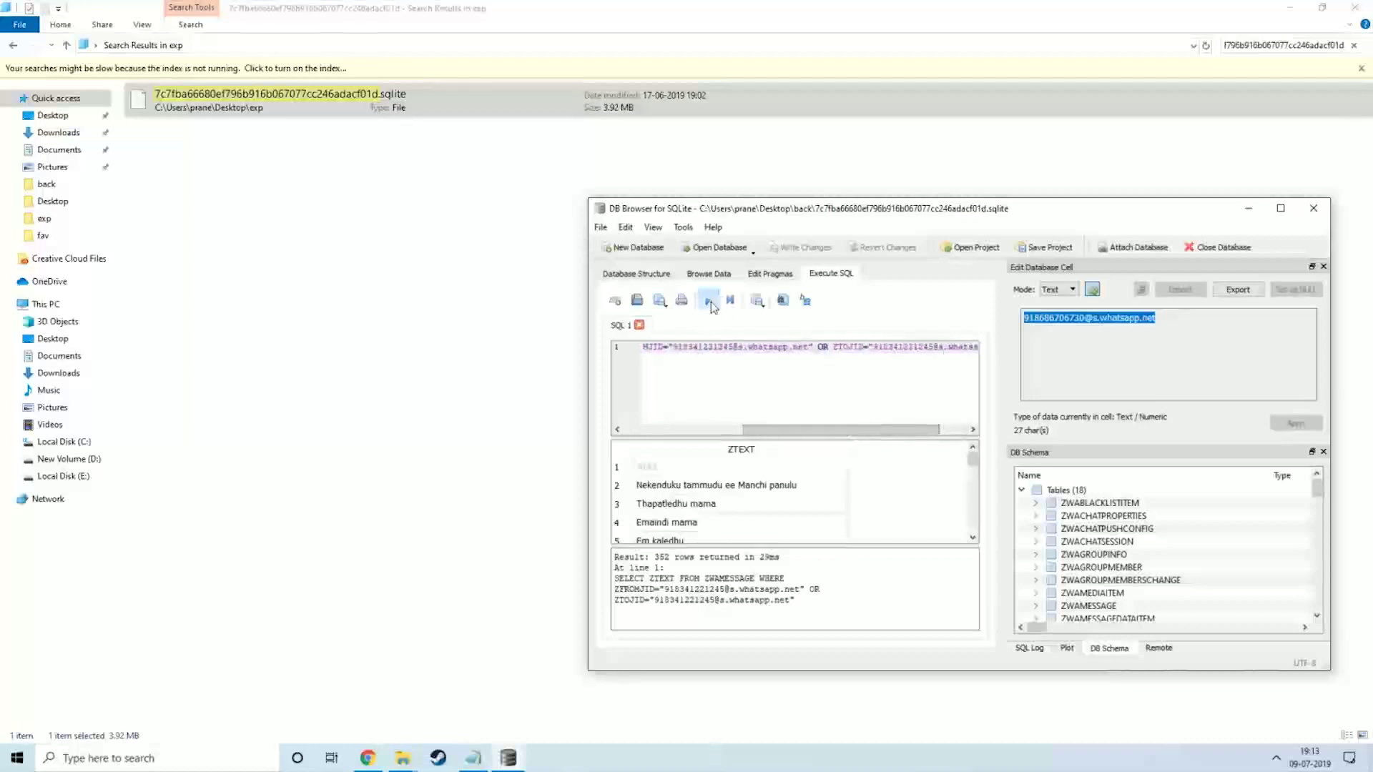
drag(975, 466, 796, 295)
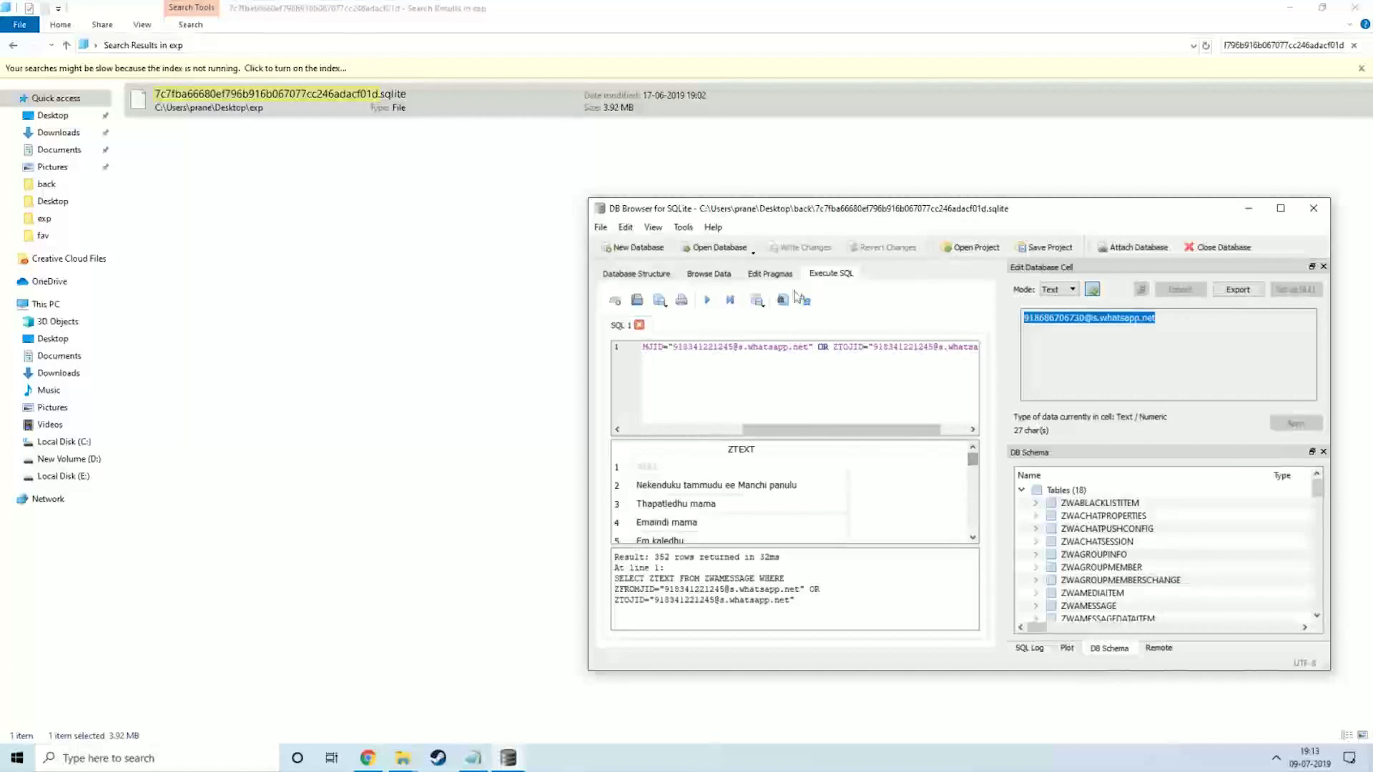
click(1314, 208)
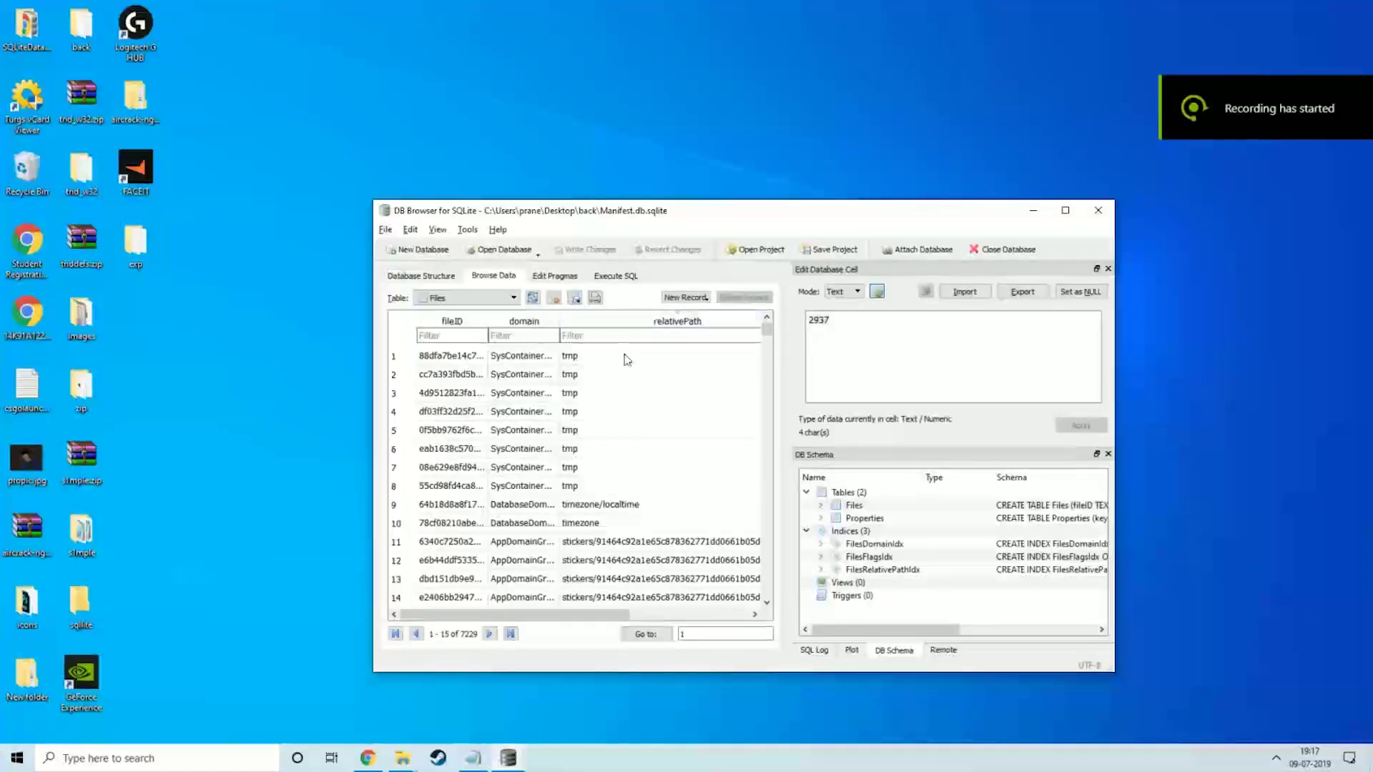
Copy the name of the first, largest backup file in the exp folder.
drag(751, 216, 714, 154)
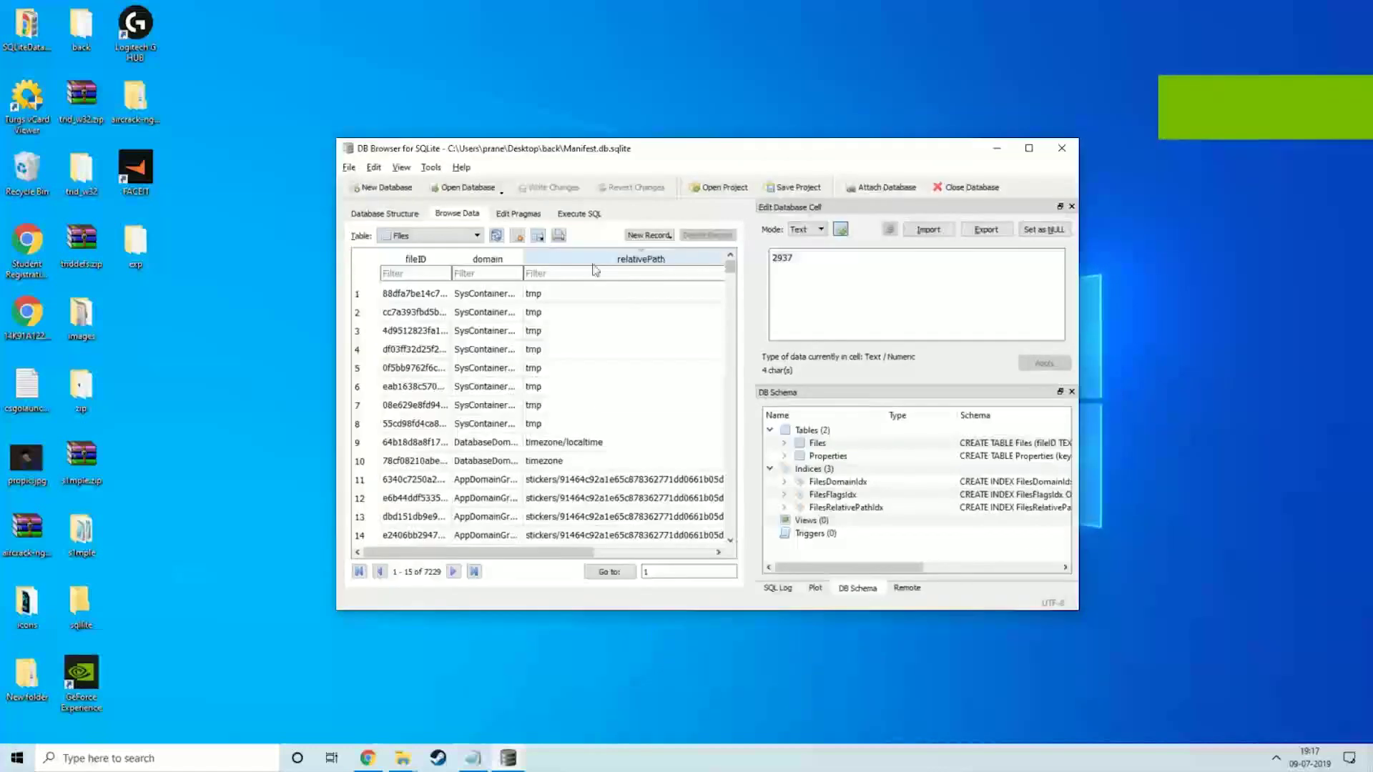
mouse_move(406, 761)
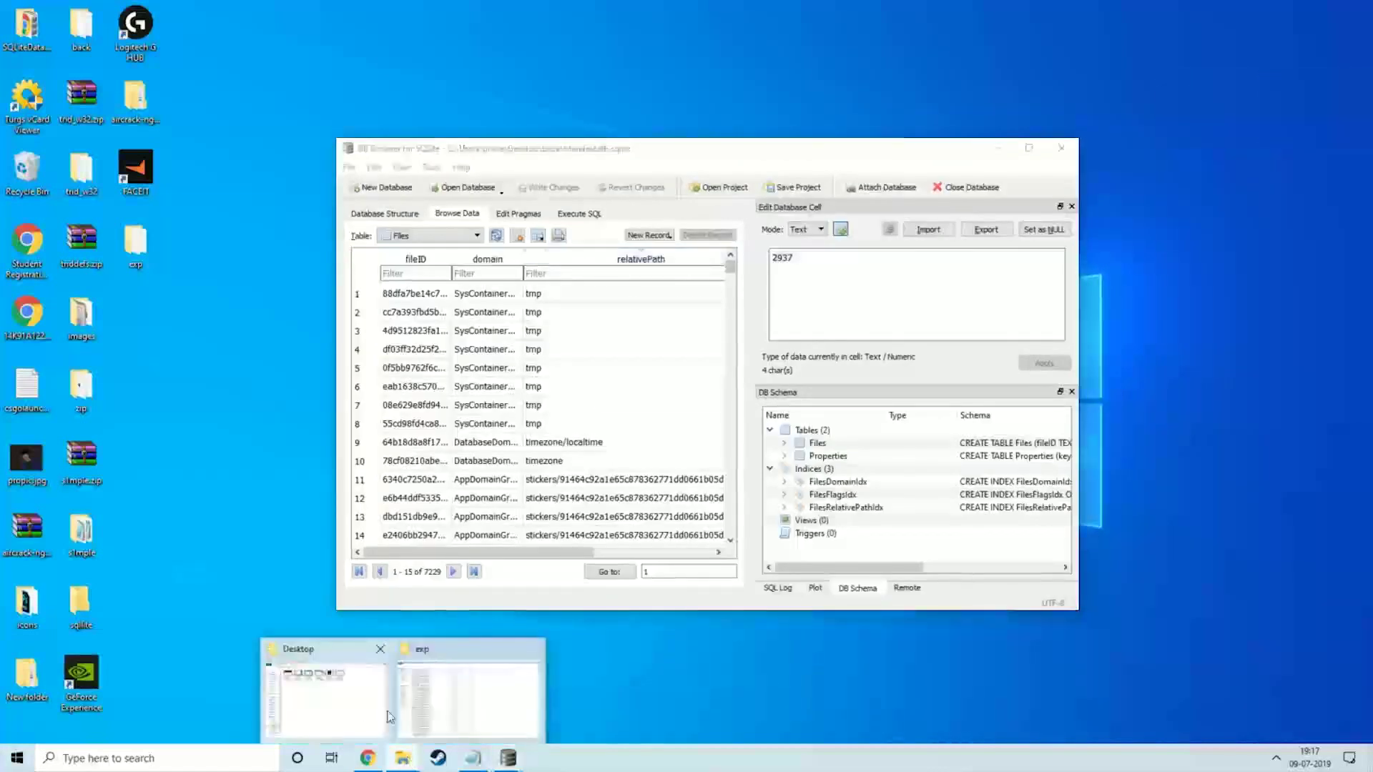
click(479, 683)
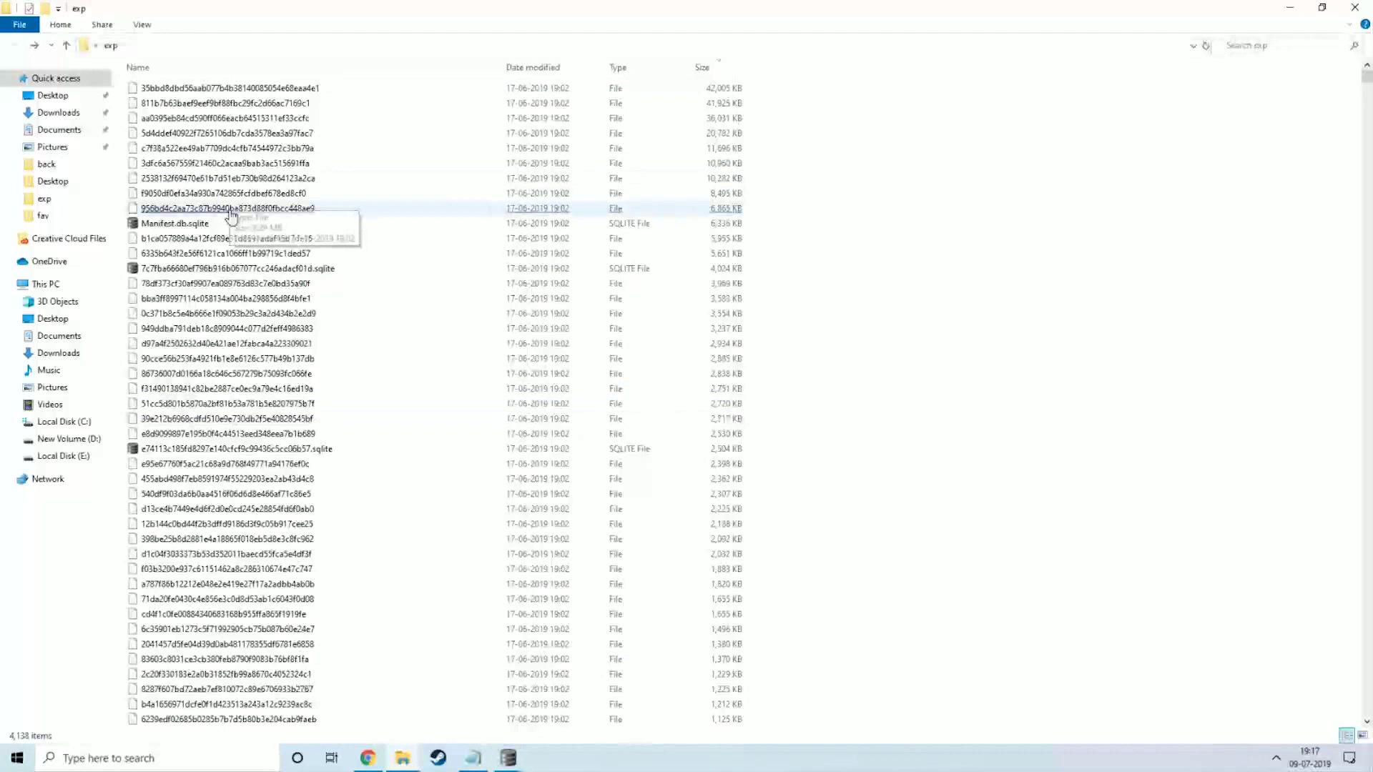
click(179, 88)
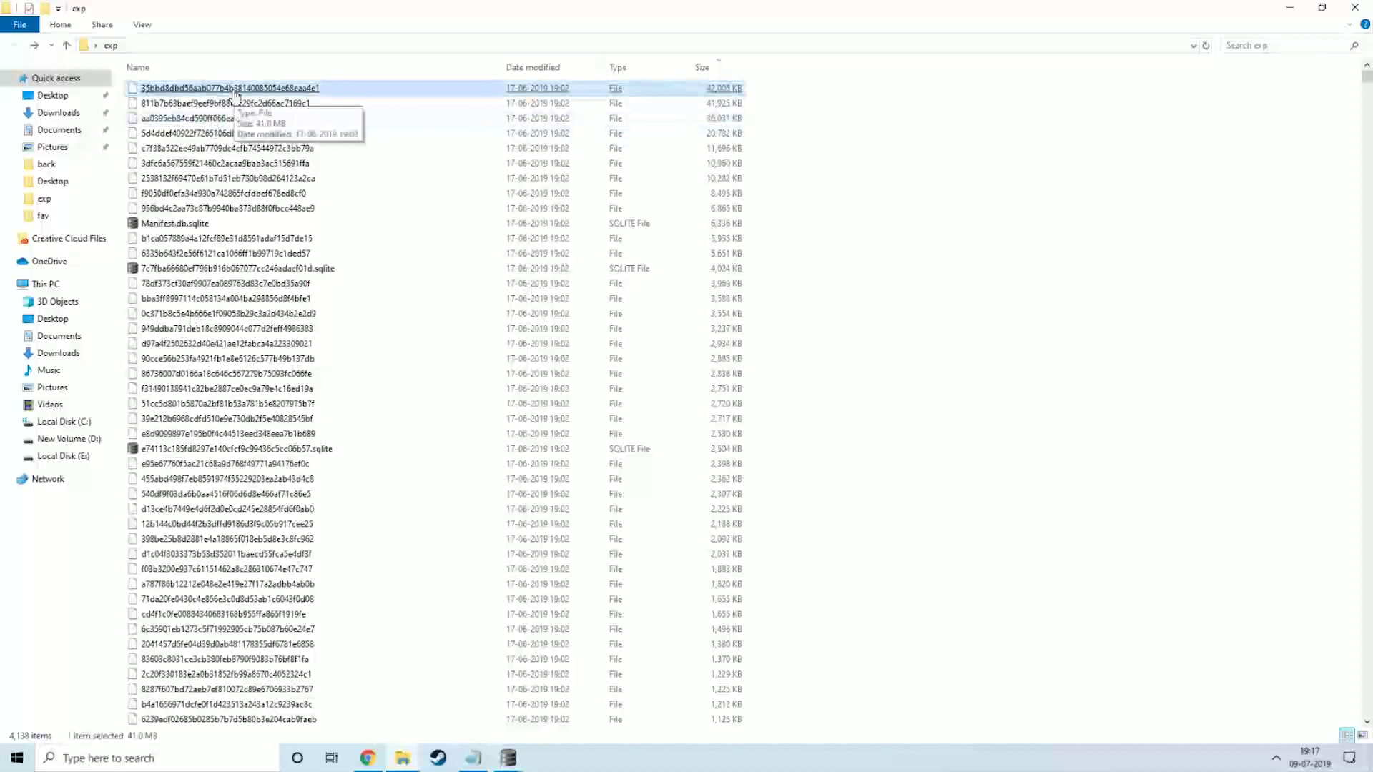
key(F2)
click(1167, 89)
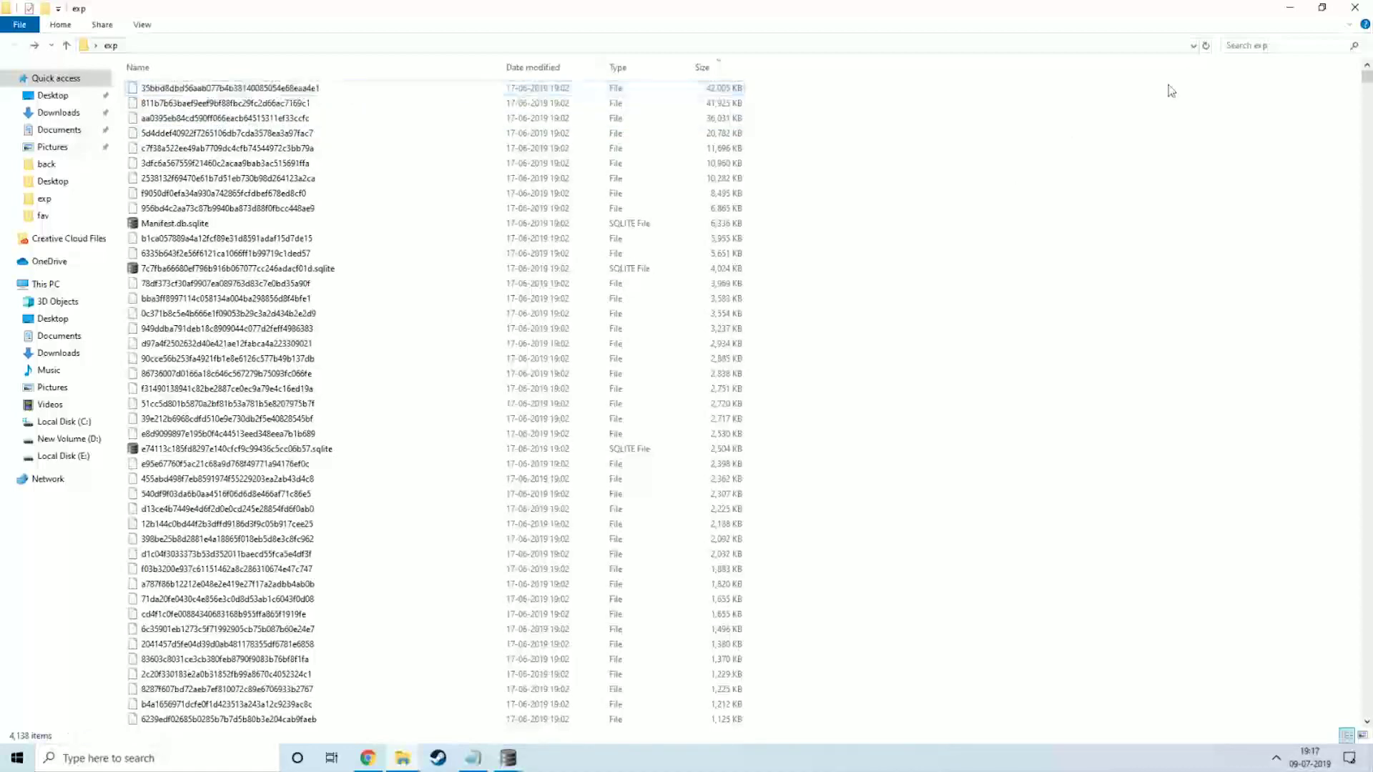
Filter Manifest.db's Files fileID by the copied name, revealing Media/DCIM/100APPLE/IMG_0085.MOV.
click(1292, 7)
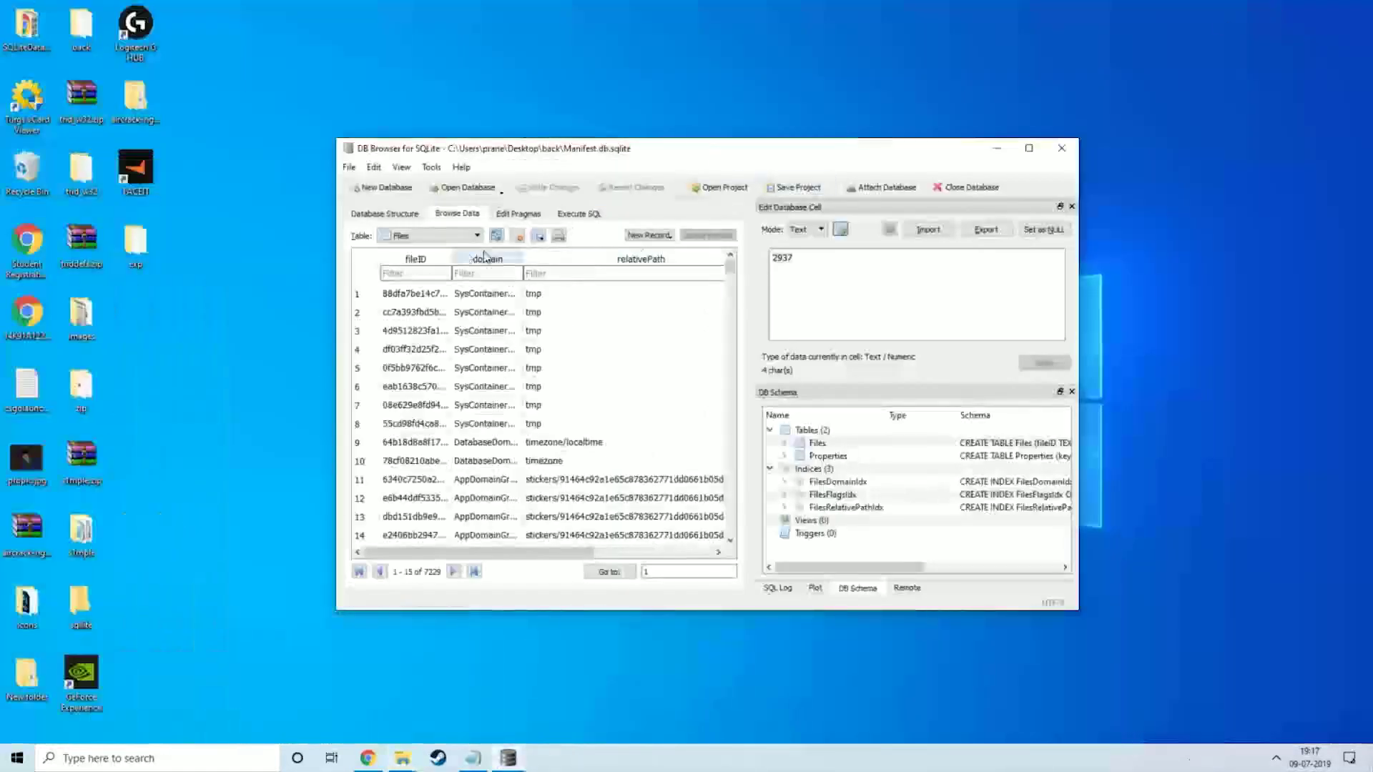
click(1029, 148)
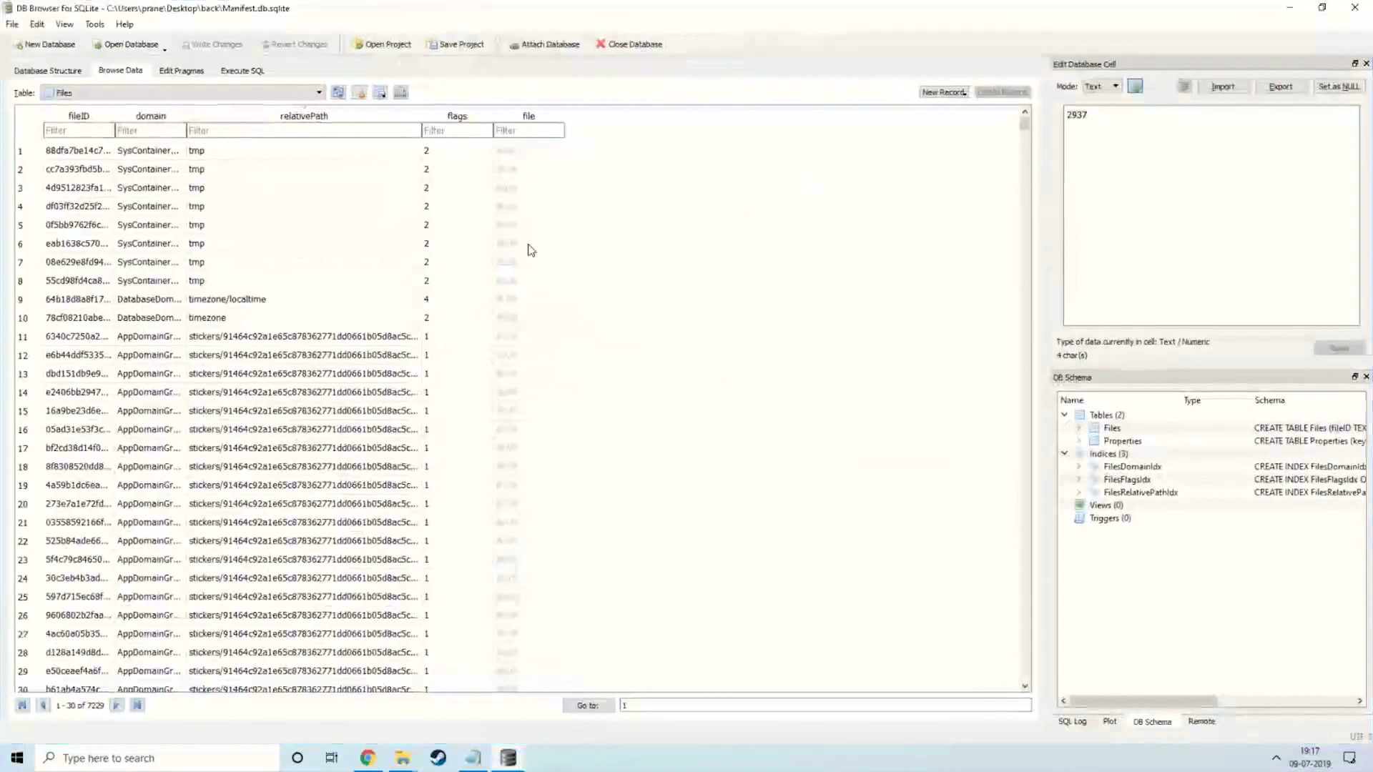
click(48, 70)
click(120, 70)
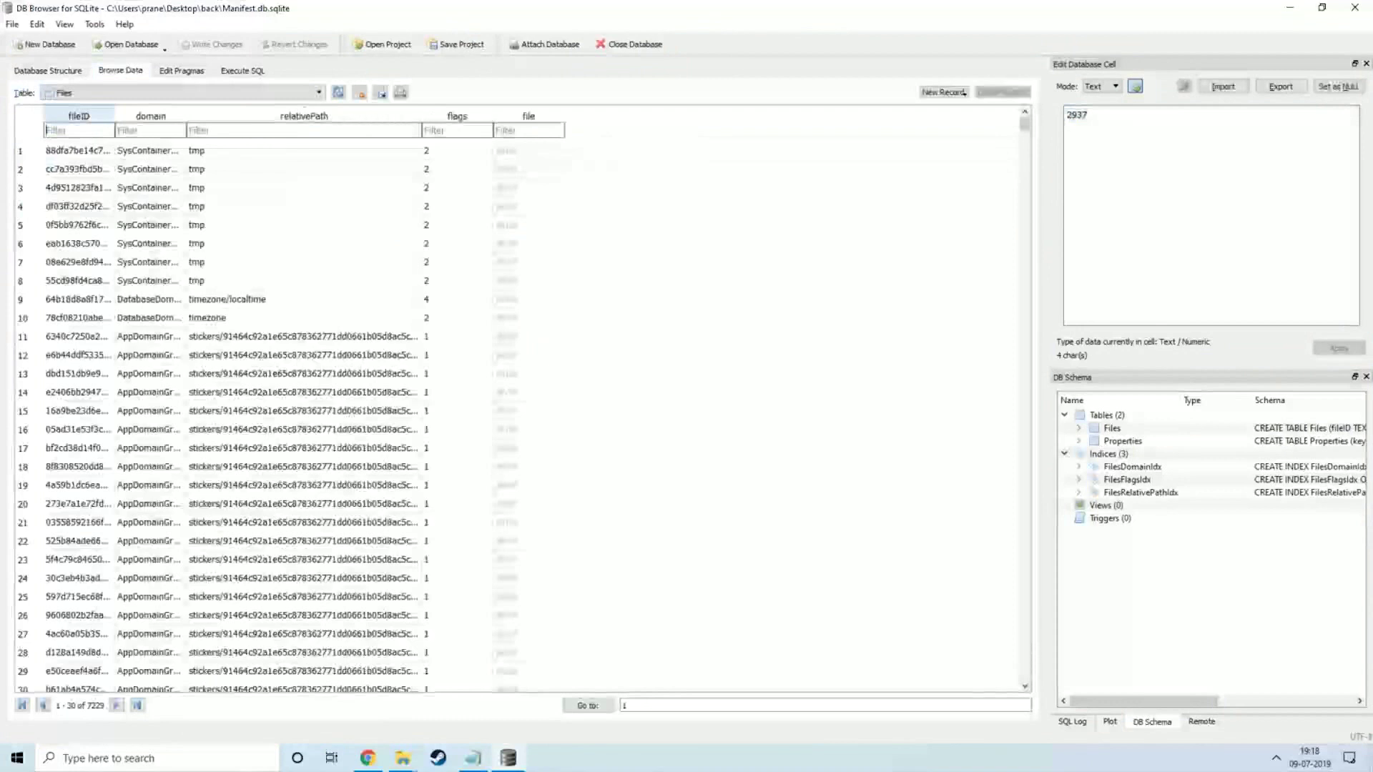
key(ctrl+v)
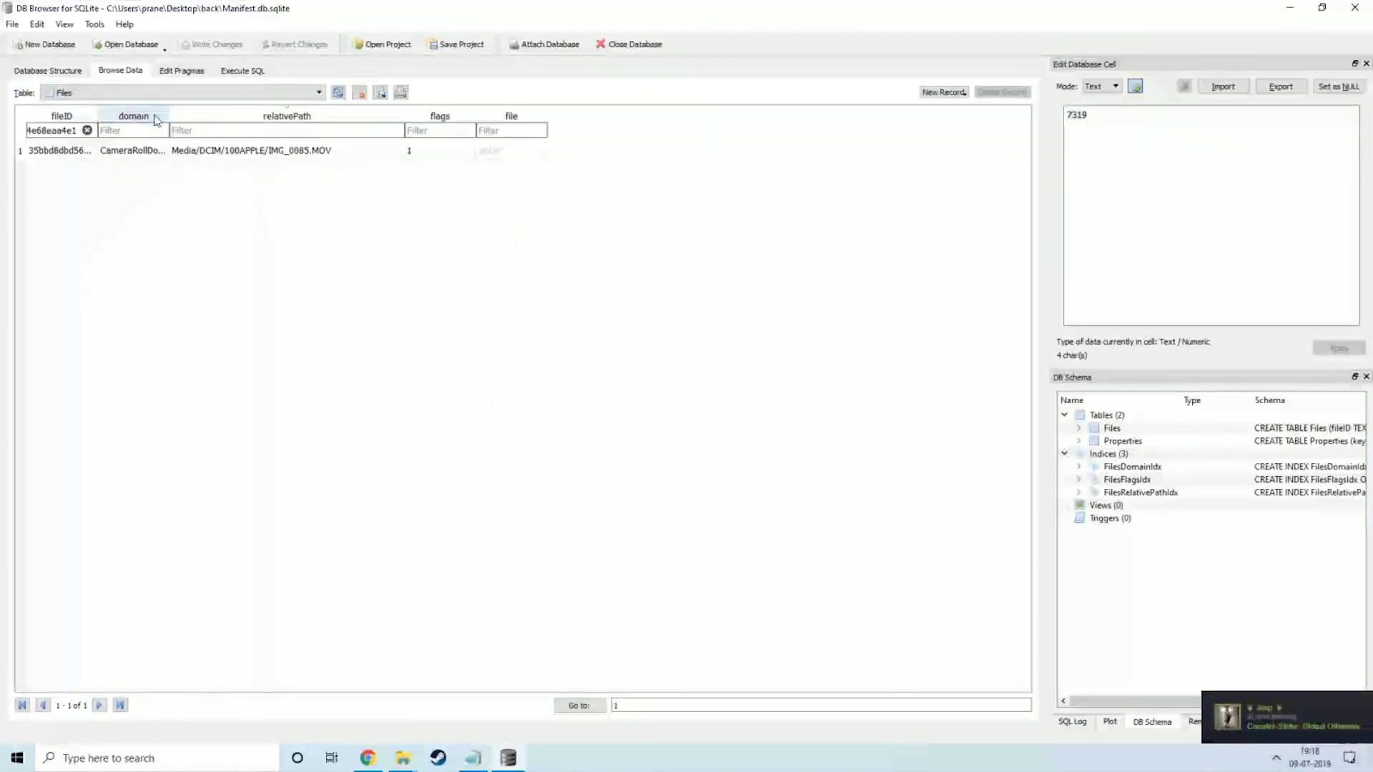
Widen the domain column to show CameraRollDomain fully, then minimize DB Browser.
drag(169, 115, 315, 116)
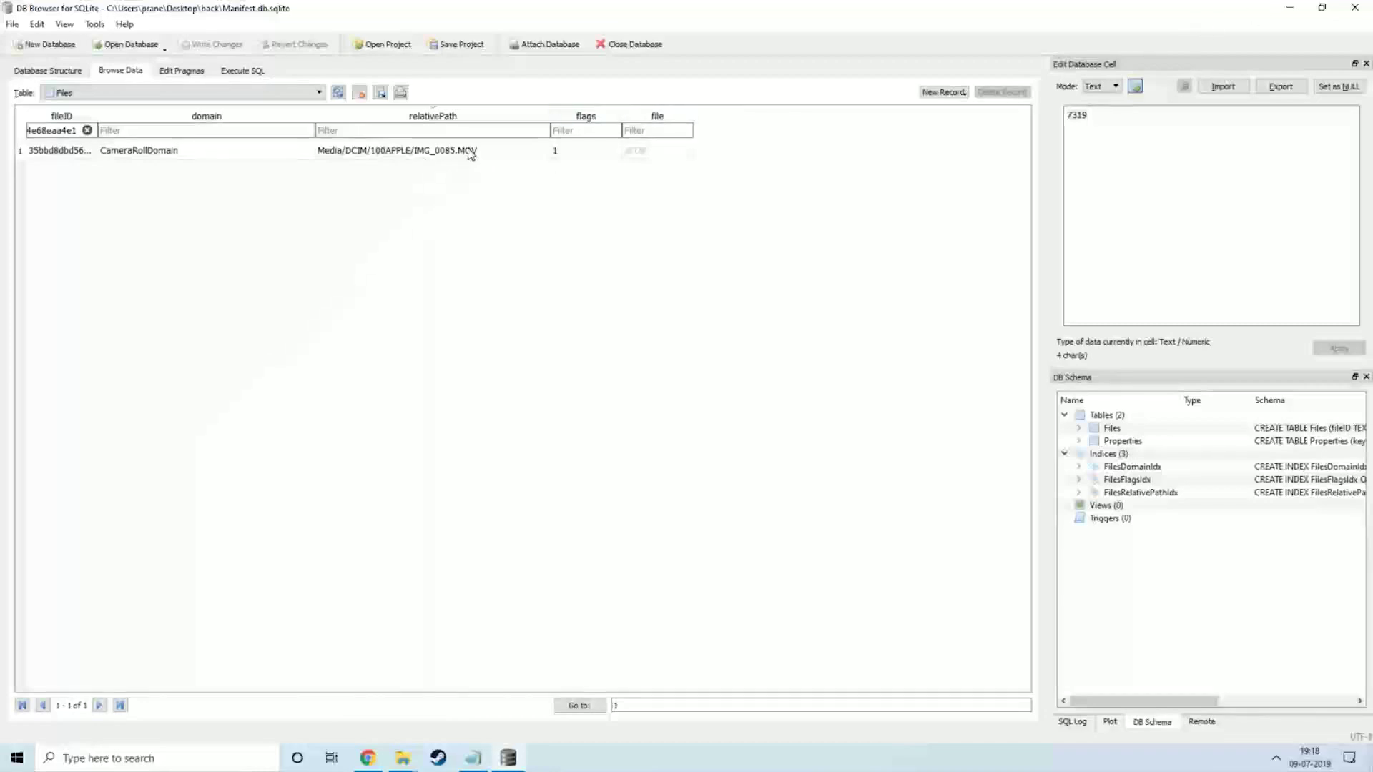
click(1282, 9)
mouse_move(404, 758)
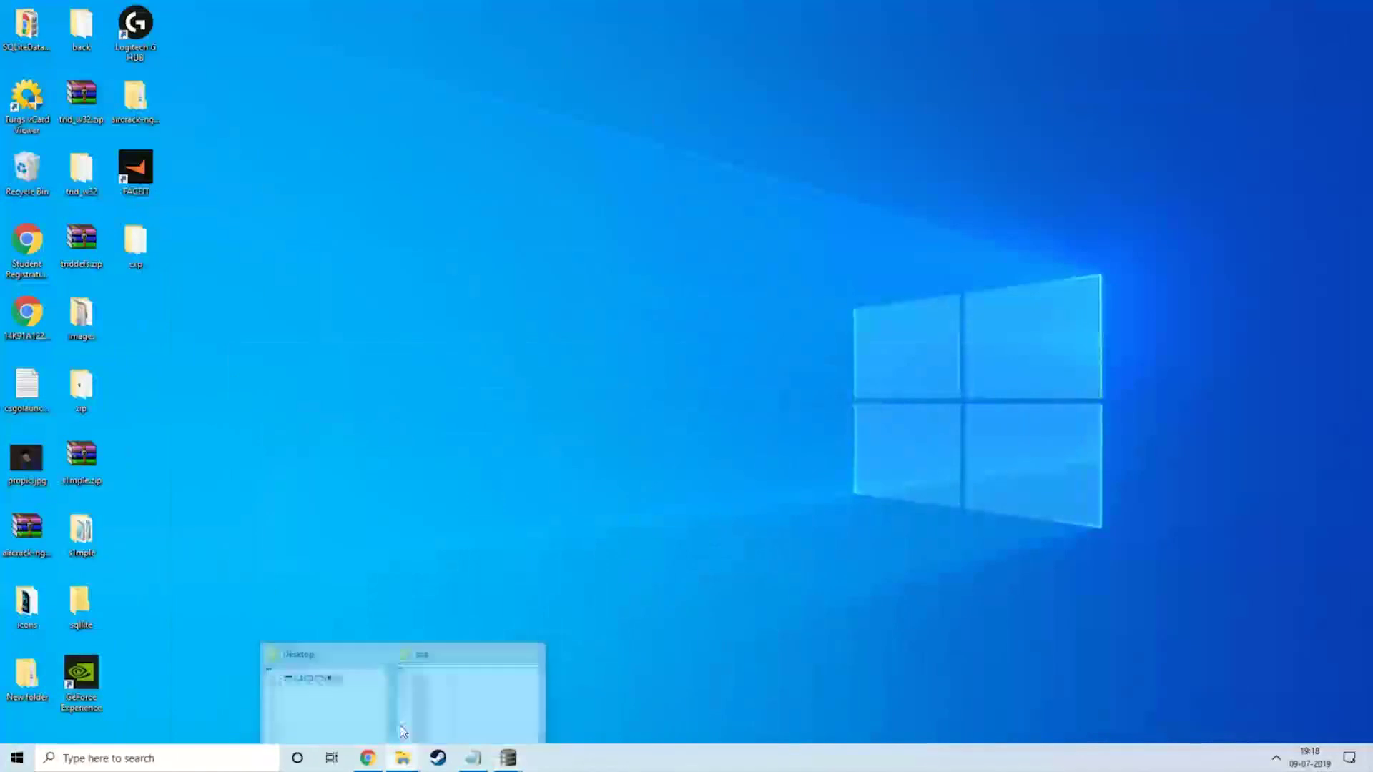
click(479, 685)
click(247, 89)
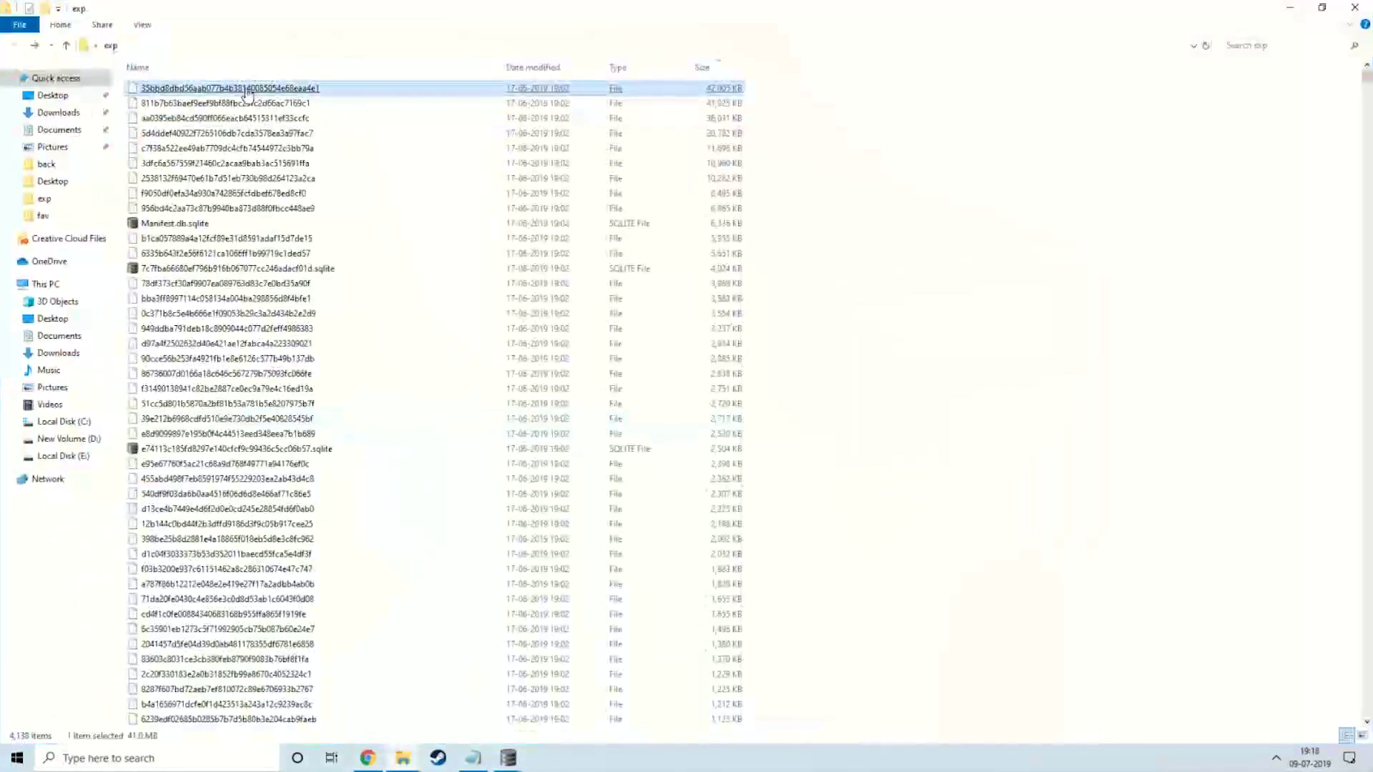
key(F2)
key(End)
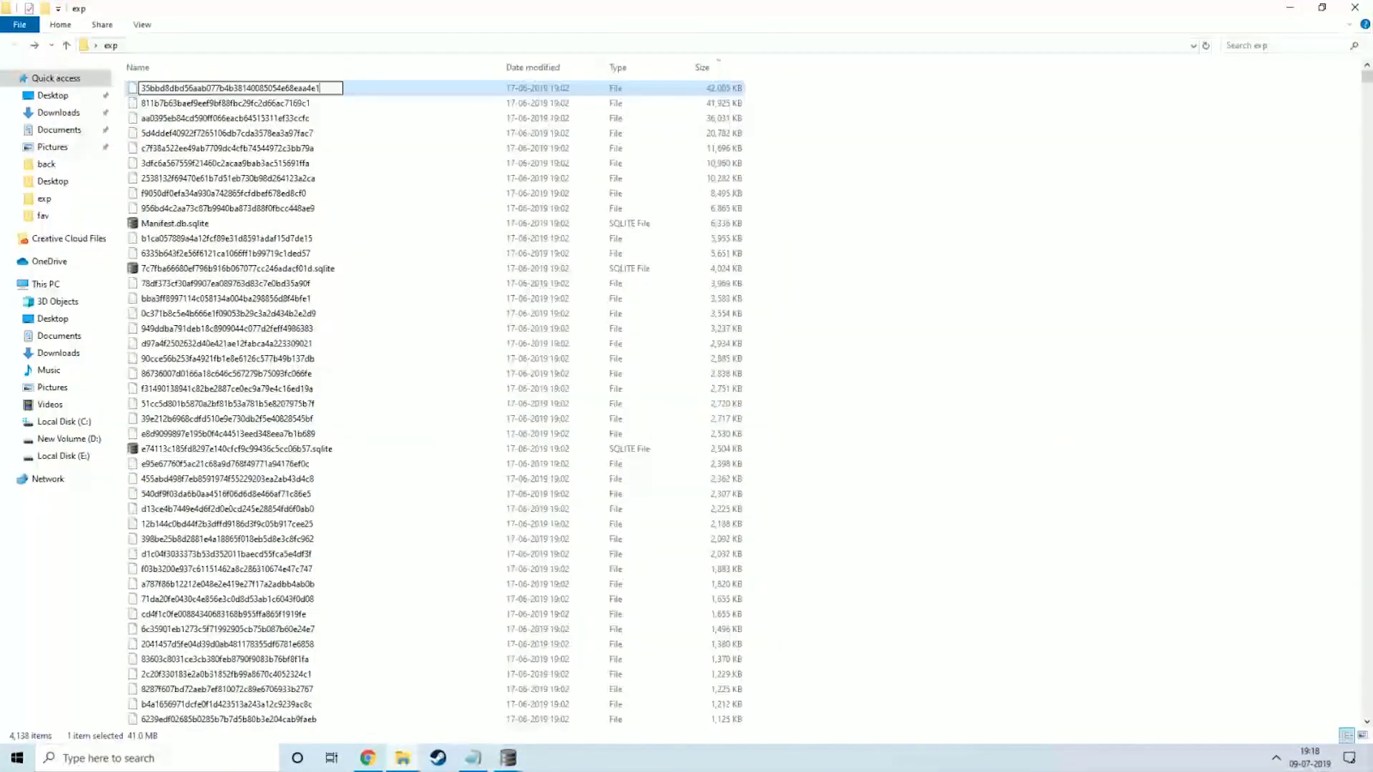
click(229, 373)
shift+click(229, 419)
right_click(332, 420)
click(507, 758)
Close the two extra database windows and minimize the Manifest.db window.
click(715, 672)
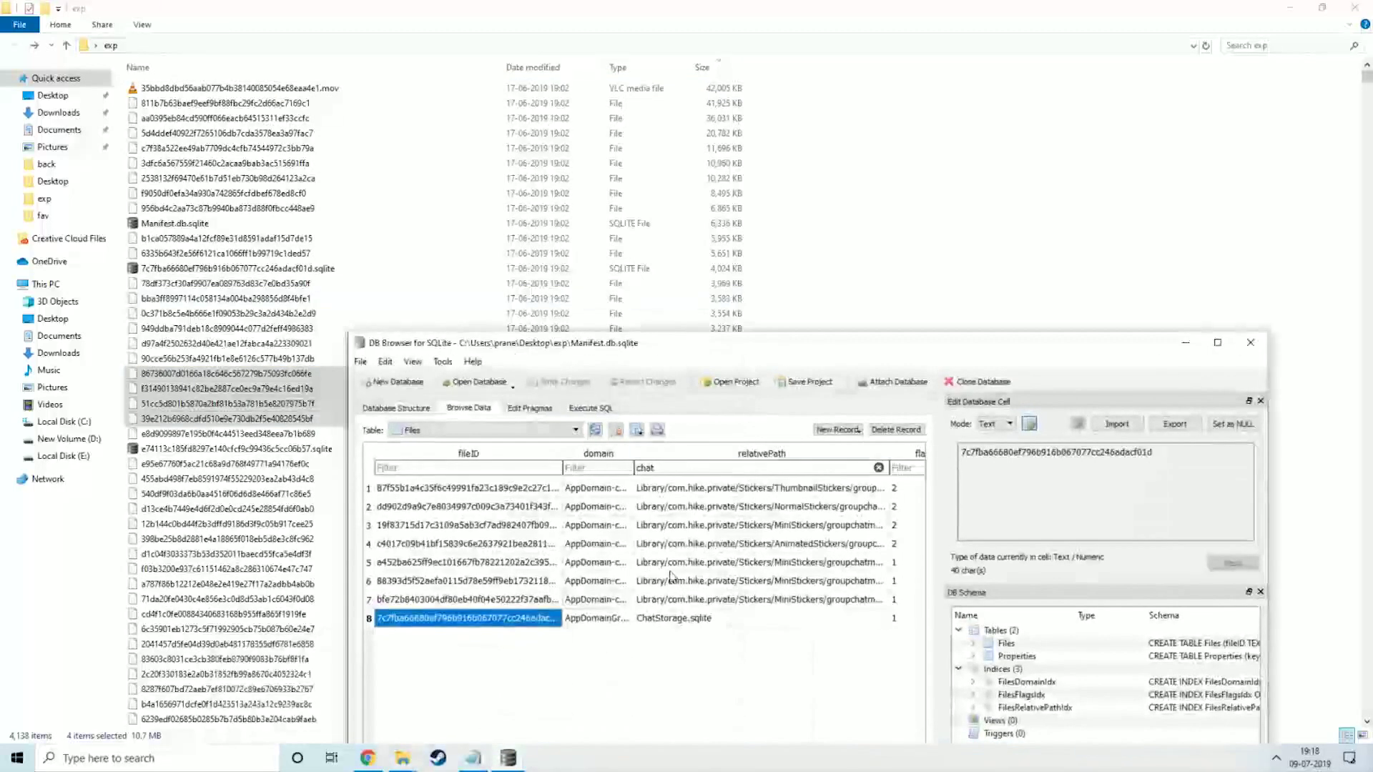
click(521, 764)
click(490, 690)
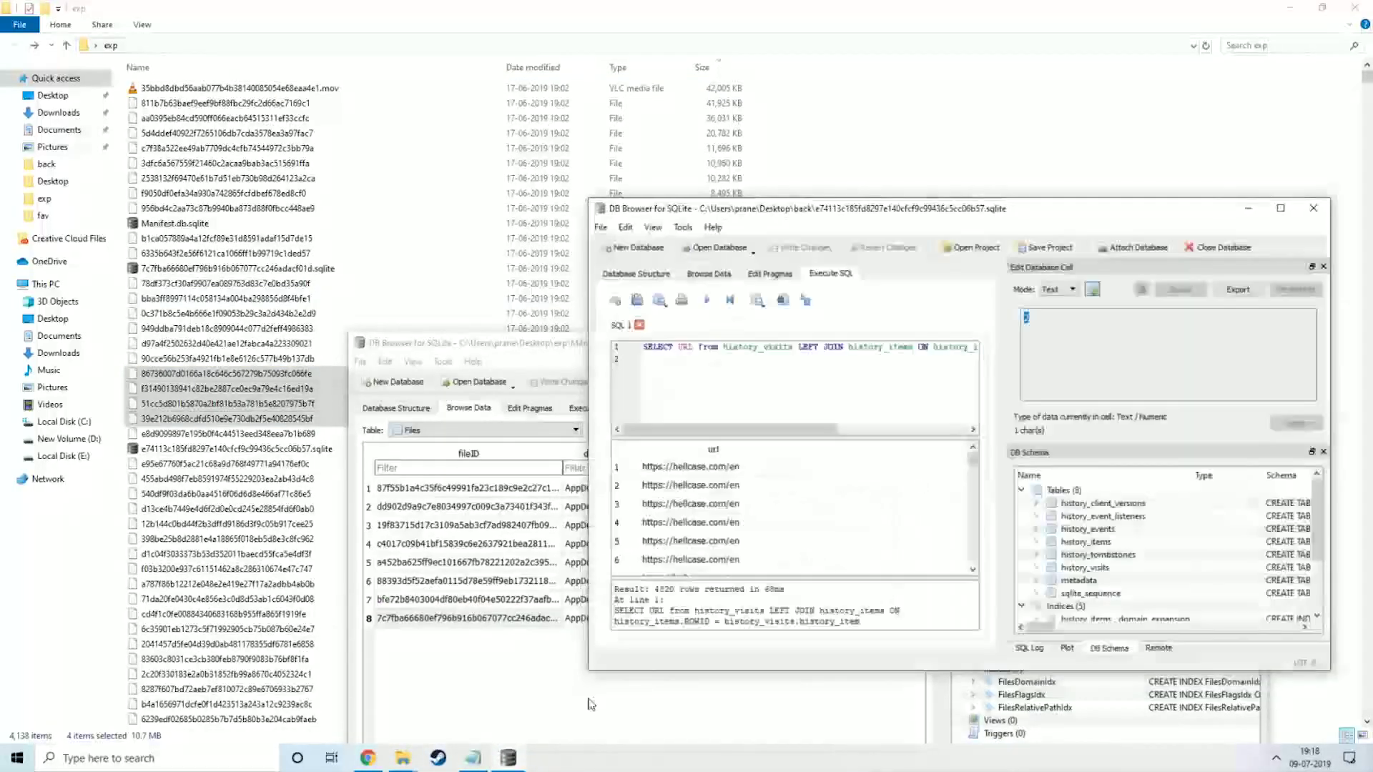
click(1314, 208)
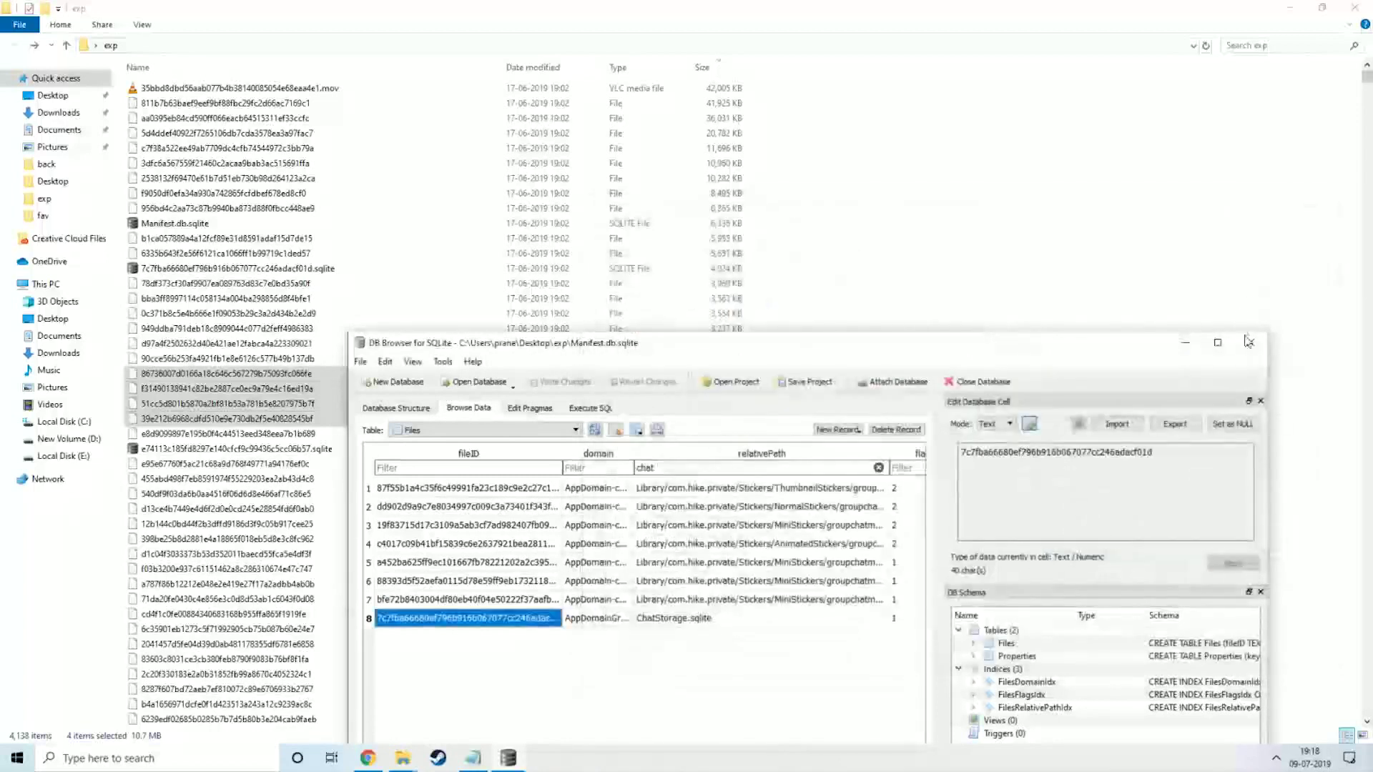
click(1254, 342)
click(510, 760)
click(572, 697)
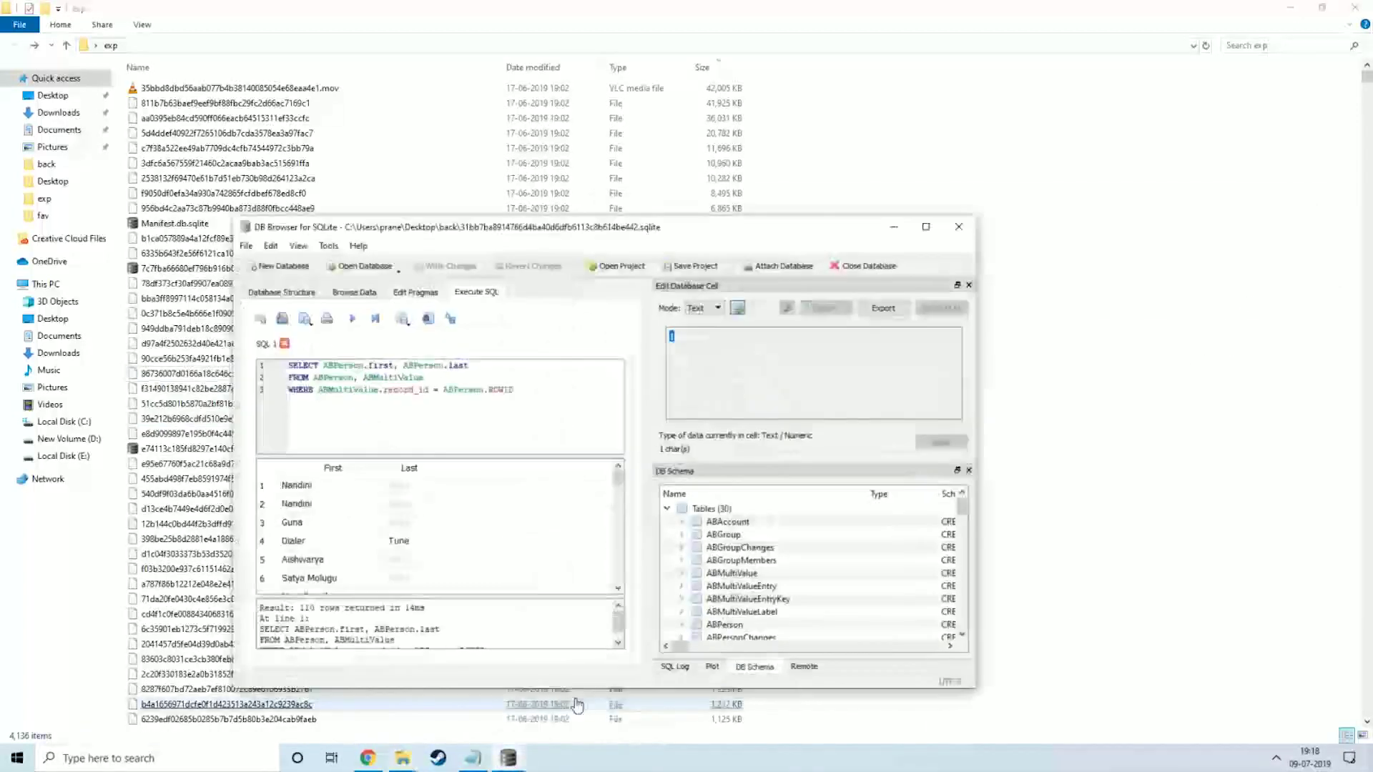
click(508, 763)
click(433, 690)
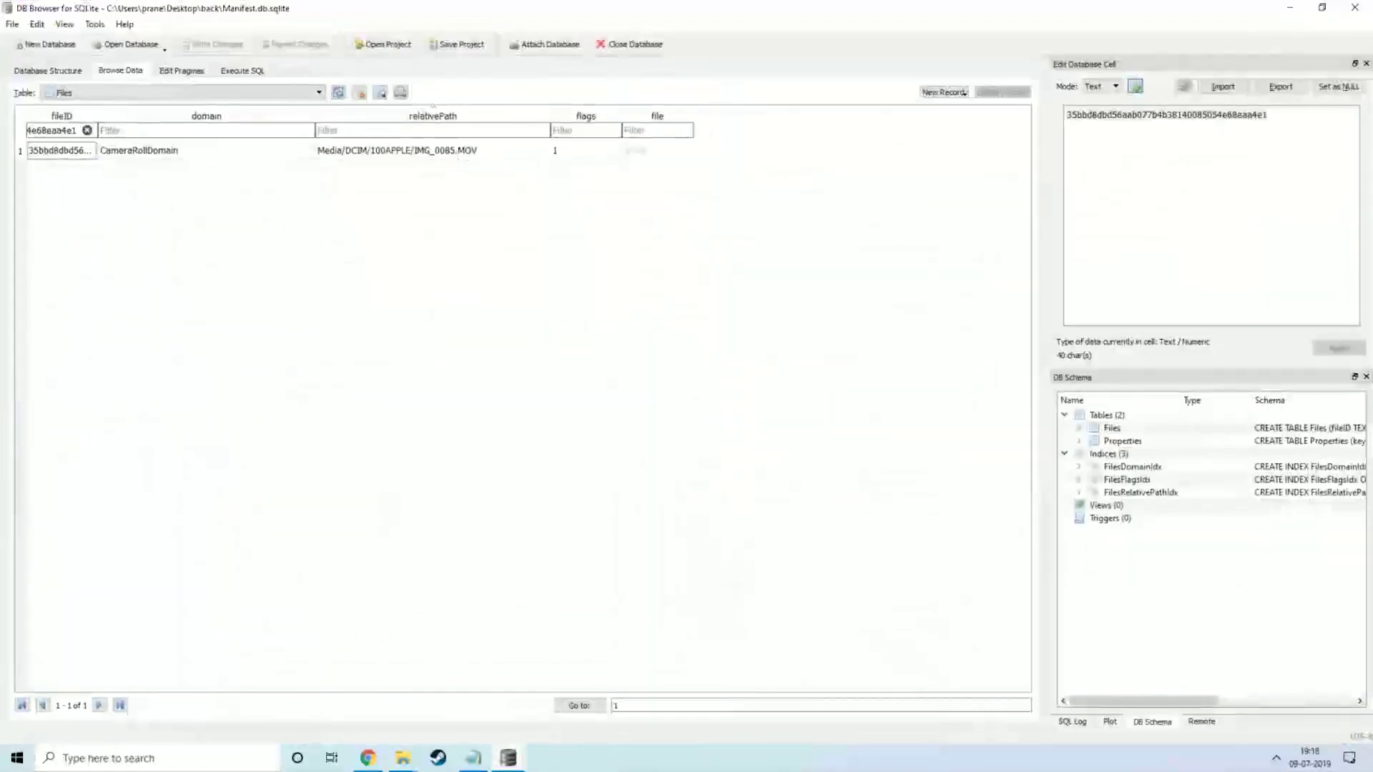
click(1290, 7)
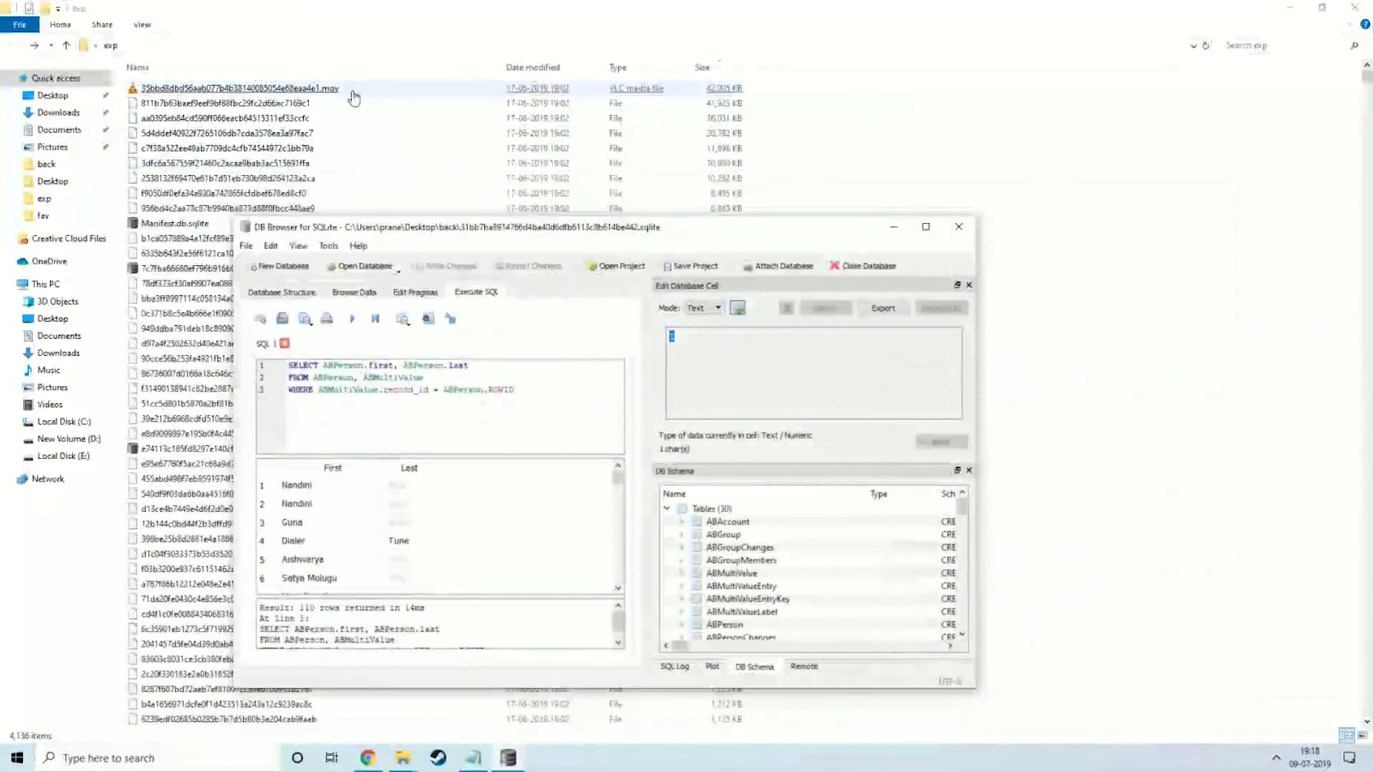
Play the renamed .mov video in VLC, then close the player.
click(981, 153)
click(286, 89)
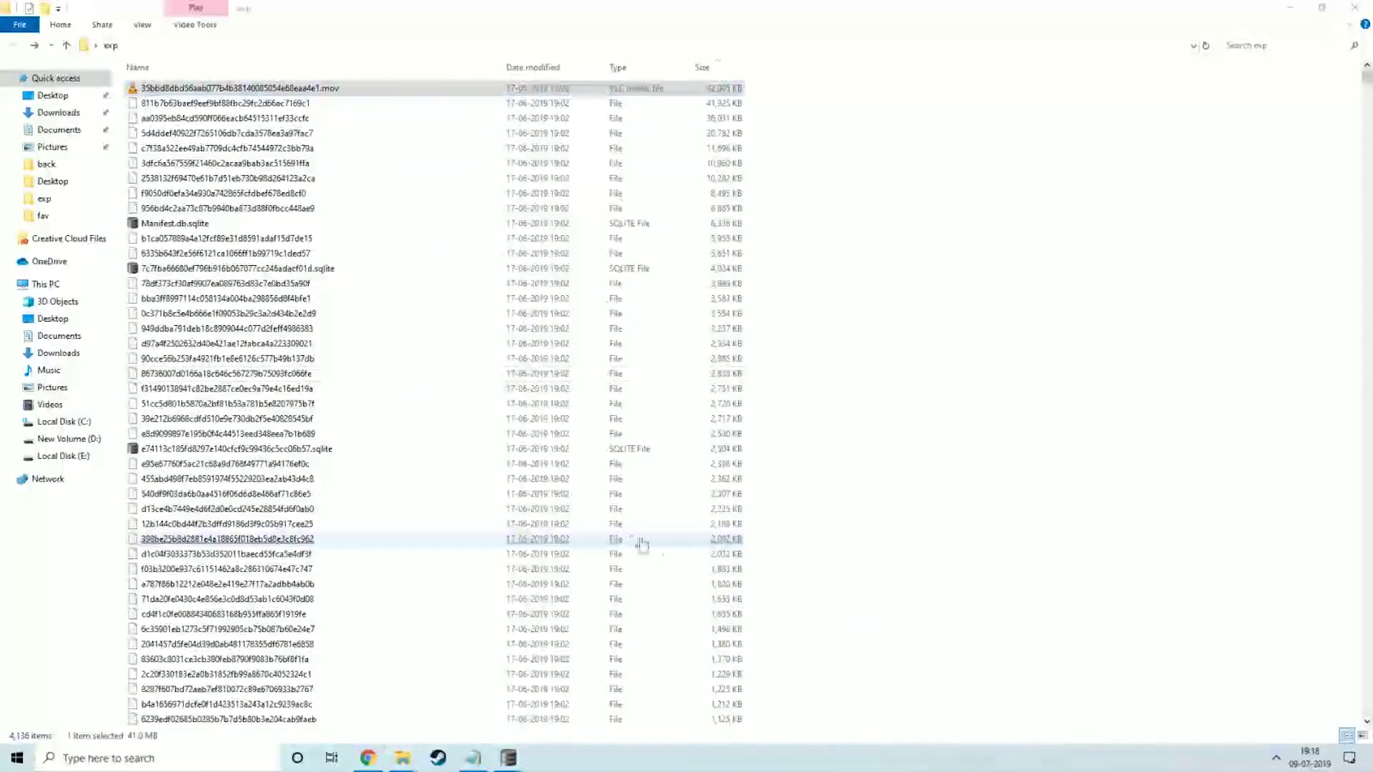
key(Return)
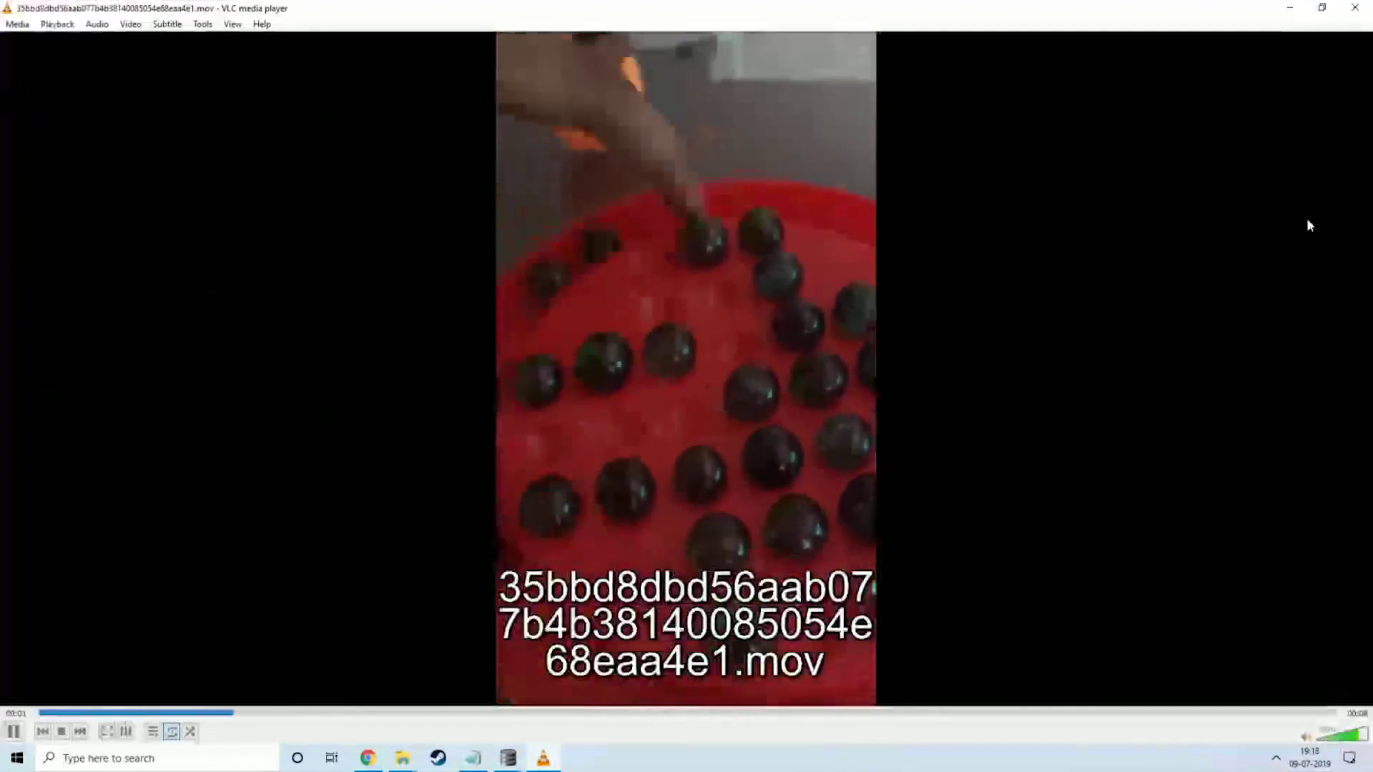
key(alt+F4)
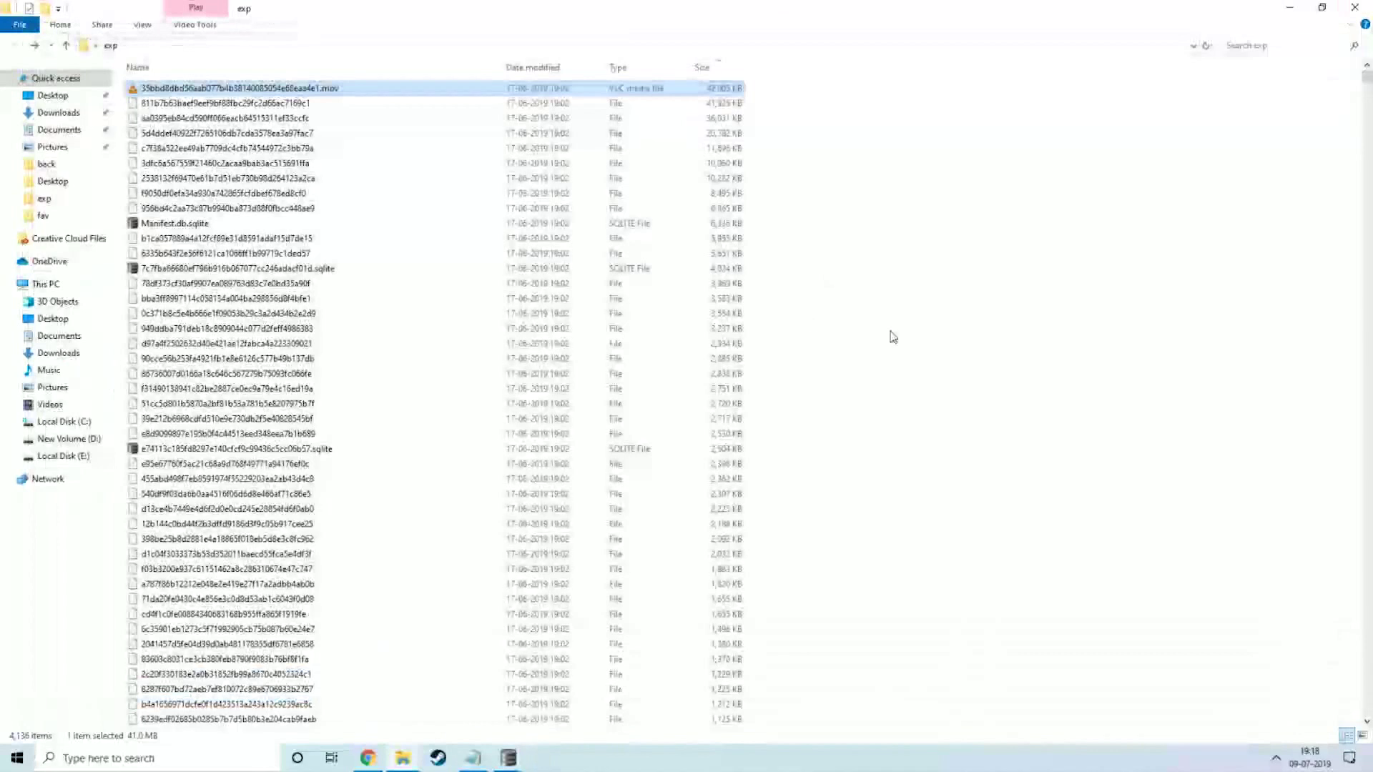
click(1084, 326)
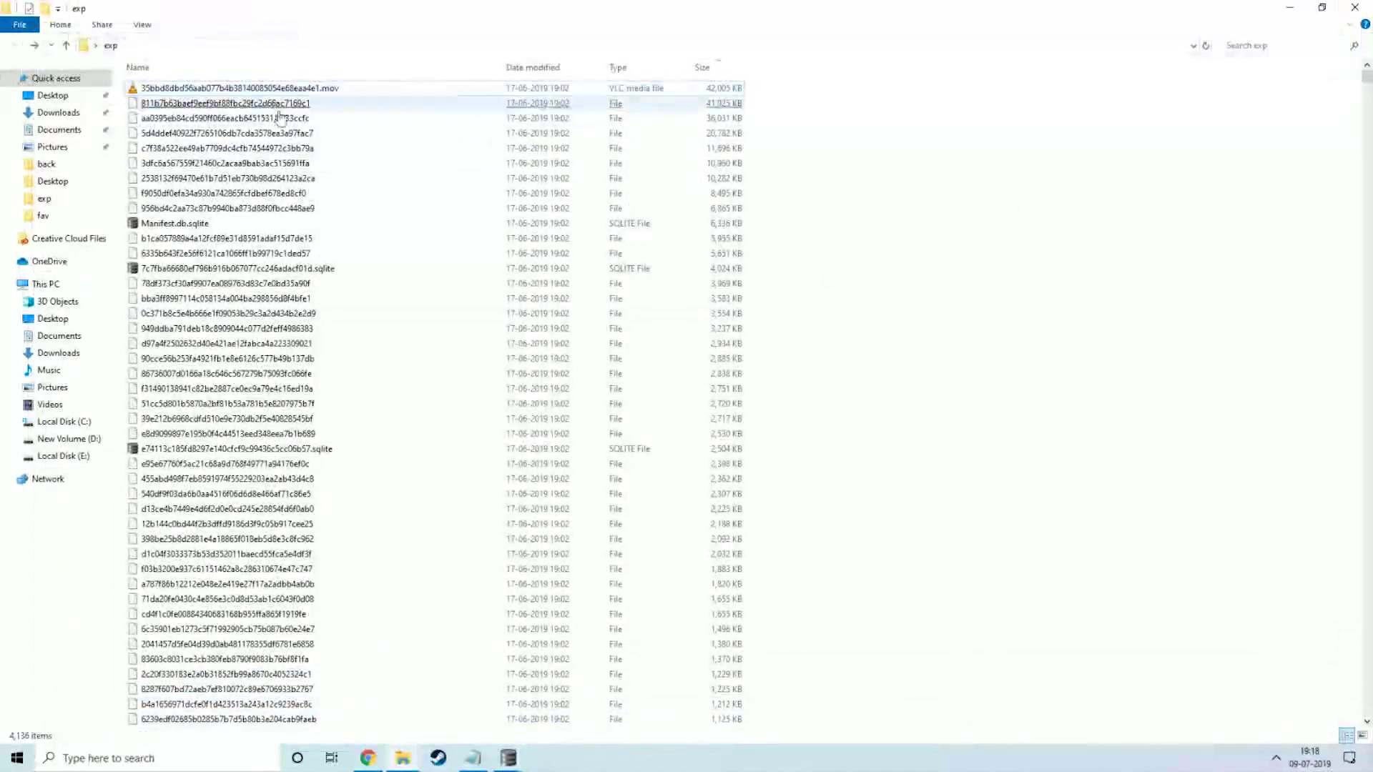
Look up backup file 897833b99cb… in the fileID filter, closing the contacts database window.
scroll(306, 445, down, 14)
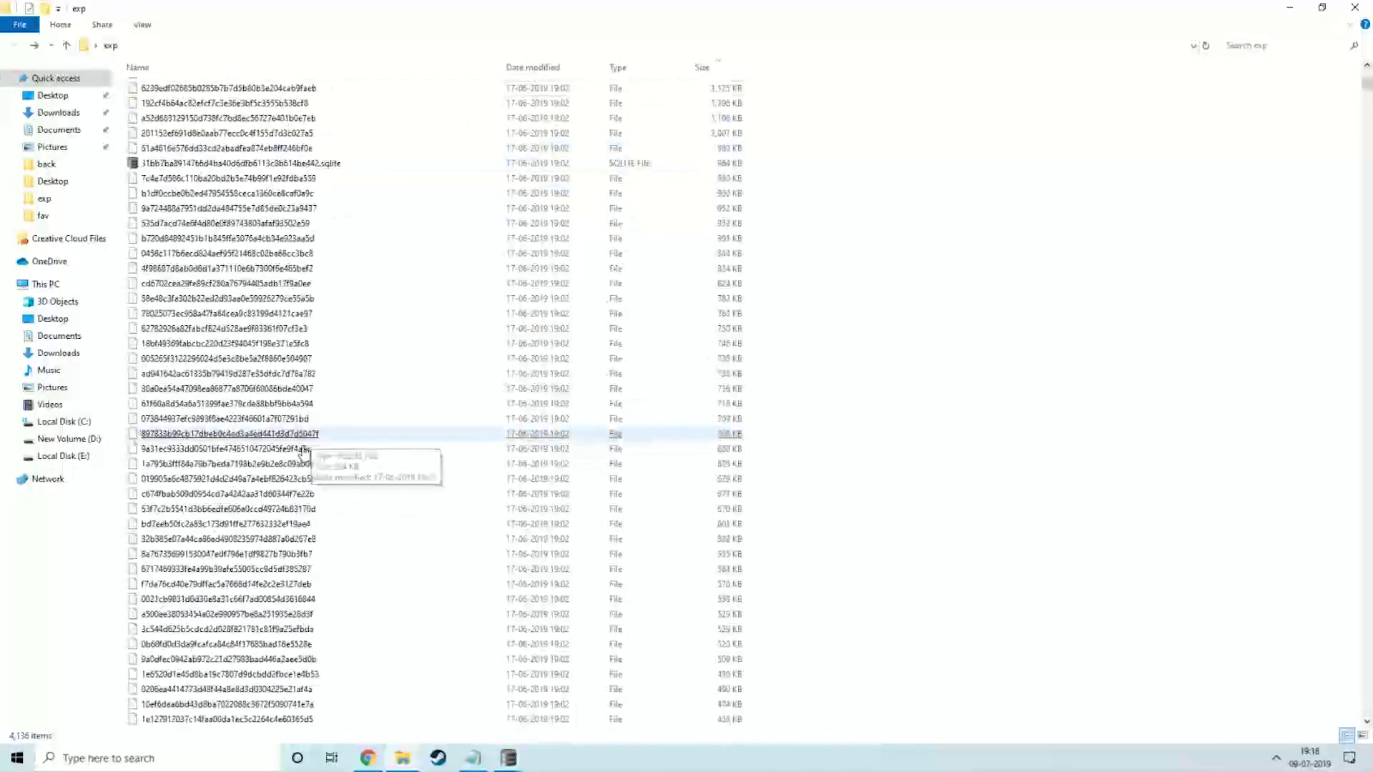
click(252, 438)
click(252, 438)
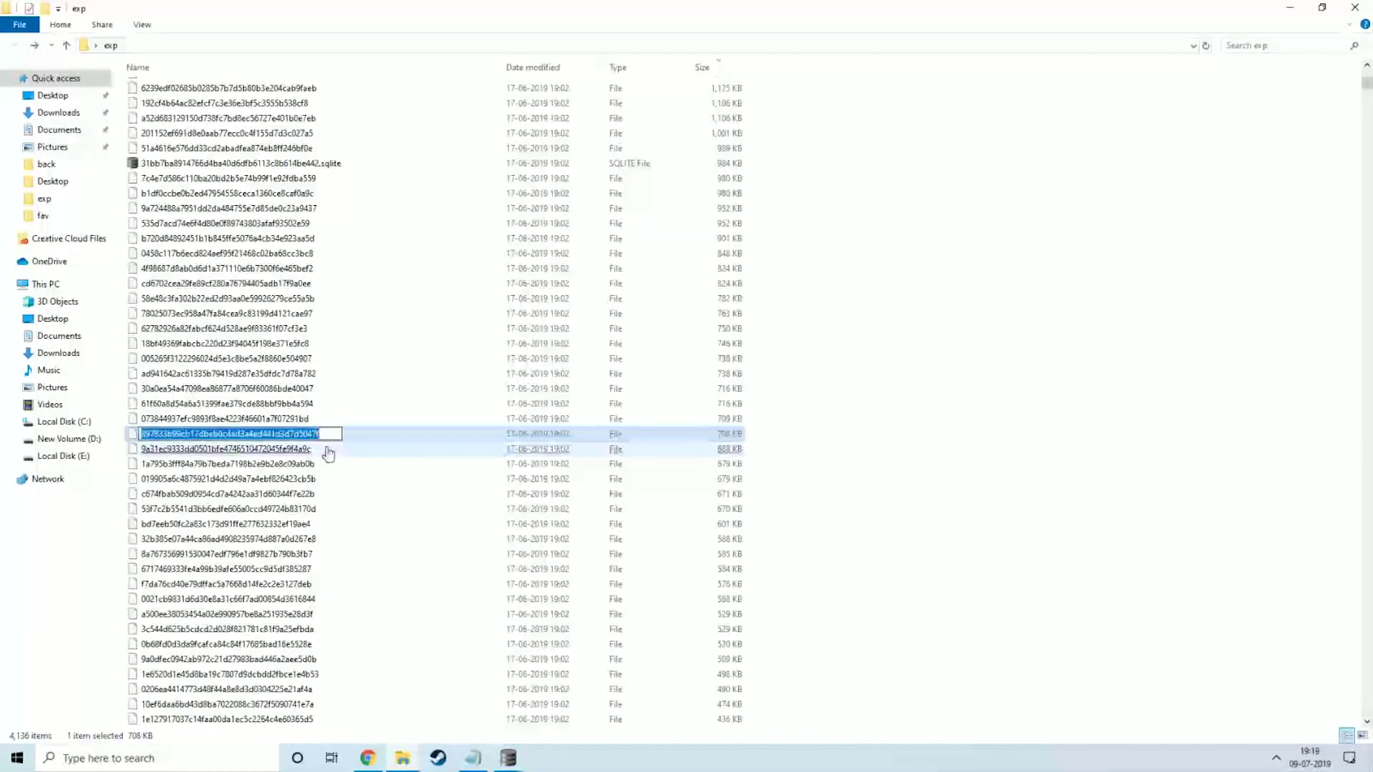
click(507, 758)
click(495, 719)
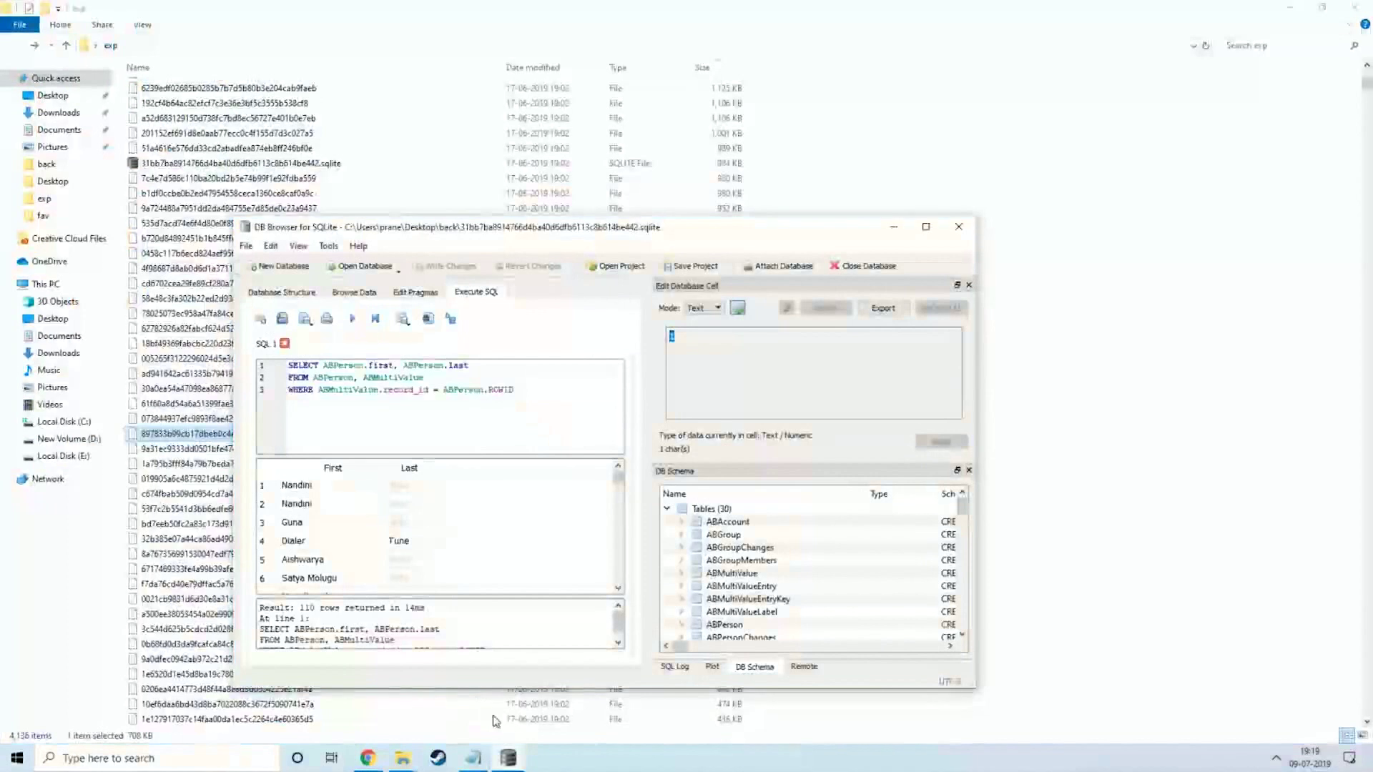
click(958, 227)
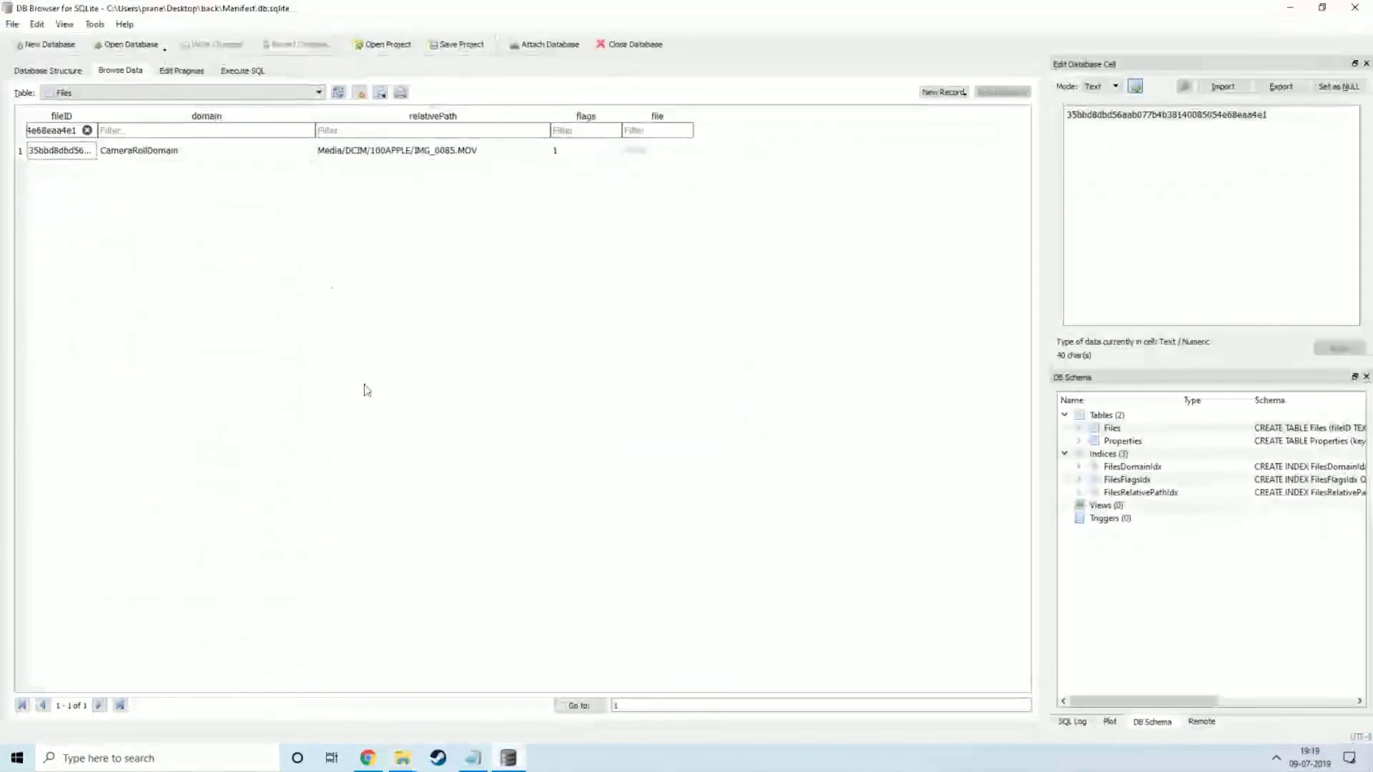
double_click(66, 130)
key(ctrl+v)
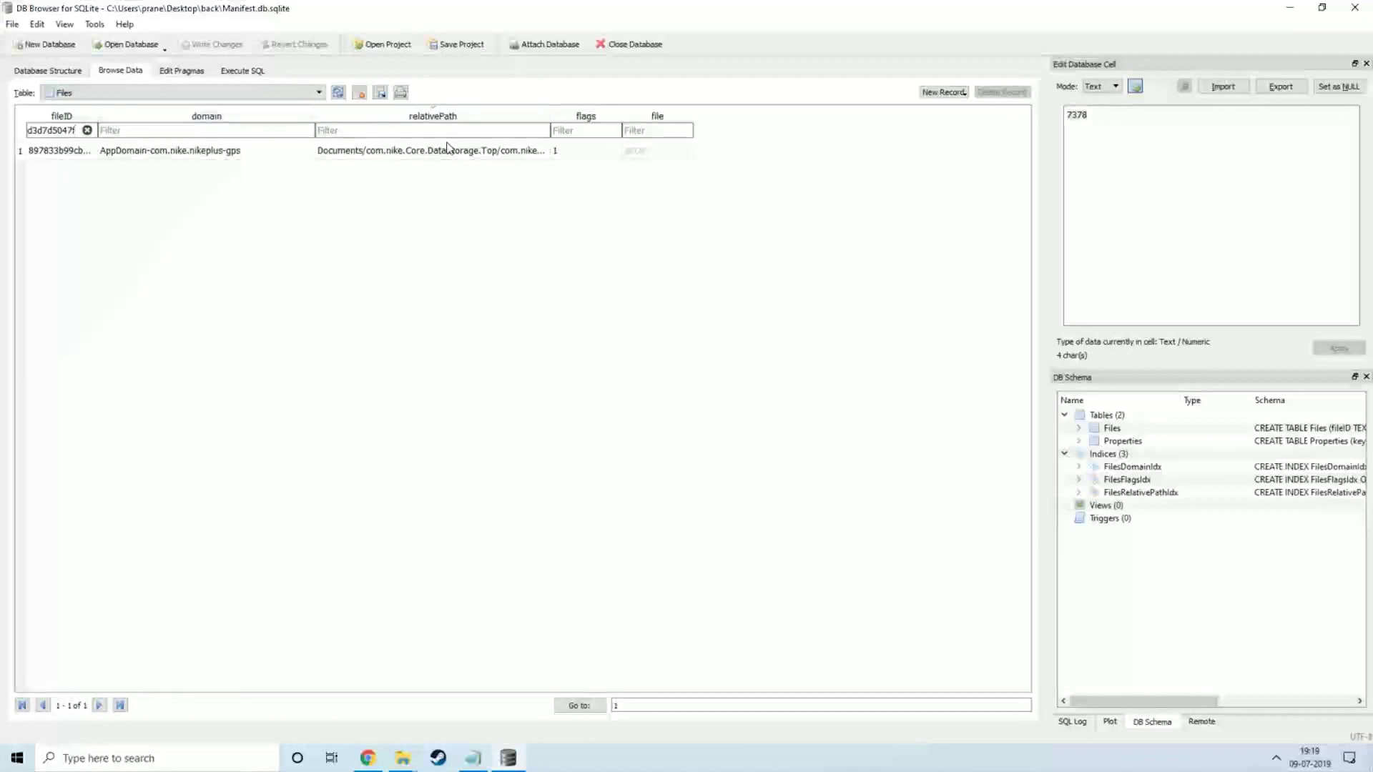
click(1291, 8)
Look up backup file 2c20f330… in the fileID filter, mapping it to IMG_0036.JPG.
scroll(959, 332, up, 7)
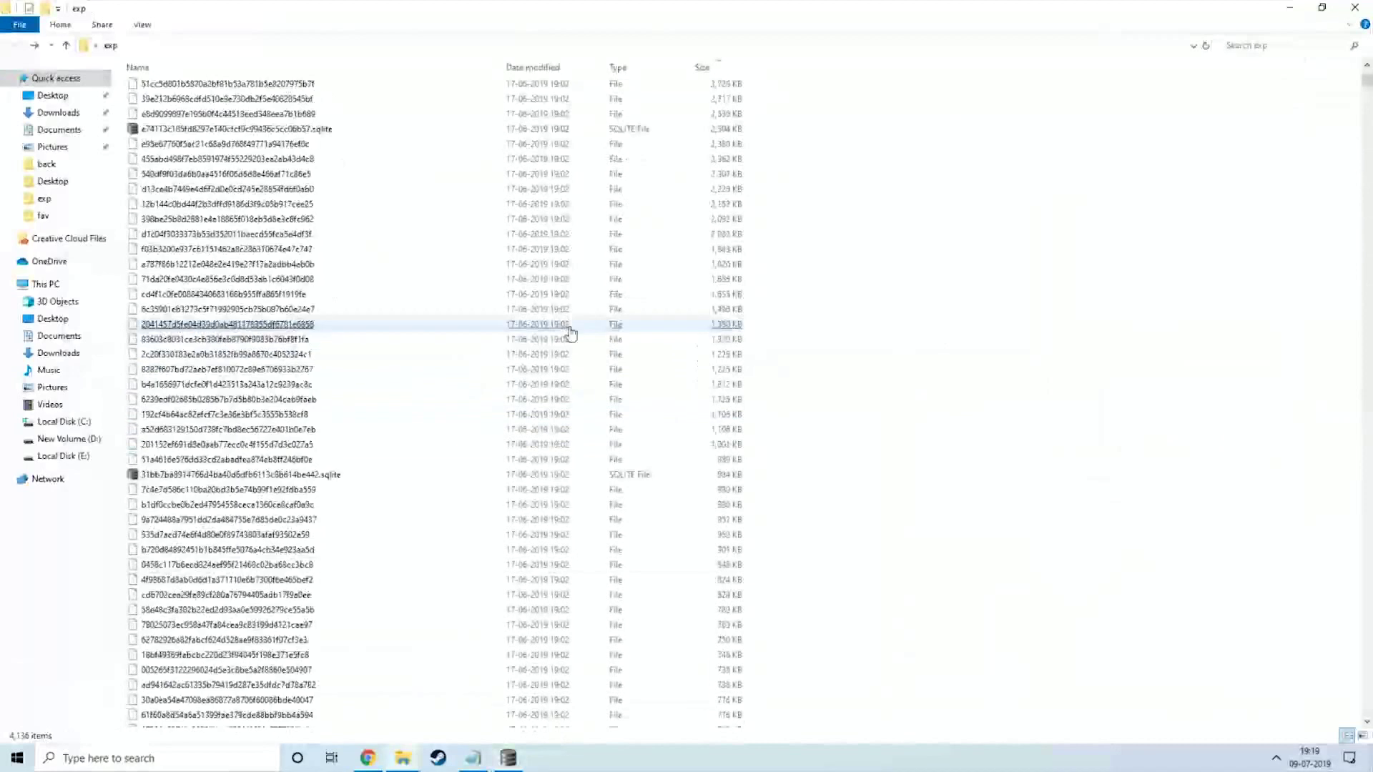
click(246, 356)
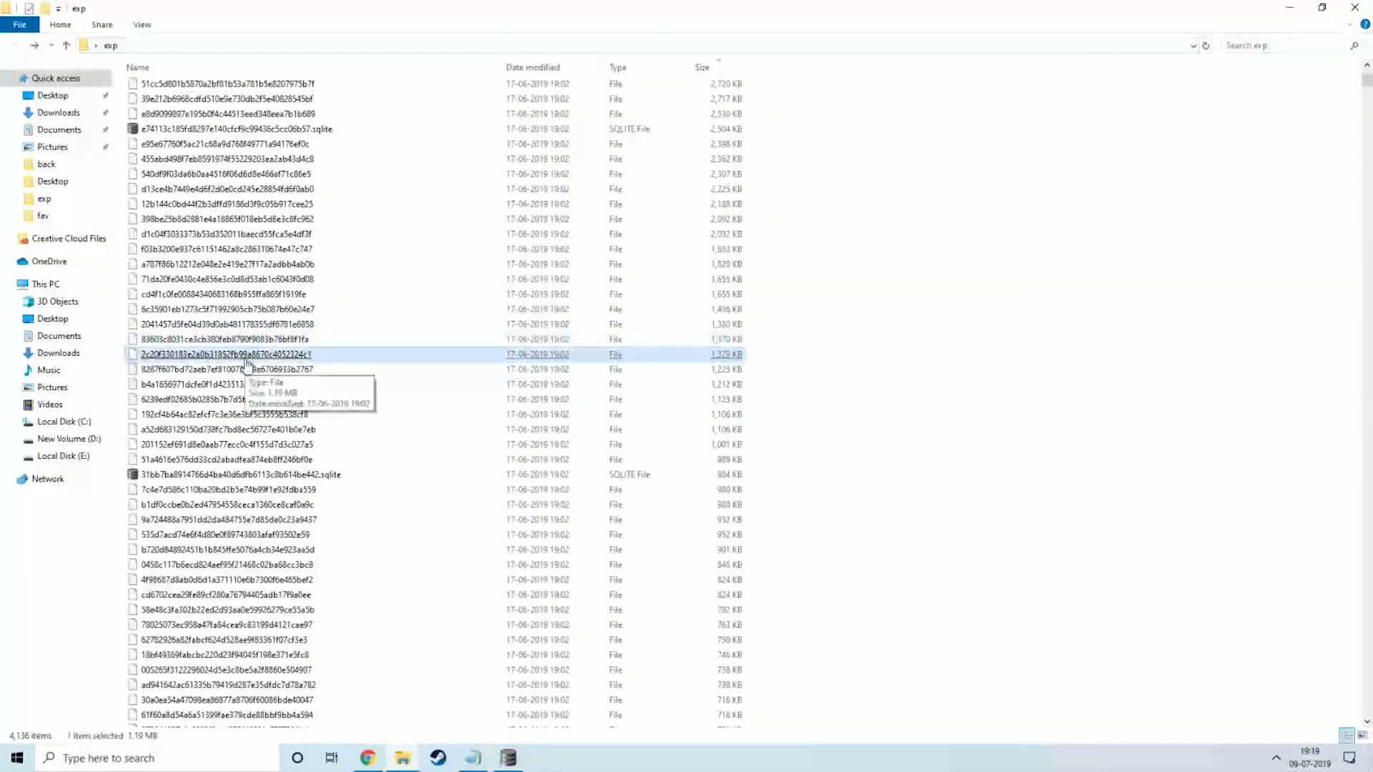
key(F2)
key(alt+Tab)
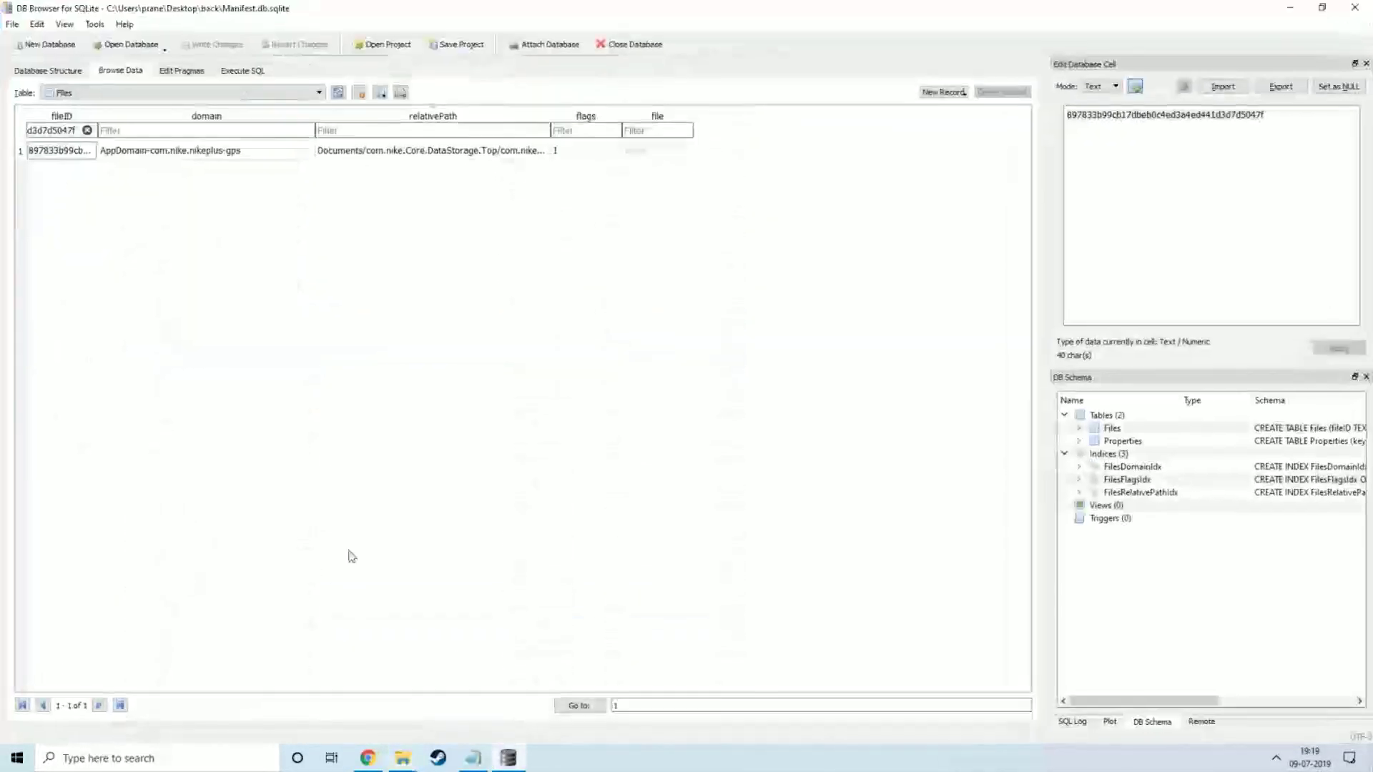
double_click(54, 130)
key(ctrl+v)
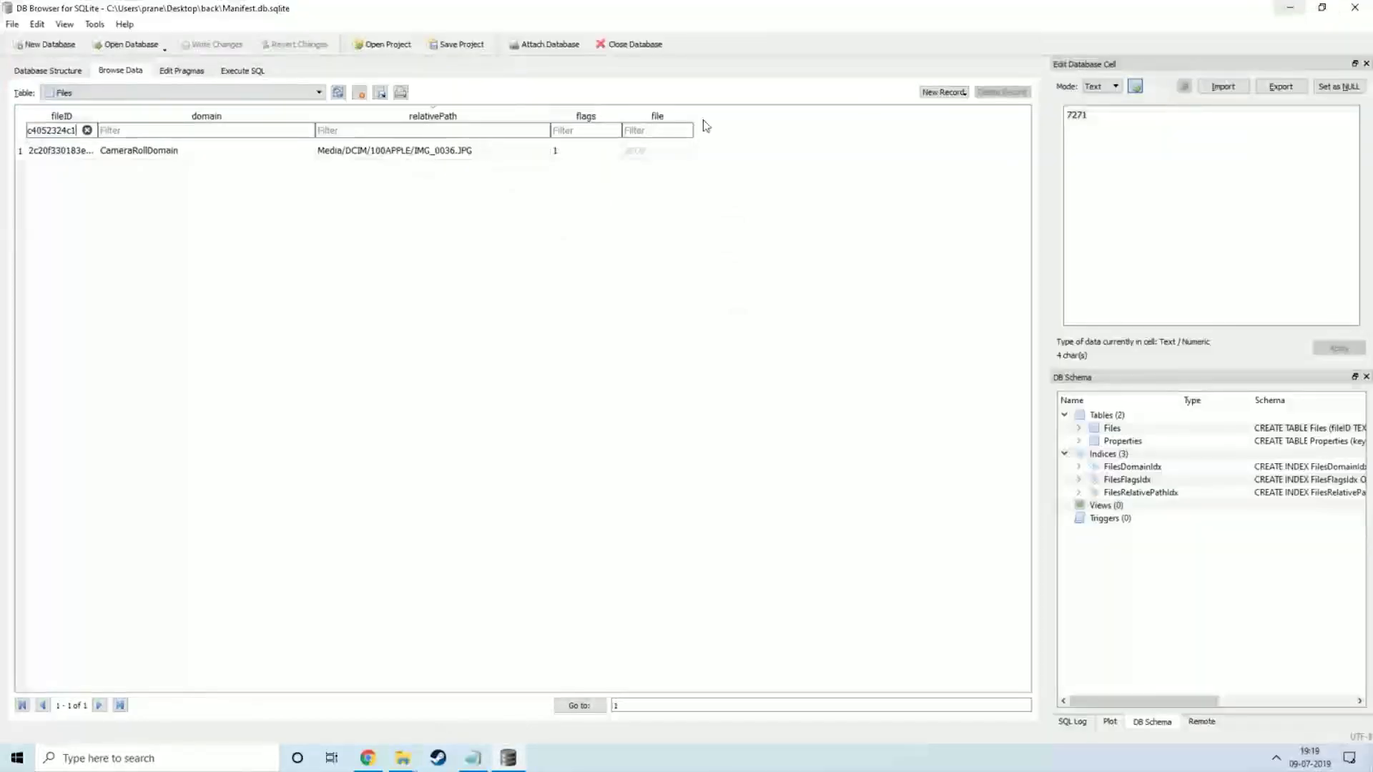
click(1294, 8)
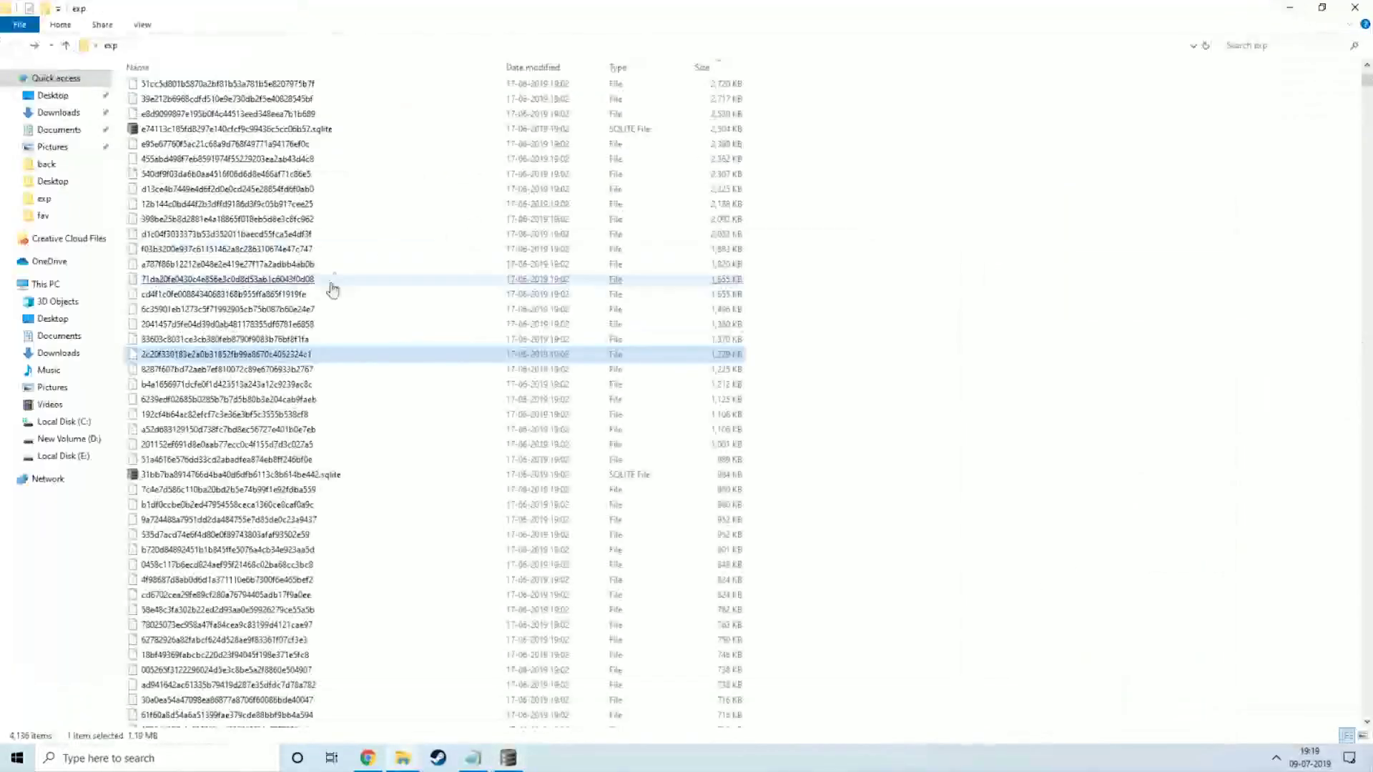
Add a .jpg extension to backup file 2c20f330…c4052324c1 and open it.
key(F2)
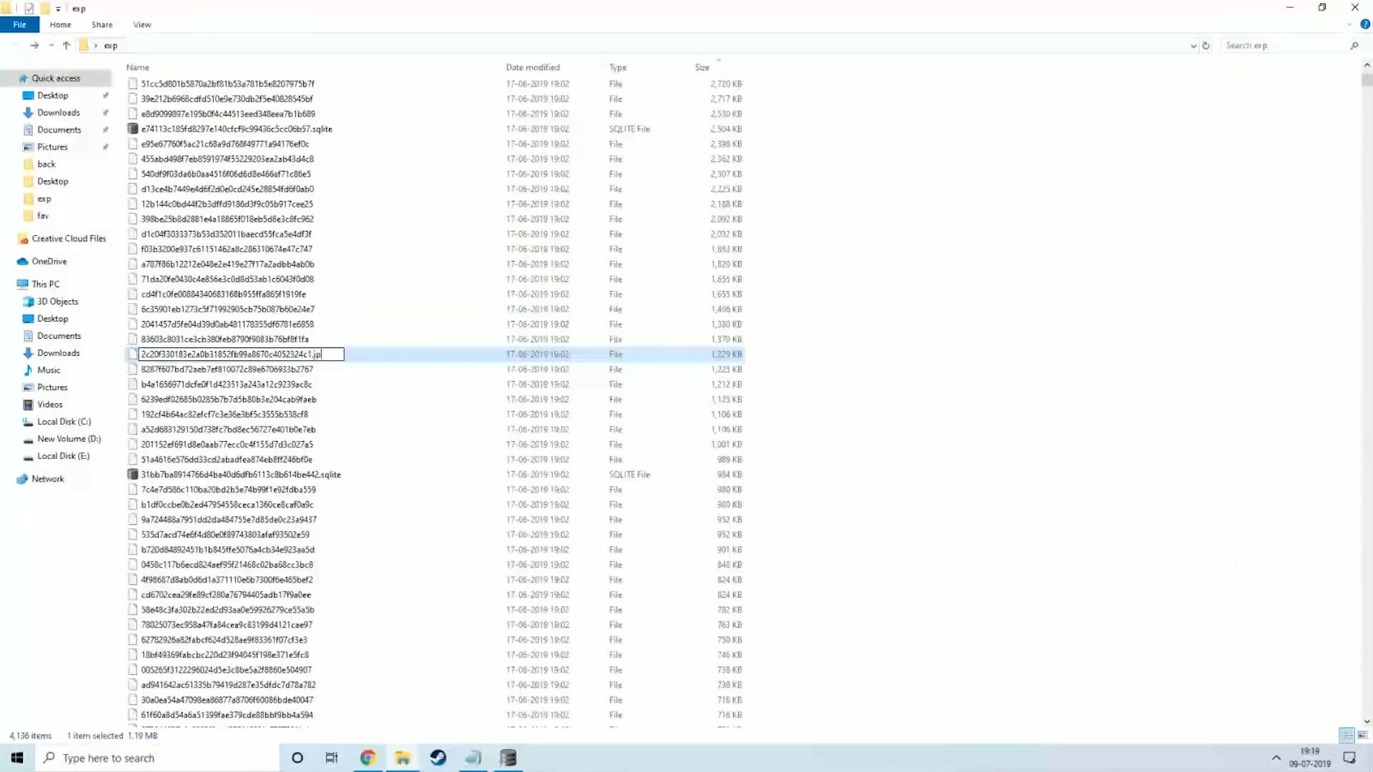
text(.jpg)
key(Return)
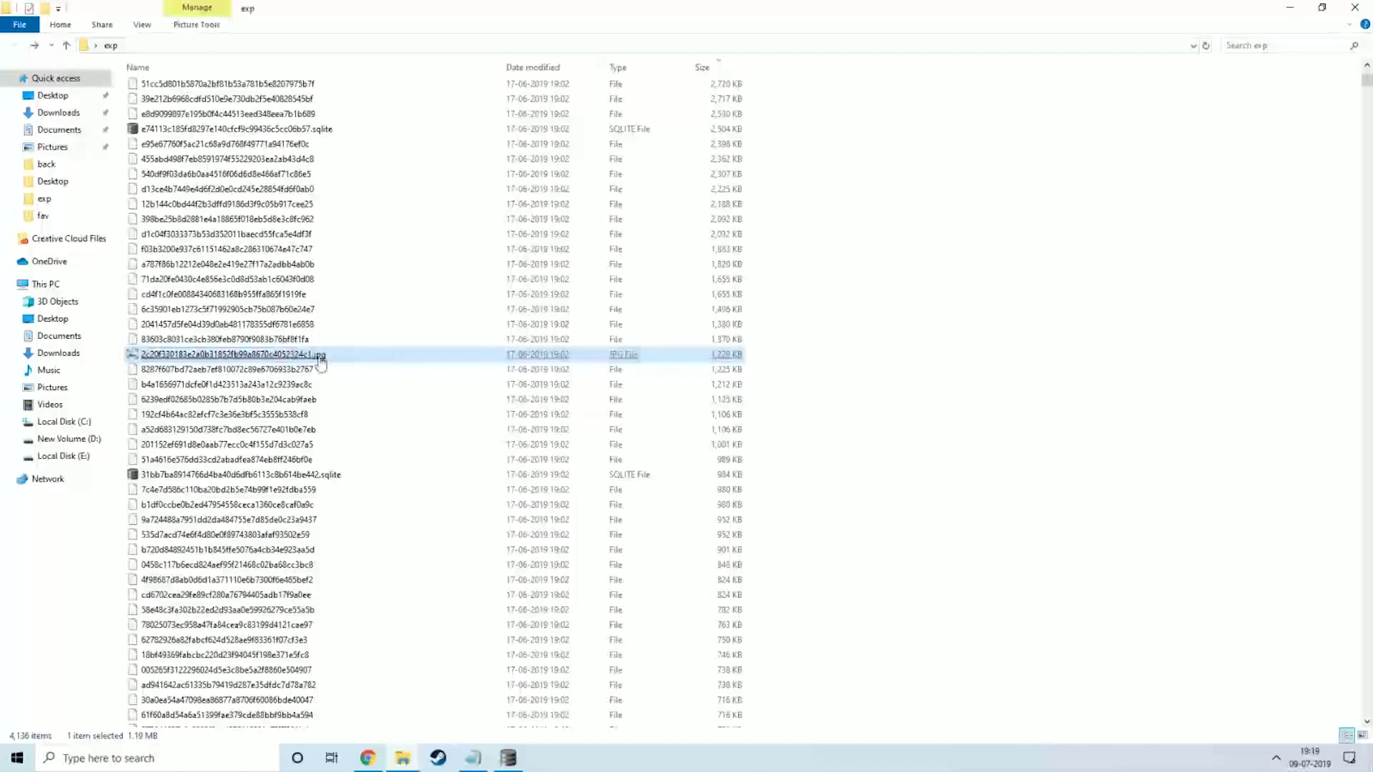
click(576, 405)
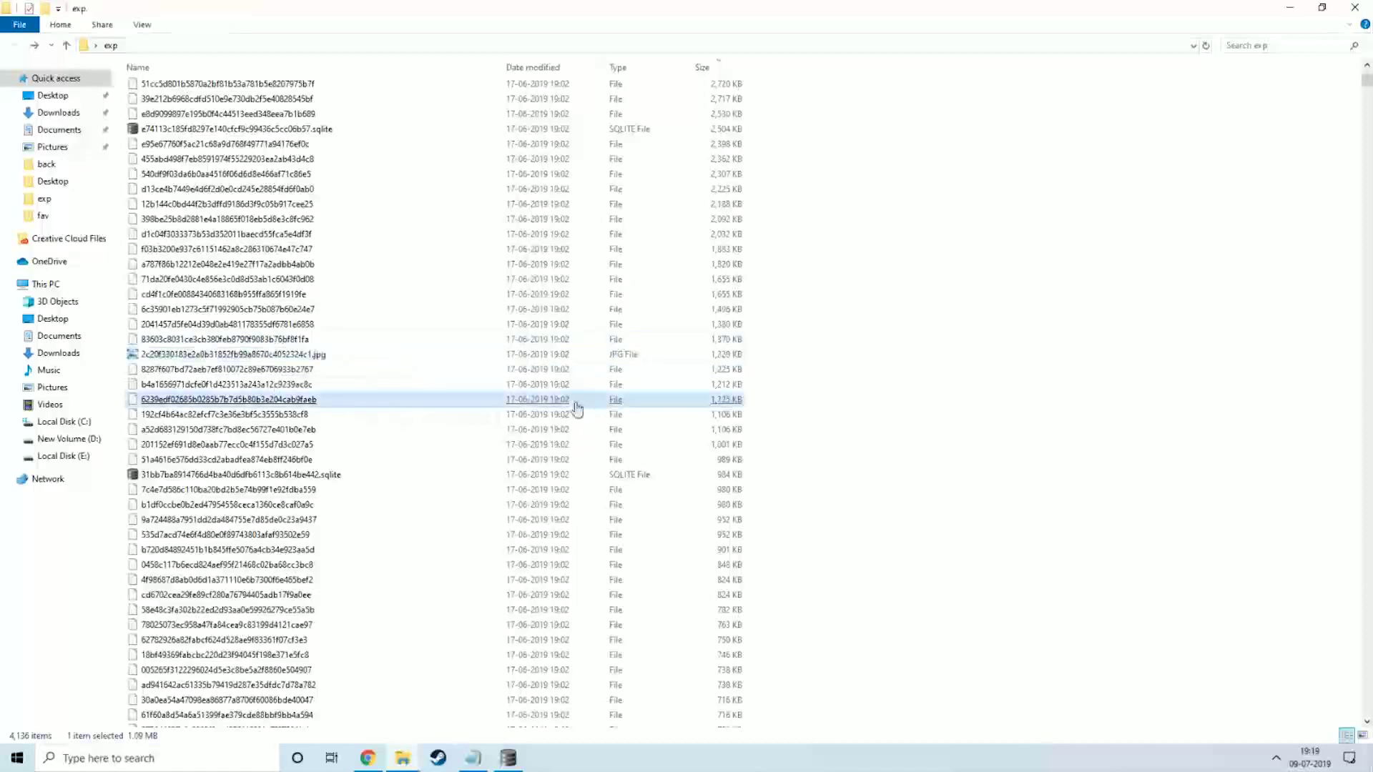
click(296, 355)
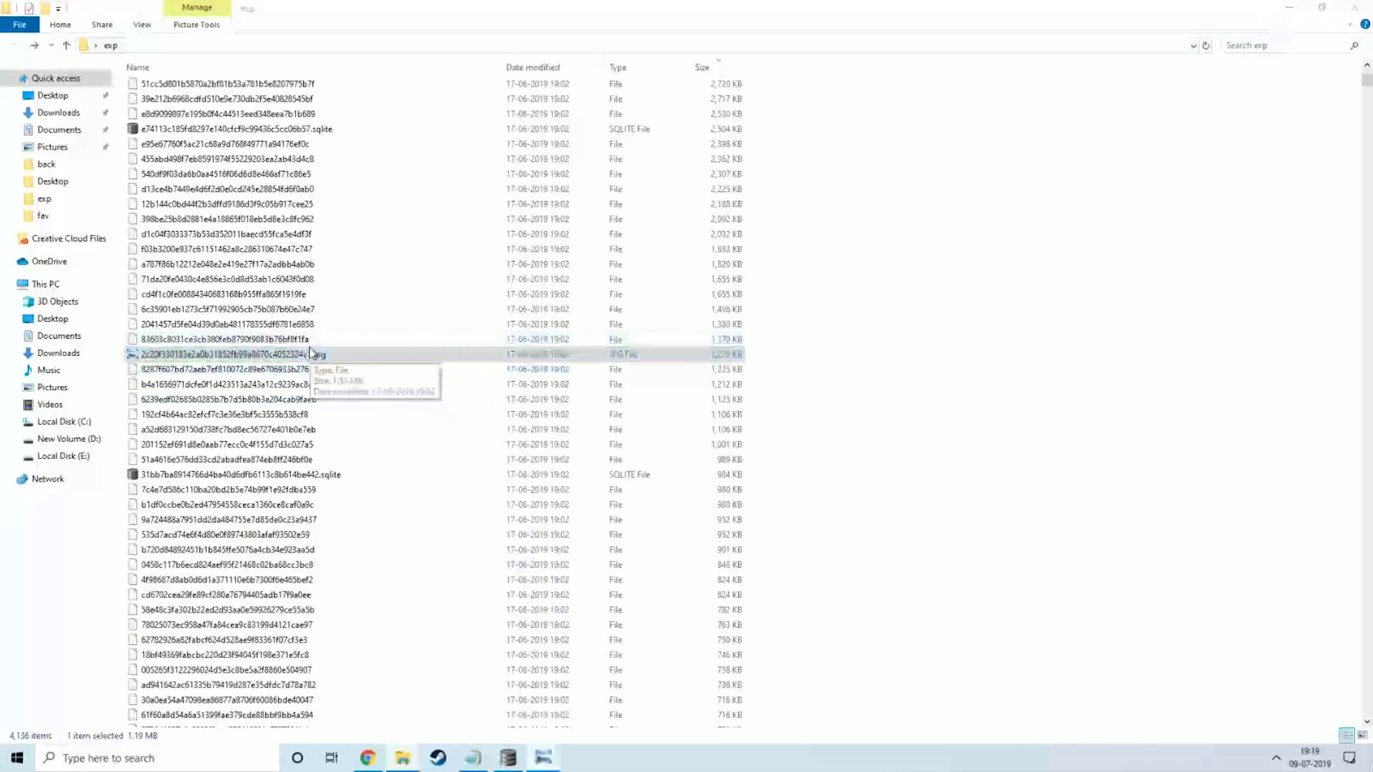
double_click(314, 355)
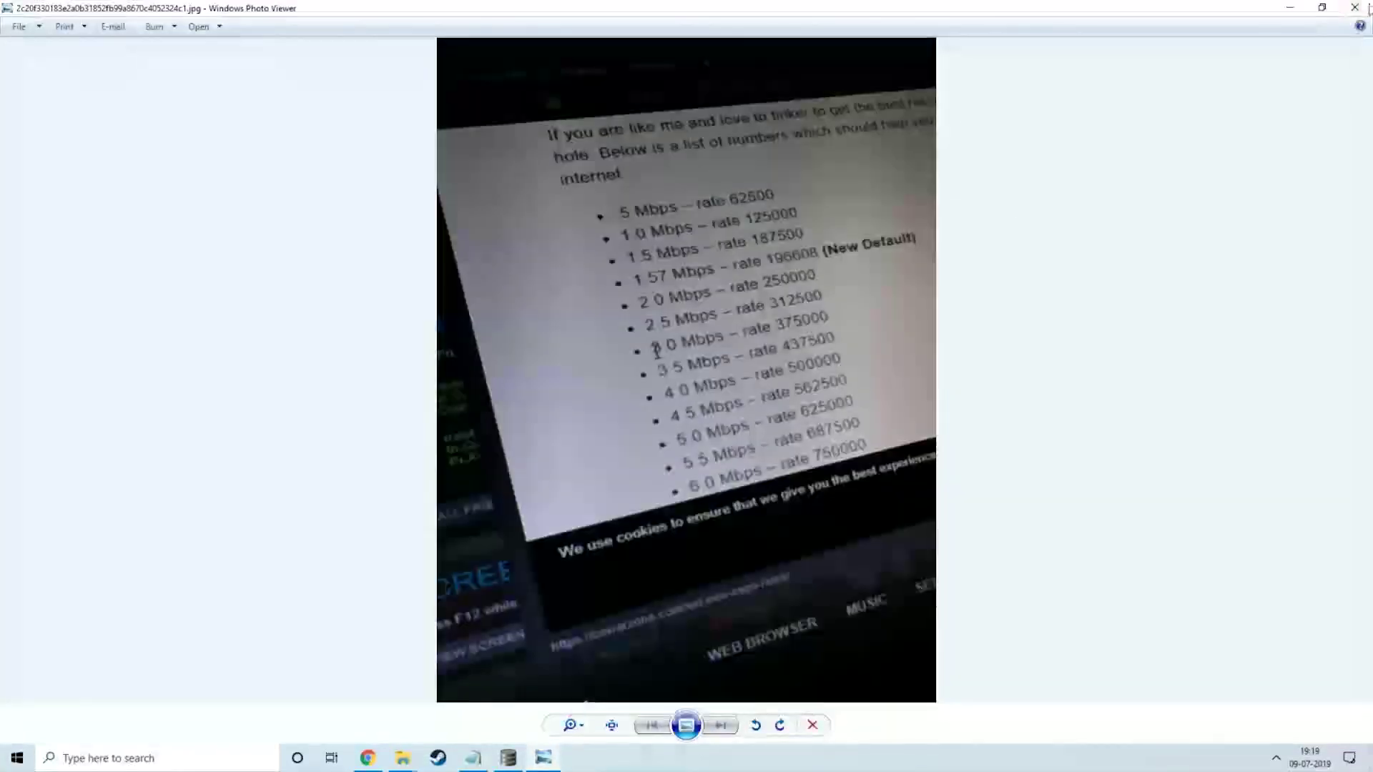
Close the Mbps rate-list photo and return to the exp folder with nothing selected.
key(Escape)
click(861, 350)
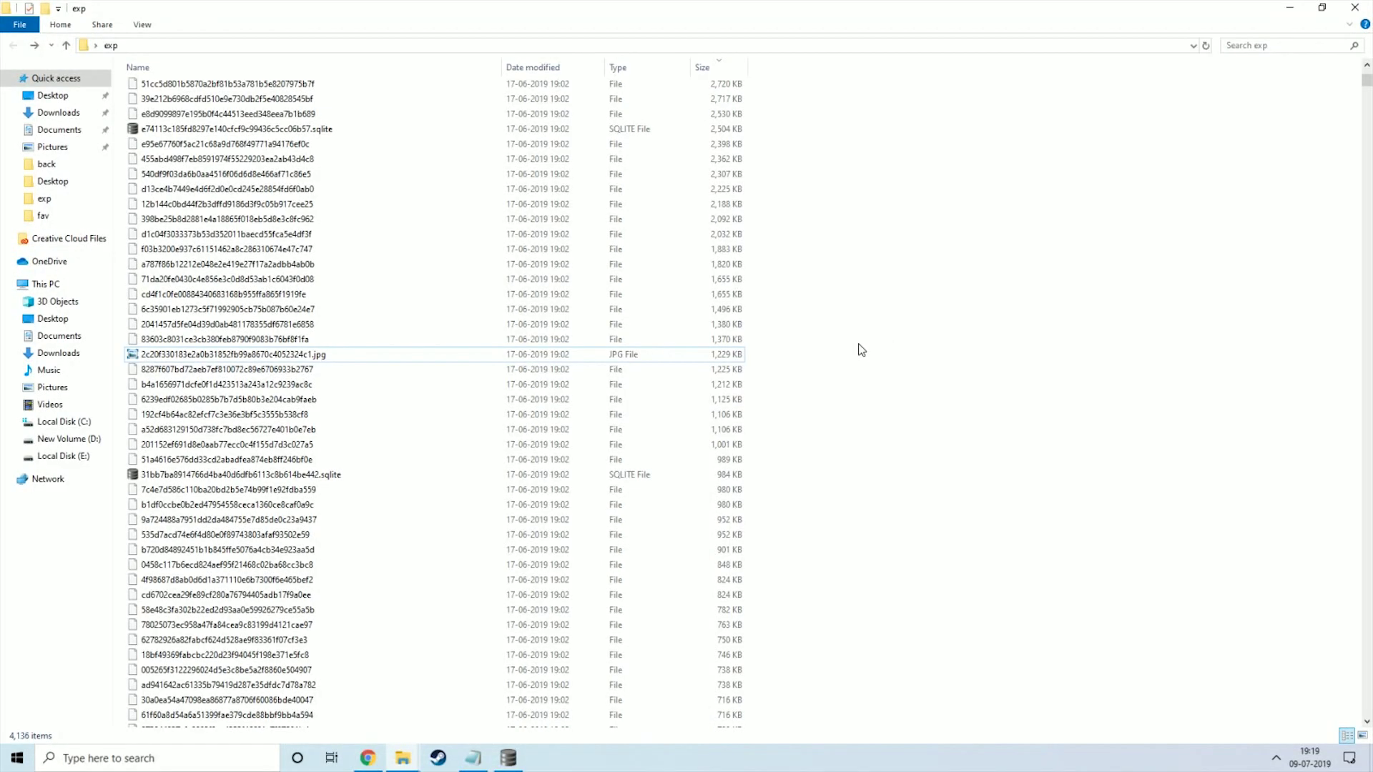
key(alt)
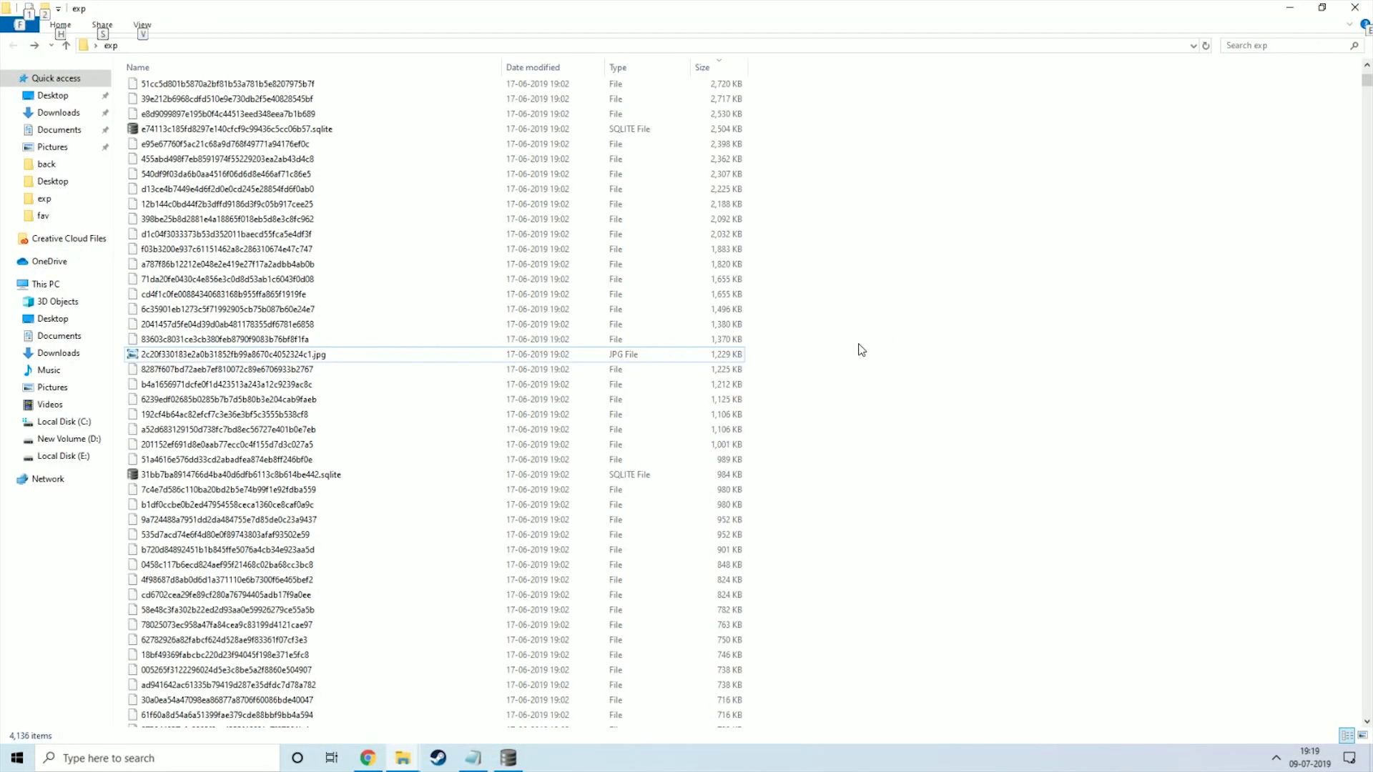